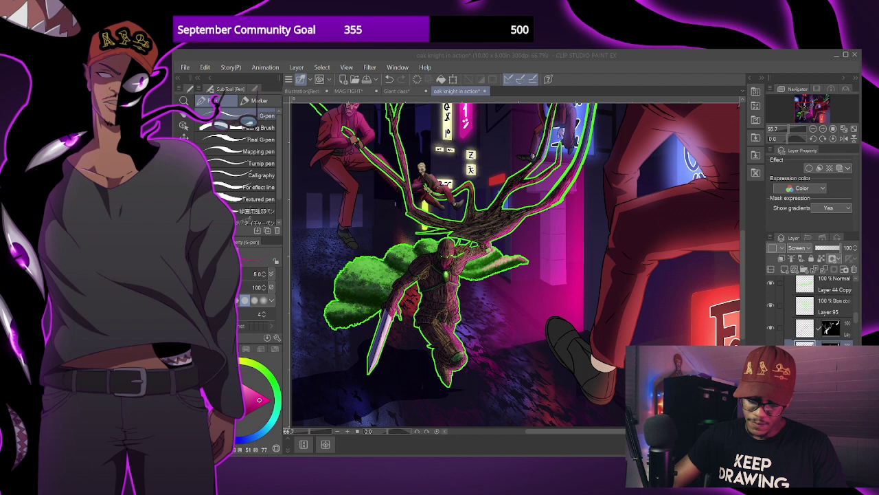
Switch to the Giant class drawing and check the sketches in Folder 6 and Folder 4, leaving only Folder 4 shown.
key("alt+Tab")
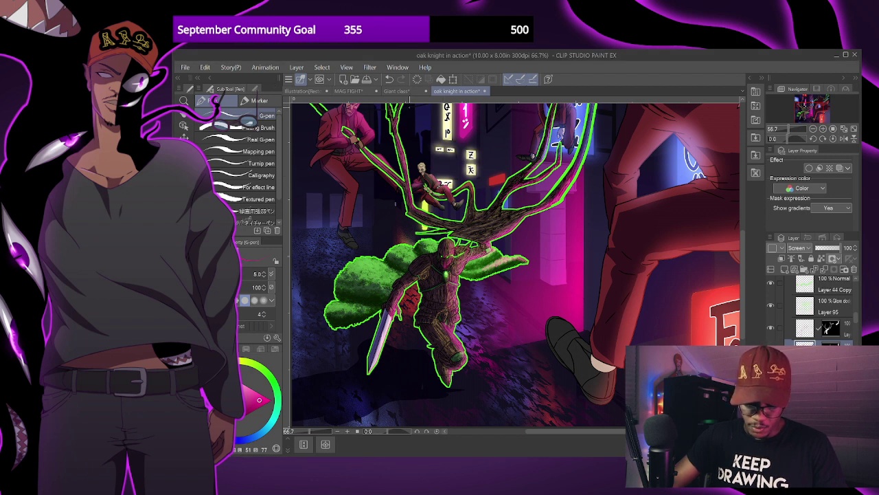
left_click(412, 92)
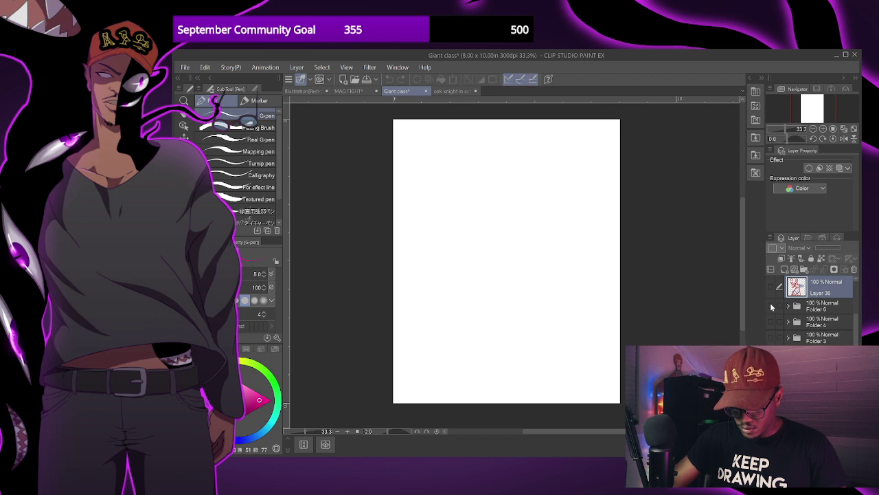
left_click(770, 305)
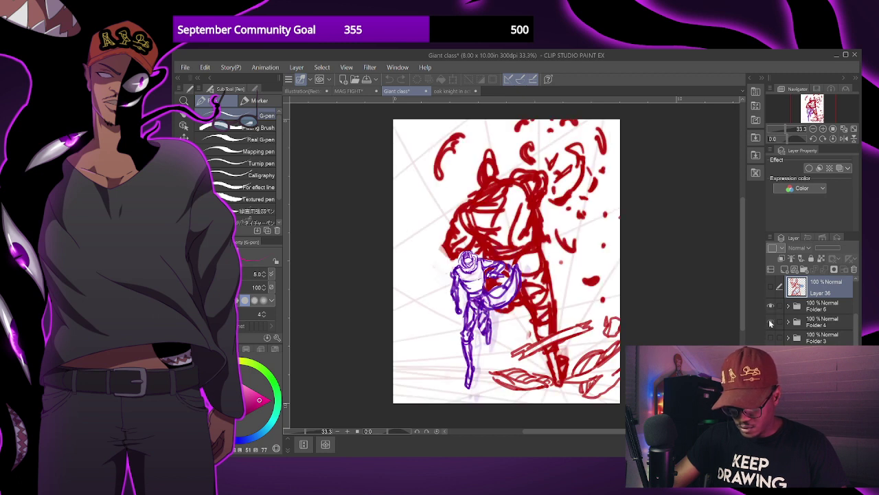
left_click(770, 322)
left_click(769, 306)
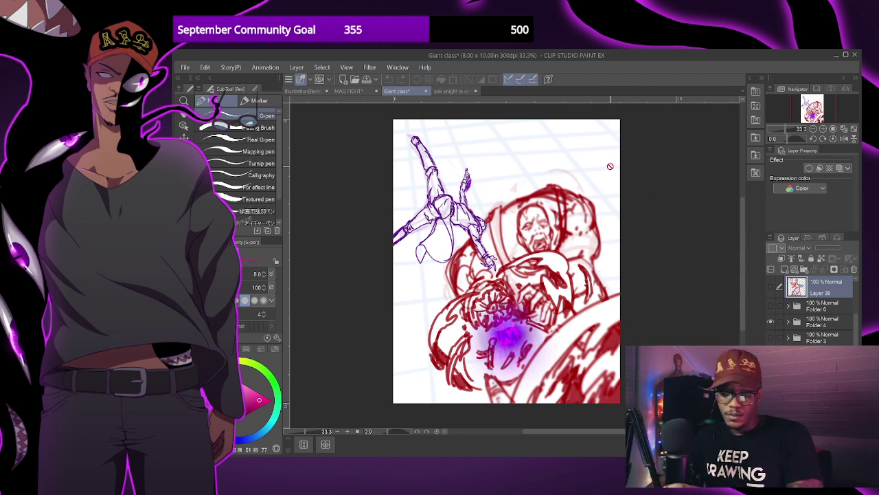
Close the Giant class drawing and look over the MAG FIGHT and Illustration[Restore] drawings.
left_click(427, 91)
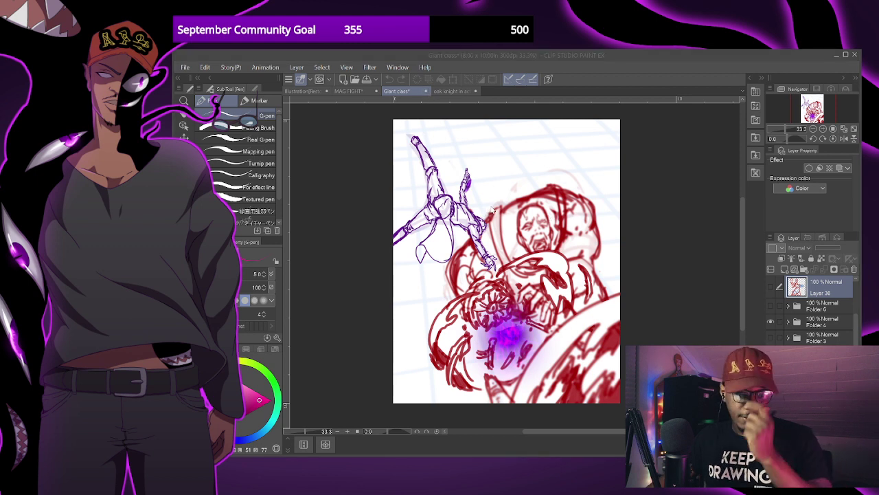
left_click(357, 90)
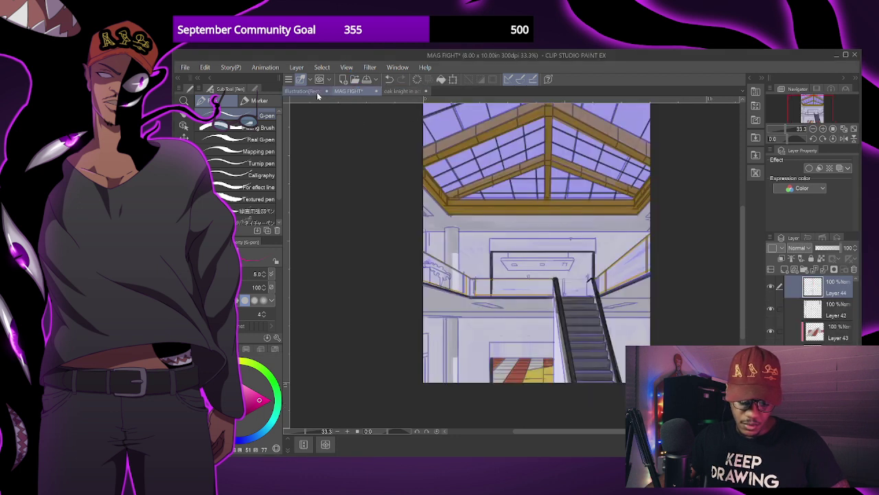
left_click(312, 91)
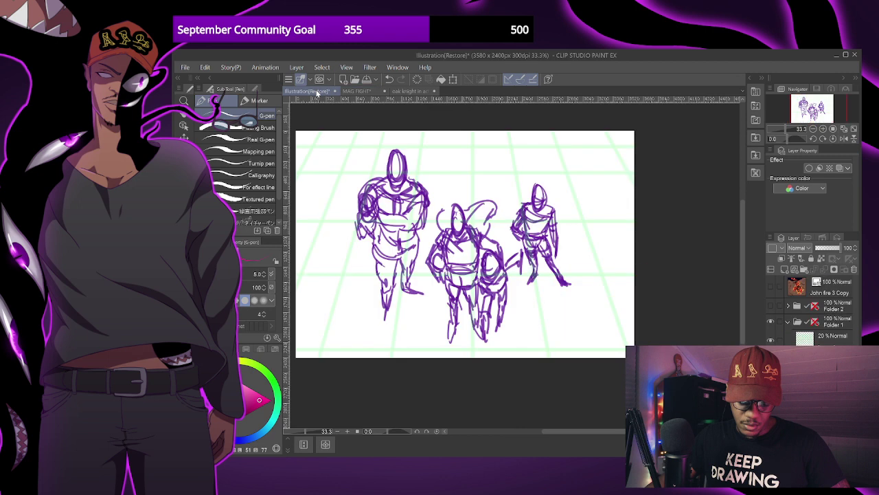
left_click(355, 92)
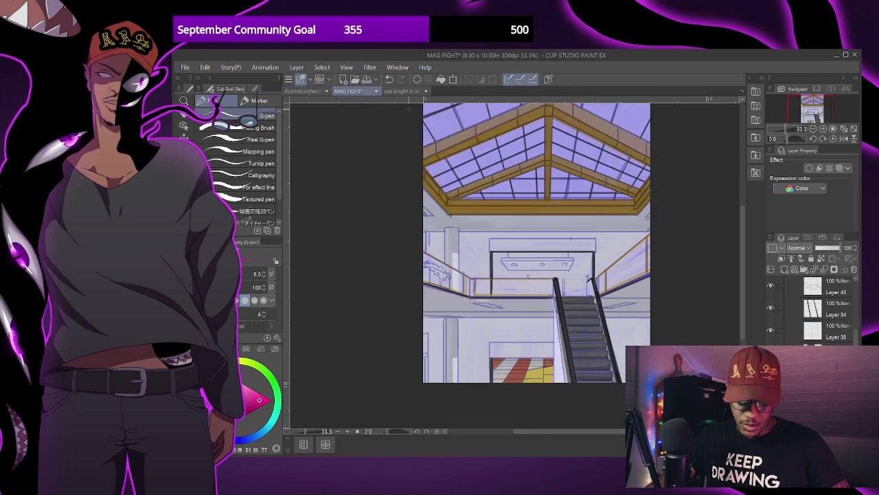
Switch to the oak knight in action drawing, review the overall composition, and save the file.
left_click(407, 92)
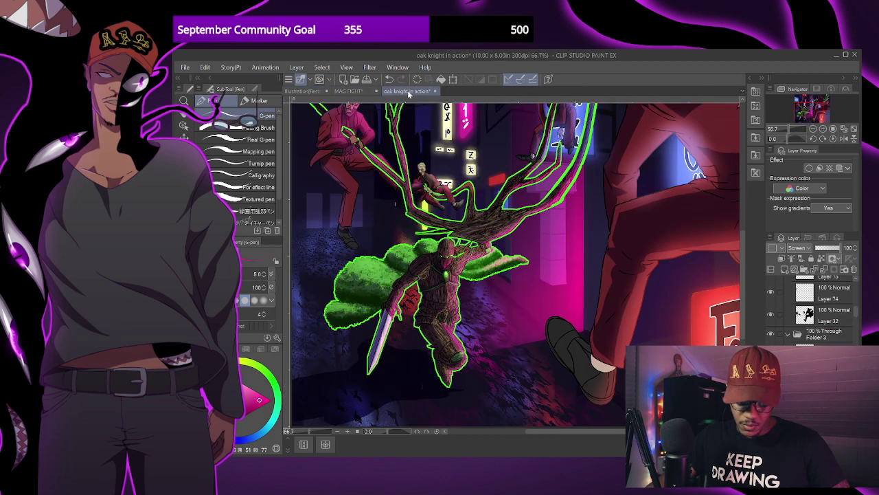
scroll(495, 227, "up", 2)
scroll(496, 228, "down", 3)
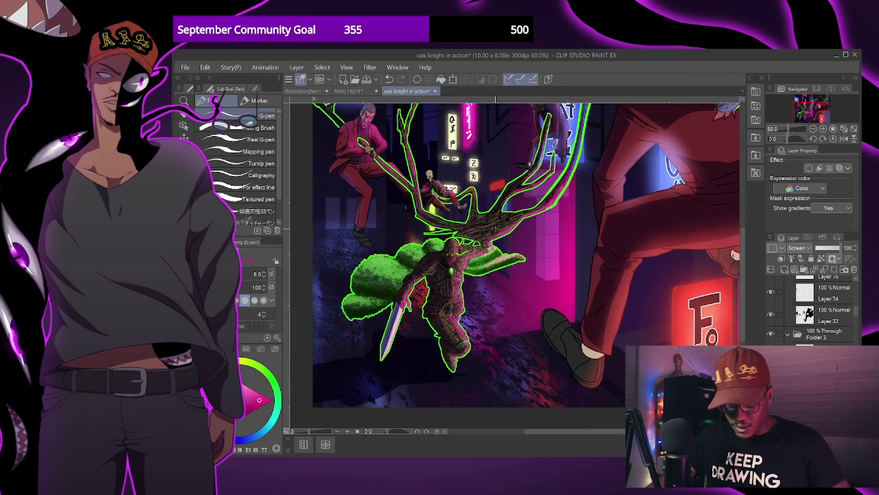
scroll(496, 227, "down", 4)
scroll(495, 228, "up", 2)
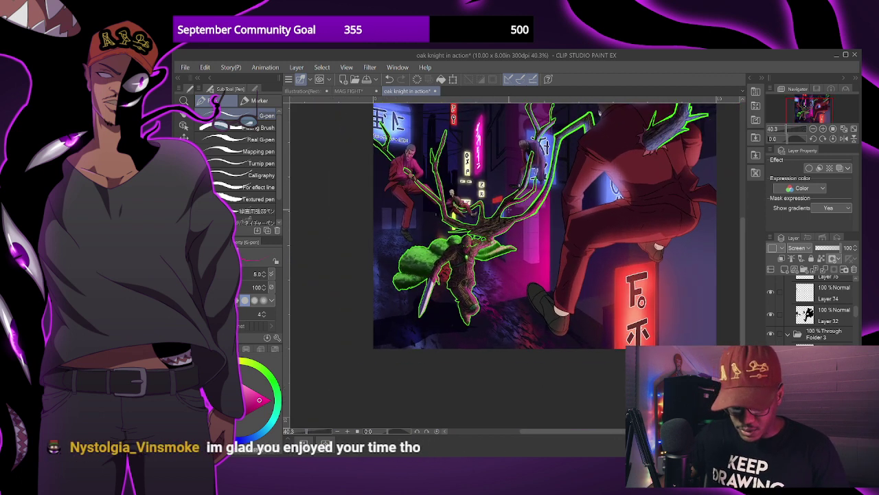
key("ctrl+minus")
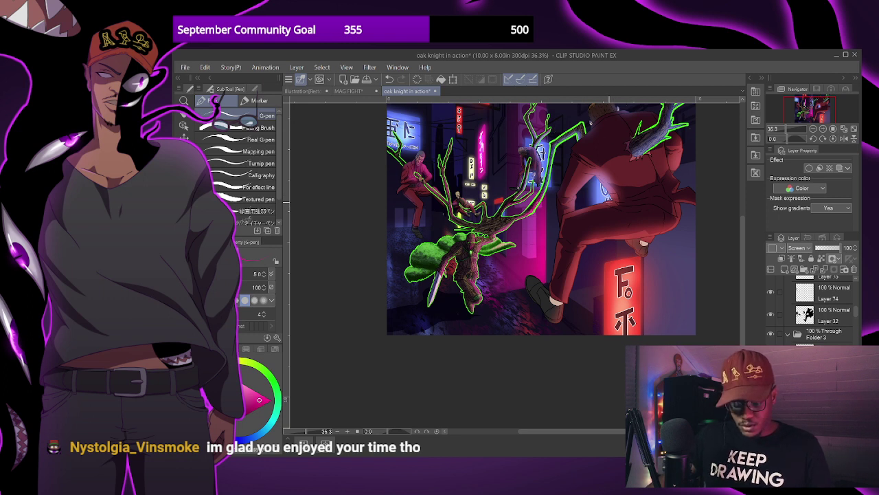
left_click(595, 375)
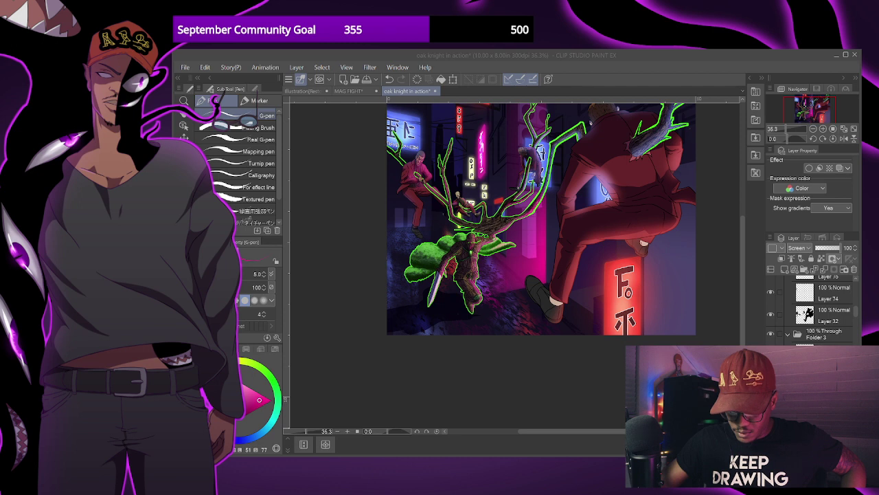
left_click(780, 60)
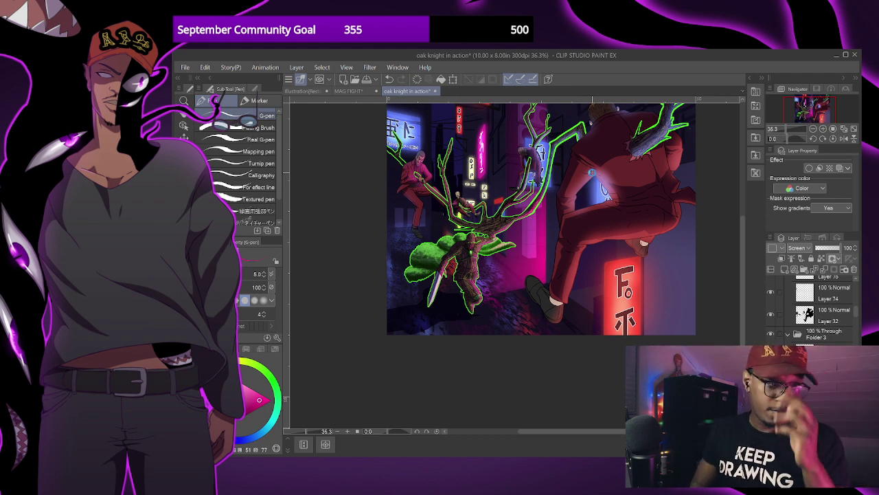
key("alt+Tab")
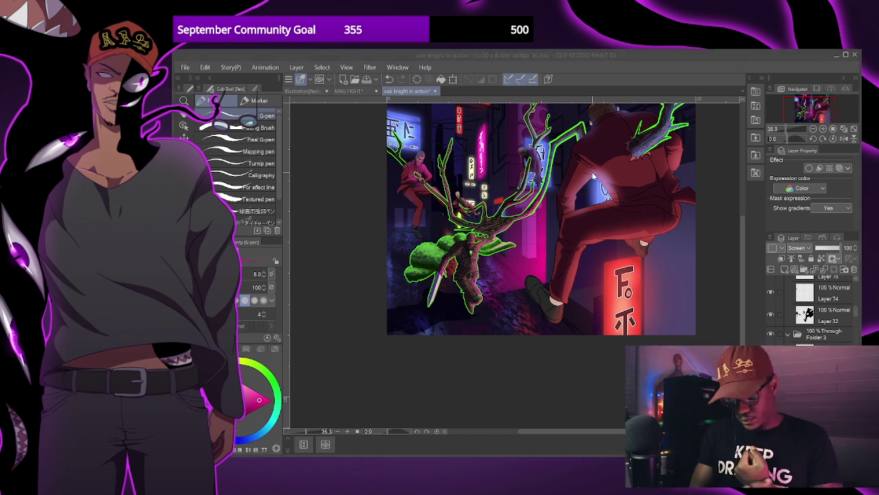
left_click(593, 177)
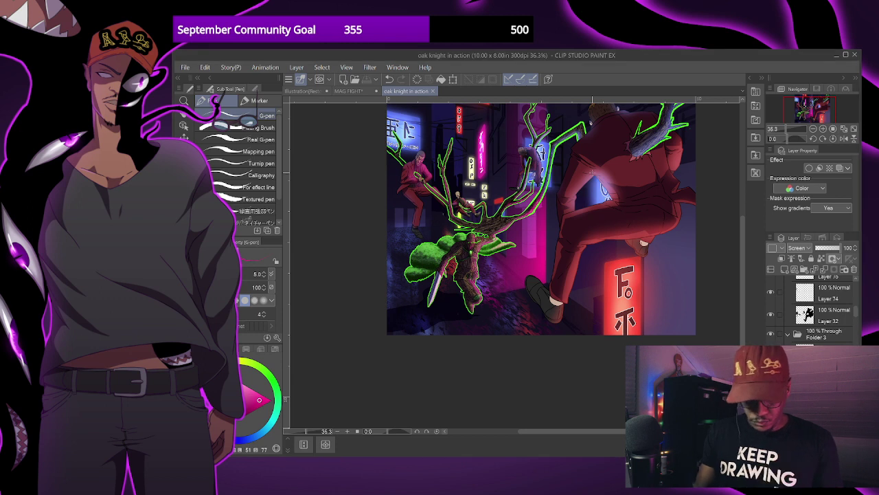
In the MAG FIGHT drawing, set the opacity of Layer 27 to 20% and of Layer 28 to 17%.
left_click(349, 90)
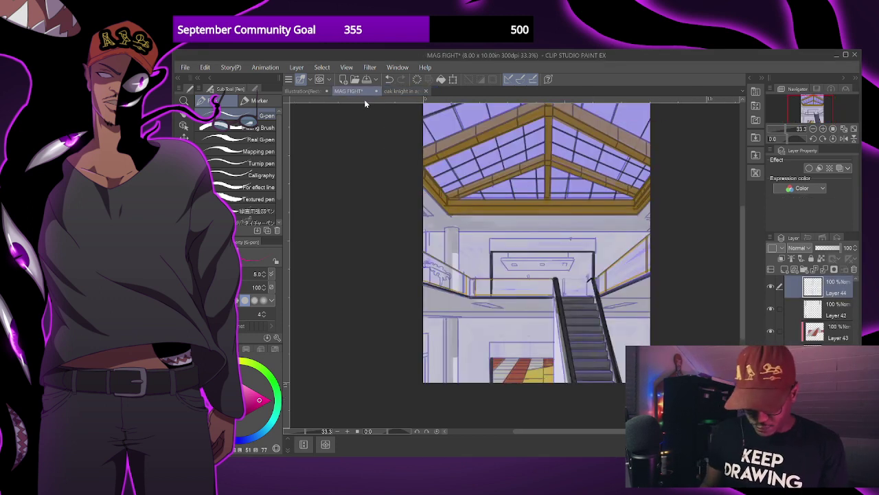
left_click_drag(617, 371, 604, 355)
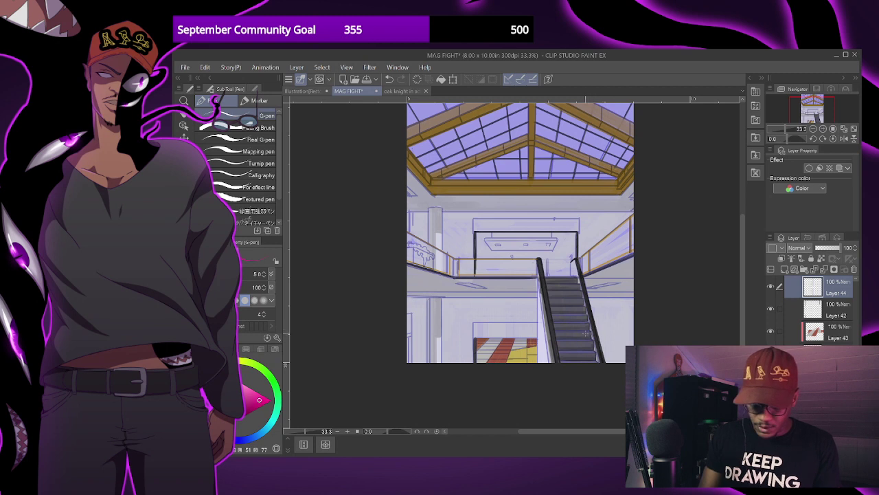
scroll(588, 334, "up", 2)
left_click_drag(588, 334, 651, 329)
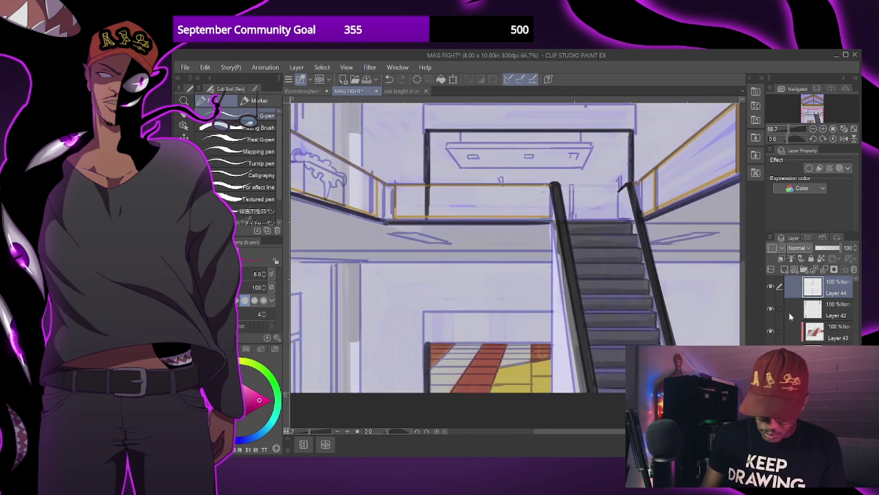
scroll(515, 233, "down", 1)
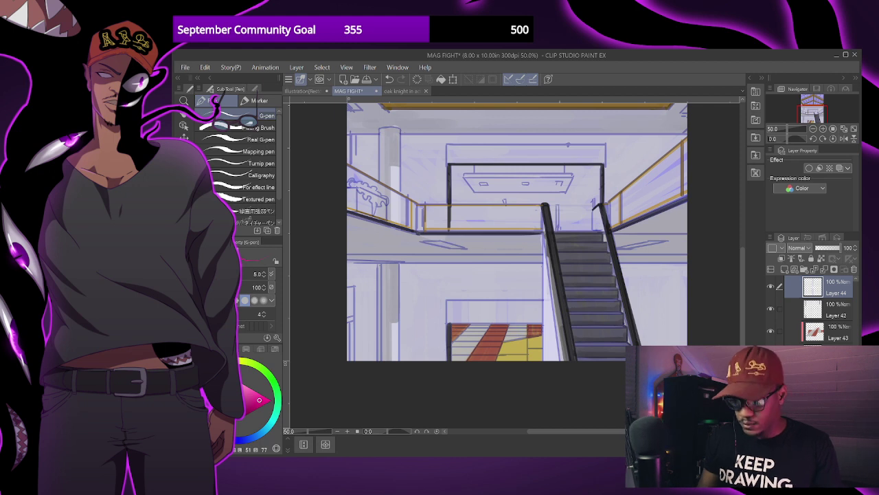
scroll(824, 309, "down", 10)
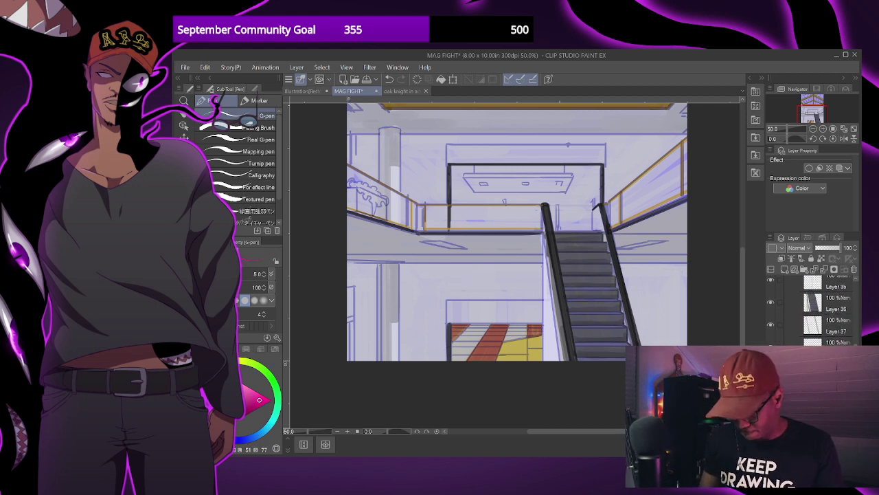
scroll(858, 318, "up", 1)
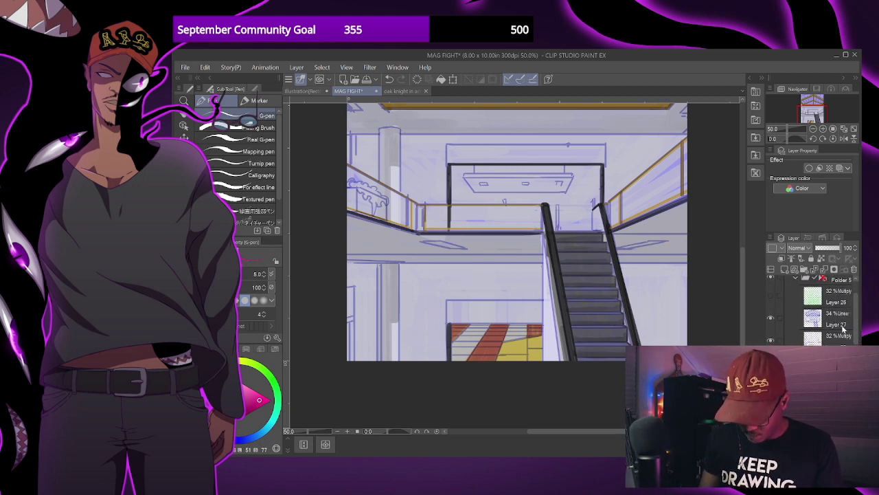
left_click(828, 318)
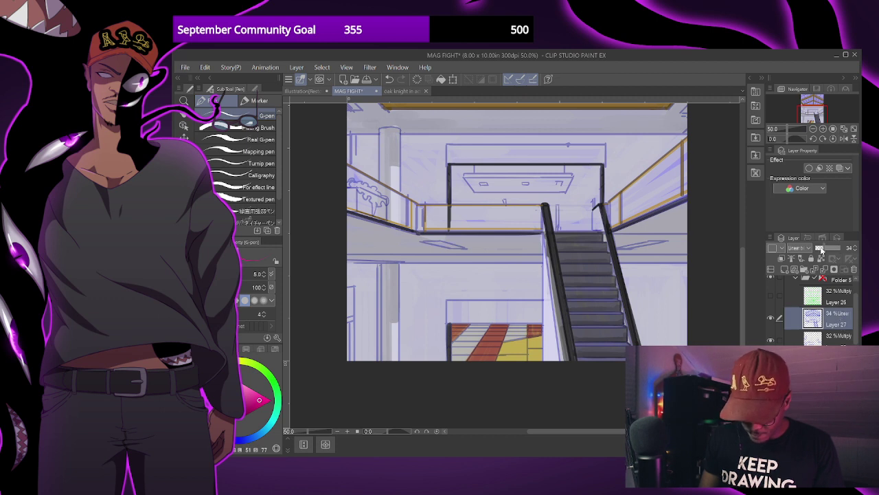
left_click_drag(822, 248, 820, 251)
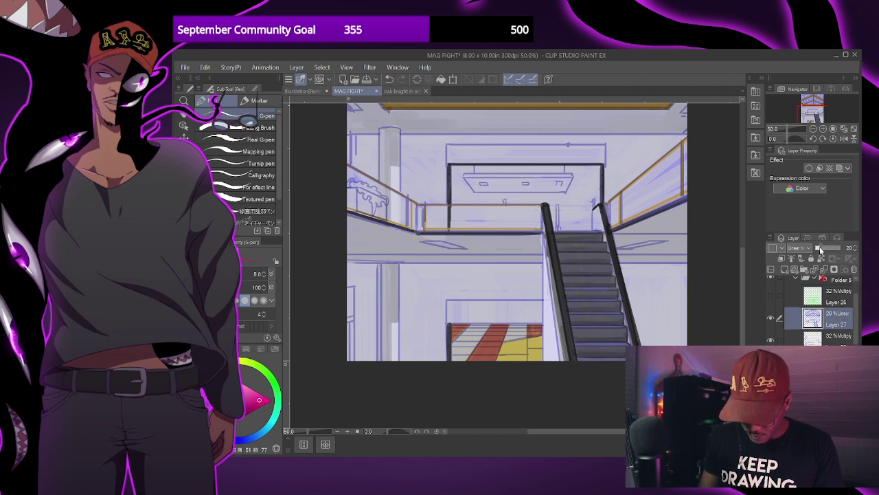
left_click(833, 336)
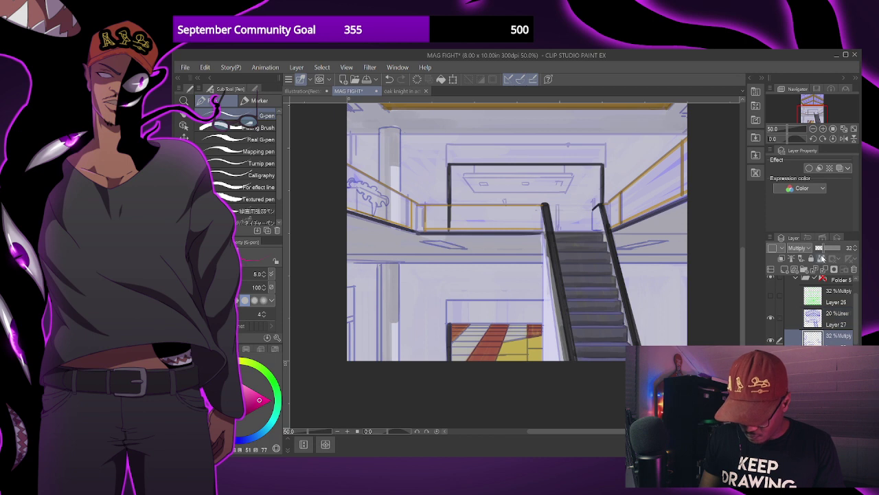
left_click_drag(821, 249, 822, 251)
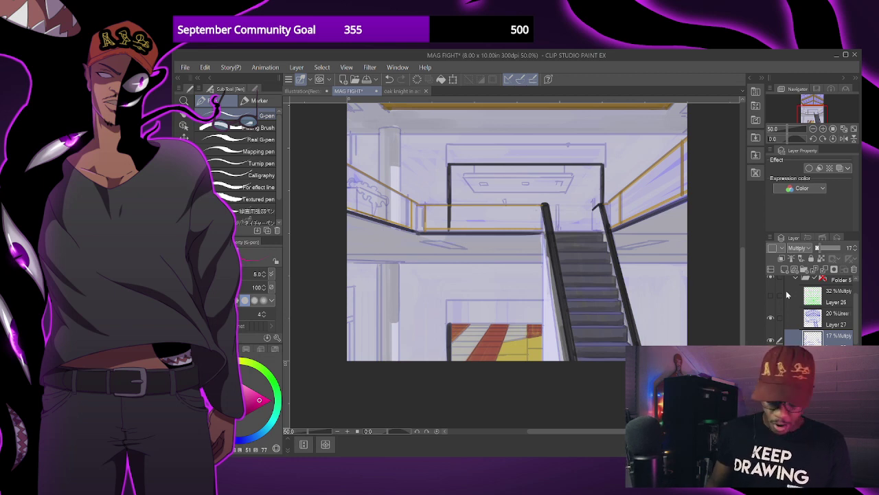
Hide the line sketches on Layer 27 and Layer 28 so only the painted interior shows.
mouse_move(612, 361)
left_mouse_down()
mouse_move(620, 367)
mouse_move(609, 351)
left_mouse_up()
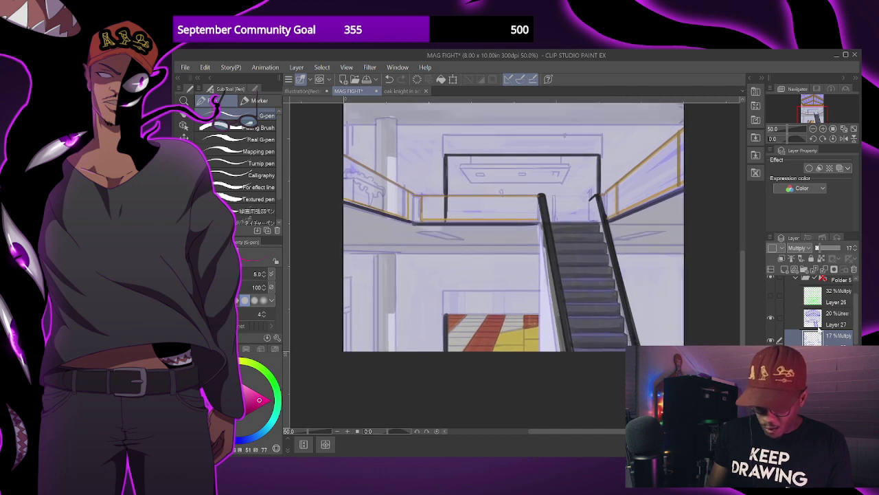
left_click(771, 318)
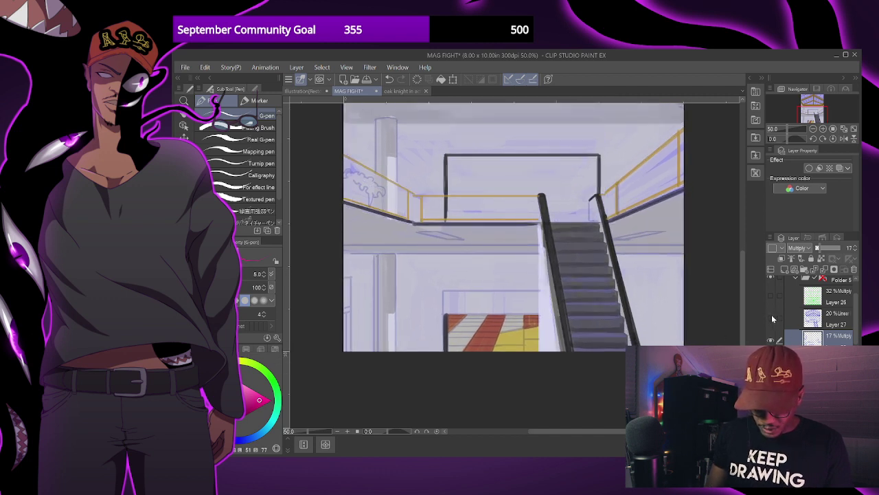
left_click(770, 318)
left_click(770, 317)
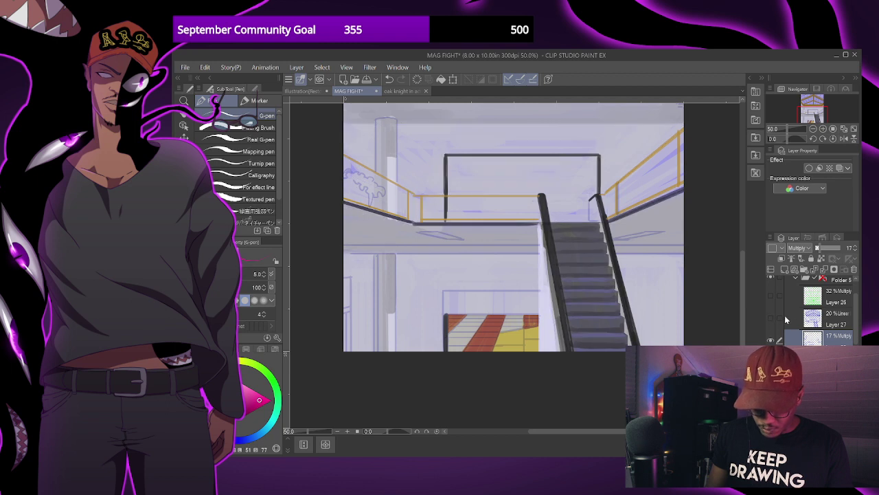
left_click(772, 339)
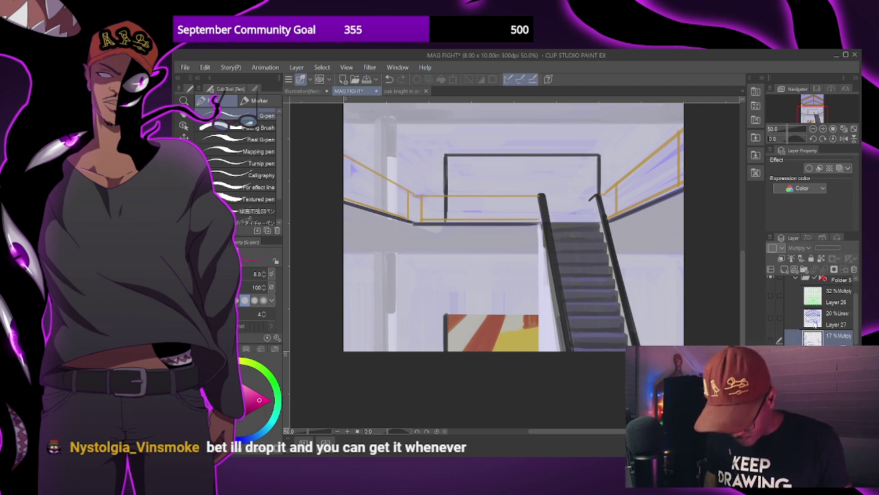
Select a paint layer below Layer 39 and examine the whole interior from the skylight down to the escalator.
scroll(851, 322, "up", 2)
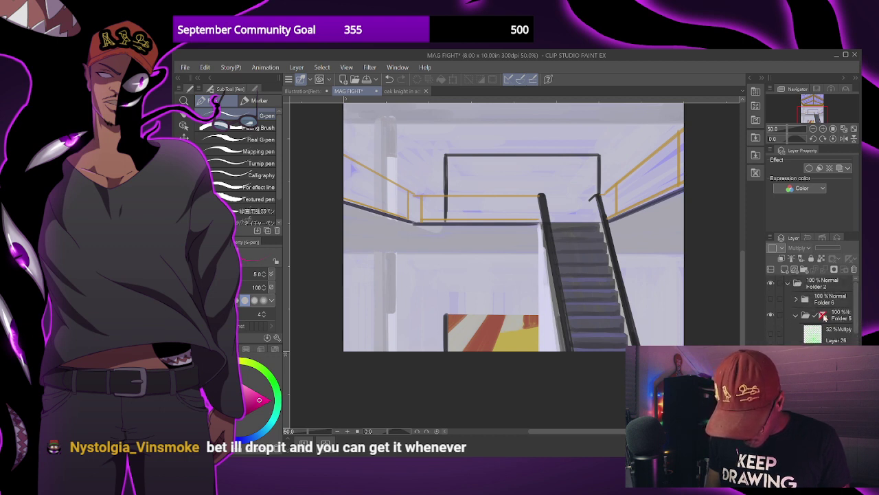
scroll(856, 323, "down", 5)
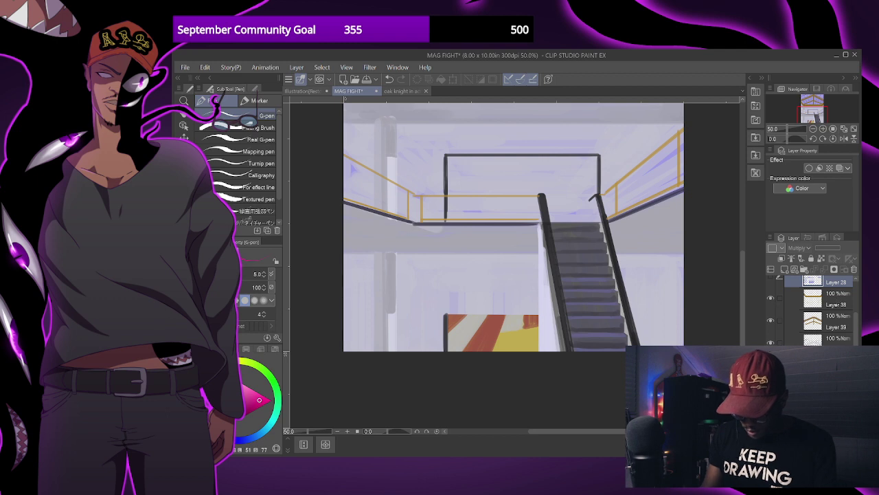
left_click(813, 361)
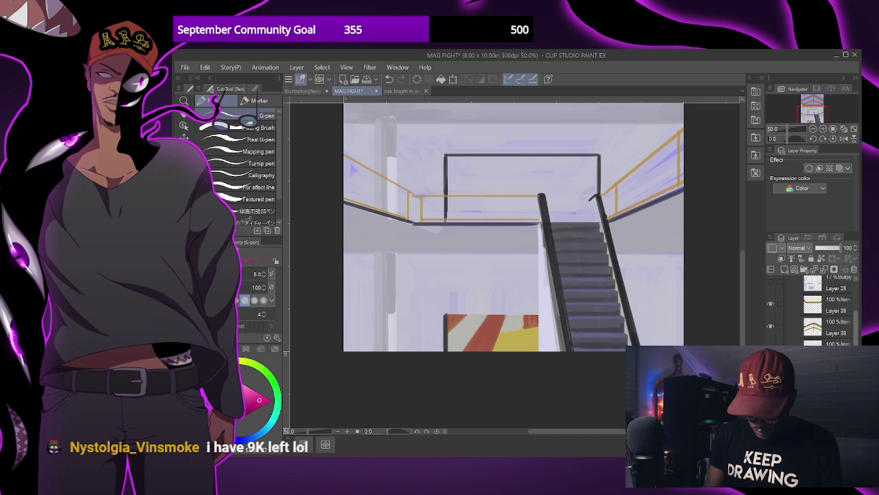
left_click_drag(605, 311, 604, 373)
scroll(604, 373, "down", 1)
mouse_move(671, 376)
left_mouse_down()
mouse_move(640, 364)
mouse_move(643, 374)
mouse_move(643, 360)
left_mouse_up()
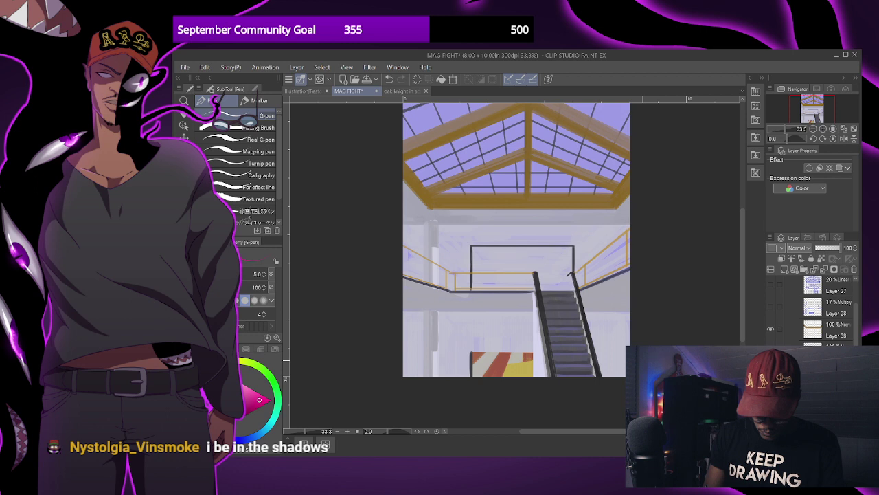
left_click_drag(646, 366, 645, 361)
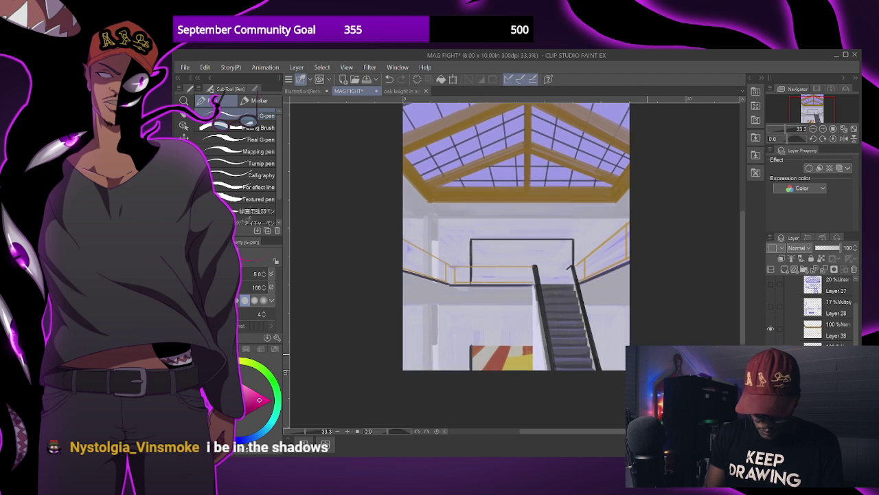
Show the line sketches on Layer 27 and Layer 28 again over the painted interior.
left_click(771, 284)
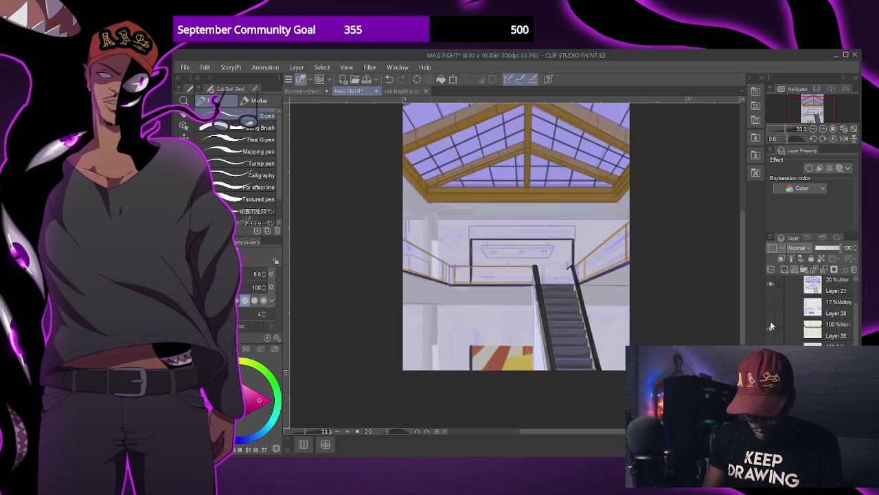
left_click(770, 328)
left_click(769, 328)
left_click(771, 307)
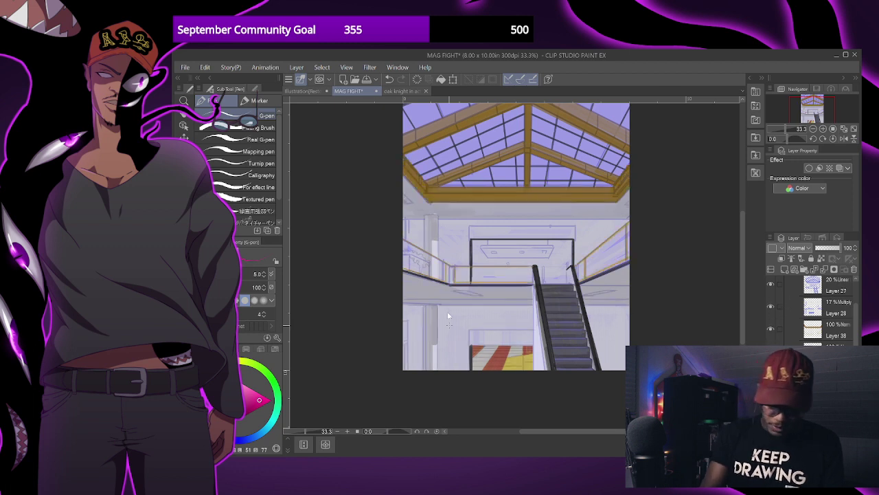
Pick the lower-floor pillar on the canvas with the Object tool to select its layer.
scroll(447, 311, "up", 1)
scroll(450, 309, "up", 2)
left_click_drag(526, 351, 579, 331)
scroll(584, 385, "down", 1)
left_click_drag(584, 384, 581, 347)
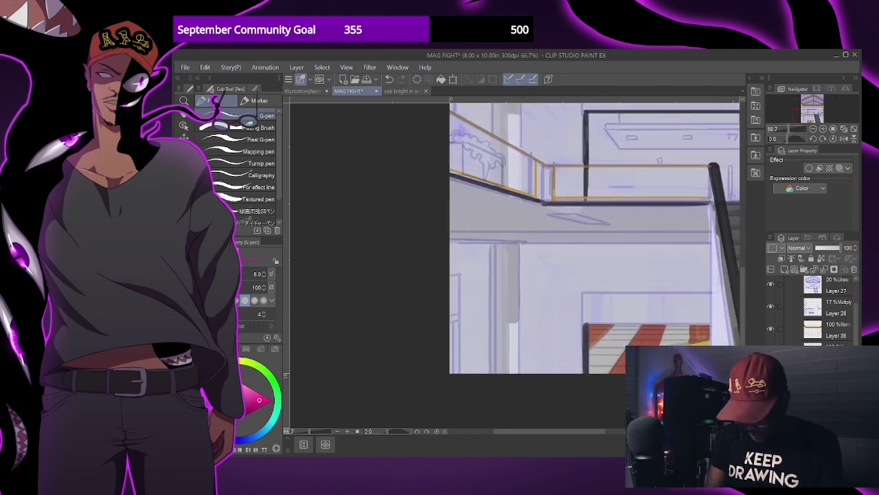
scroll(770, 315, "down", 3)
scroll(810, 309, "down", 5)
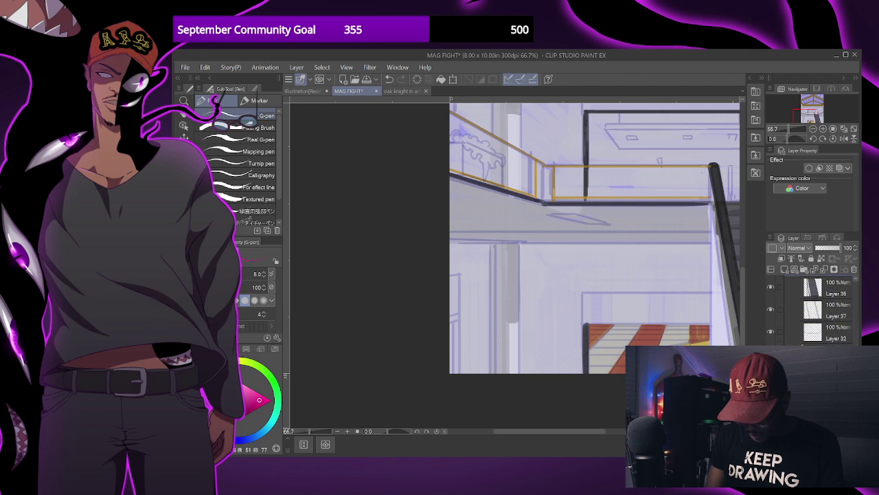
key("o")
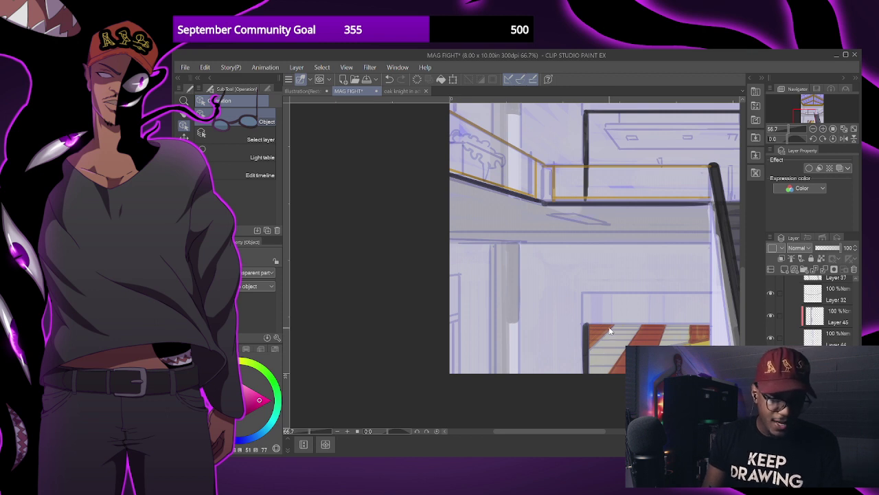
left_click(512, 308)
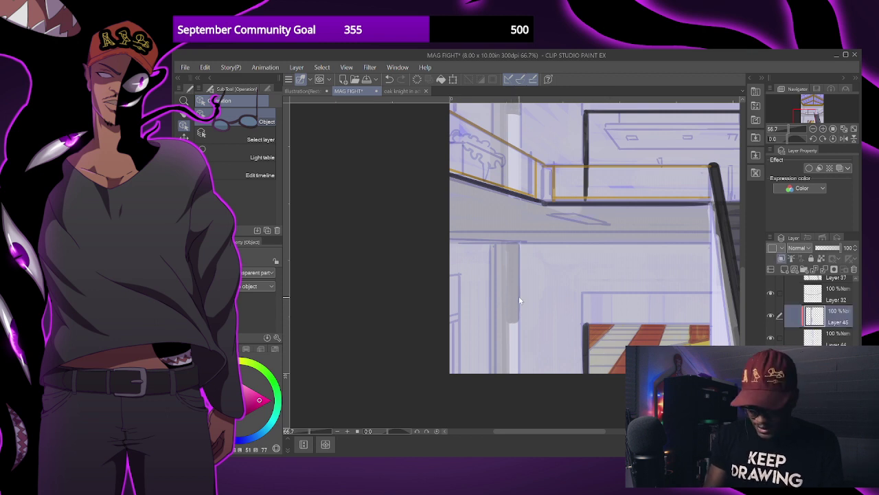
Toggle the visibility of the pillar layer, Layer 44 and the layer beneath them to check which wall parts each one holds.
left_click(770, 316)
left_click(770, 317)
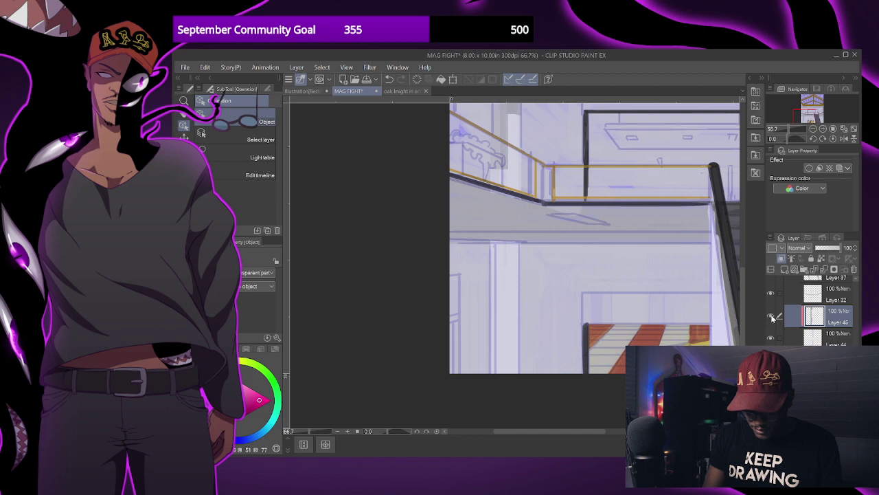
left_click(771, 337)
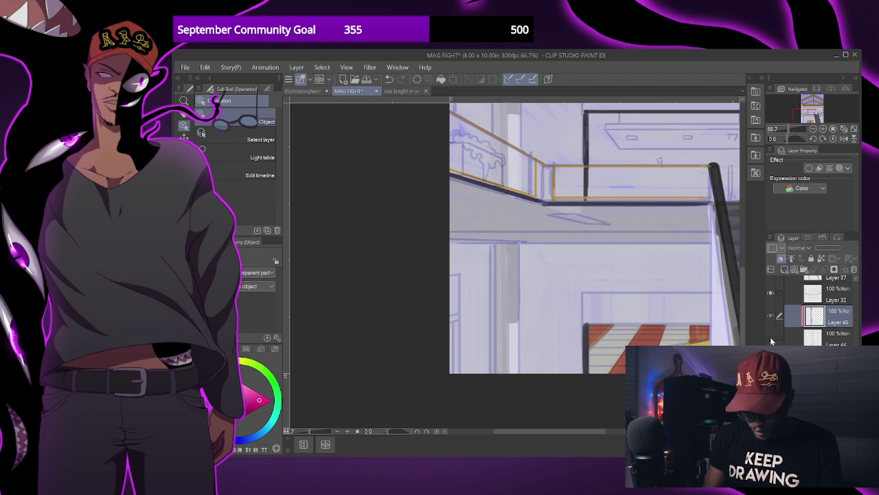
left_click(771, 337)
left_click(814, 360)
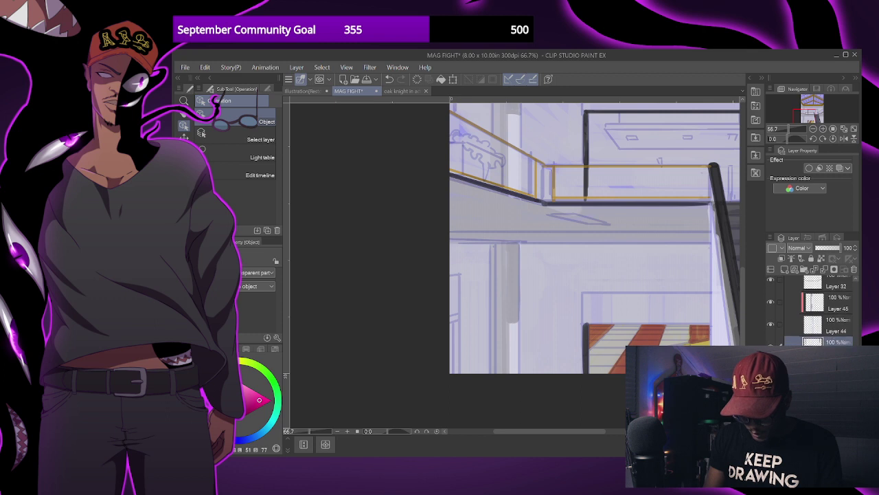
left_click(770, 346)
key("ctrl+minus")
left_click(770, 345)
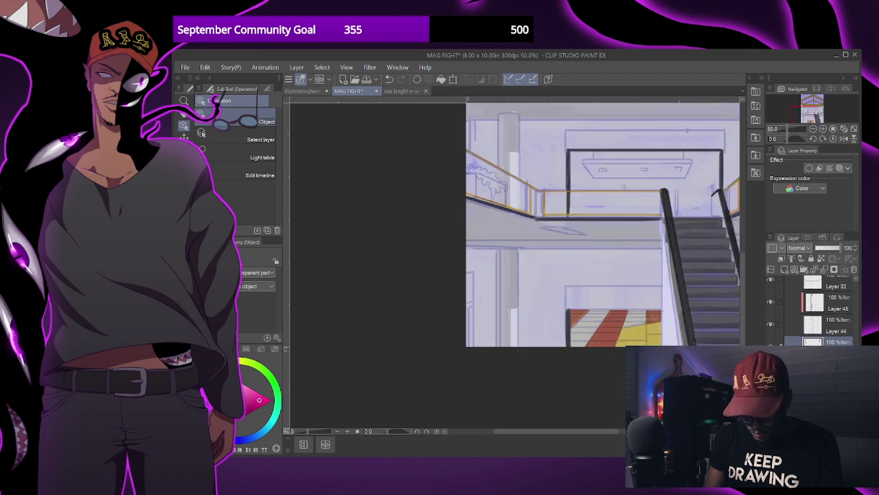
scroll(824, 309, "down", 2)
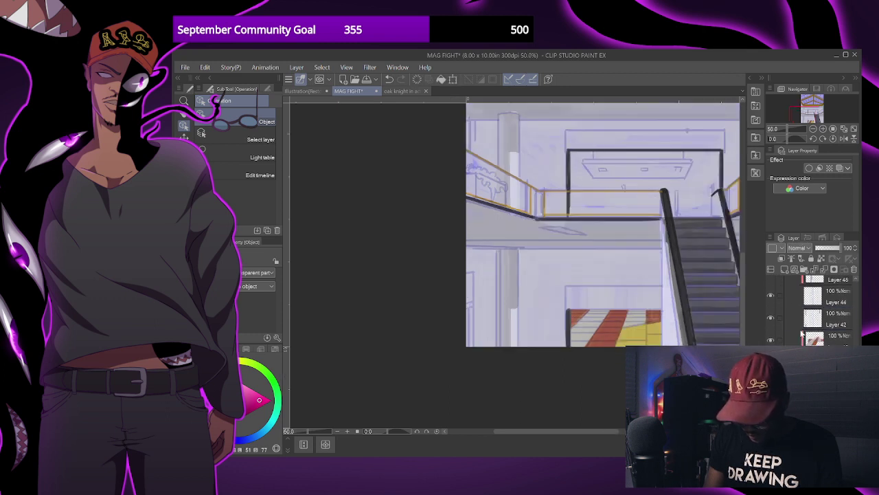
Paint soft grey shading on the wall along both sides of the lower-floor pillar with the Dense watercolor brush.
left_click_drag(527, 298, 506, 282)
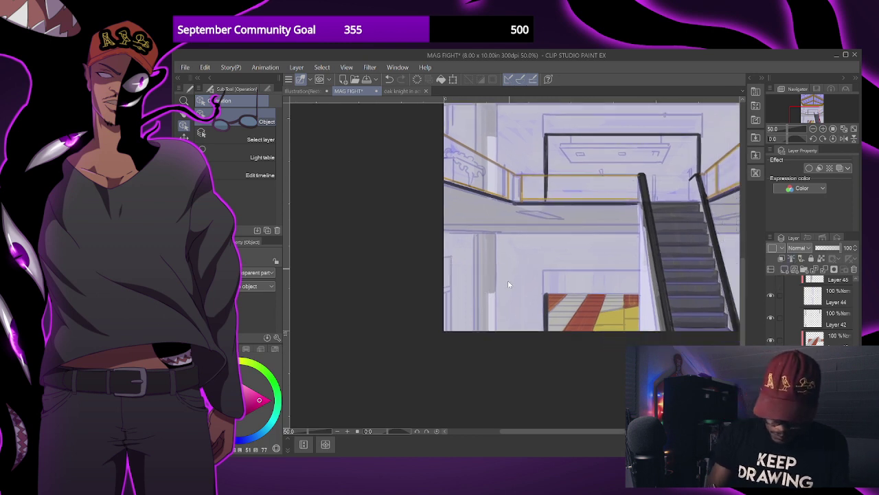
key("ctrl+plus")
key("b")
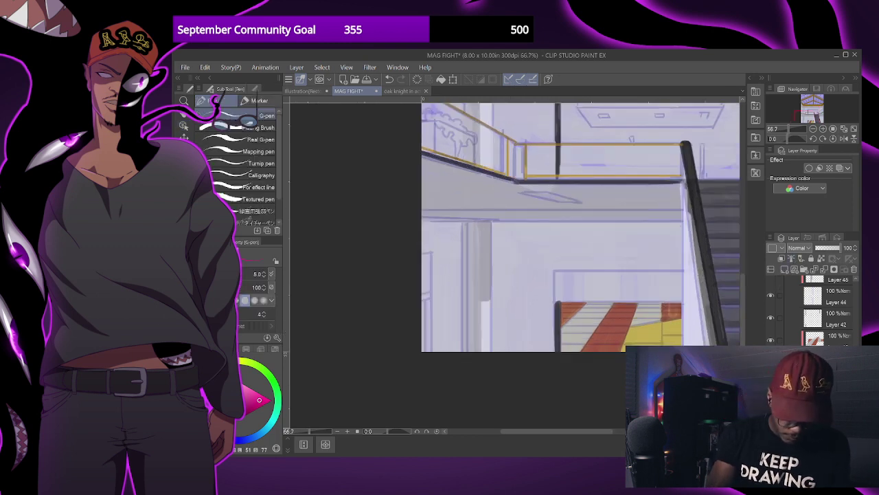
left_click(487, 271, "alt")
key("bracketright")
key("bracketright")
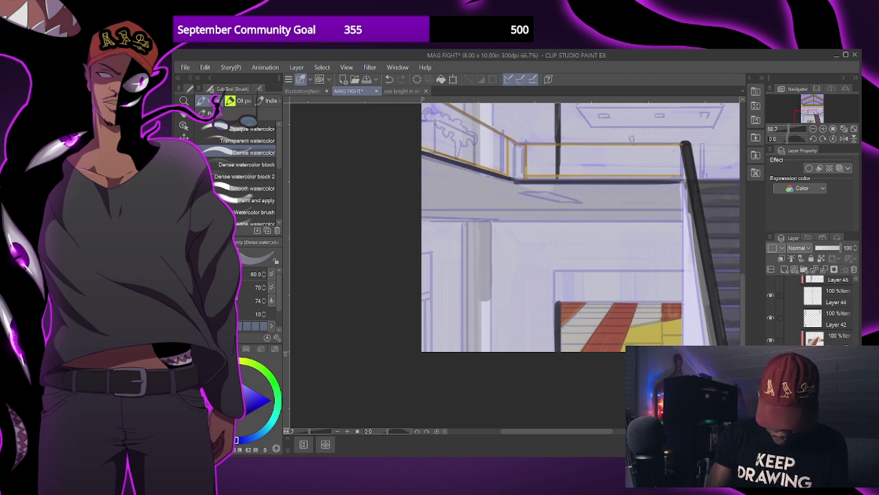
left_click_drag(489, 238, 493, 335)
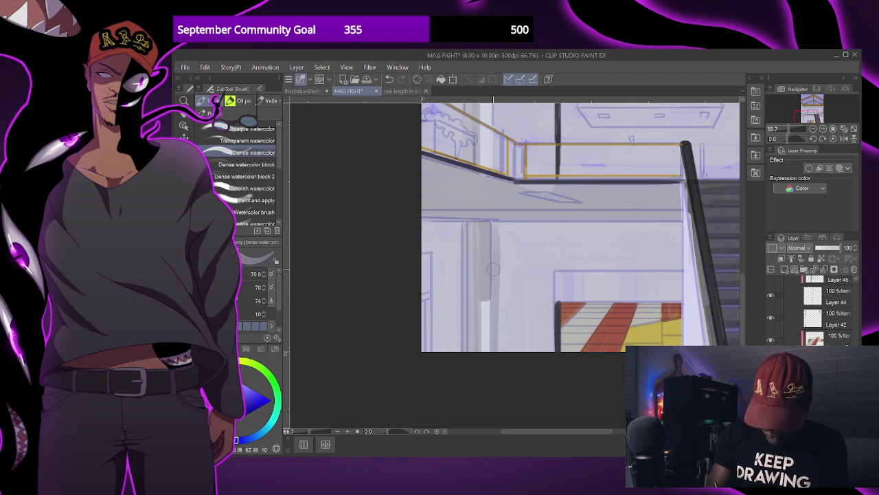
left_click_drag(460, 220, 457, 347)
key("ctrl+z")
left_click_drag(461, 240, 460, 351)
left_click_drag(459, 320, 458, 365)
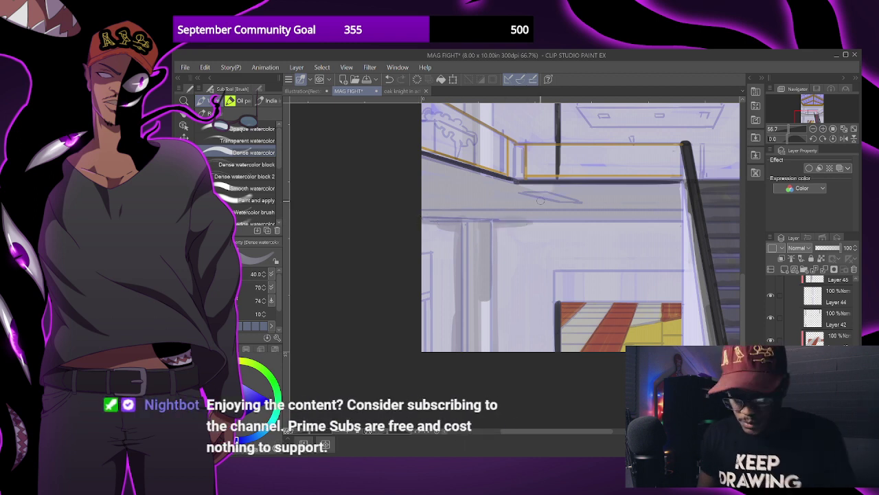
left_click_drag(492, 225, 493, 362)
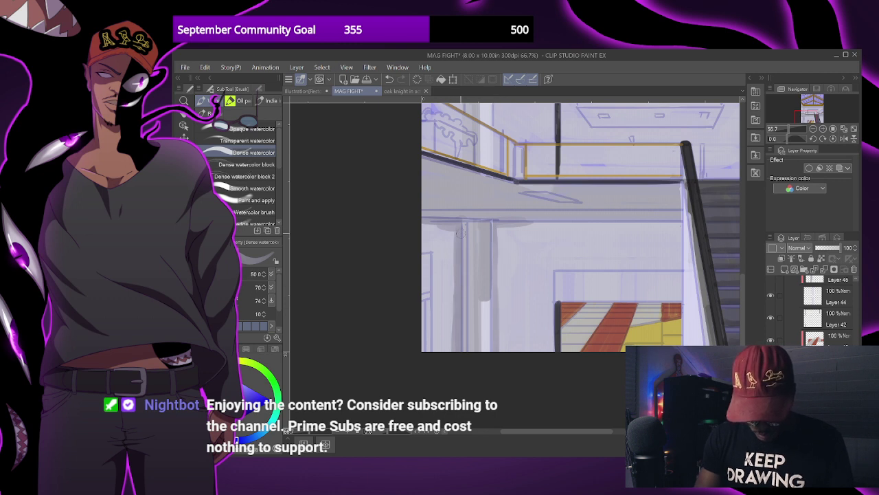
Shade the outer edge of the lower-floor wall on the far side of the escalator with vertical strokes.
key("ctrl+minus")
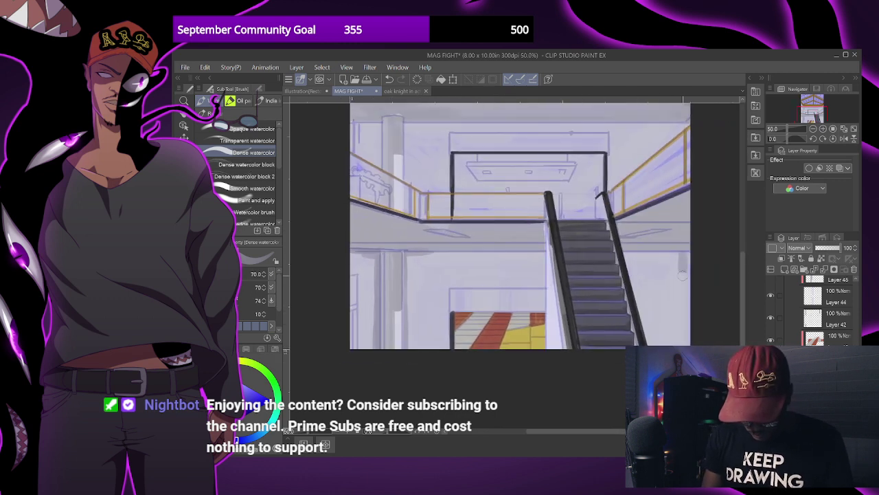
left_click_drag(683, 275, 683, 342)
left_click_drag(689, 258, 686, 337)
left_click_drag(657, 257, 661, 278)
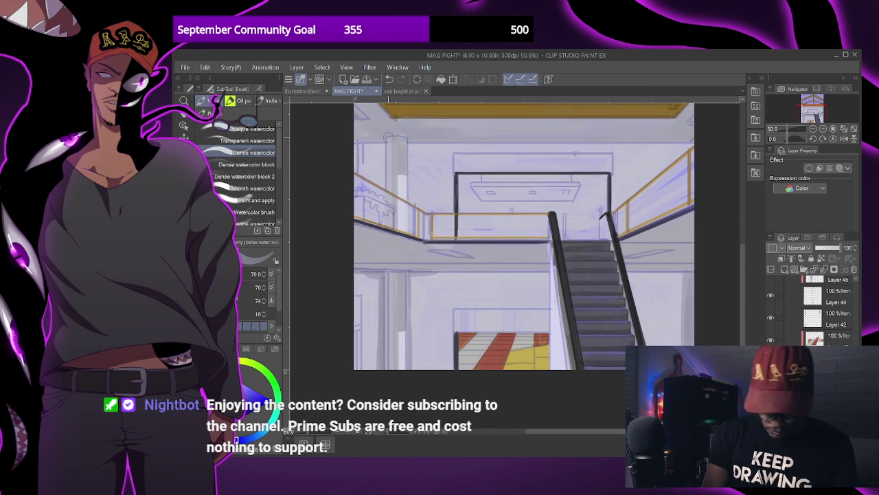
Shade the wall beside the upper-floor pillar with a vertical stroke, undoing and repainting it until it fits.
left_click_drag(388, 140, 388, 209)
key("ctrl+z")
left_click_drag(384, 145, 384, 224)
key("ctrl+z")
left_click_drag(385, 148, 384, 231)
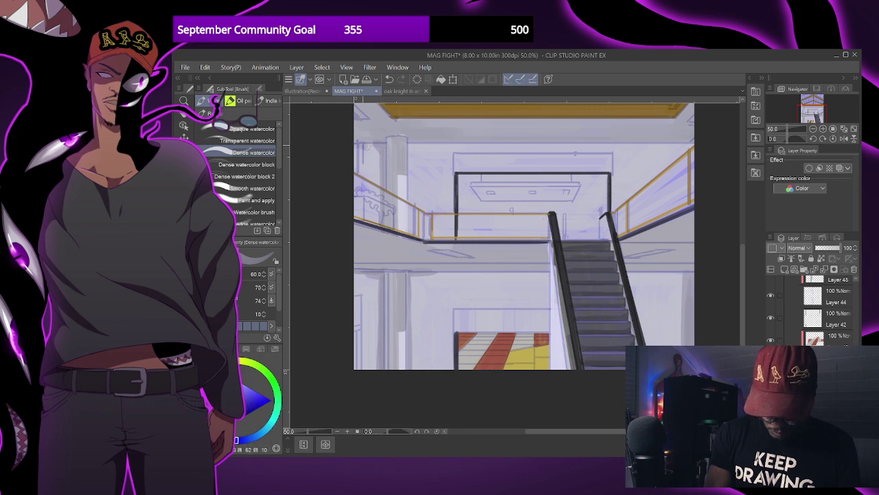
Rotate the canvas, paint grey shading along the upper wall just beneath the golden skylight frame, and restore the canvas upright.
left_click_drag(619, 163, 555, 125)
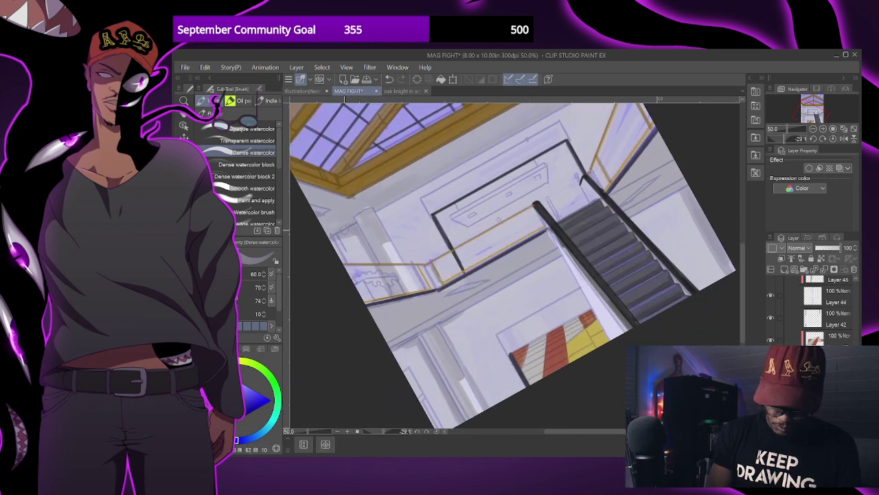
left_click_drag(378, 214, 471, 163)
mouse_move(471, 163)
left_mouse_down()
mouse_move(400, 223)
mouse_move(445, 189)
left_mouse_up()
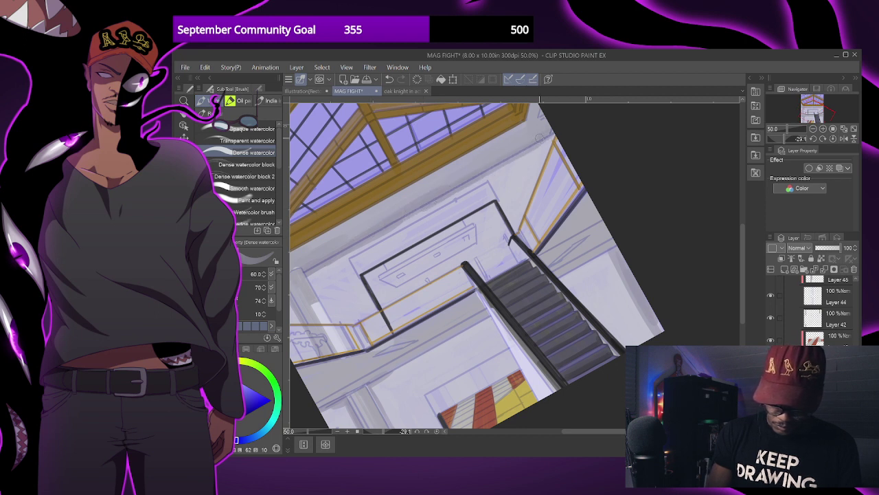
left_click_drag(559, 121, 547, 137)
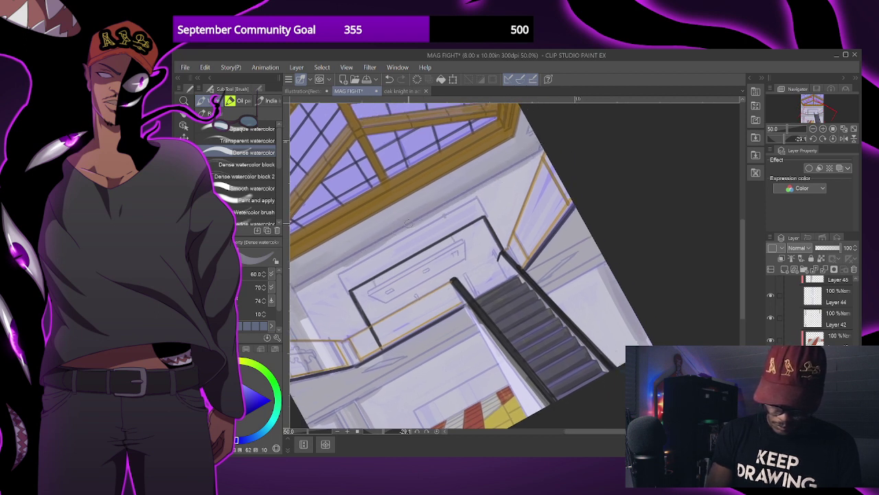
left_click_drag(313, 282, 450, 226)
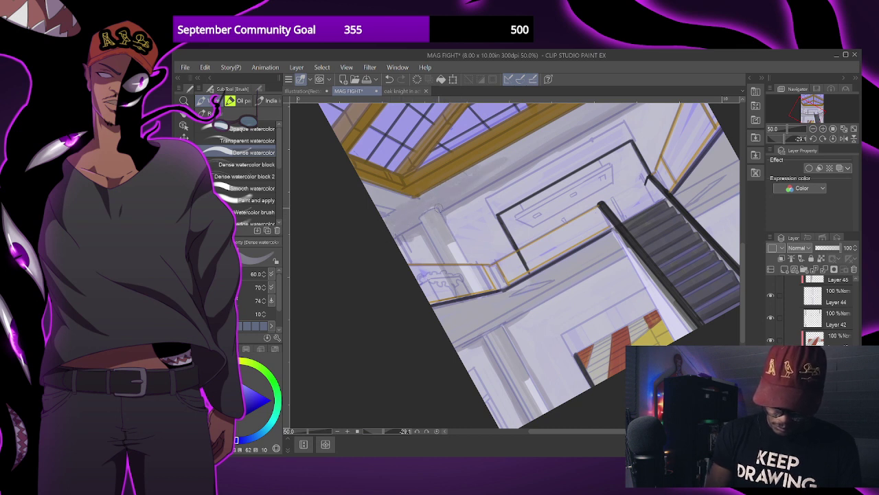
mouse_move(450, 214)
left_mouse_down()
mouse_move(572, 146)
mouse_move(486, 244)
left_mouse_up()
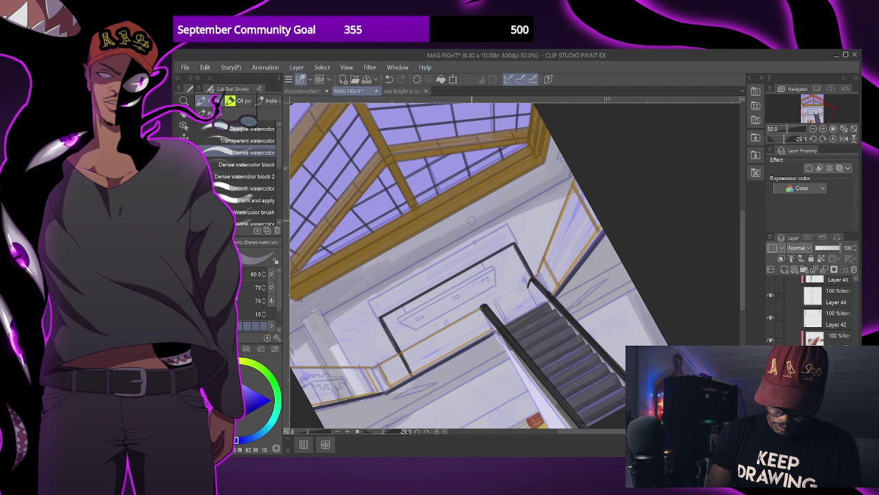
scroll(570, 152, "down", 1)
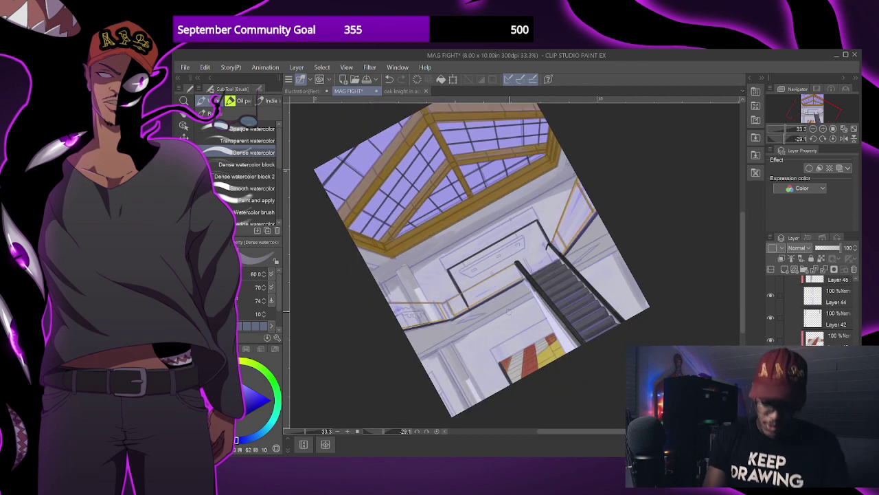
left_click(432, 431)
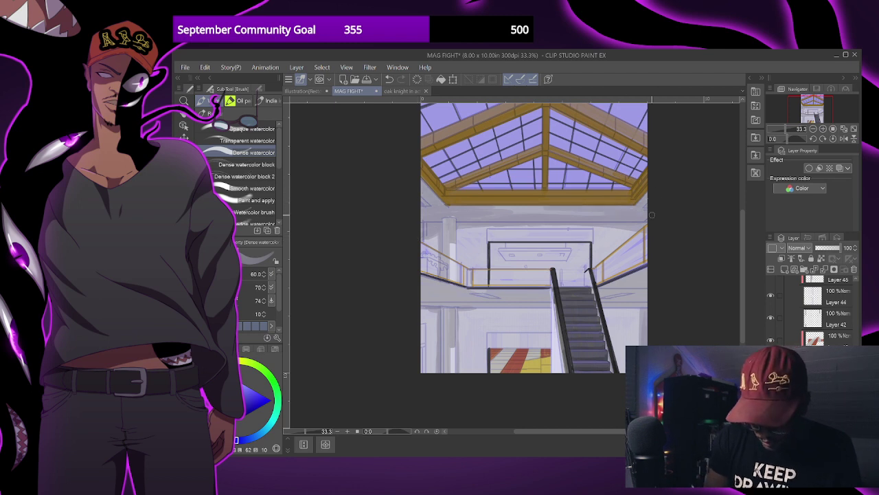
Shade the back wall inside the black-framed opening, around the sketched hanging light panel.
scroll(489, 244, "up", 1)
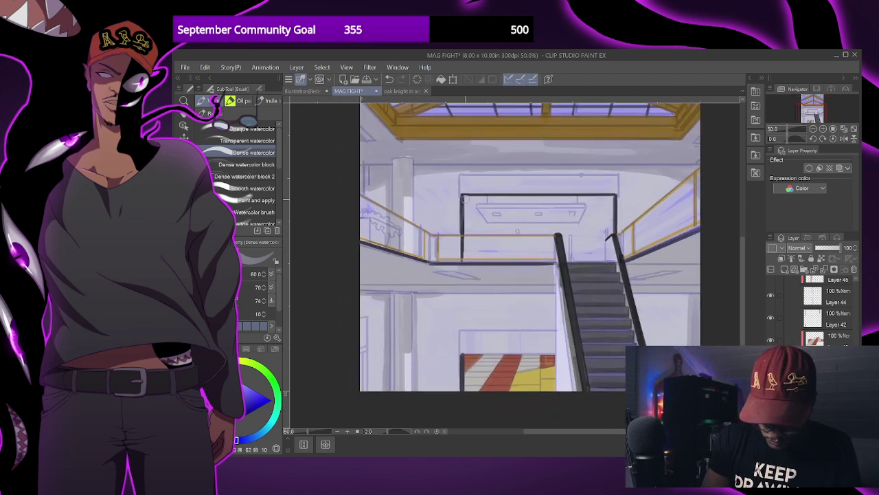
mouse_move(465, 209)
left_mouse_down()
mouse_move(466, 229)
mouse_move(468, 201)
mouse_move(578, 189)
mouse_move(502, 200)
mouse_move(611, 199)
mouse_move(612, 212)
mouse_move(592, 203)
mouse_move(474, 217)
mouse_move(501, 204)
mouse_move(543, 227)
mouse_move(611, 216)
mouse_move(467, 232)
mouse_move(595, 229)
mouse_move(601, 213)
mouse_move(605, 234)
left_mouse_up()
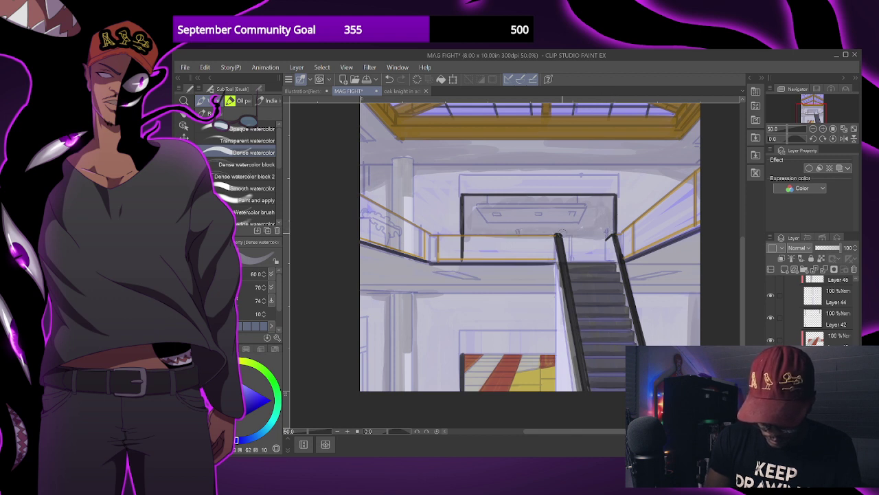
left_click_drag(603, 199, 551, 199)
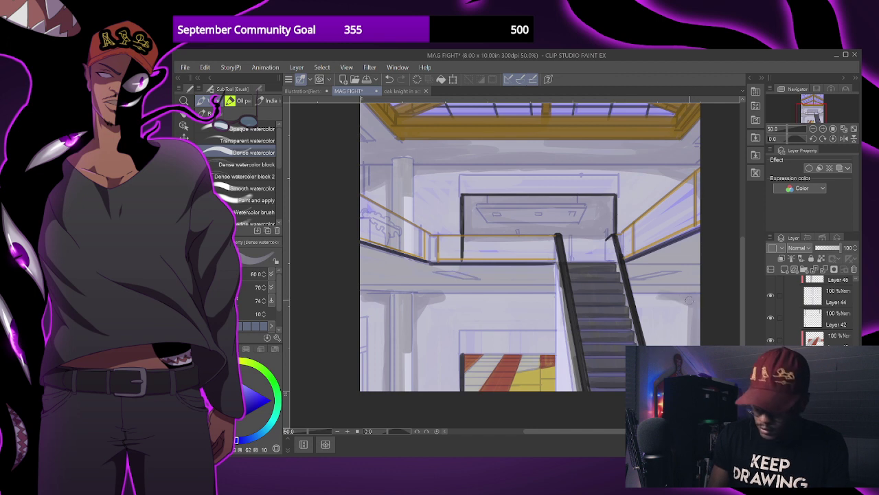
Shade the lower-floor walls beneath the balcony on a tilted canvas, and restore the canvas upright.
mouse_move(680, 286)
left_mouse_down()
mouse_move(655, 295)
mouse_move(555, 298)
mouse_move(587, 293)
left_mouse_up()
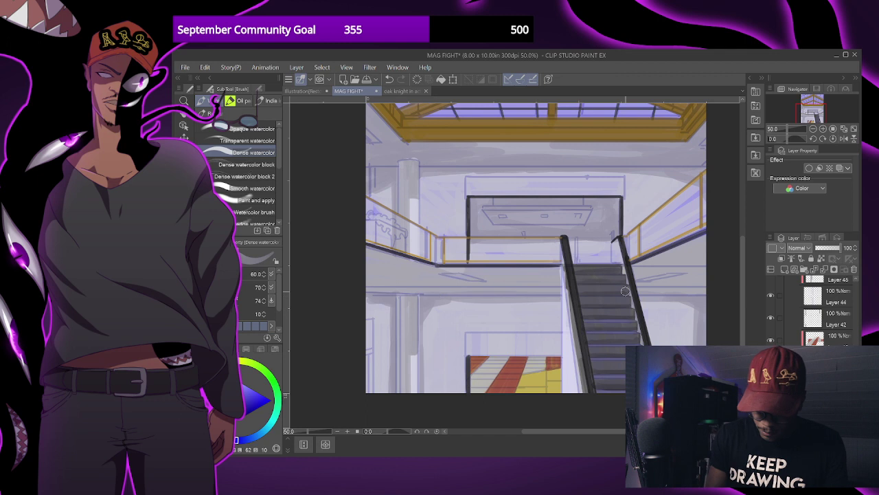
mouse_move(728, 279)
left_mouse_down()
mouse_move(720, 208)
mouse_move(679, 234)
mouse_move(521, 297)
left_mouse_up()
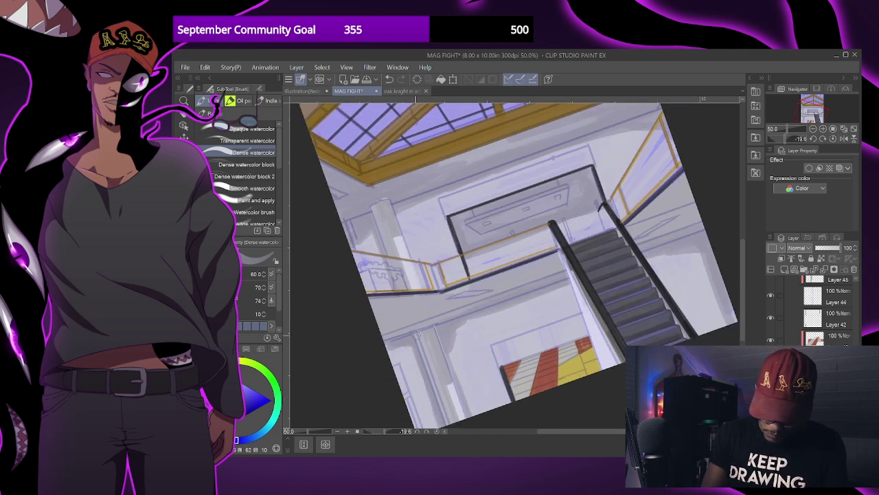
left_click(437, 430)
left_click_drag(662, 297, 665, 258)
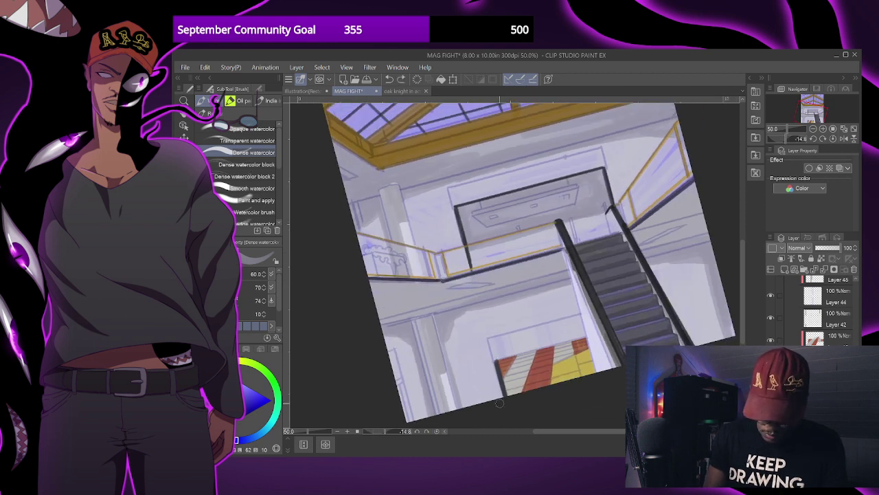
left_click(440, 433)
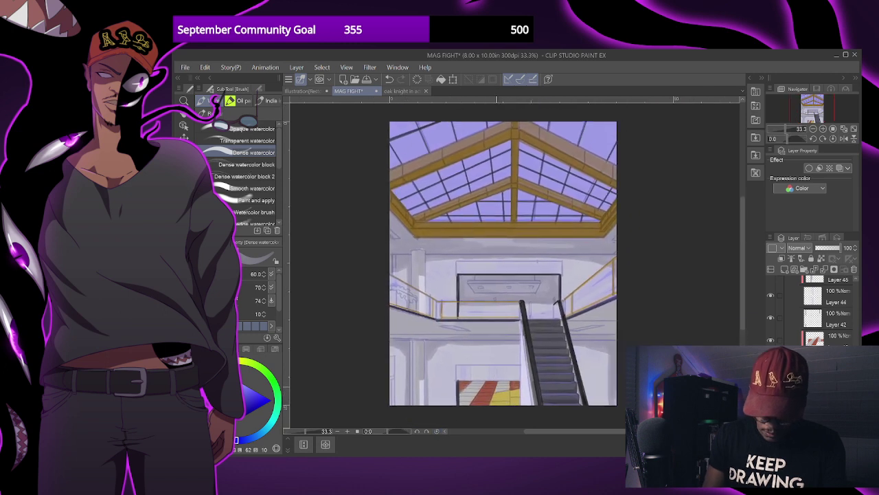
left_click_drag(515, 371, 527, 401)
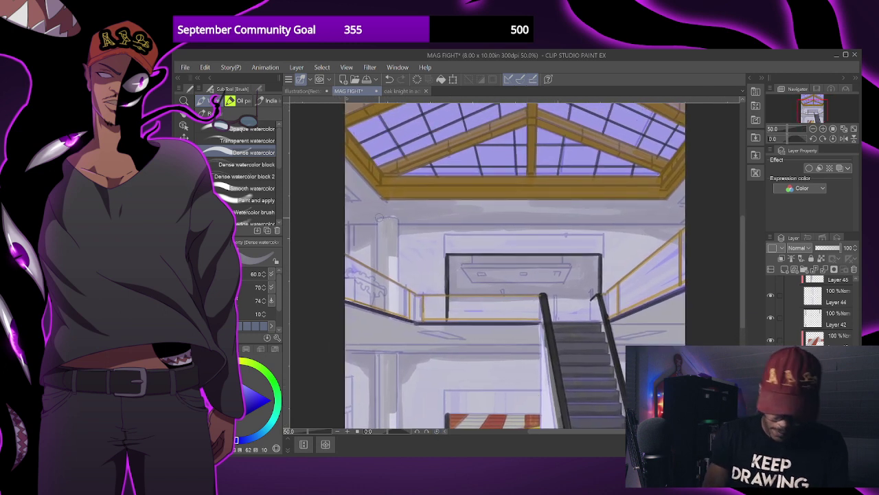
Add grey shading to the back wall along both upper corners of the black-framed opening.
left_click_drag(462, 253, 422, 258)
left_click_drag(554, 255, 590, 261)
Paint the edges and narrow side of the planter box behind the left balcony railing in golden brown, starting with brush size 25.
scroll(422, 272, "up", 2)
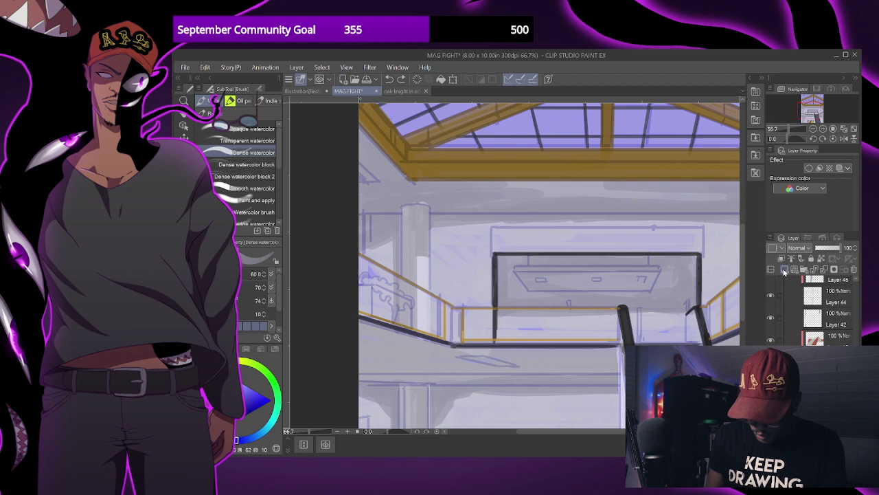
scroll(503, 293, "up", 4)
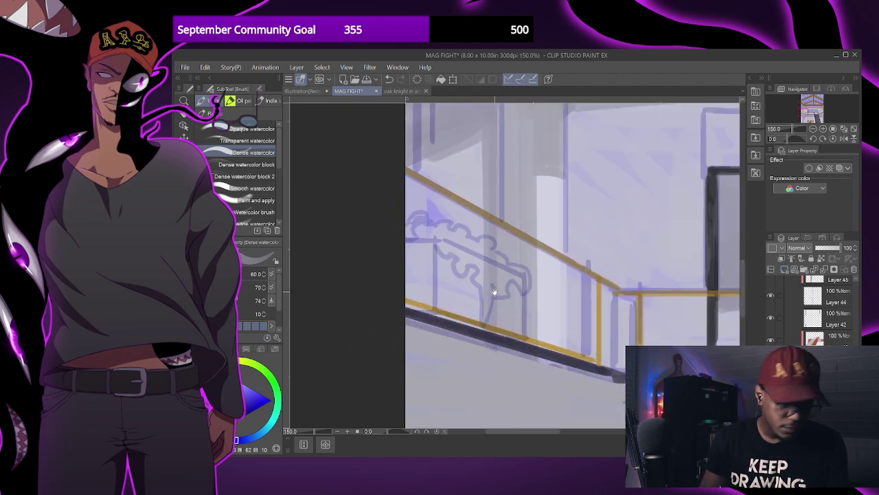
left_click_drag(504, 293, 501, 299)
key("bracketleft")
key("bracketleft")
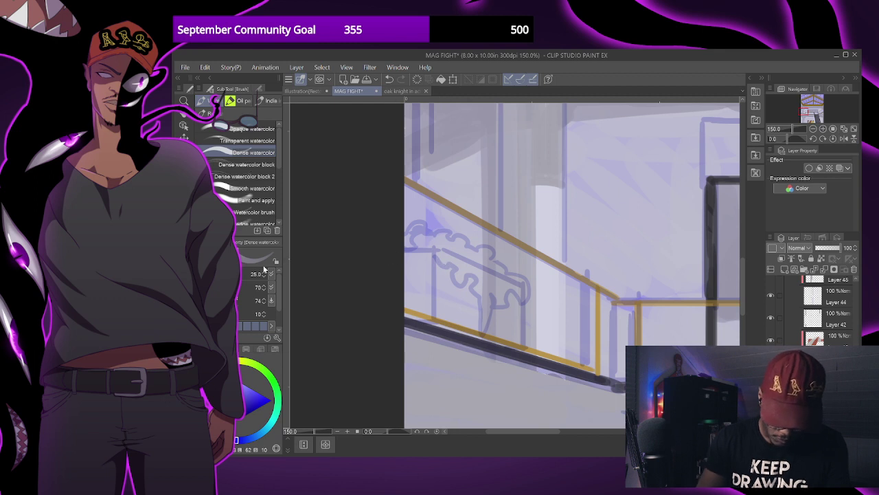
key("x")
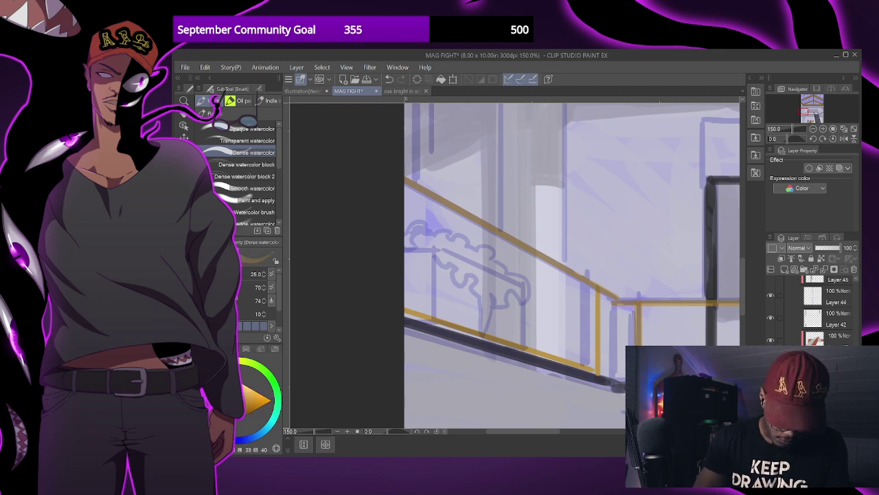
mouse_move(409, 254)
left_mouse_down()
mouse_move(403, 301)
mouse_move(406, 259)
mouse_move(421, 258)
mouse_move(428, 274)
mouse_move(422, 259)
mouse_move(404, 257)
mouse_move(433, 253)
mouse_move(411, 253)
mouse_move(519, 291)
left_mouse_up()
left_click(518, 342, "shift")
left_click_drag(519, 344, 424, 310)
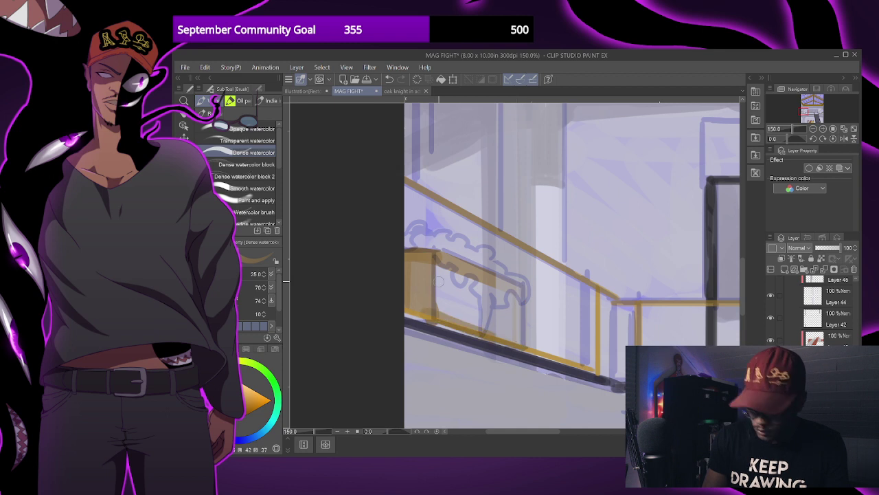
Fill the planter's front face with golden brown at brush size 30 and straighten its upper edge.
mouse_move(440, 271)
left_mouse_down()
mouse_move(446, 310)
mouse_move(469, 276)
mouse_move(496, 330)
mouse_move(504, 338)
mouse_move(513, 327)
mouse_move(514, 335)
mouse_move(425, 318)
left_mouse_up()
left_click_drag(830, 335, 834, 303)
left_click_drag(833, 344, 835, 333)
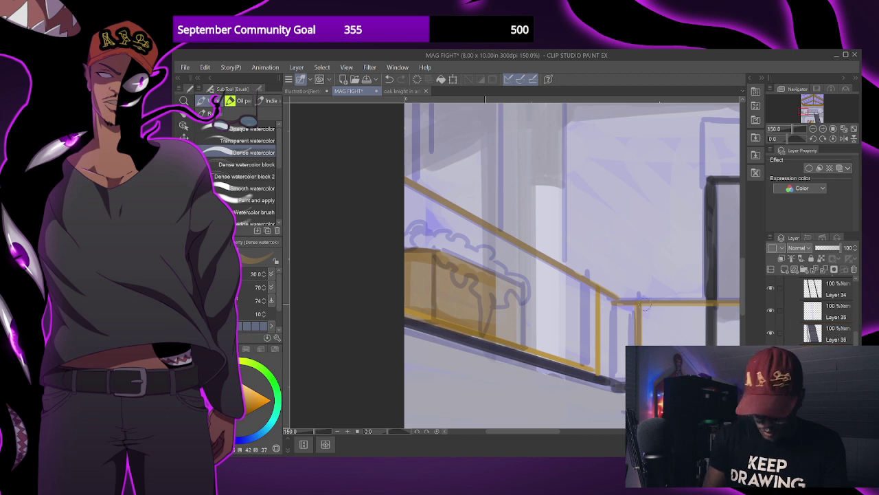
left_click_drag(510, 342, 513, 284)
mouse_move(514, 321)
left_mouse_down()
mouse_move(457, 272)
mouse_move(443, 313)
mouse_move(478, 292)
mouse_move(504, 326)
left_mouse_up()
mouse_move(419, 299)
left_mouse_down()
mouse_move(419, 269)
mouse_move(408, 291)
mouse_move(414, 297)
left_mouse_up()
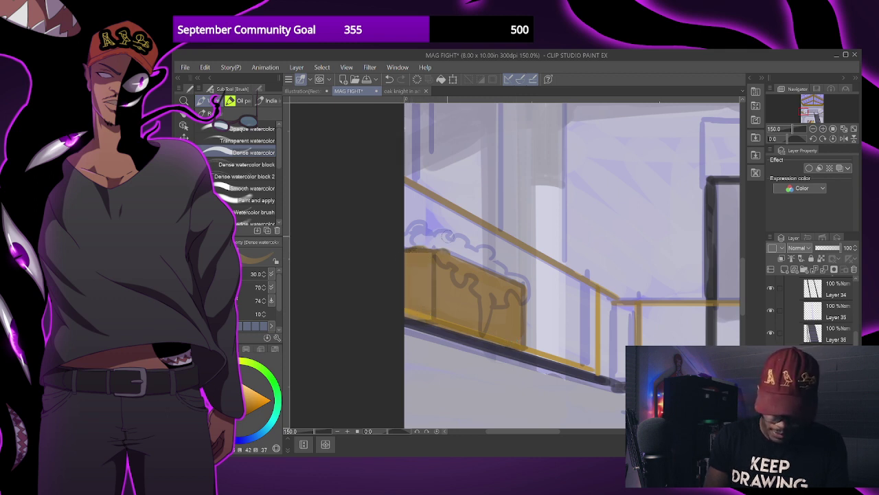
left_click_drag(392, 250, 439, 247)
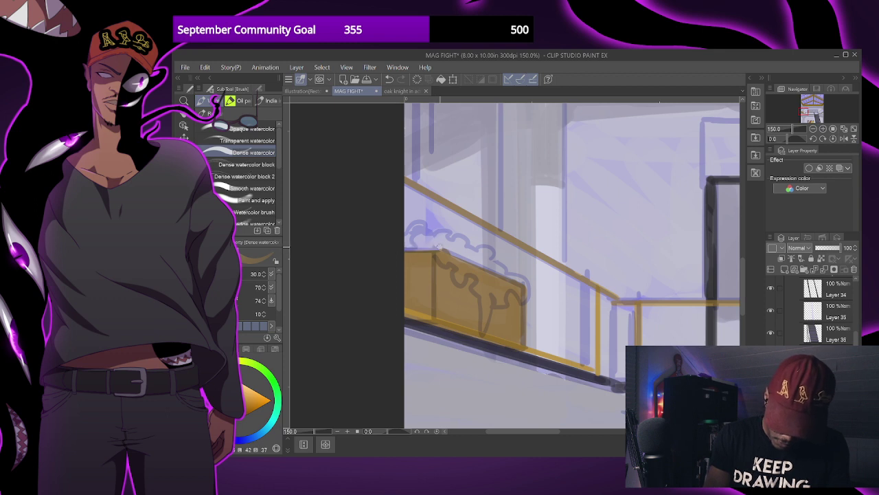
left_click_drag(495, 265, 524, 282)
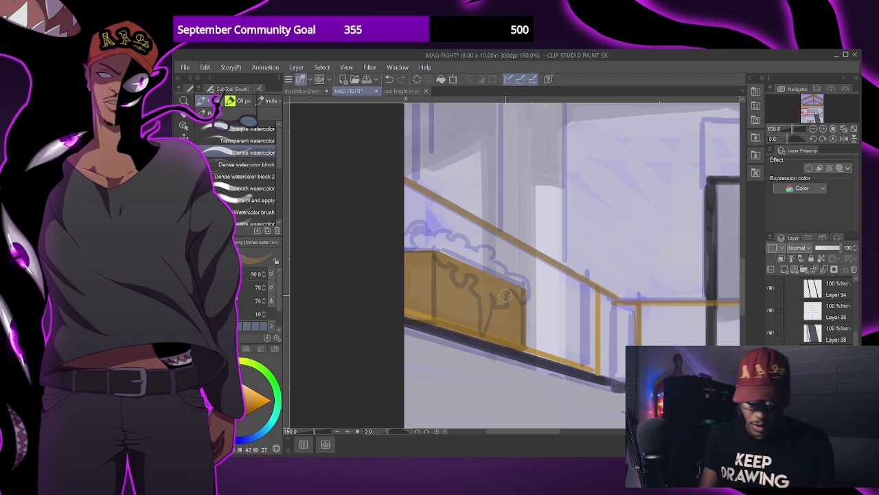
Shade the planter's narrow side in a darker brown up to its corner line.
scroll(506, 296, "down", 3)
left_click_drag(505, 295, 509, 302)
scroll(509, 302, "up", 3)
scroll(524, 342, "up", 3)
scroll(473, 301, "up", 2)
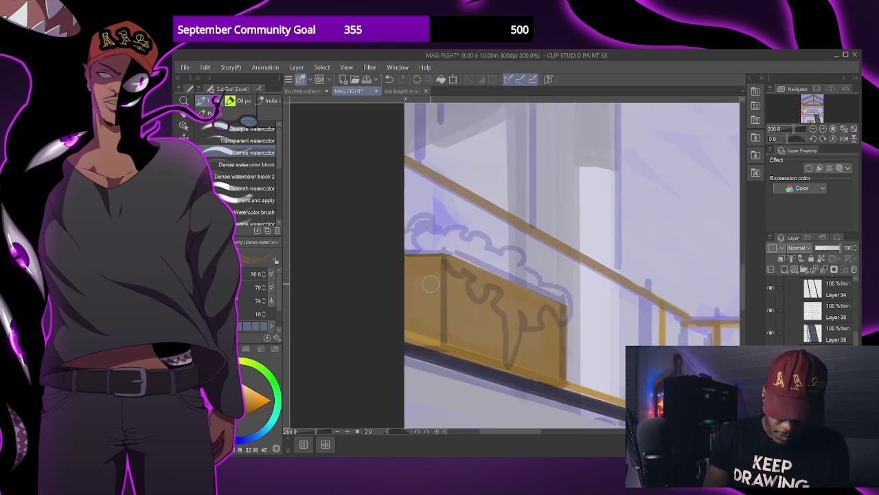
mouse_move(434, 259)
left_mouse_down()
mouse_move(434, 330)
mouse_move(432, 267)
mouse_move(409, 296)
mouse_move(404, 264)
mouse_move(436, 261)
mouse_move(437, 332)
mouse_move(440, 318)
mouse_move(417, 335)
mouse_move(471, 343)
left_mouse_up()
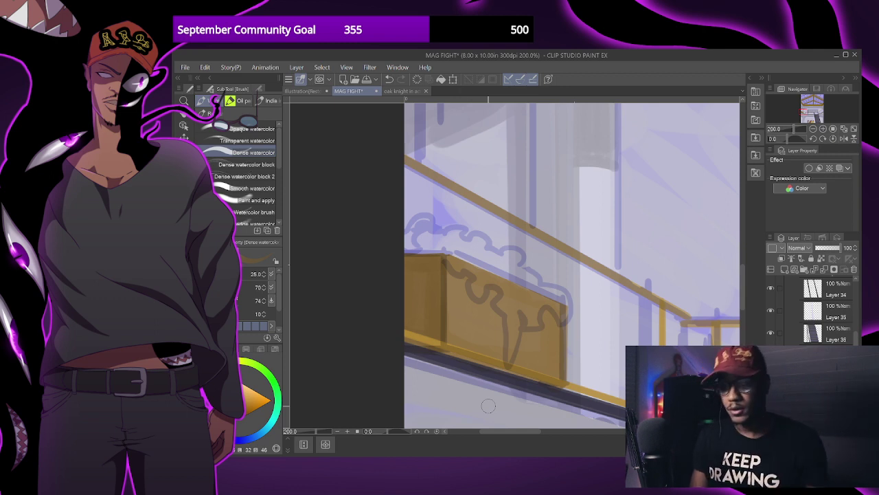
Select a dark green for the plants and bring up the Jungle group of decoration brushes.
scroll(488, 405, "down", 1)
scroll(572, 312, "down", 3)
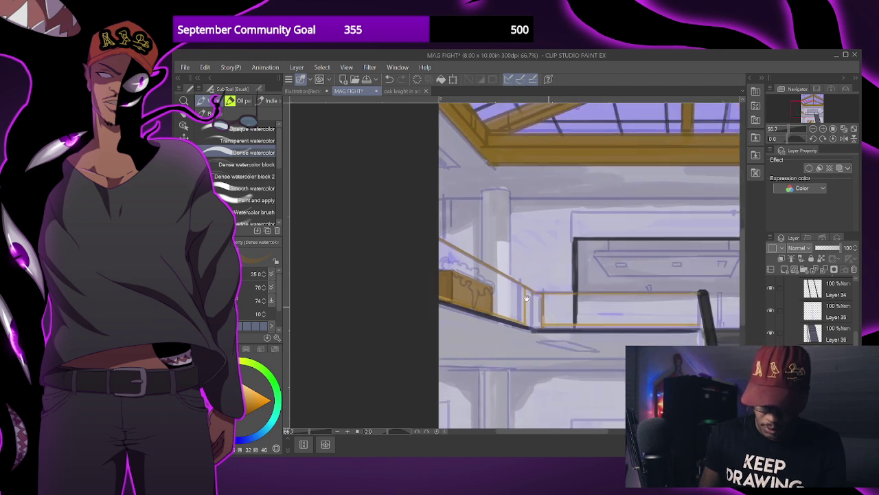
scroll(603, 306, "up", 3)
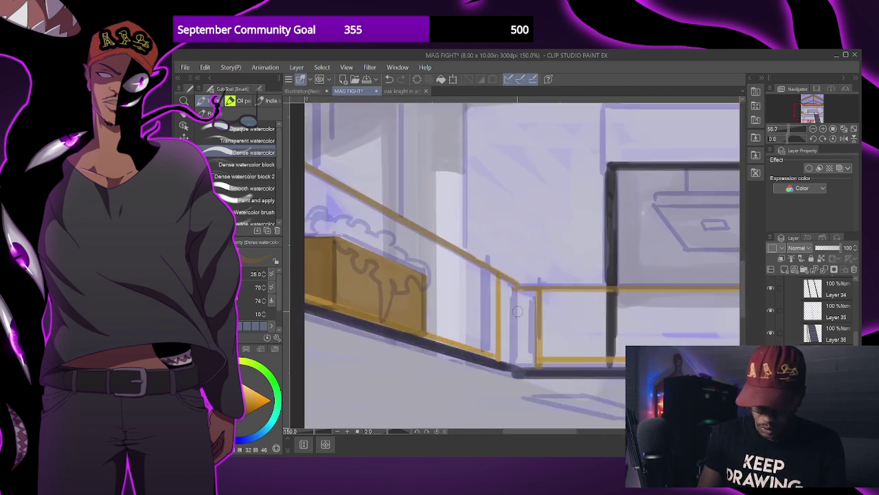
left_click_drag(410, 280, 529, 312)
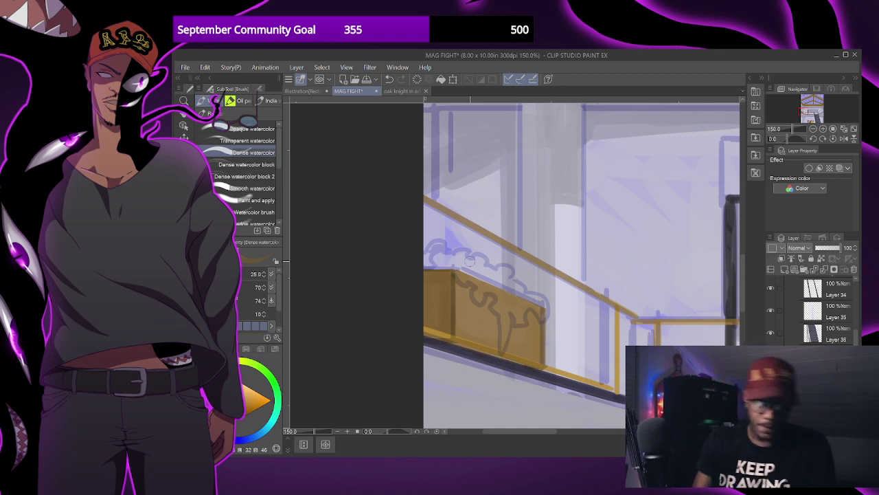
left_click(269, 374)
left_click(238, 405)
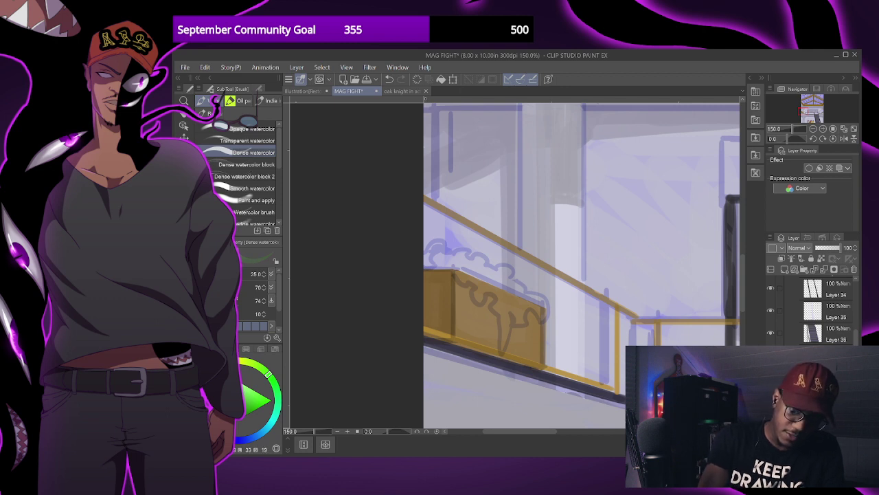
left_click(185, 236)
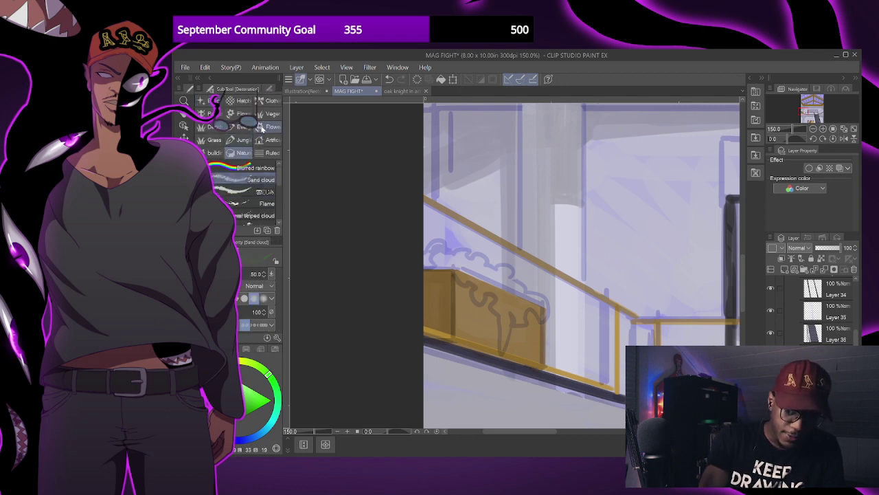
left_click(251, 140)
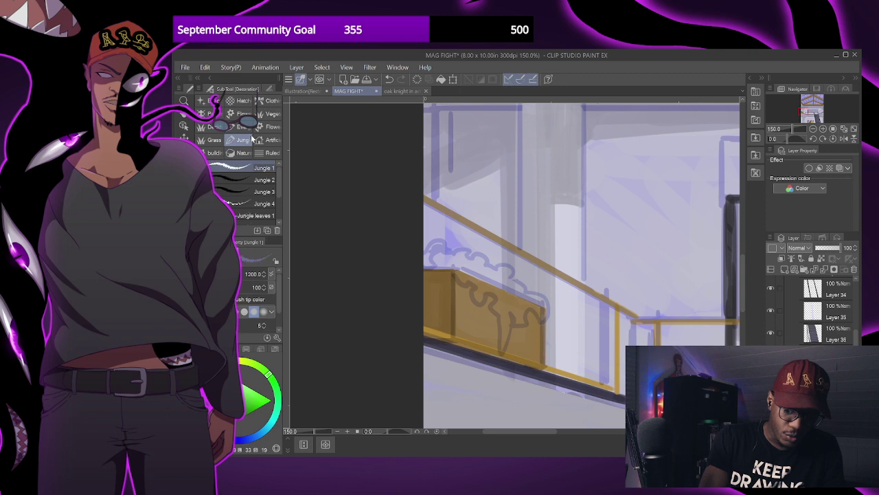
Compare the Jungle brushes, set the colour to a more yellowish green, and select the Jungle 4 brush.
left_click(252, 181)
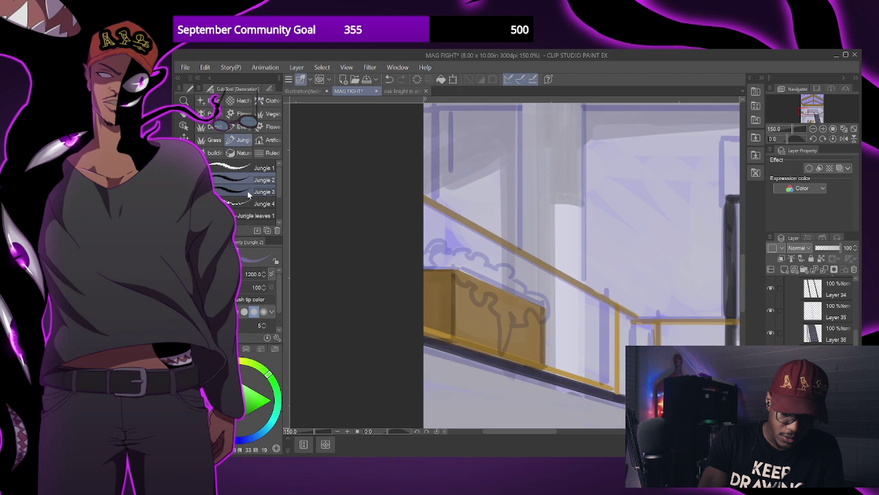
left_click(253, 167)
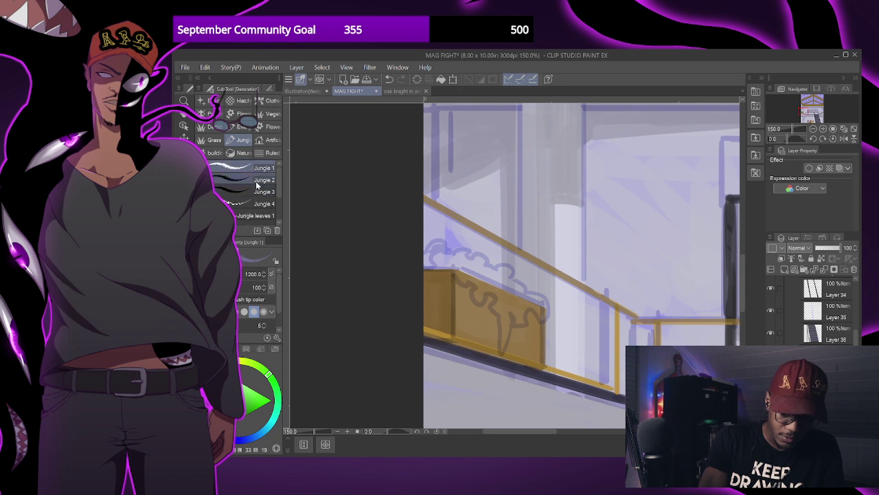
left_click(254, 204)
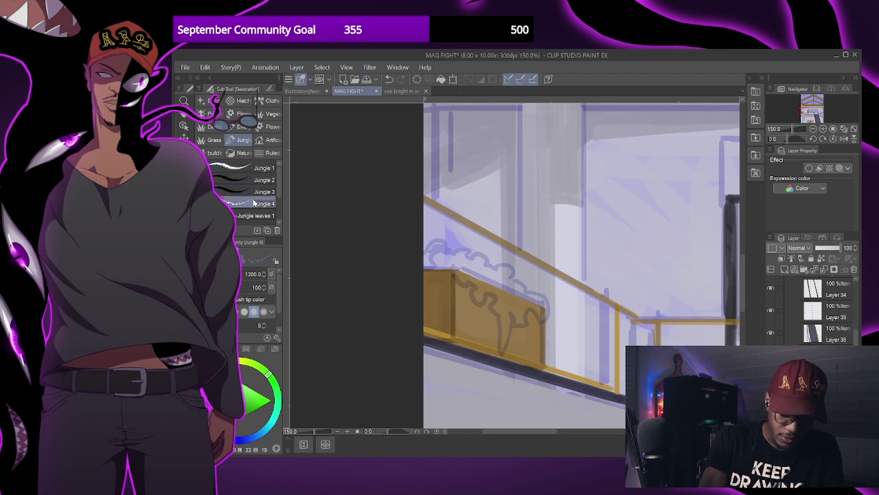
key("x")
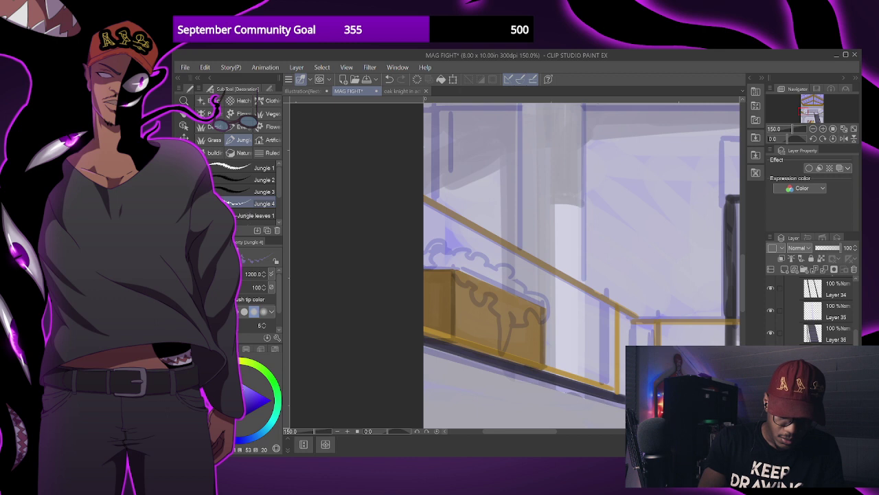
left_click(260, 191)
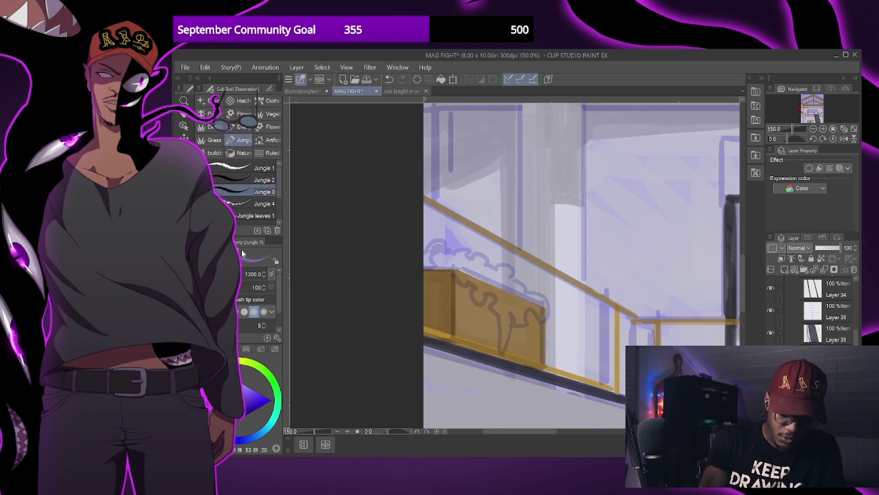
left_click(271, 380)
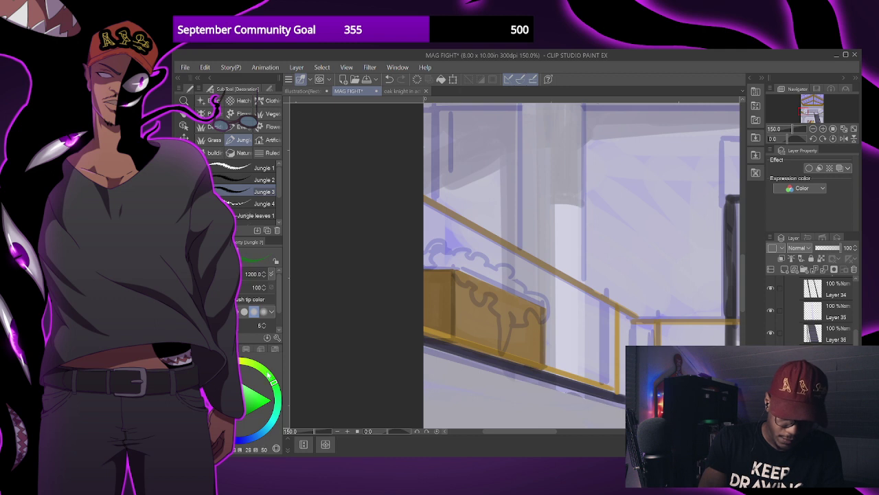
left_click_drag(260, 368, 260, 373)
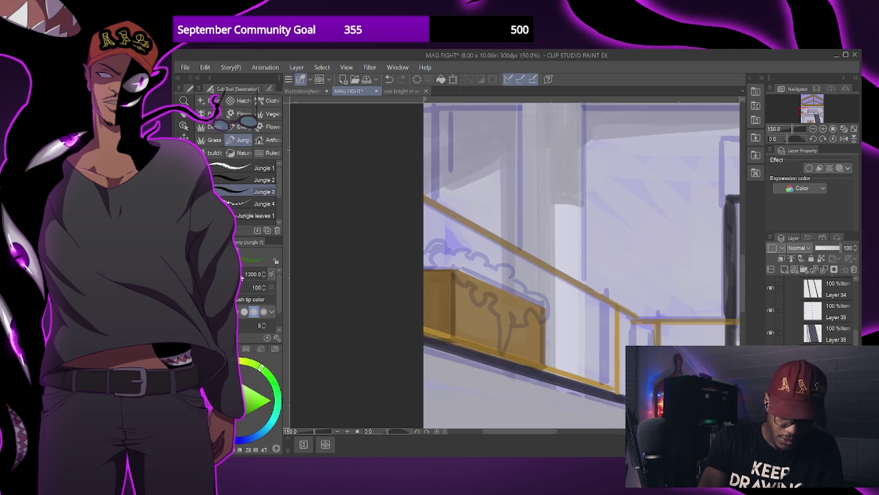
scroll(276, 198, "down", 2)
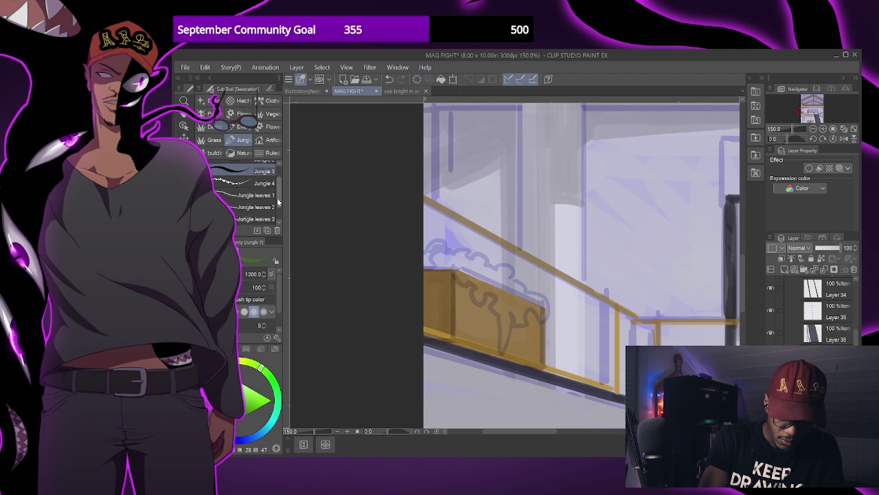
left_click(248, 183)
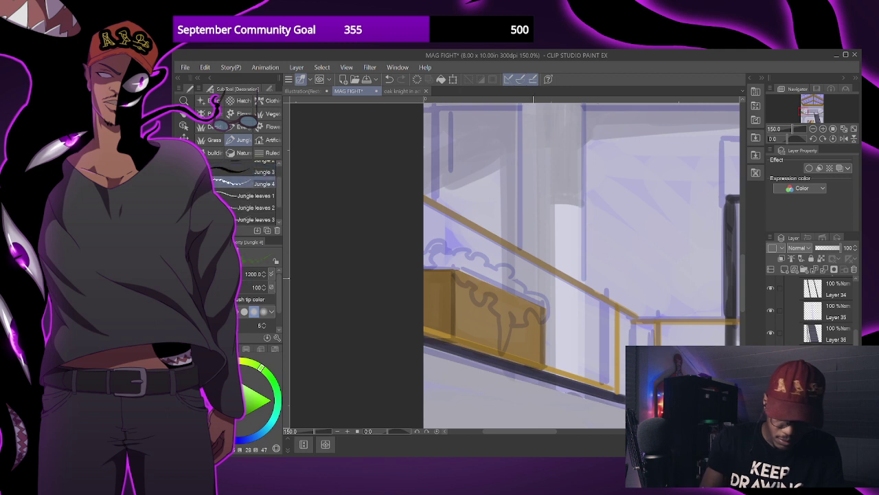
Reduce the Jungle 4 brush to size 70 and paint ivy hanging over the planter's front face along the sketch.
scroll(533, 292, "up", 1)
key("bracketleft")
key("bracketleft")
key("bracketleft")
key("bracketleft")
key("bracketleft")
key("bracketleft")
key("bracketleft")
key("bracketleft")
key("bracketleft")
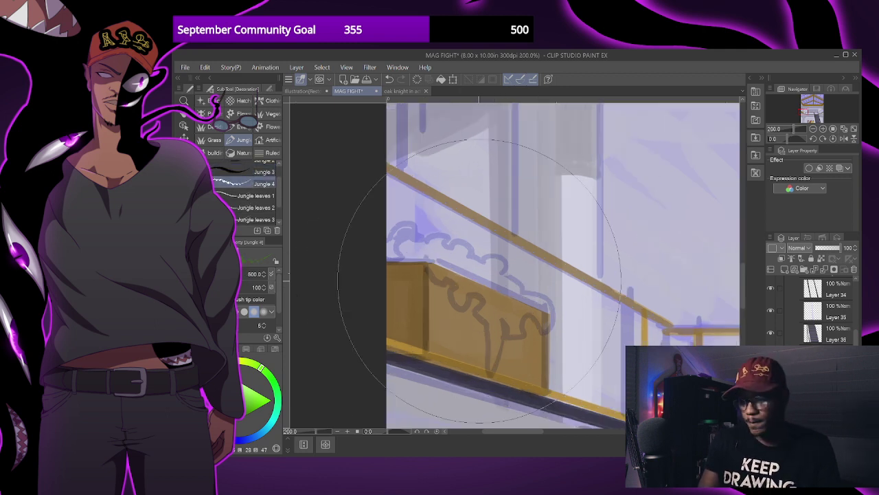
key("bracketleft")
key("bracketleft")
key("bracketleft")
key("bracketleft")
key("bracketleft")
key("bracketleft")
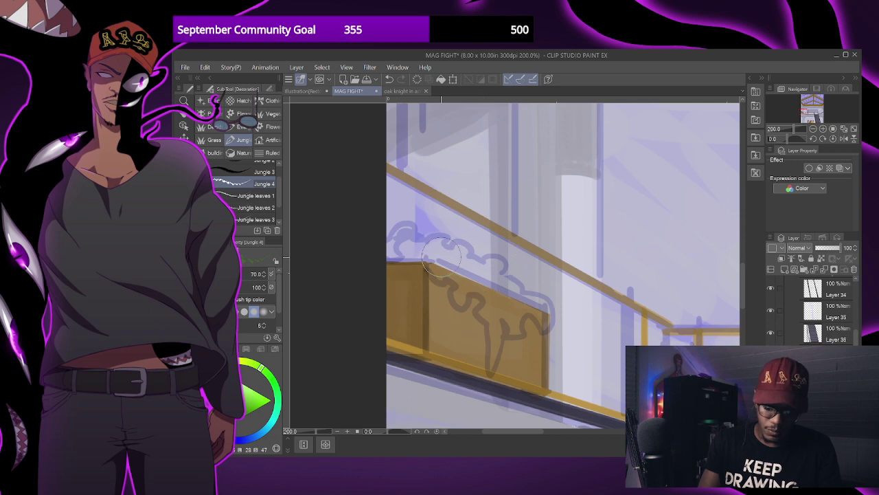
mouse_move(437, 253)
left_mouse_down()
mouse_move(457, 292)
mouse_move(439, 268)
mouse_move(463, 293)
mouse_move(465, 275)
mouse_move(485, 302)
mouse_move(490, 331)
mouse_move(491, 319)
left_mouse_up()
mouse_move(511, 327)
left_mouse_down()
mouse_move(517, 299)
mouse_move(527, 320)
mouse_move(530, 304)
mouse_move(512, 307)
mouse_move(498, 275)
mouse_move(538, 305)
mouse_move(518, 287)
mouse_move(510, 254)
mouse_move(502, 276)
mouse_move(534, 296)
mouse_move(503, 319)
mouse_move(501, 309)
mouse_move(511, 330)
mouse_move(538, 323)
left_mouse_up()
Reduce the brush size to 30 and build up leafy foliage along the planter's whole upper edge.
key("[")
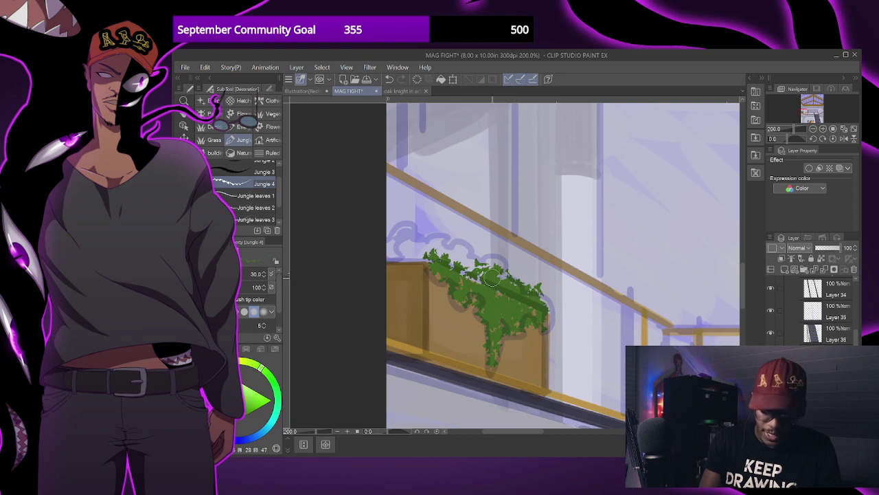
left_click_drag(500, 287, 471, 274)
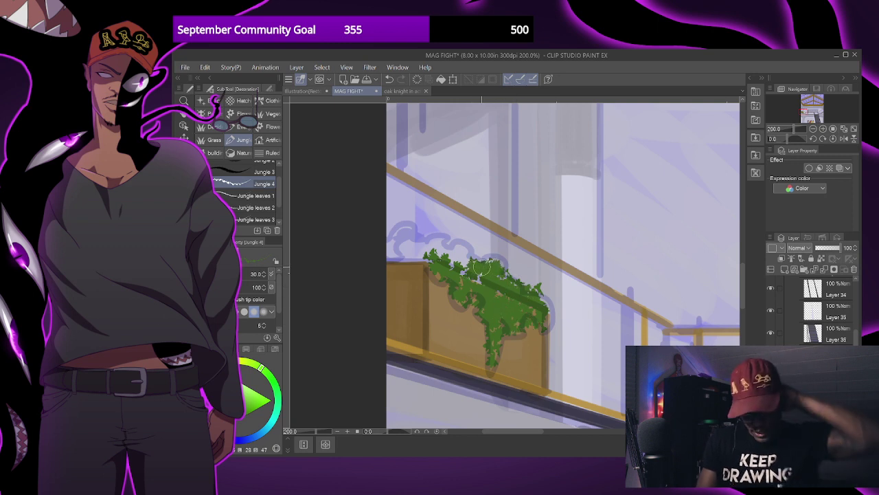
left_click_drag(457, 257, 453, 245)
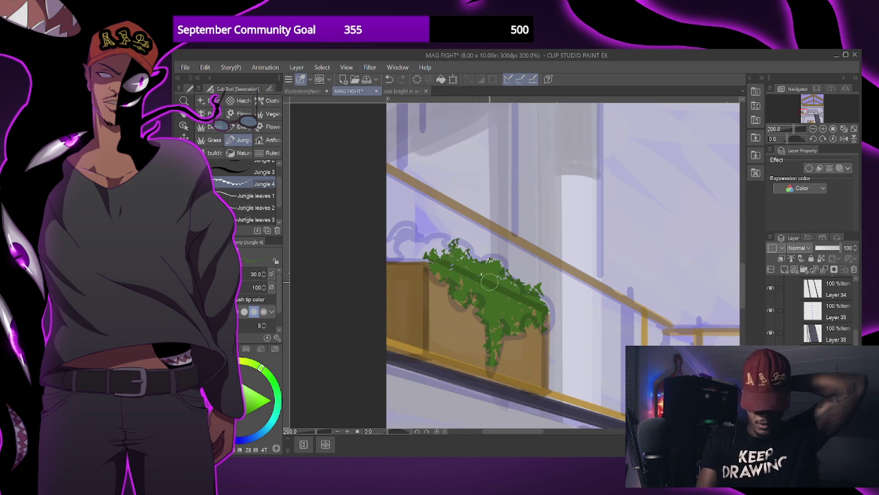
mouse_move(491, 271)
left_mouse_down()
mouse_move(433, 249)
mouse_move(413, 260)
mouse_move(386, 255)
mouse_move(398, 251)
left_mouse_up()
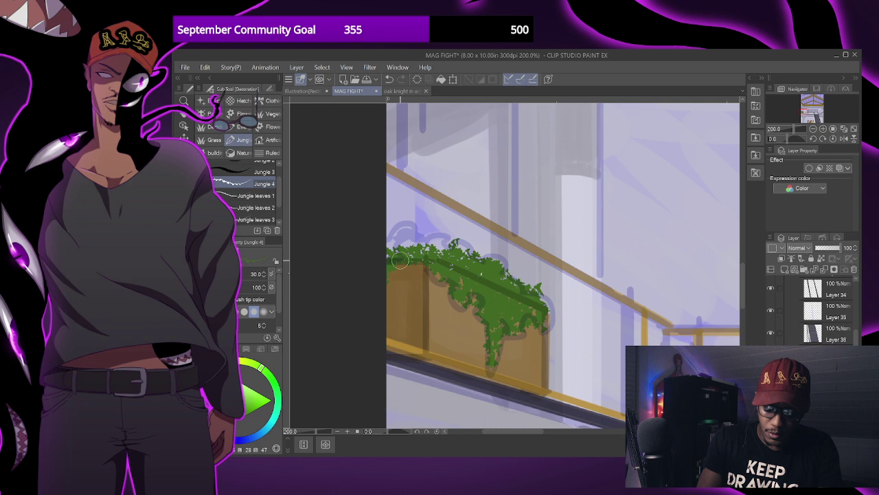
mouse_move(398, 247)
left_mouse_down()
mouse_move(463, 271)
mouse_move(478, 239)
mouse_move(477, 265)
mouse_move(466, 249)
mouse_move(483, 282)
left_mouse_up()
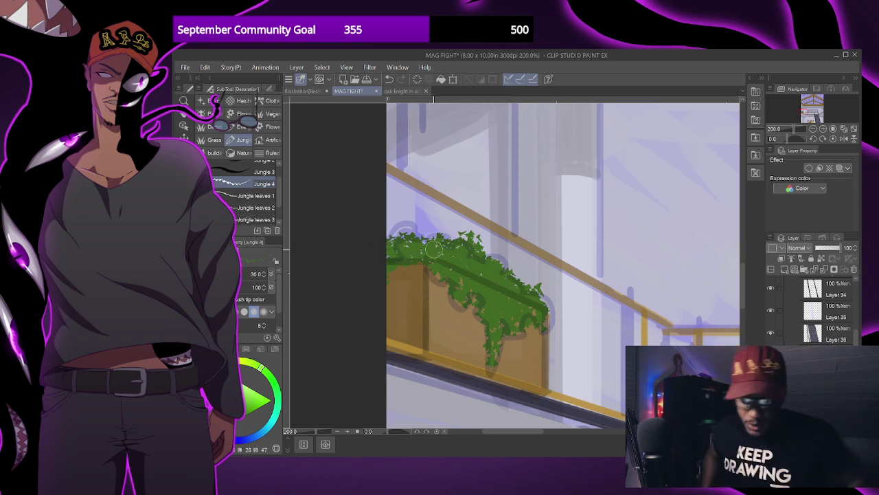
mouse_move(505, 282)
left_mouse_down()
mouse_move(542, 317)
mouse_move(543, 306)
mouse_move(522, 311)
left_mouse_up()
Compare the Jungle 3 and Jungle 2 brushes, choose Jungle 2, and reduce its size to 50 for the planter foliage.
left_click(264, 171)
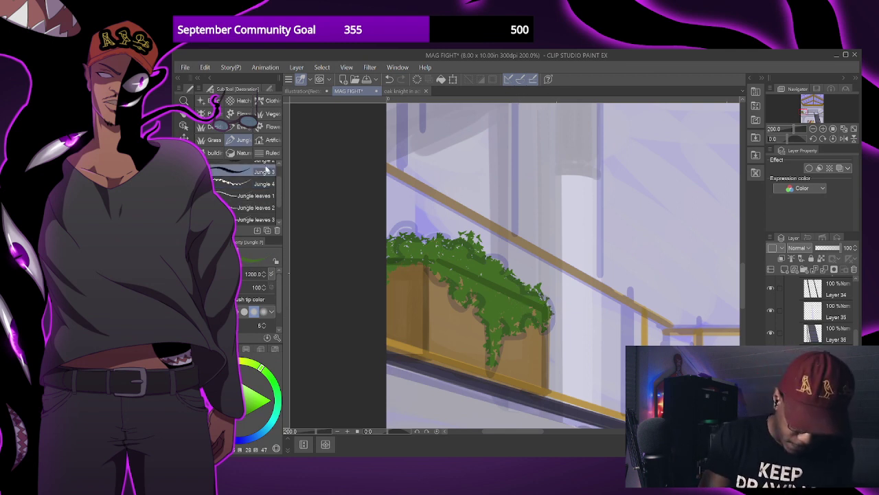
left_click_drag(278, 191, 278, 183)
left_click(264, 179)
key("bracketleft")
key("bracketleft")
key("bracketleft")
key("bracketleft")
key("bracketleft")
key("bracketleft")
key("bracketleft")
key("bracketleft")
key("bracketleft")
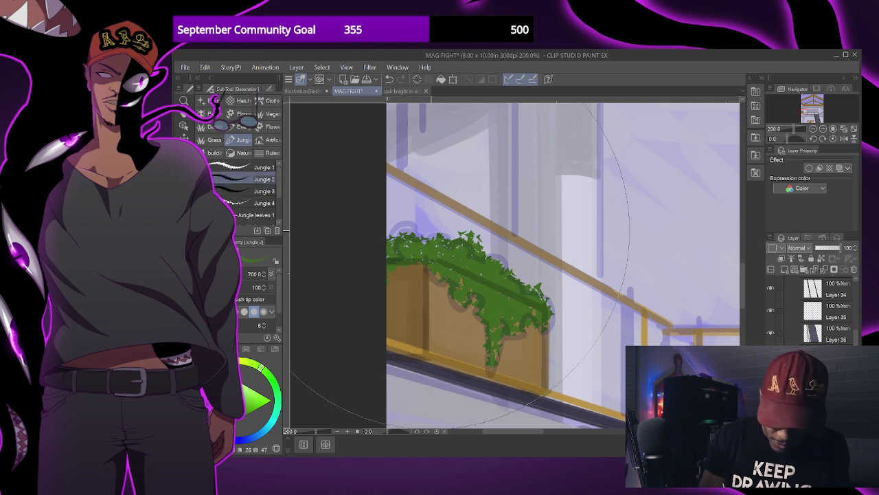
key("bracketleft")
key("bracketleft")
key("bracketleft")
key("bracketleft")
key("bracketleft")
key("bracketleft")
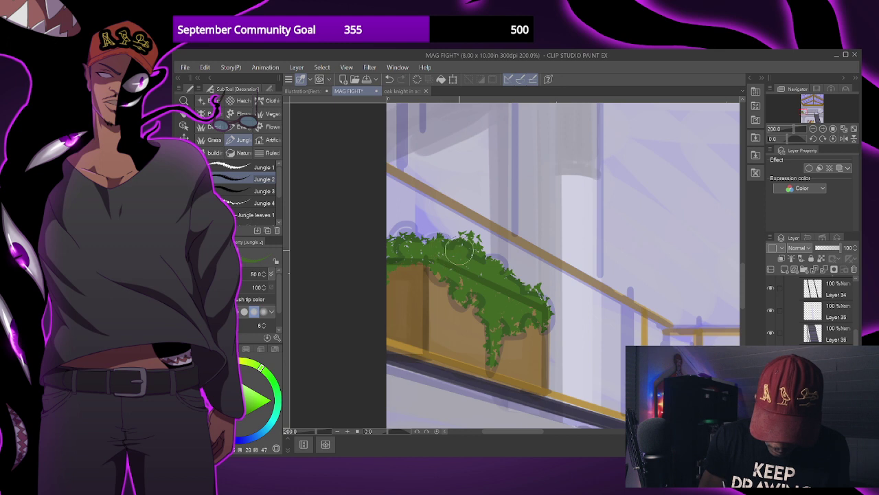
key("bracketleft")
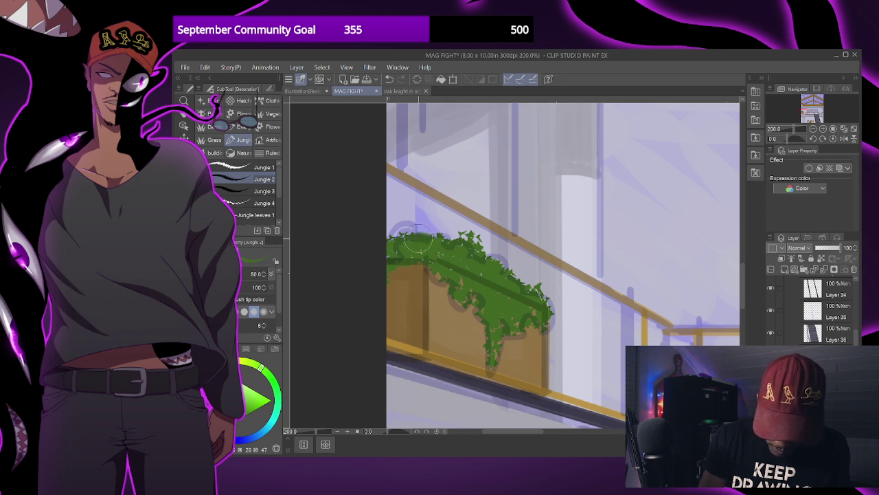
Enlarge the Jungle 2 brush to 60 and 70 and fill out the leafy upper edge of the planter's foliage.
key("bracketright")
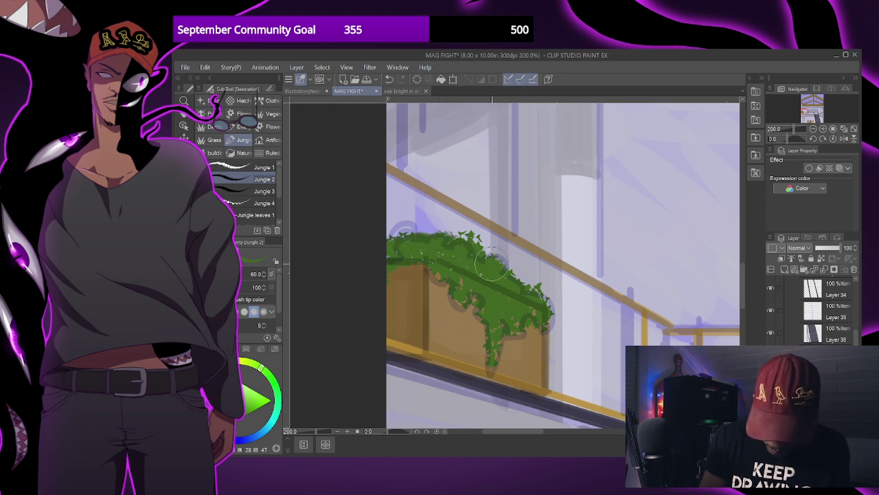
left_click_drag(542, 299, 549, 306)
key("bracketright")
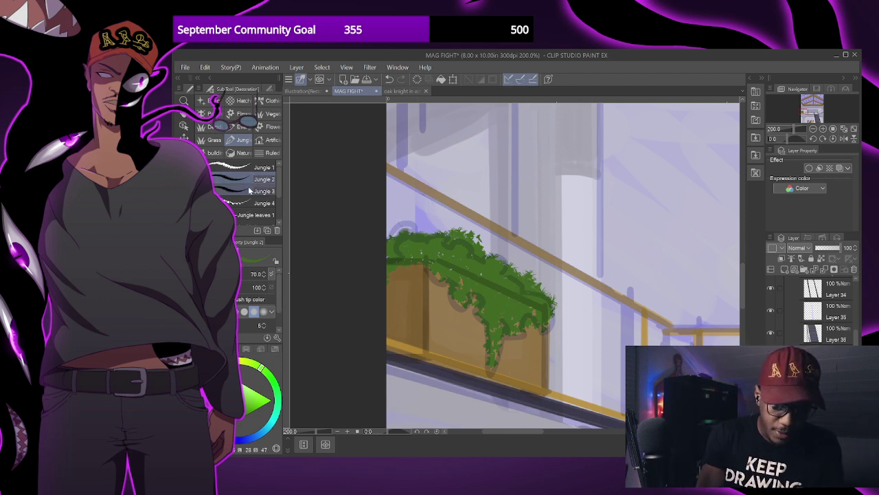
Select the Jungle 1 brush, bring its size down to 30 and then 40, and add leaves at the foliage's outer end.
left_click(257, 167)
key("[")
key("[")
key("[")
key("[")
key("[")
key("[")
key("[")
key("[")
key("[")
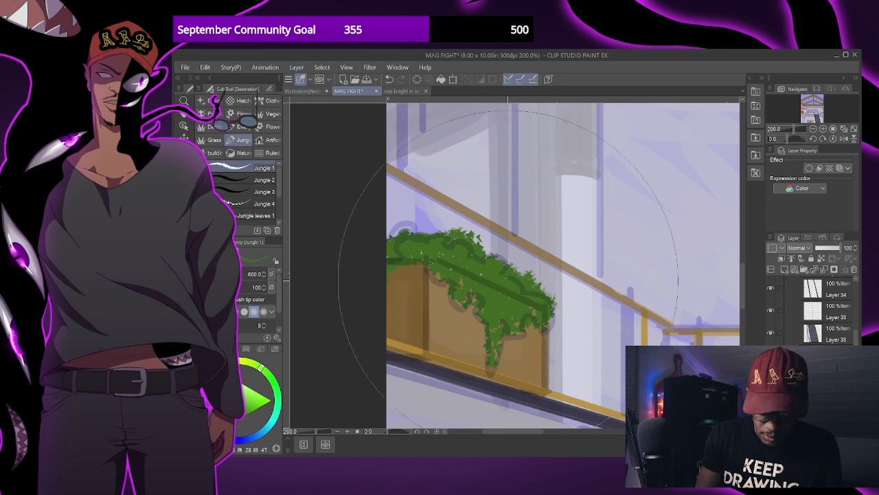
key("bracketleft")
key("bracketleft")
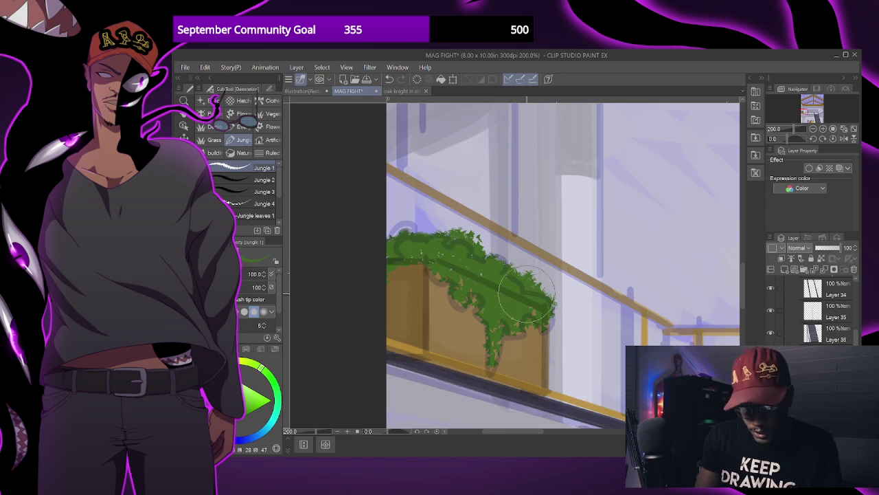
key("bracketleft")
key("bracketleft")
key("bracketleft")
key("bracketleft")
key("bracketleft")
key("bracketleft")
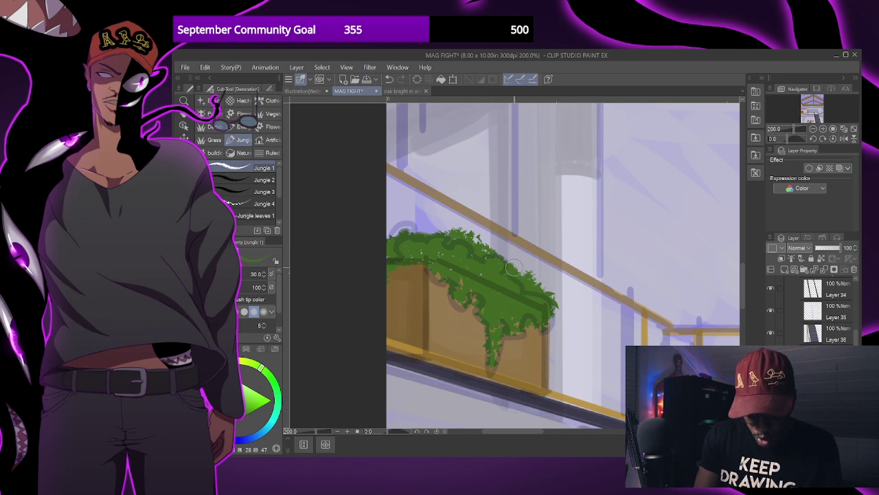
key("bracketright")
Hide Layer 27 and the 17% Multiply sketch layer below it to clear the sketch lines over the planter.
scroll(810, 309, "up", 5)
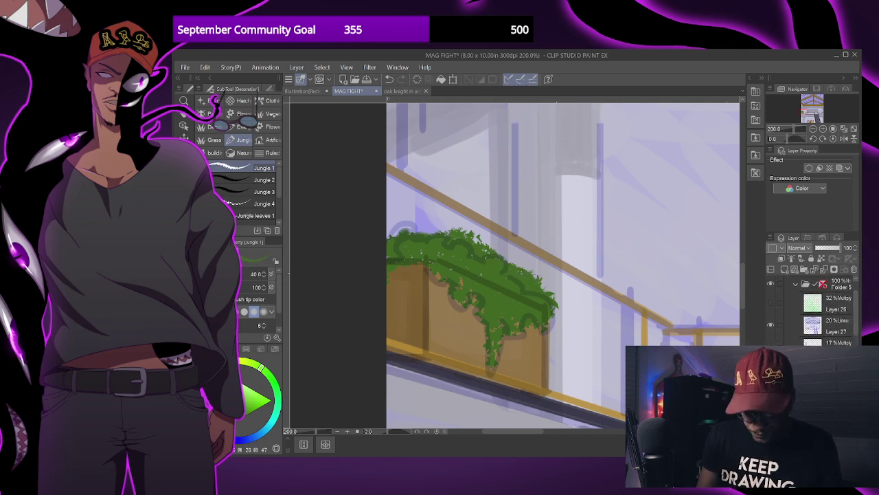
left_click(770, 347)
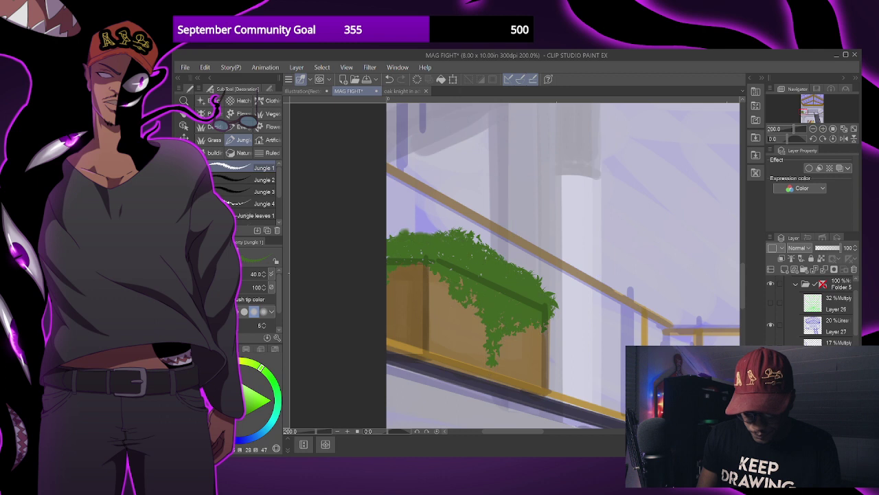
left_click(770, 324)
scroll(857, 341, "down", 1)
scroll(857, 342, "down", 5)
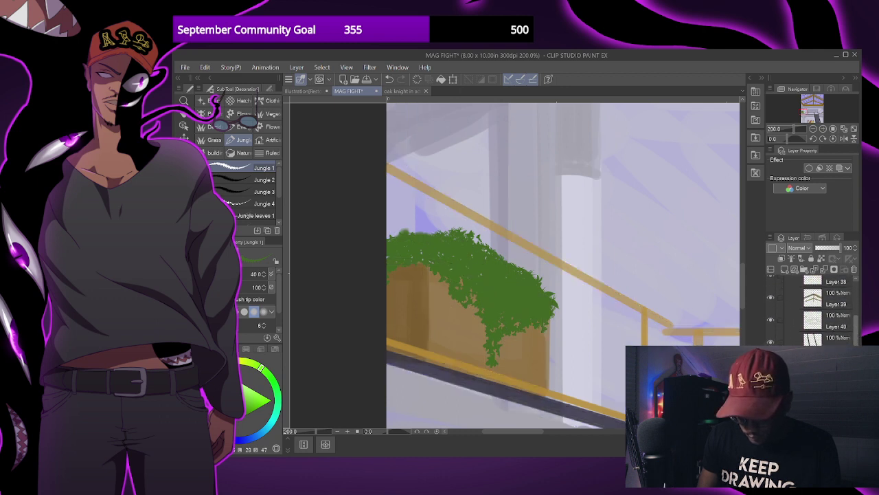
Paint fuller leaf clusters over the top of the planter with the Jungle 1 brush, using sizes from 25 to 60.
key("bracketleft")
key("bracketleft")
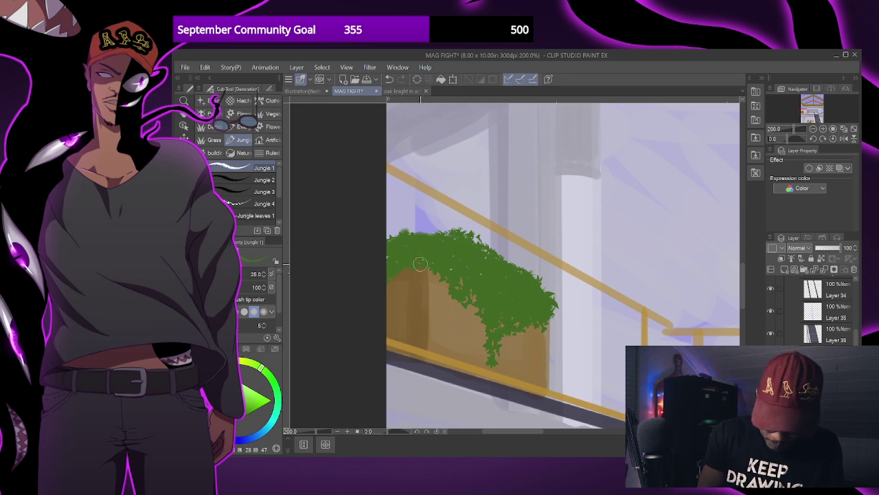
mouse_move(397, 233)
left_mouse_down()
mouse_move(446, 241)
mouse_move(428, 244)
mouse_move(471, 257)
mouse_move(482, 246)
mouse_move(522, 285)
mouse_move(534, 302)
left_mouse_up()
key("bracketright")
key("bracketright")
key("bracketright")
key("bracketright")
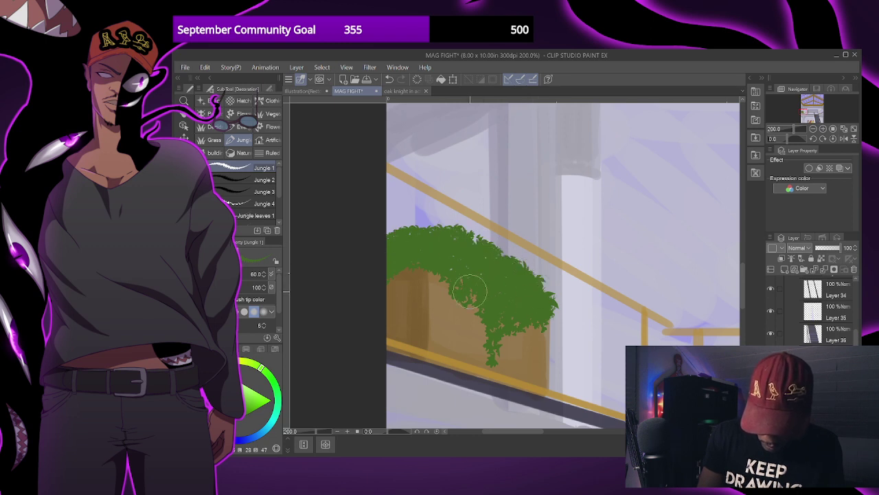
Close the remaining gaps inside the planter's foliage with green lasso fills.
key("m")
mouse_move(477, 257)
left_mouse_down()
mouse_move(526, 299)
mouse_move(480, 256)
left_mouse_up()
mouse_move(492, 256)
left_mouse_down()
mouse_move(454, 256)
mouse_move(448, 269)
left_mouse_up()
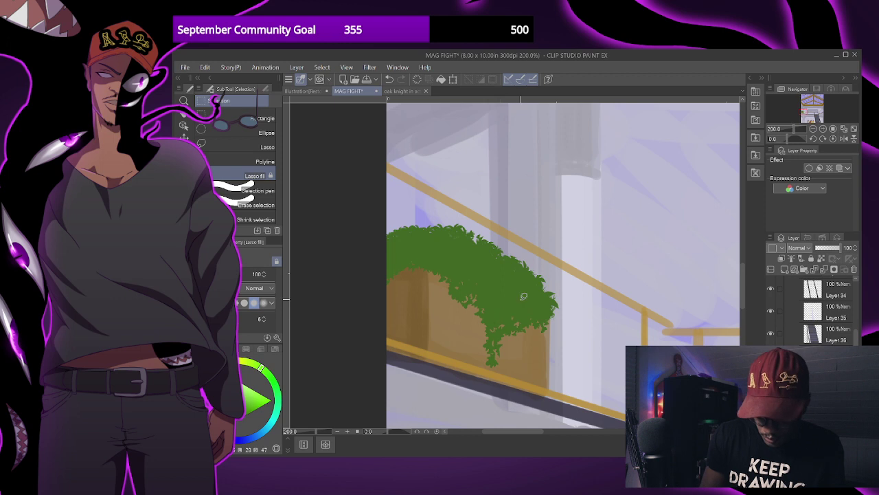
Pick the layer holding the upper wall beside the staircase and switch to the Dense watercolor brush.
scroll(627, 326, "down", 5)
left_click_drag(733, 389, 612, 347)
scroll(611, 347, "up", 2)
scroll(628, 342, "down", 1)
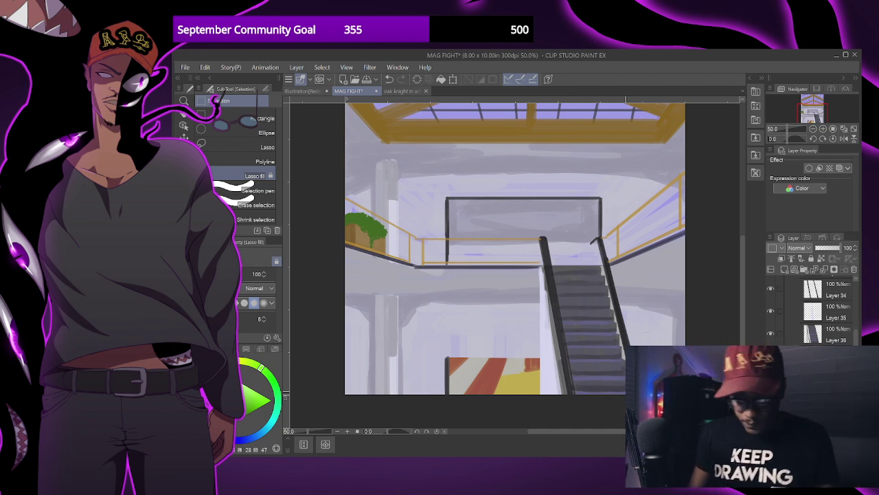
left_click_drag(567, 295, 583, 301)
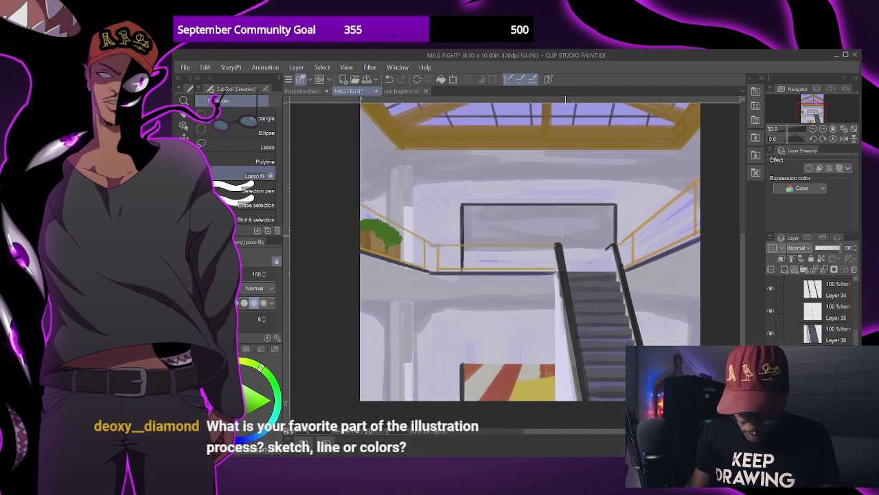
left_click_drag(515, 308, 537, 300)
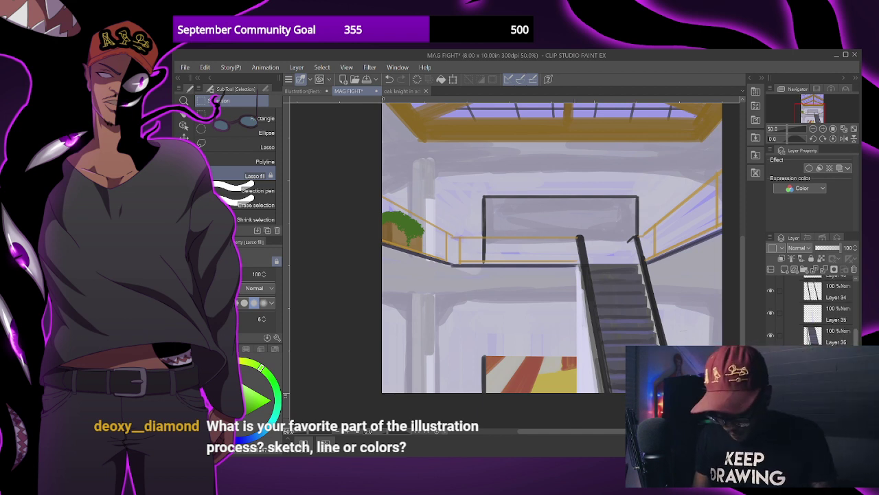
key("o")
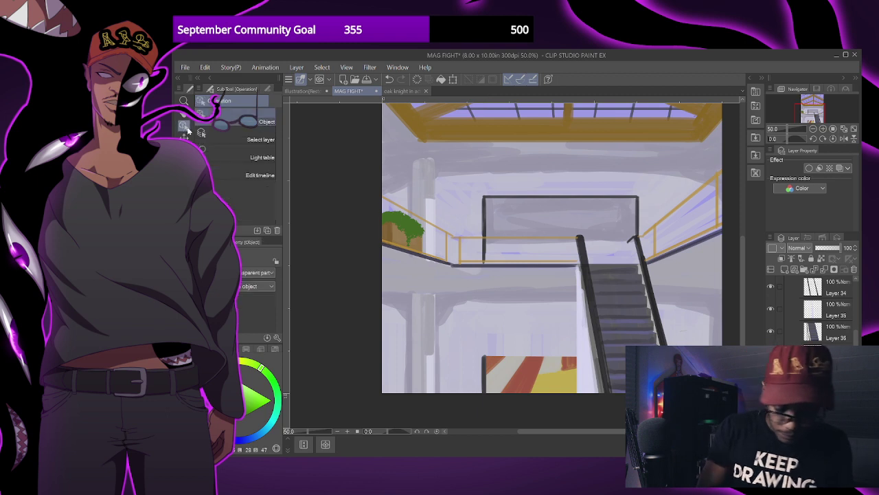
left_click(711, 195)
scroll(813, 309, "down", 2)
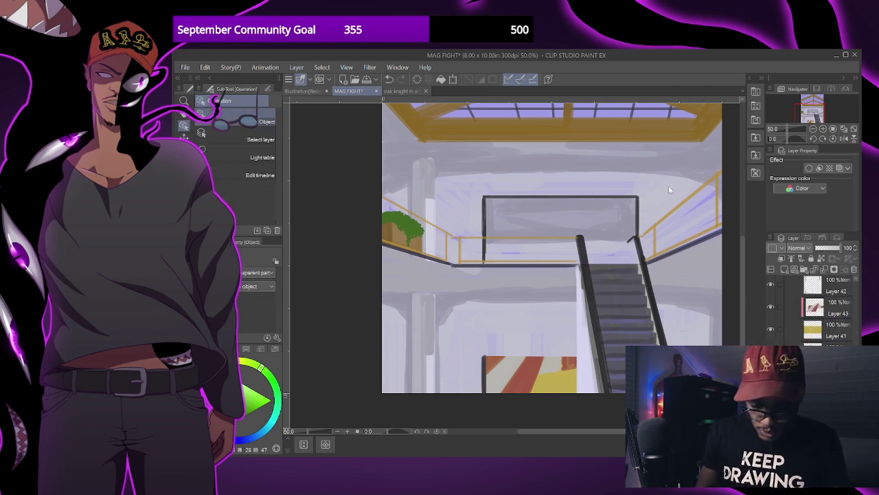
key("b")
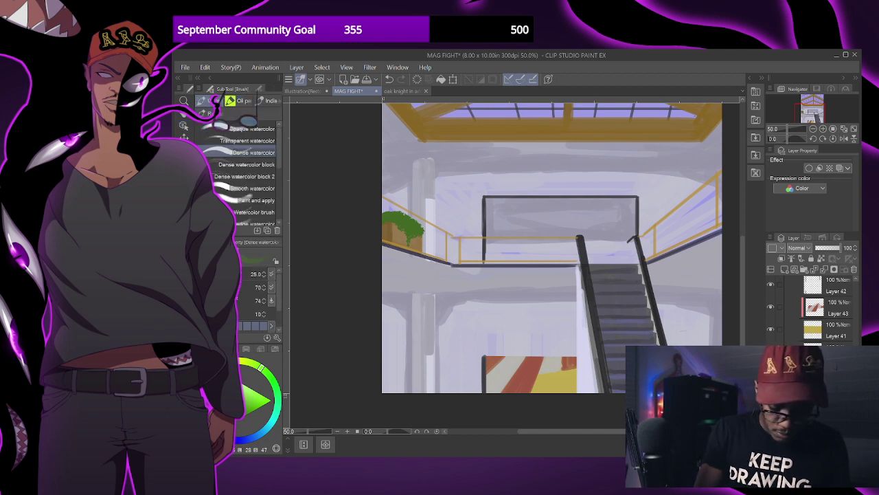
Sample the pale wall colour and paint over the purple streaks on the mall walls with the brush at size 80.
left_click(629, 151, "alt")
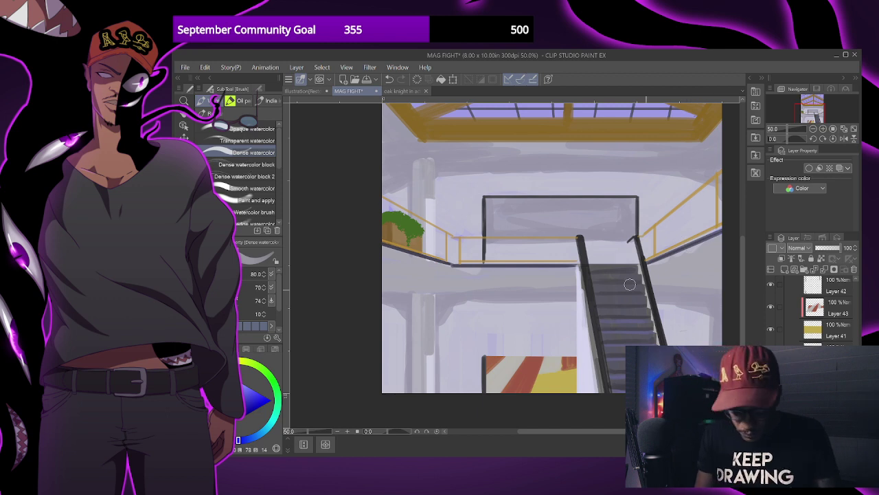
left_click_drag(690, 258, 682, 282)
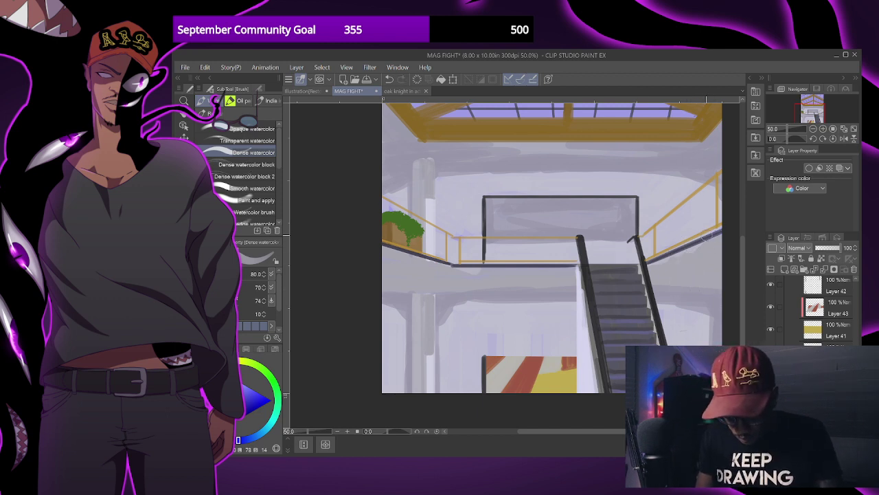
mouse_move(594, 153)
left_mouse_down()
mouse_move(550, 152)
mouse_move(621, 153)
left_mouse_up()
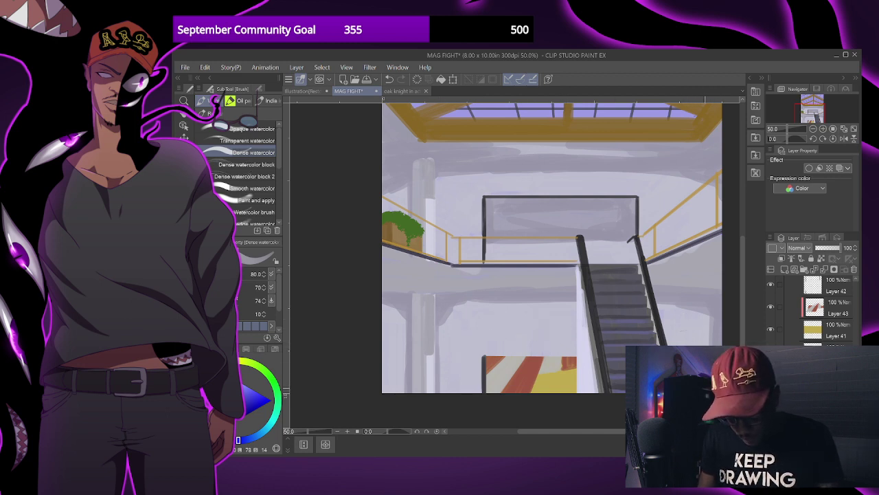
Touch up the wall band beneath the balcony railing with the Dense watercolor brush at size 80.
scroll(639, 255, "up", 2)
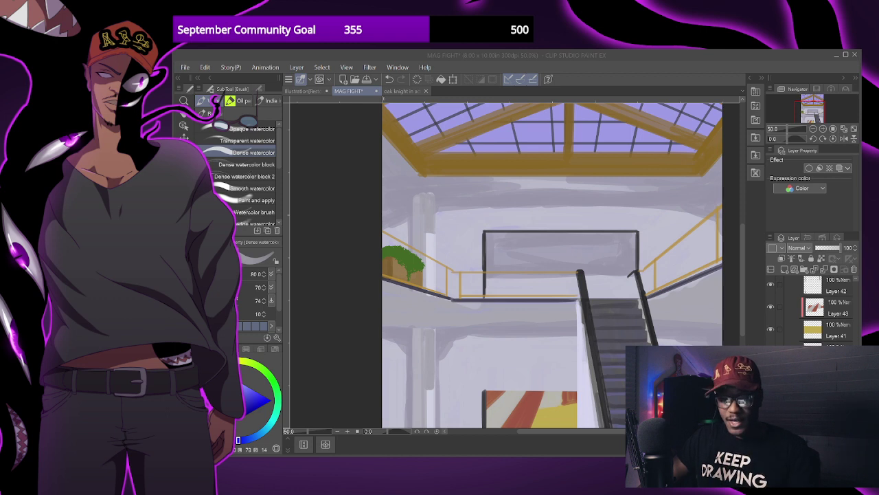
left_click(785, 60)
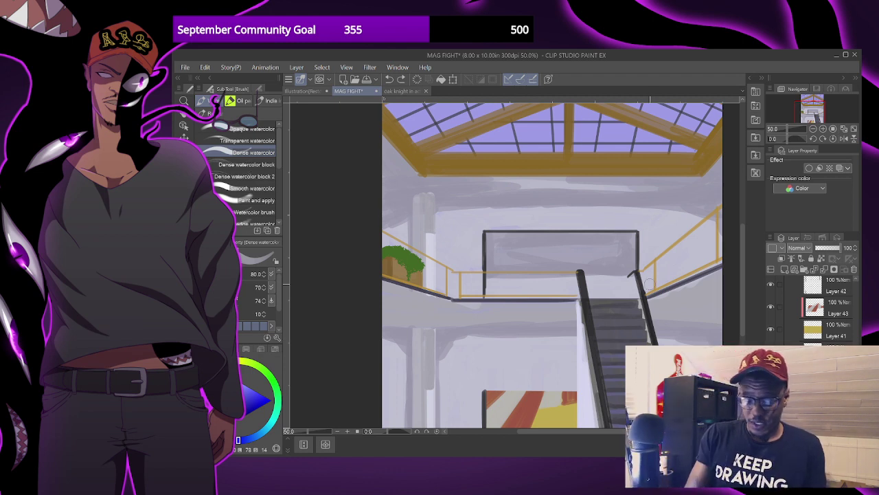
left_click_drag(667, 377, 645, 319)
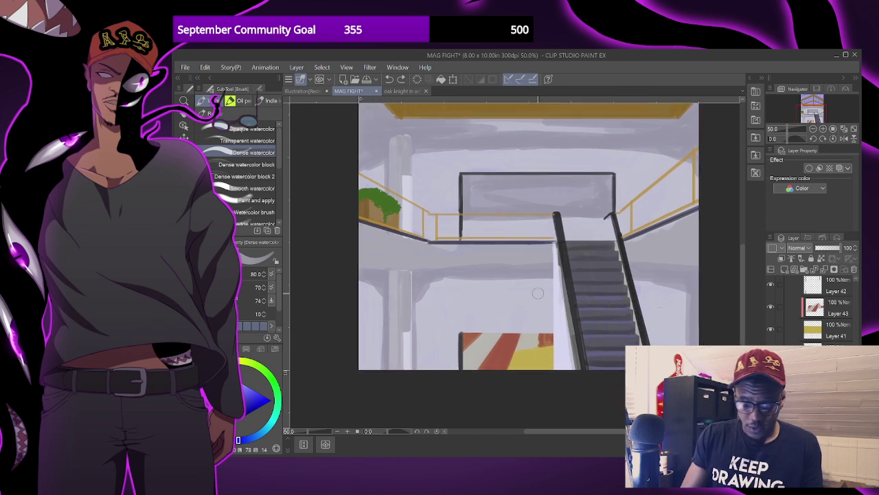
left_click_drag(627, 302, 556, 227)
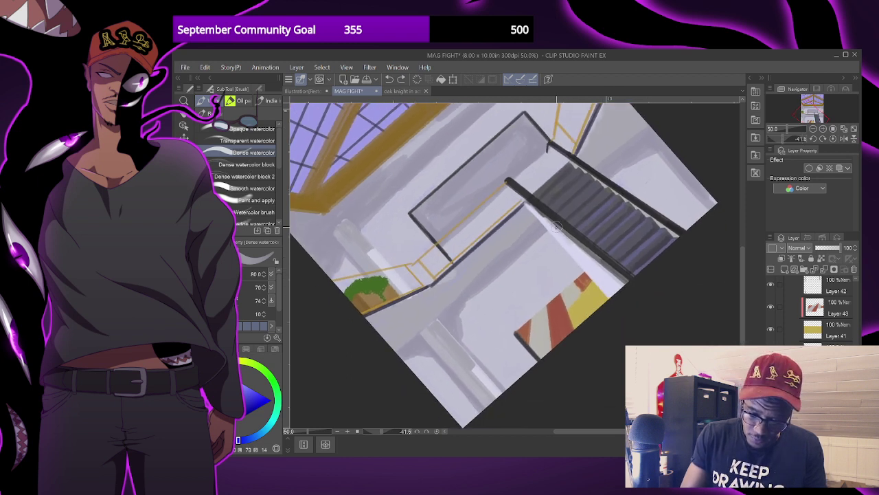
scroll(556, 227, "up", 1)
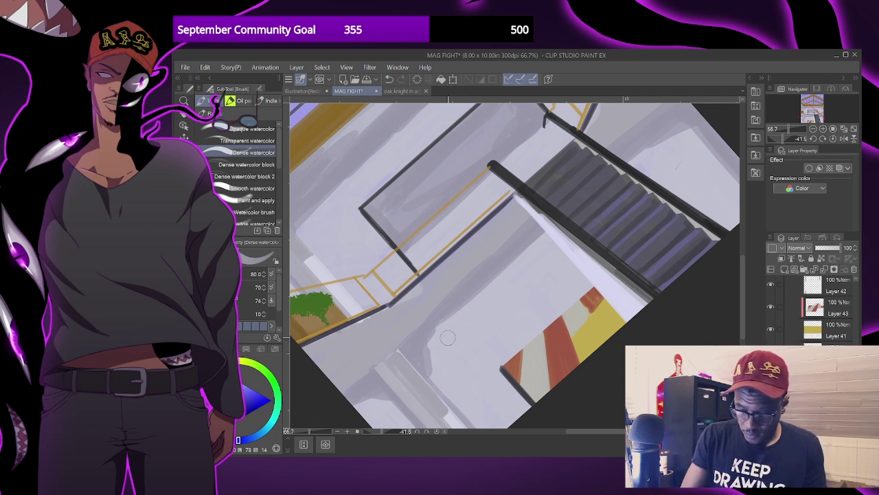
key("ctrl+minus")
left_click_drag(501, 212, 486, 250)
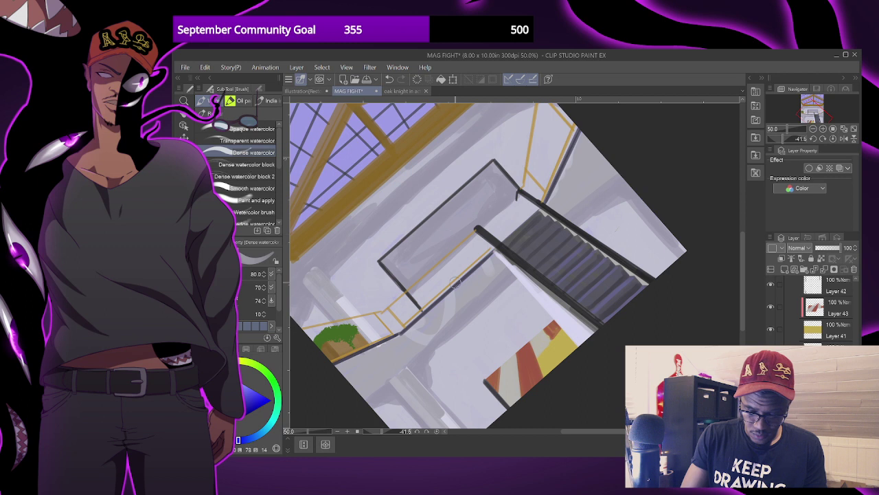
left_click_drag(454, 282, 451, 325)
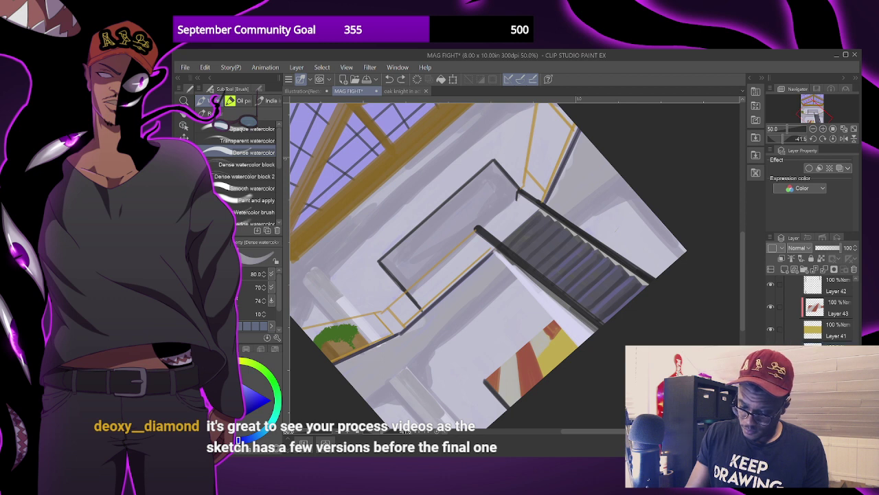
Select the layer beneath Layer 41, try Dense watercolor strokes along the lower wall's shadow, and undo the last one.
left_click(824, 343)
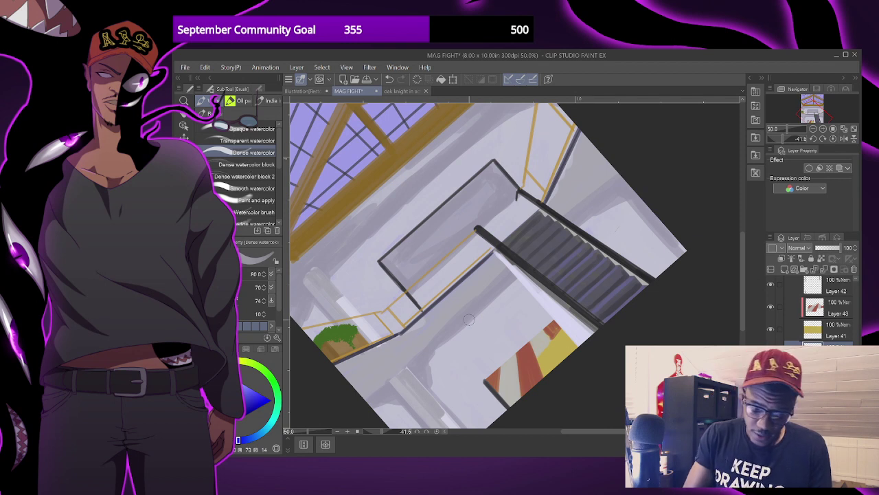
left_click_drag(506, 292, 431, 359)
left_click_drag(479, 307, 458, 325)
key("ctrl+z")
Paint over the shadow edge on the lower wall beneath the balcony with the Smooth watercolor brush at size 70.
left_click(245, 187)
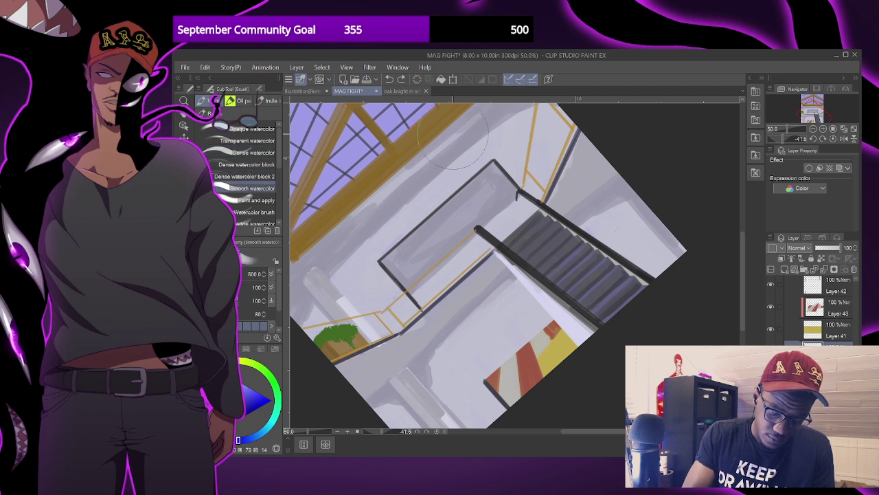
key("[")
key("[")
key("[")
key("[")
mouse_move(429, 366)
left_mouse_down()
mouse_move(503, 284)
mouse_move(436, 363)
mouse_move(455, 339)
mouse_move(422, 362)
left_mouse_up()
key("ctrl+z")
key("bracketleft")
key("bracketleft")
key("bracketleft")
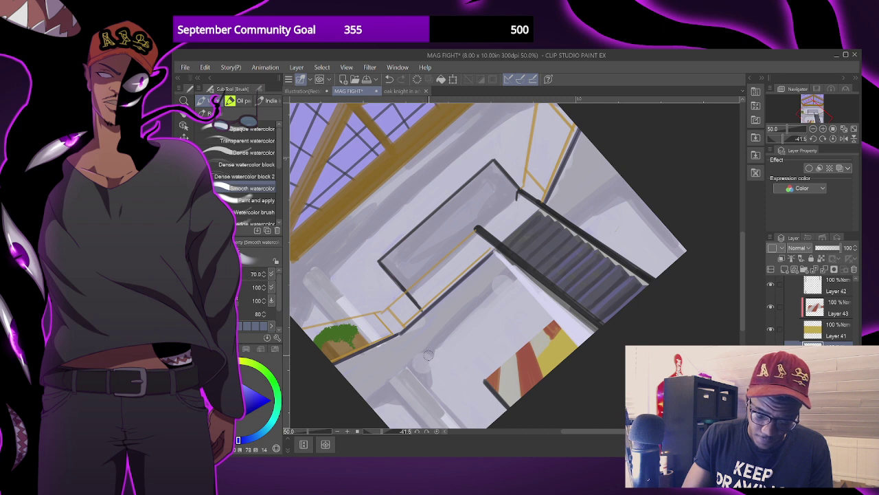
mouse_move(425, 361)
left_mouse_down()
mouse_move(472, 309)
mouse_move(471, 297)
left_mouse_up()
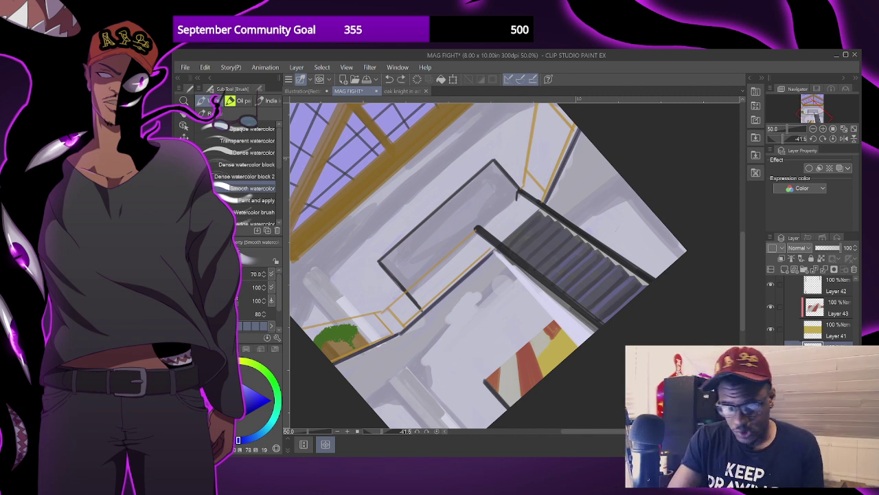
mouse_move(478, 312)
left_mouse_down()
mouse_move(439, 347)
mouse_move(470, 316)
mouse_move(441, 341)
mouse_move(466, 324)
mouse_move(421, 333)
mouse_move(413, 351)
mouse_move(472, 292)
left_mouse_up()
left_click(406, 343, "alt")
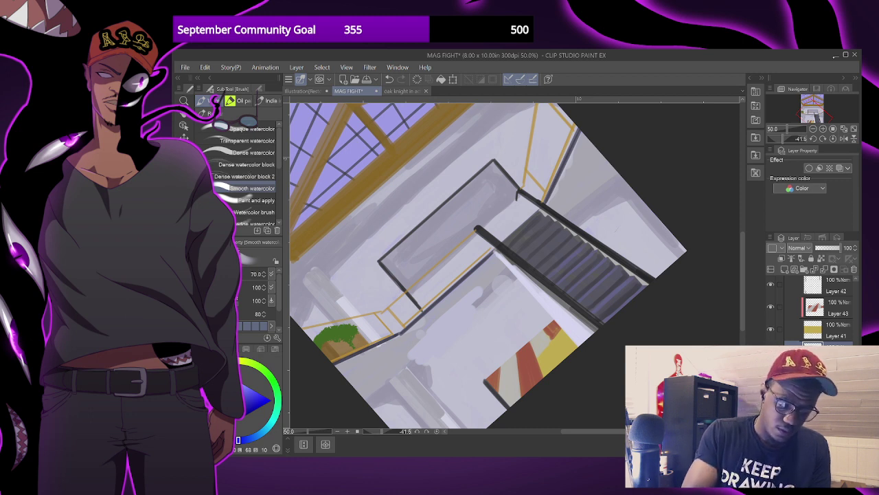
left_click(835, 56)
key("alt+Tab")
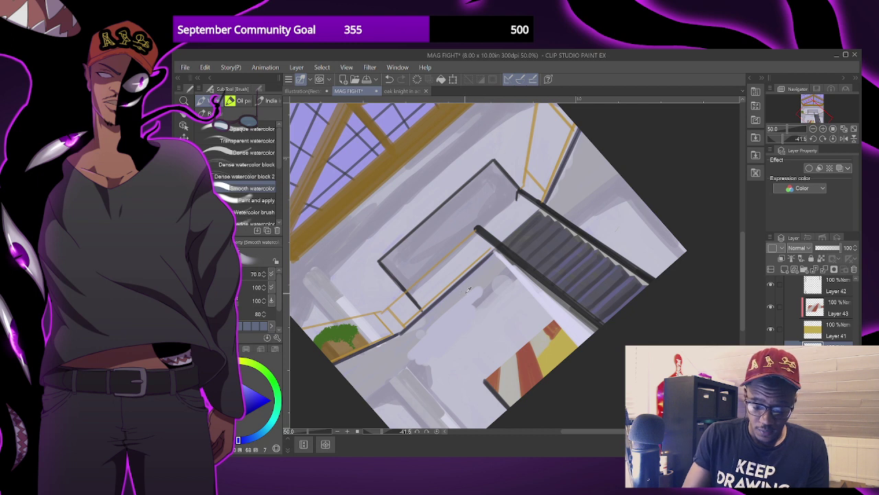
Sample the wall tones and blend a soft purple-grey shadow across the lower wall between the balcony, the pillar and the striped panel.
left_click(409, 354, "alt")
left_click_drag(417, 363, 470, 315)
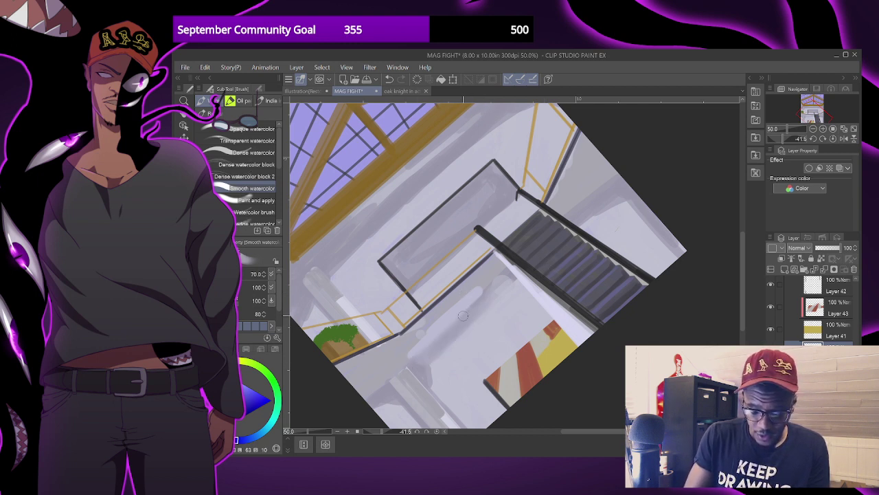
left_click(457, 293, "alt")
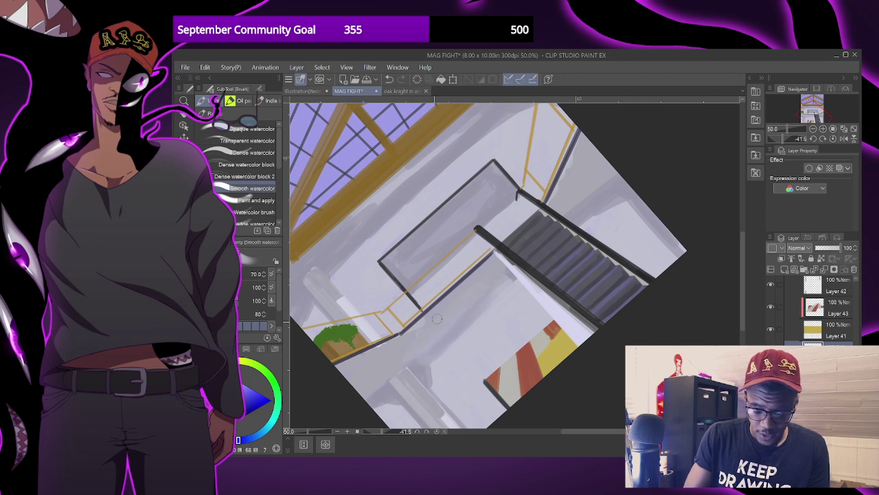
left_click(430, 365, "alt")
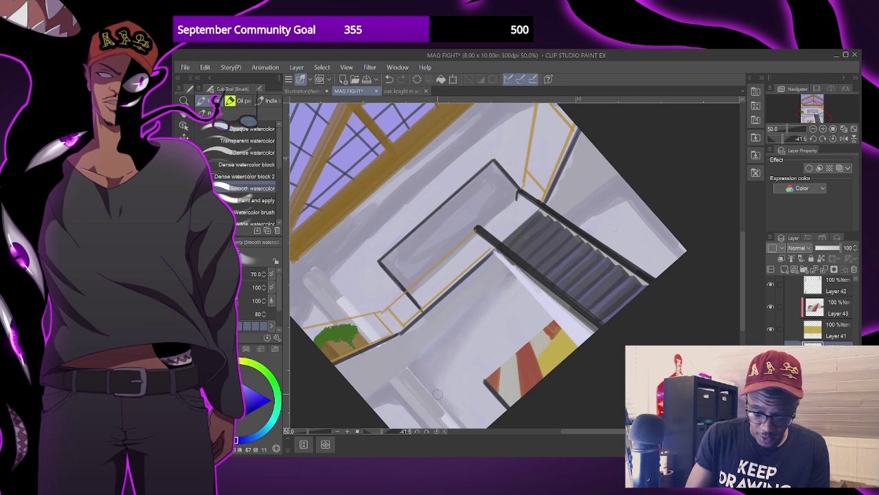
left_click_drag(466, 401, 452, 312)
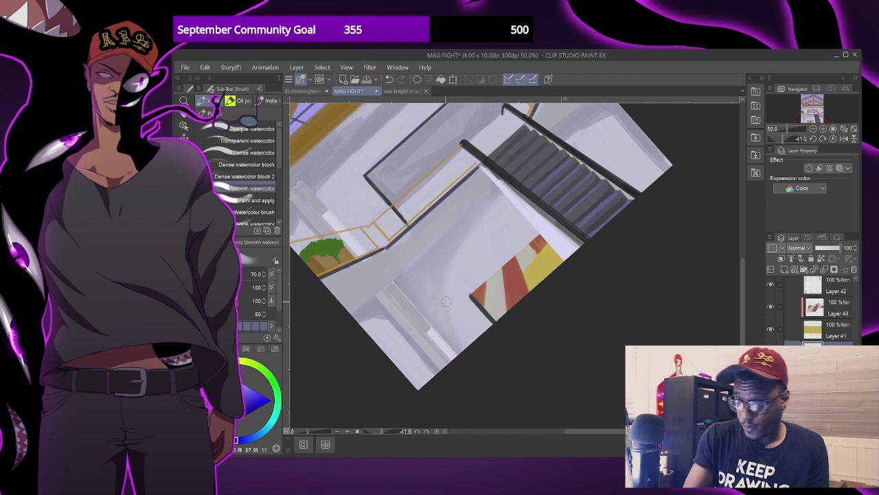
left_click_drag(454, 319, 481, 288)
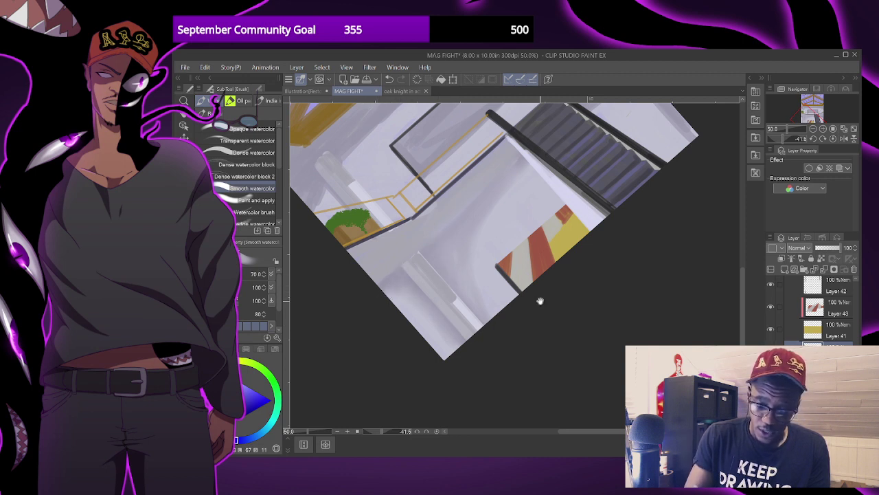
left_click_drag(464, 322, 440, 363)
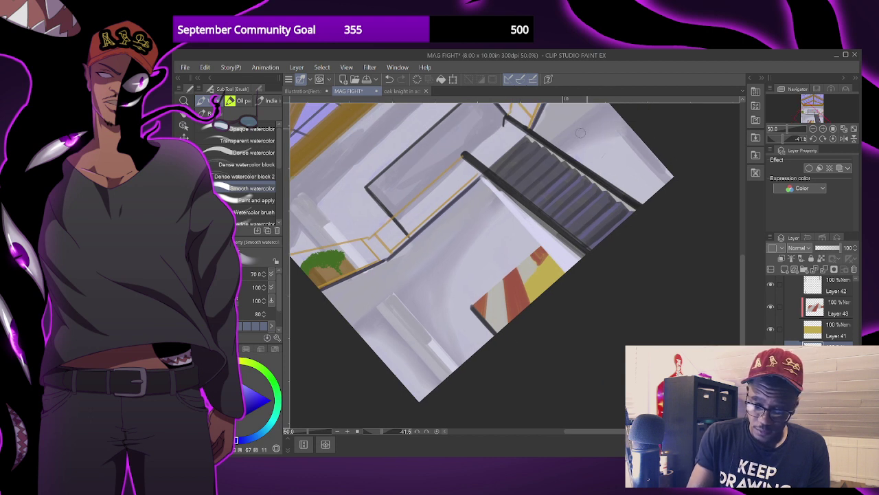
Soften the shadow on the wall on the far side of the staircase with the Smooth watercolor brush.
left_click_drag(612, 115, 594, 172)
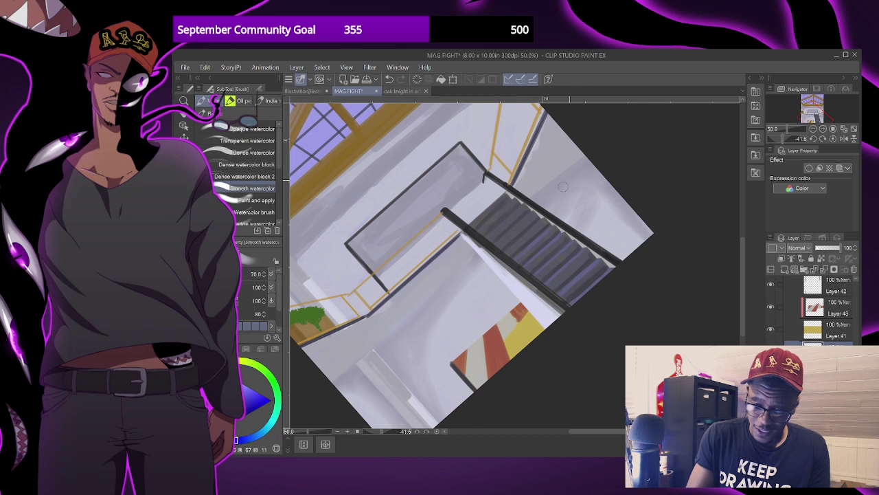
left_click(601, 220, "alt")
mouse_move(596, 213)
left_mouse_down()
mouse_move(599, 204)
mouse_move(581, 200)
left_mouse_up()
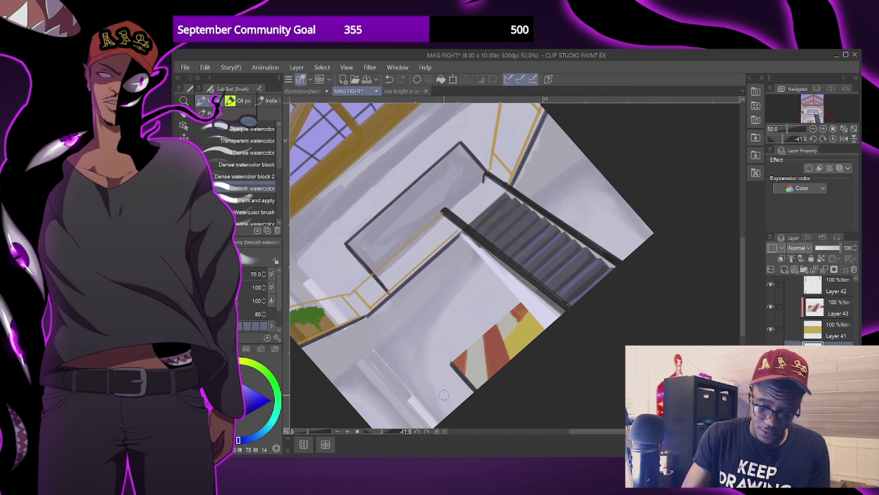
Smooth the shadow band on the upper wall beneath the skylight frame with the Smooth watercolor brush.
left_click_drag(573, 322, 589, 345)
left_click(437, 431)
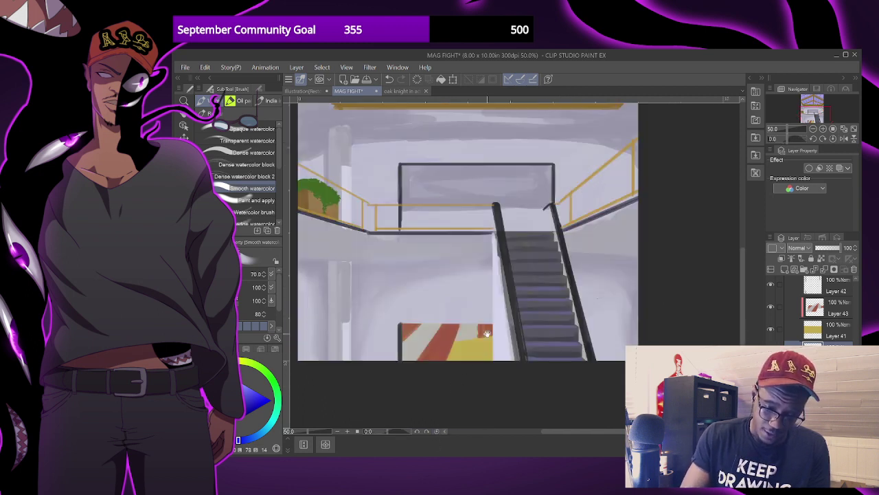
left_click_drag(574, 151, 597, 195)
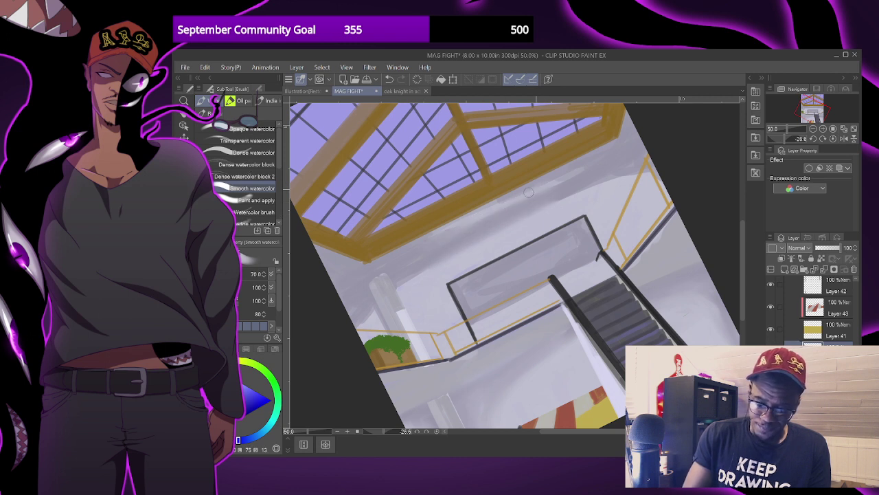
left_click_drag(538, 189, 609, 157)
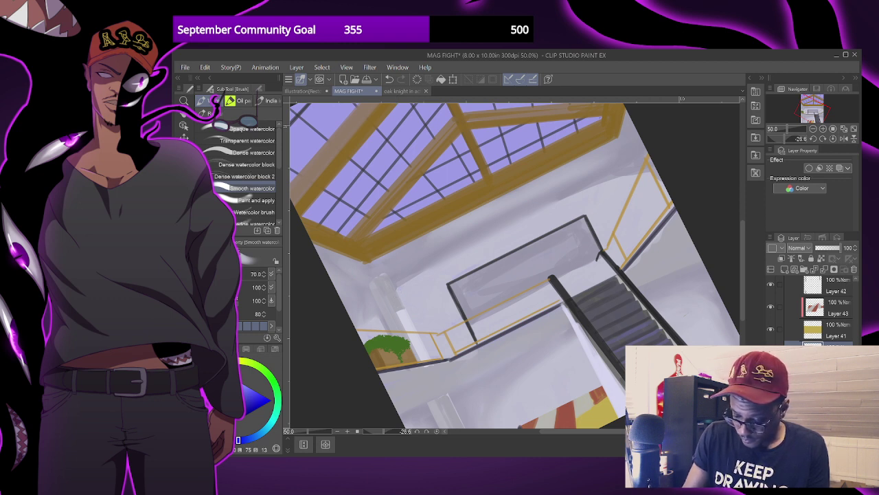
Turn on the visibility of the Layer 27 sketch lines as a guide over the painting.
scroll(813, 310, "down", 3)
scroll(856, 328, "down", 5)
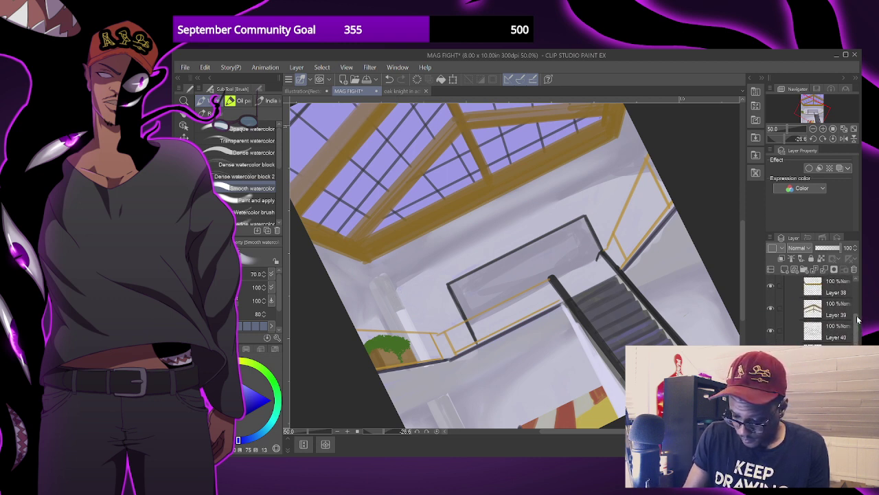
scroll(856, 329, "up", 5)
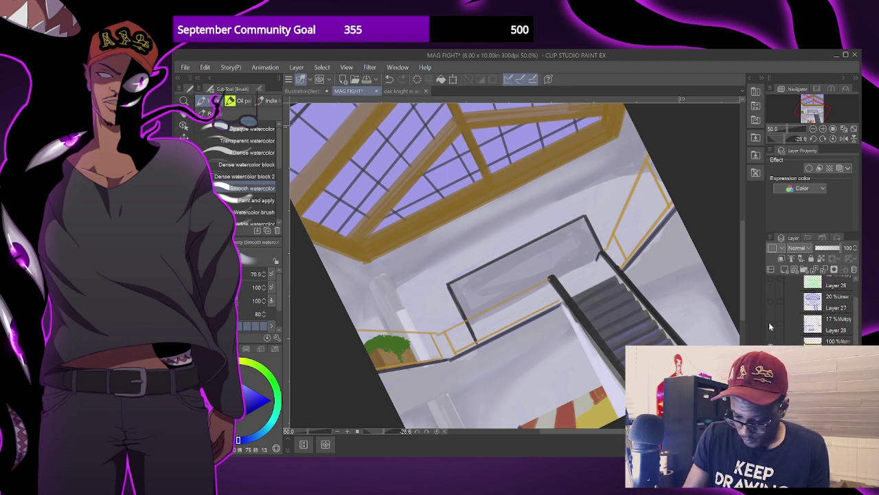
left_click(770, 326)
left_click(770, 328)
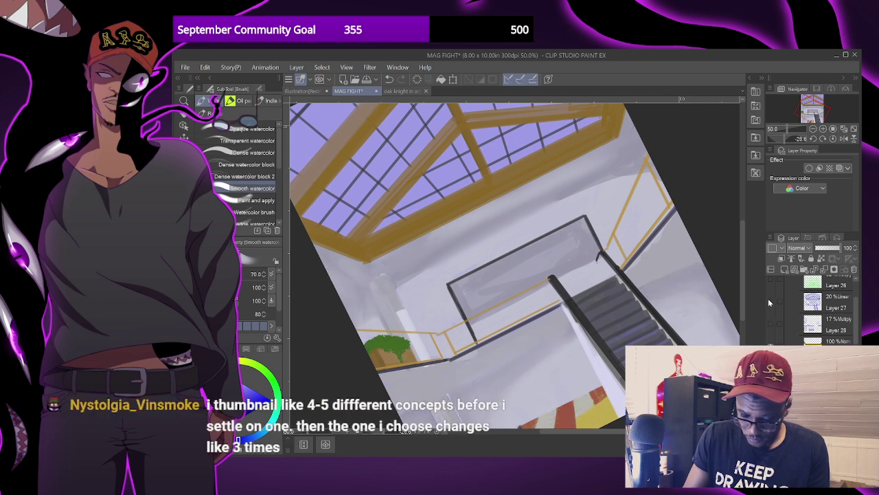
left_click(770, 303)
left_click(770, 302)
scroll(824, 309, "down", 5)
scroll(824, 309, "down", 8)
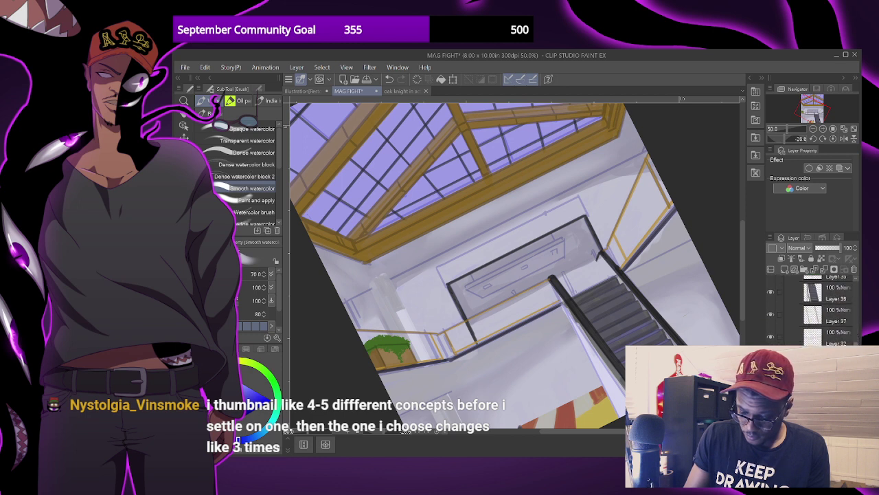
scroll(824, 309, "down", 2)
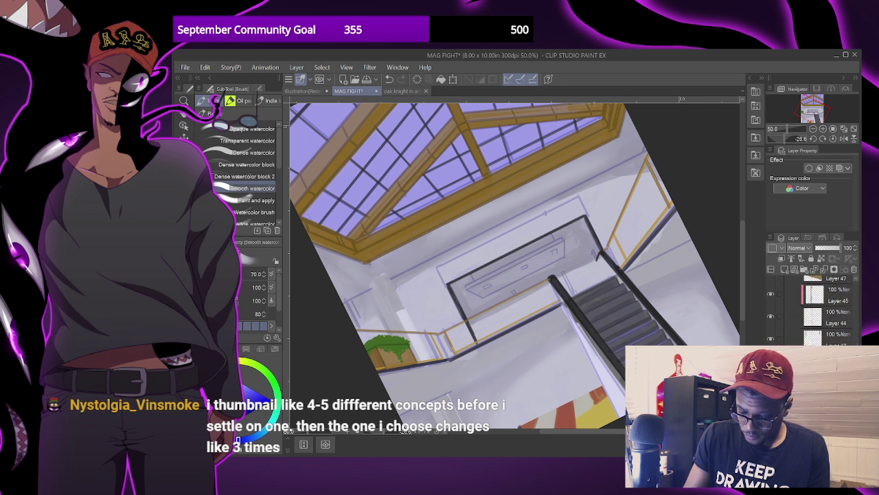
Sample the wall shadow colour and paint along the sketched wall line beneath the skylight with the Dense watercolor brush at size 20.
left_click(436, 432)
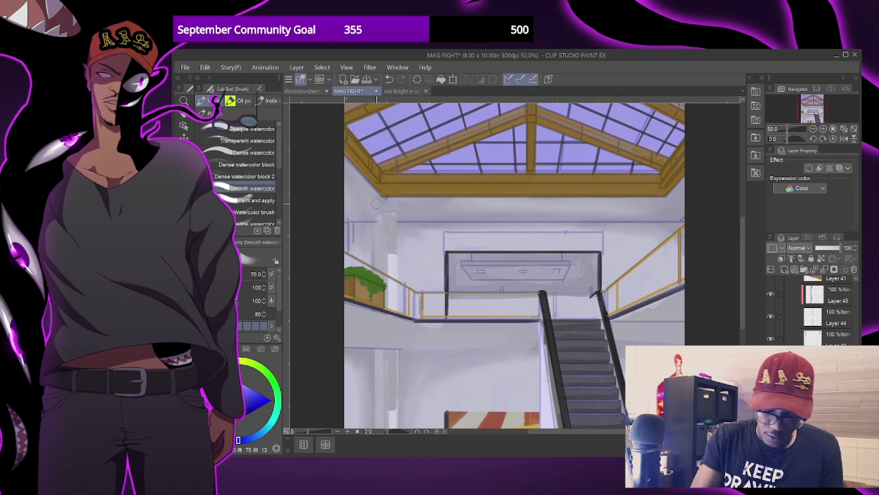
scroll(605, 194, "down", 1)
left_click_drag(646, 199, 586, 156)
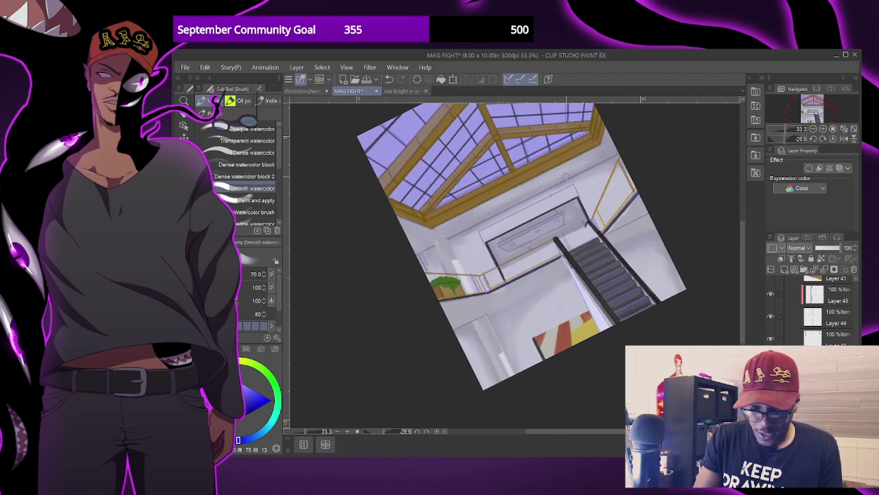
scroll(590, 164, "up", 1)
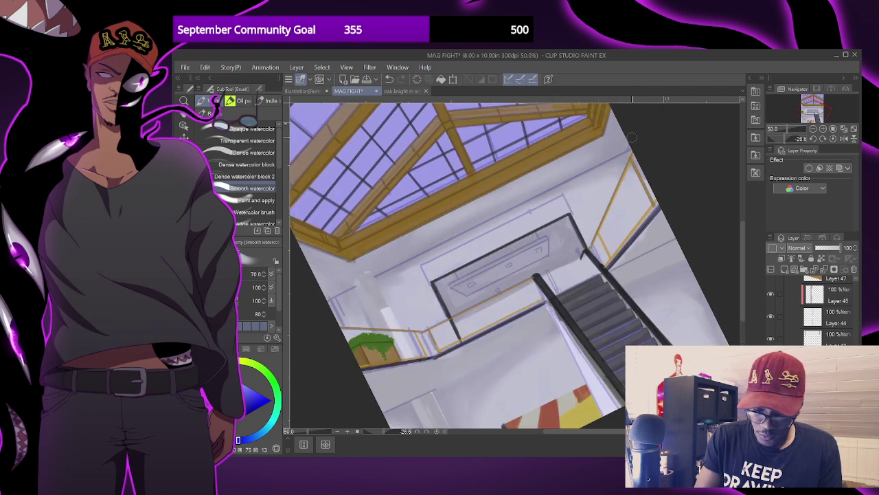
left_click(403, 256, "alt")
left_click(540, 248, "alt")
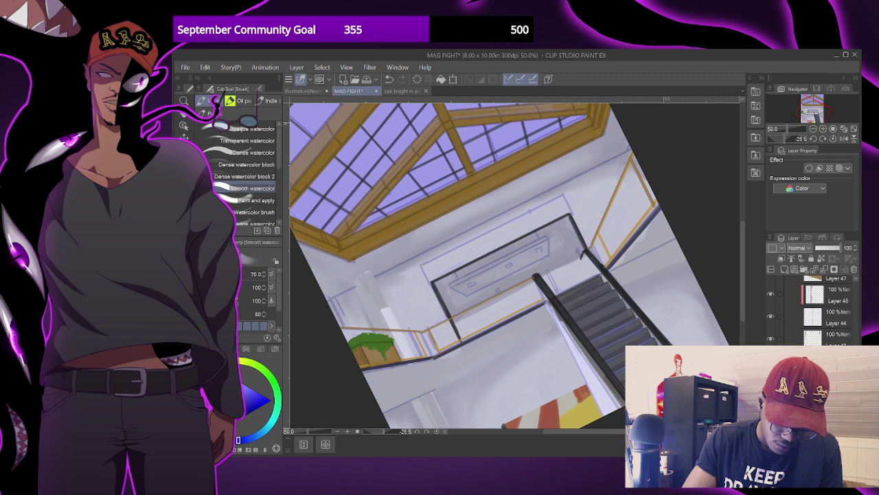
left_click(250, 153)
key("bracketleft")
key("bracketleft")
key("bracketleft")
key("bracketleft")
key("bracketleft")
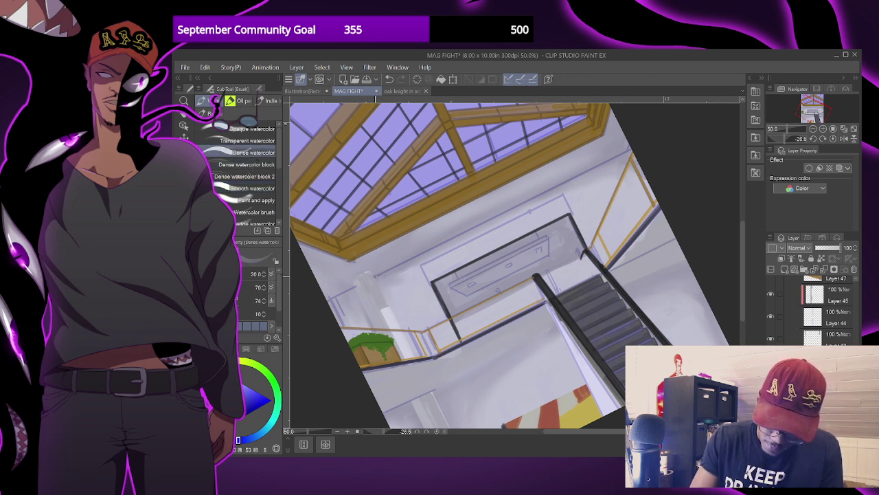
mouse_move(437, 240)
left_mouse_down()
mouse_move(623, 153)
mouse_move(535, 195)
mouse_move(607, 151)
left_mouse_up()
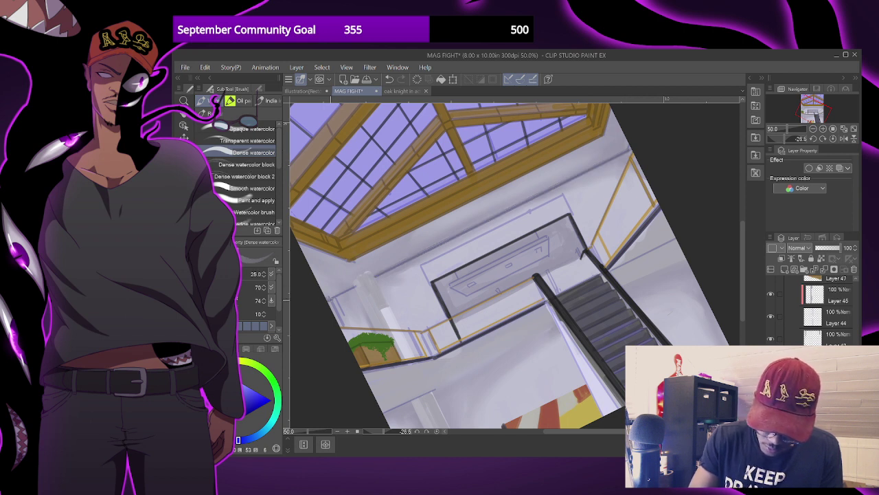
Build up the shadow band along the sketched wall line at brush size 30, resampling the wall tones.
key("bracketright")
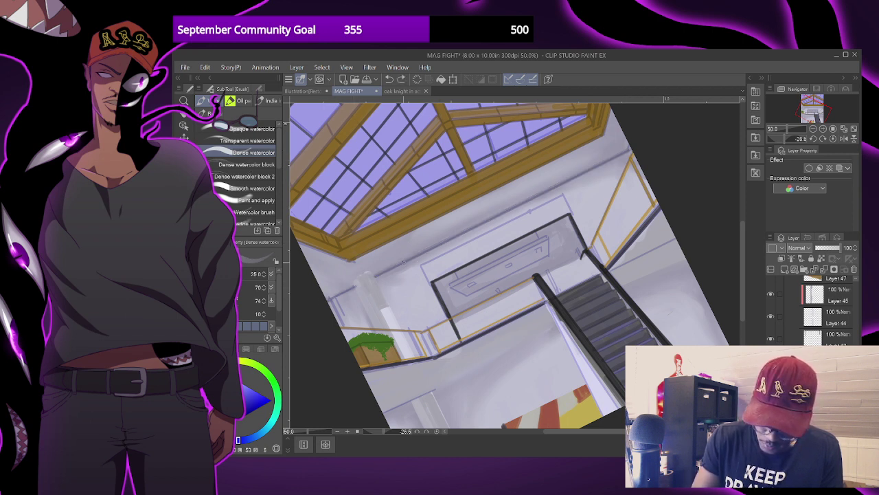
left_click_drag(452, 237, 614, 156)
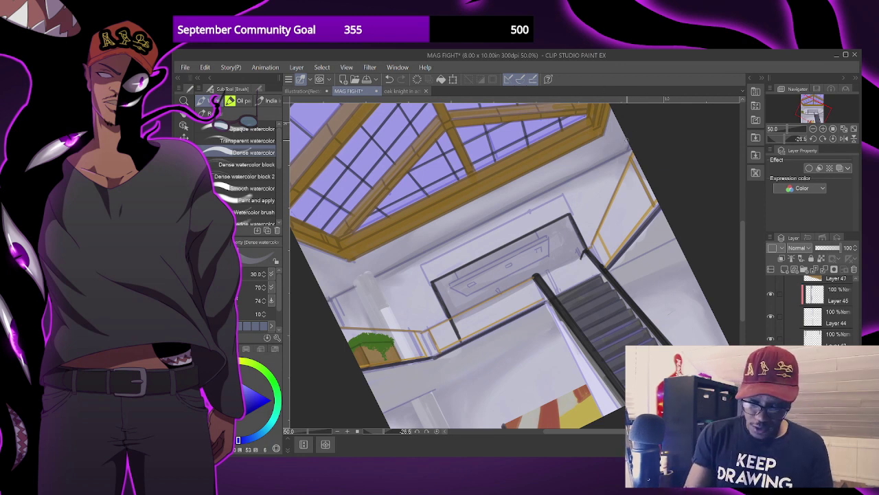
left_click(532, 186, "alt")
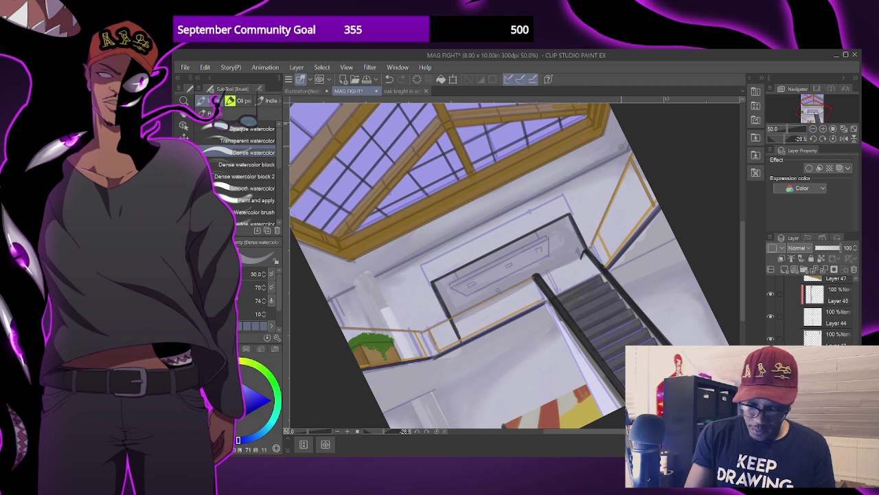
left_click(592, 163, "alt")
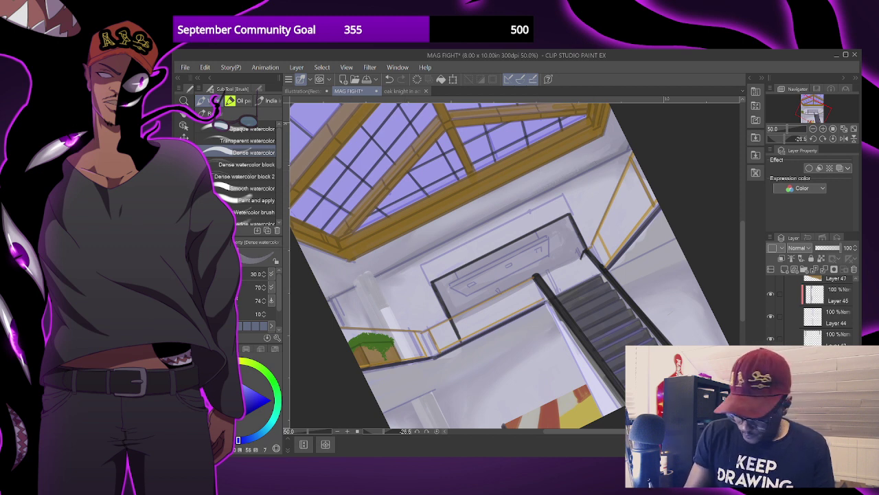
Hide the Layer 27 sketch lines and return to the folders heading the layer stack.
scroll(824, 309, "down", 10)
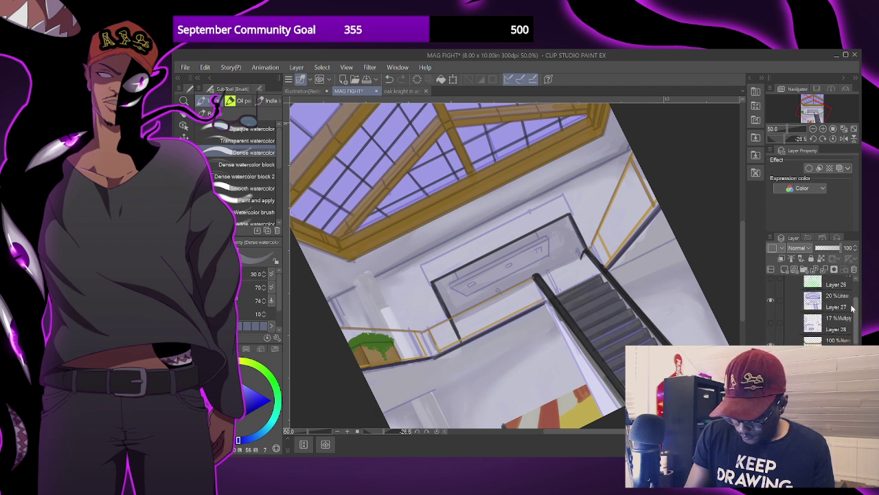
left_click(770, 313)
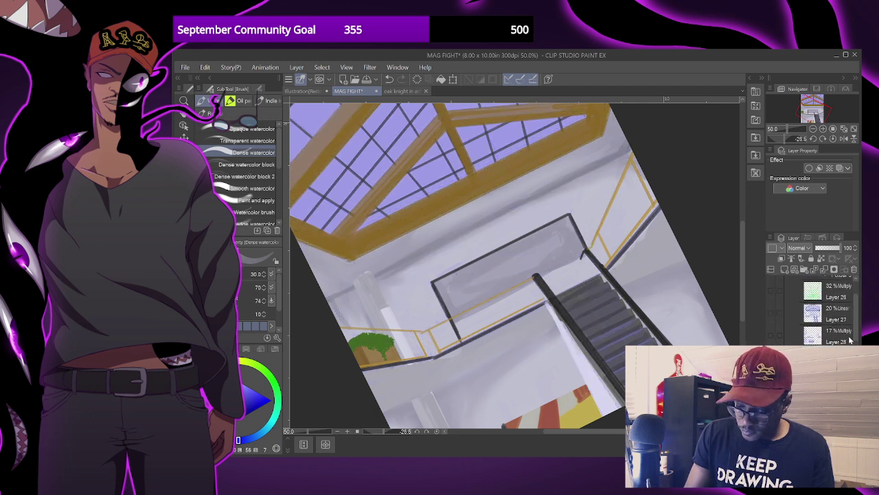
scroll(858, 322, "up", 4)
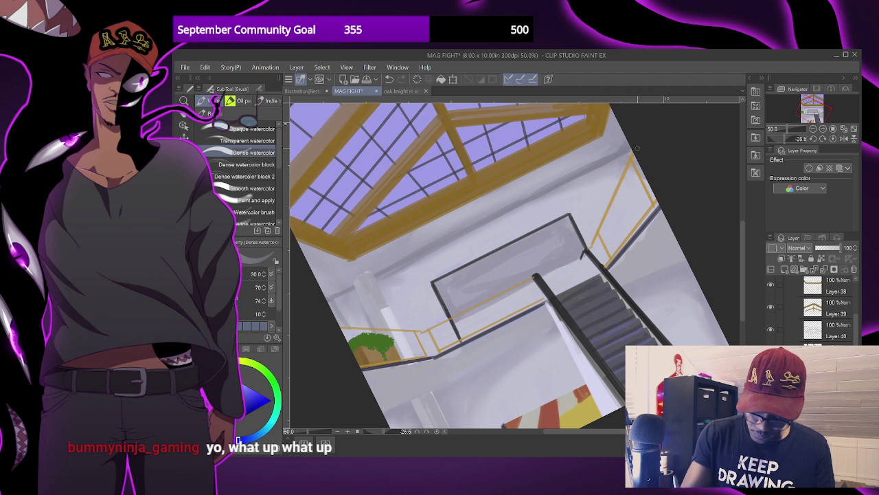
left_click_drag(854, 341, 855, 303)
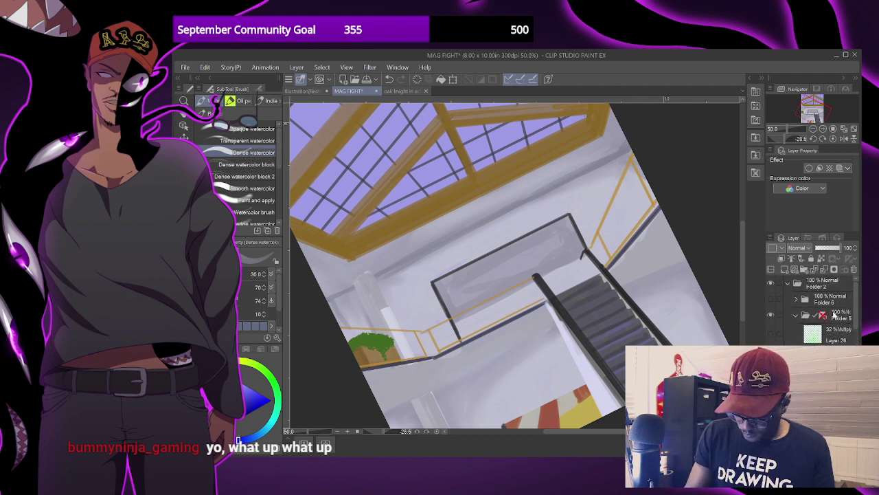
Paint and soften the wall below the shadow band beneath the skylight with the Dense watercolor brush at size 50.
scroll(857, 330, "up", 4)
scroll(858, 340, "down", 1)
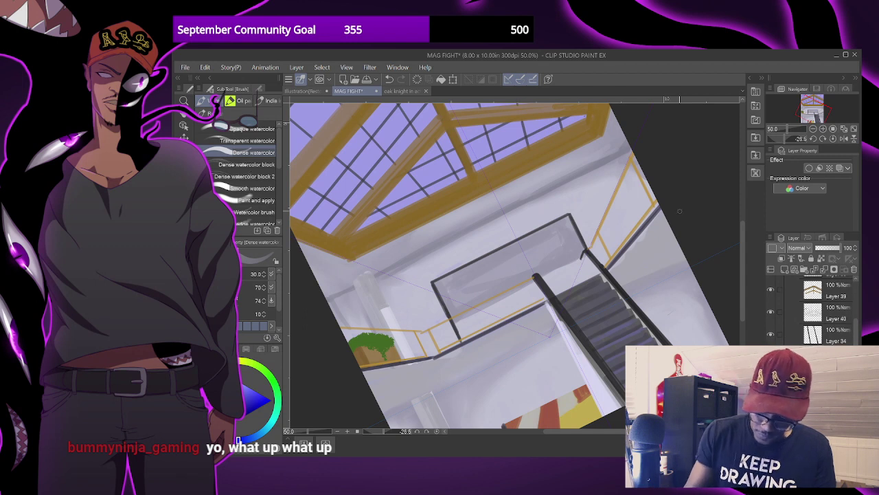
left_click(437, 431)
left_click_drag(555, 373, 565, 375)
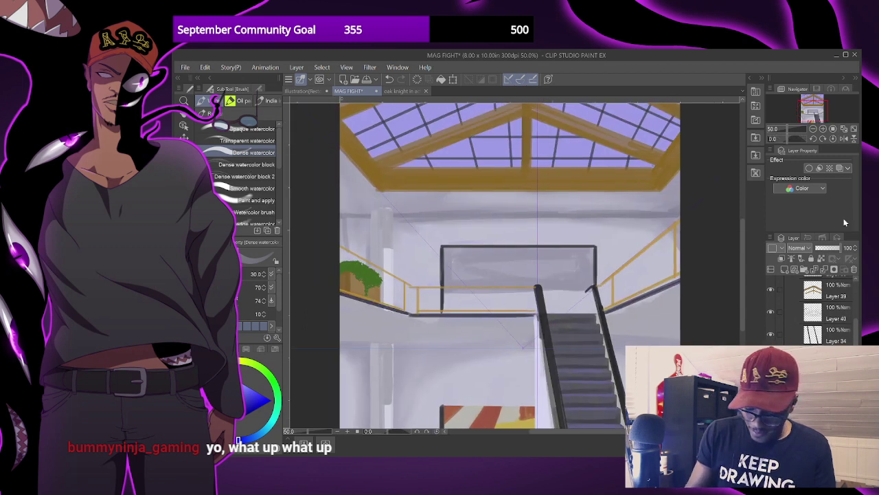
scroll(856, 330, "up", 5)
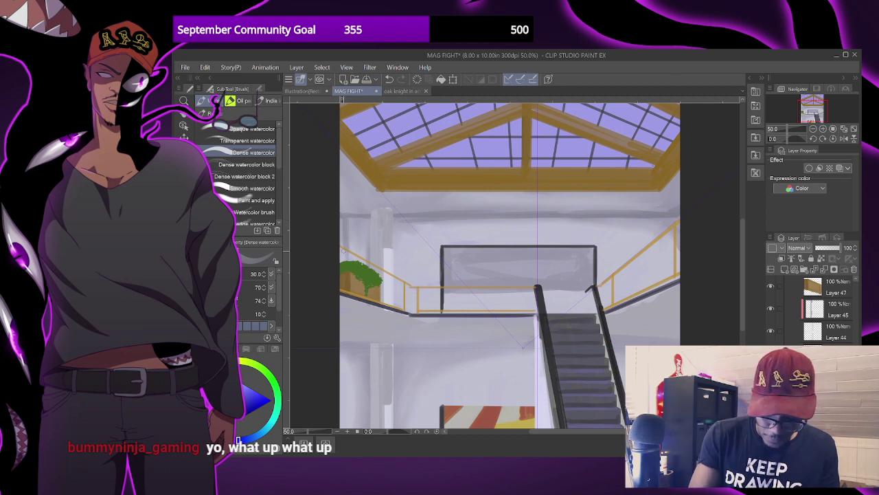
left_click_drag(357, 219, 464, 221)
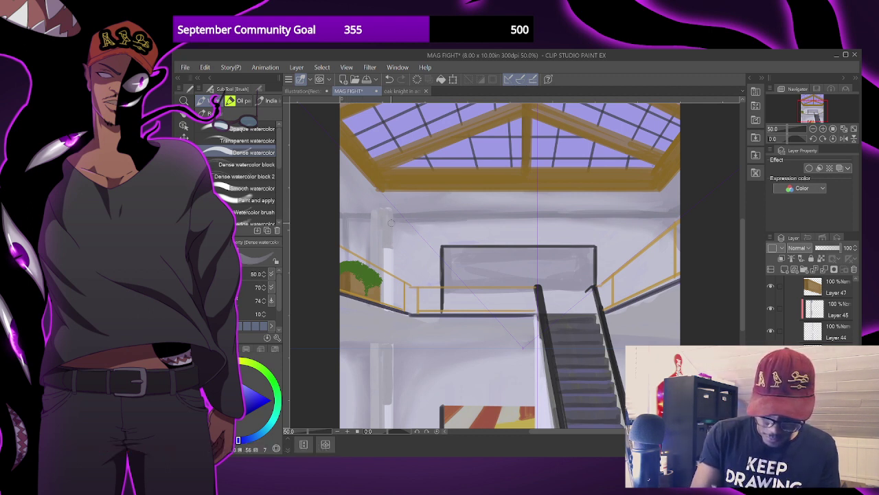
key("bracketright")
key("bracketright")
left_click_drag(353, 219, 443, 223)
left_click_drag(389, 224, 533, 221)
left_click_drag(434, 225, 559, 219)
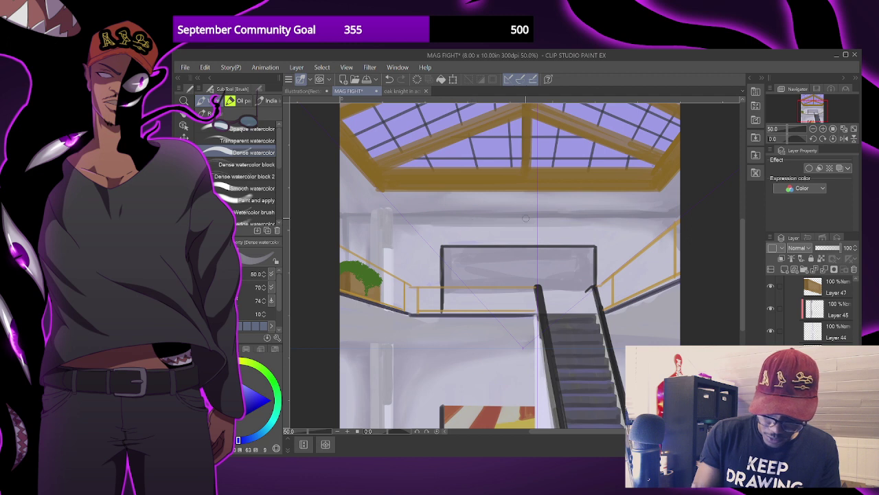
left_click_drag(425, 227, 557, 221)
left_click_drag(459, 224, 536, 223)
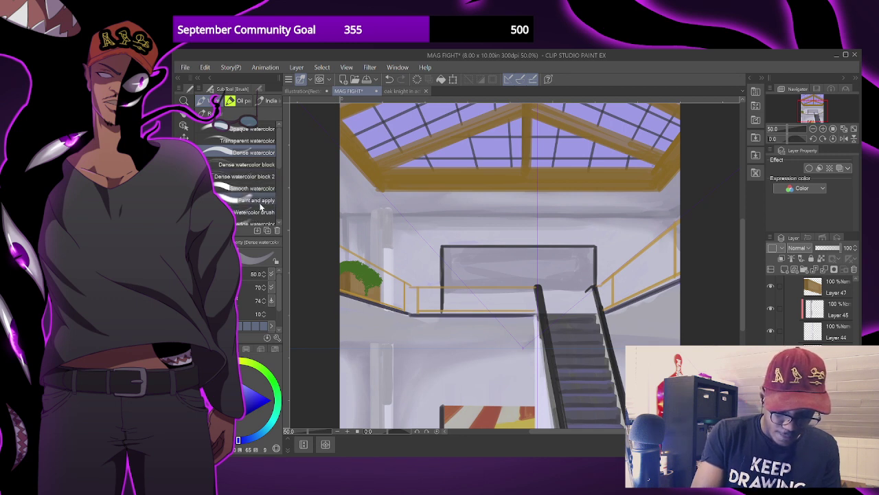
Blend the shadow band across the upper wall beneath the skylight with the Smooth watercolor brush at size 70.
left_click(253, 188)
key("bracketright")
key("bracketright")
key("bracketright")
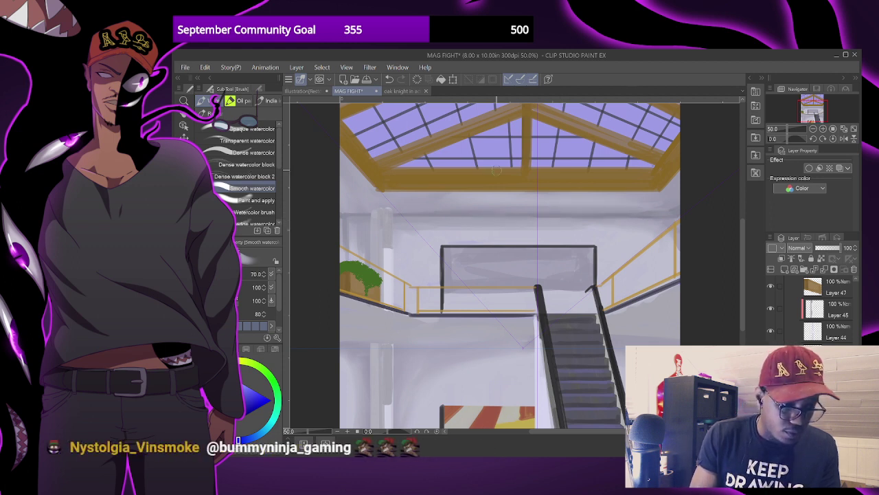
left_click_drag(501, 215, 543, 214)
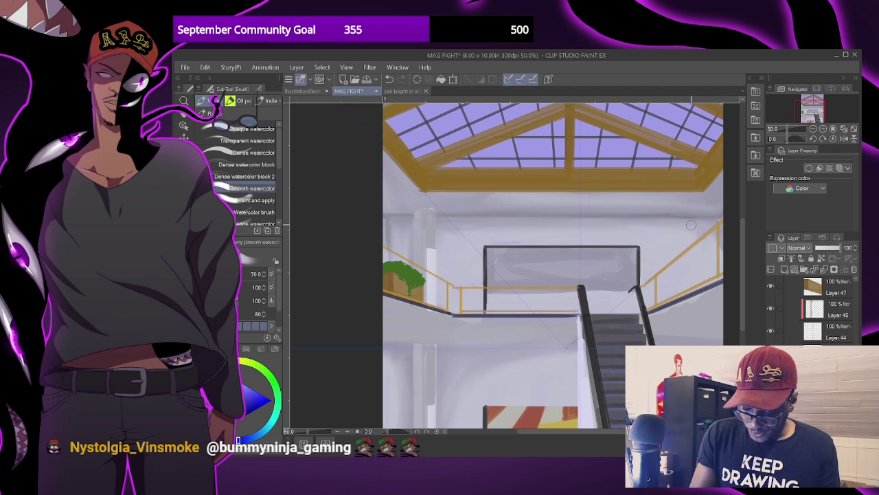
left_click_drag(520, 301, 533, 233)
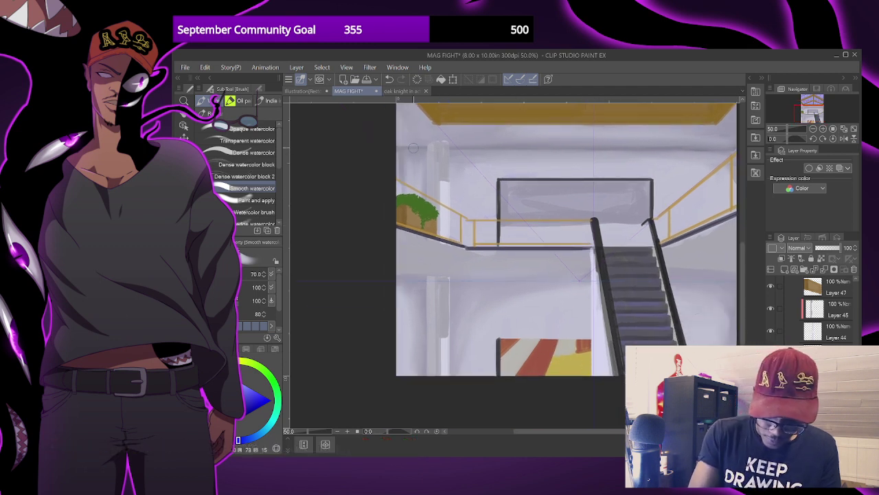
Paint the balcony face on both sides of the staircase with the Dense watercolor brush at size 20, undoing the unwanted stroke.
left_click(242, 152)
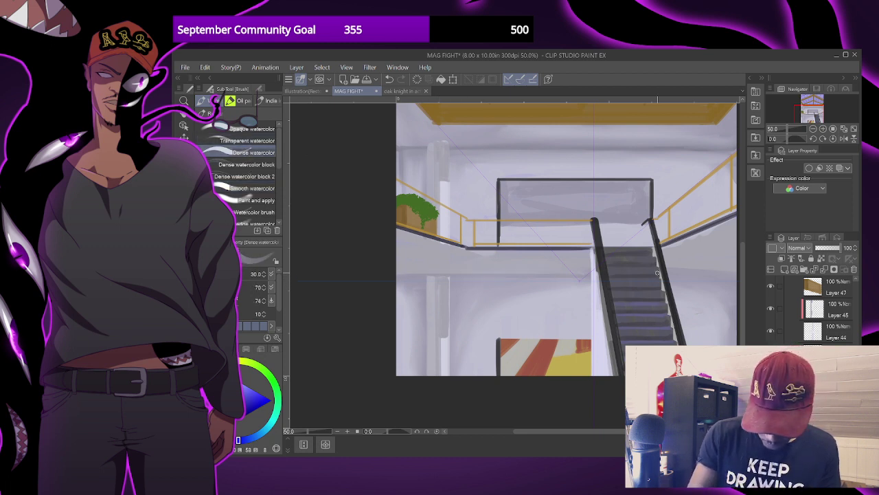
key("bracketleft")
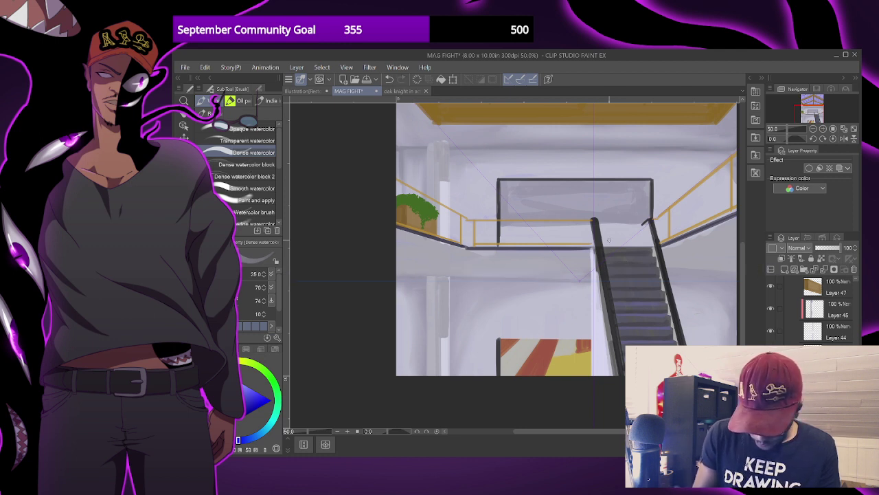
key("bracketleft")
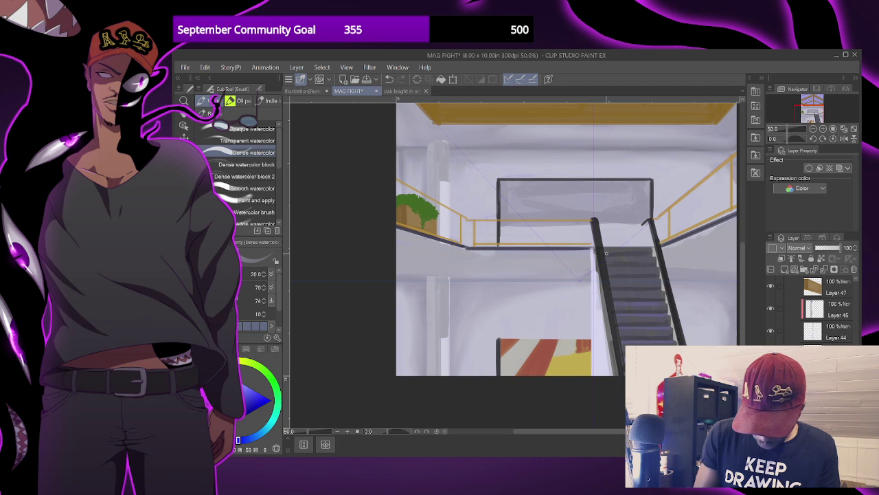
left_click_drag(708, 271, 701, 270)
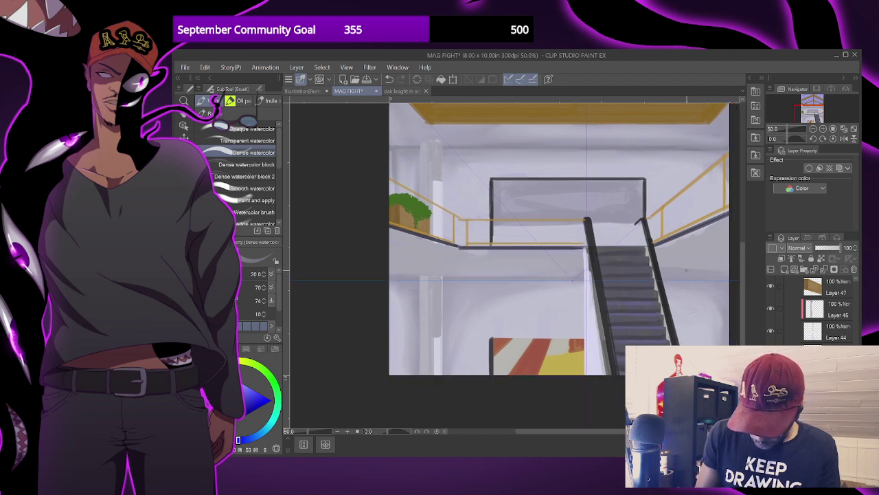
key("ctrl+z")
key("bracketleft")
key("bracketright")
key("bracketright")
key("bracketright")
key("bracketright")
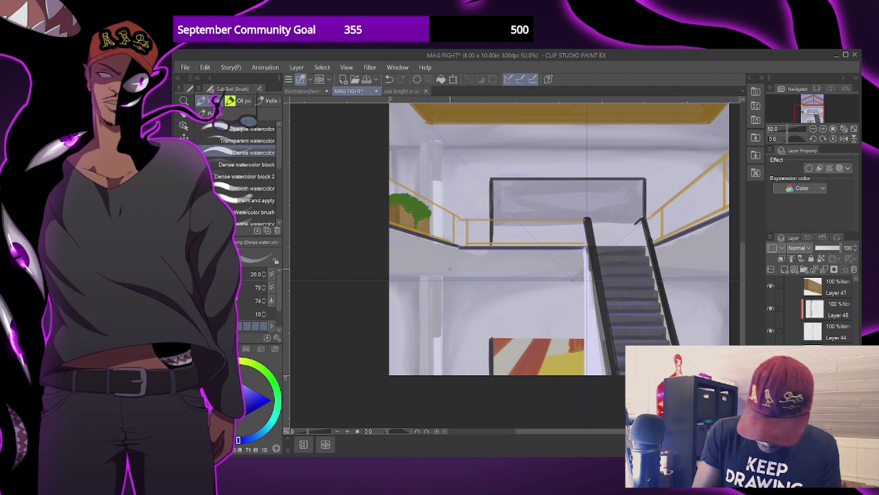
Broaden the shading across the balcony face below the railings with the Dense watercolor brush at size 60.
key("bracketright")
key("bracketright")
key("bracketright")
key("bracketright")
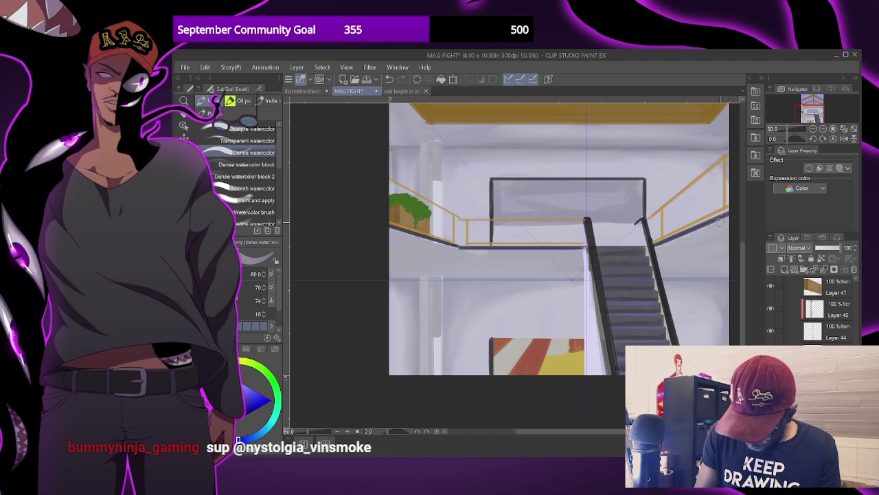
key("bracketleft")
key("bracketleft")
key("bracketleft")
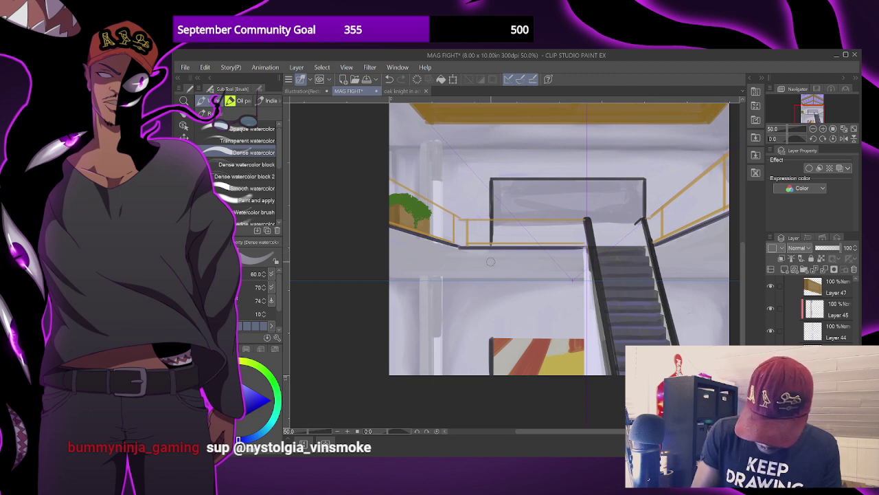
Refine the shading of the balcony face near the planter and pillar, resampling wall tones and varying the brush size between 30 and 60.
key("bracketleft")
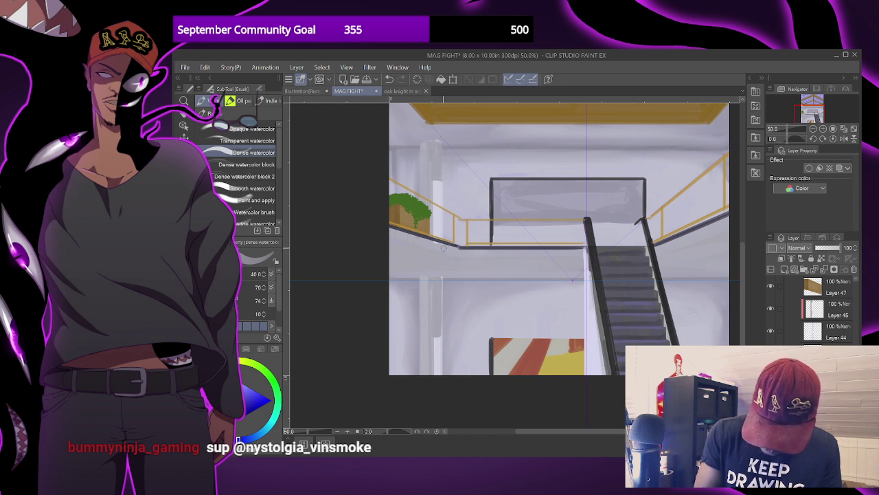
key("bracketleft")
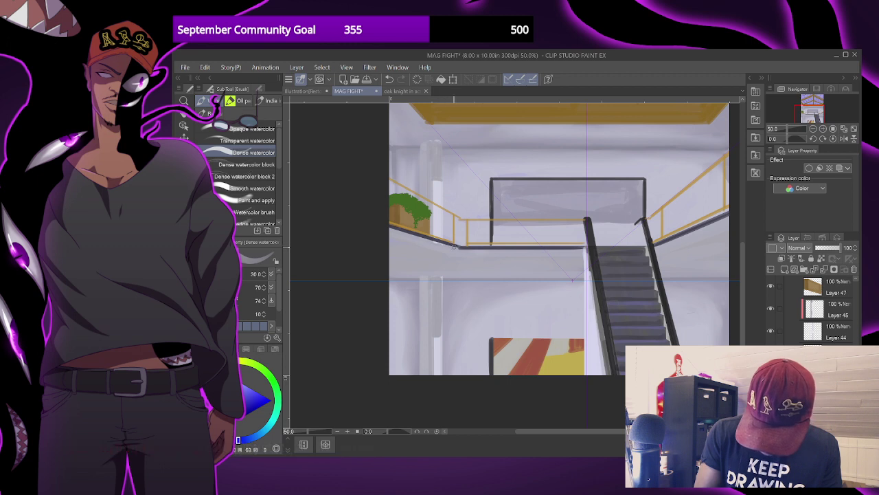
key("bracketright")
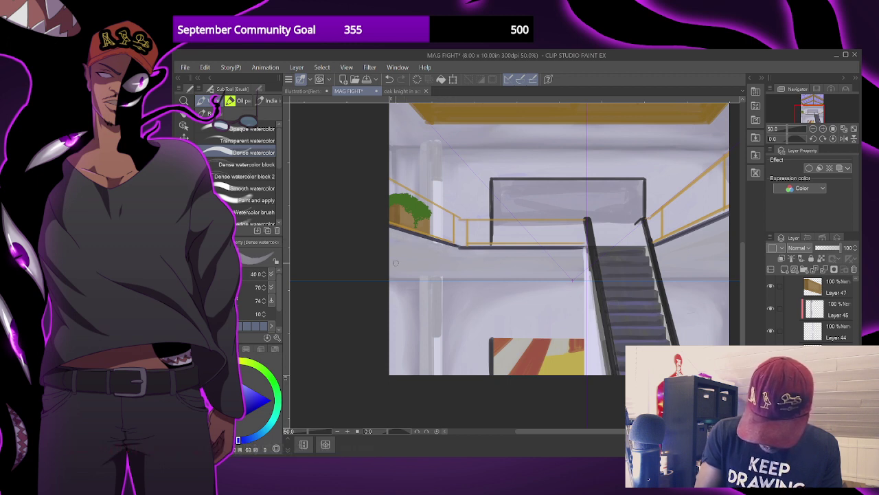
left_click(468, 283, "alt")
left_click(455, 266, "alt")
key("bracketright")
key("bracketright")
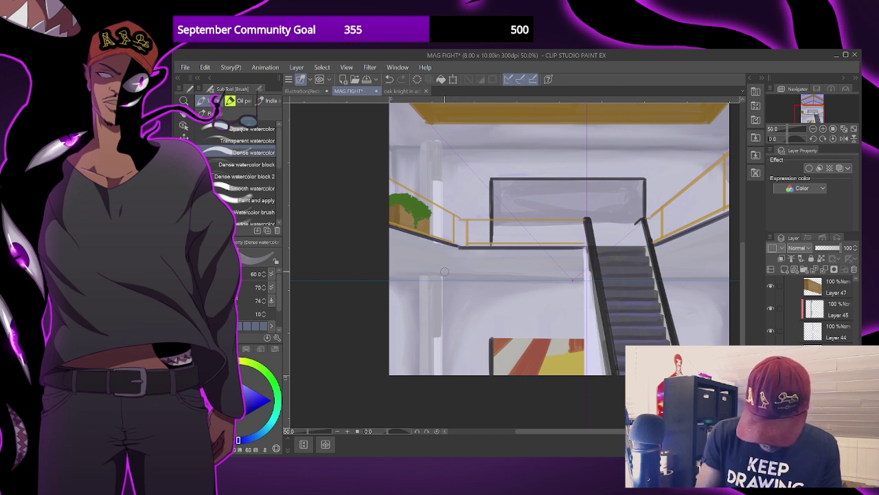
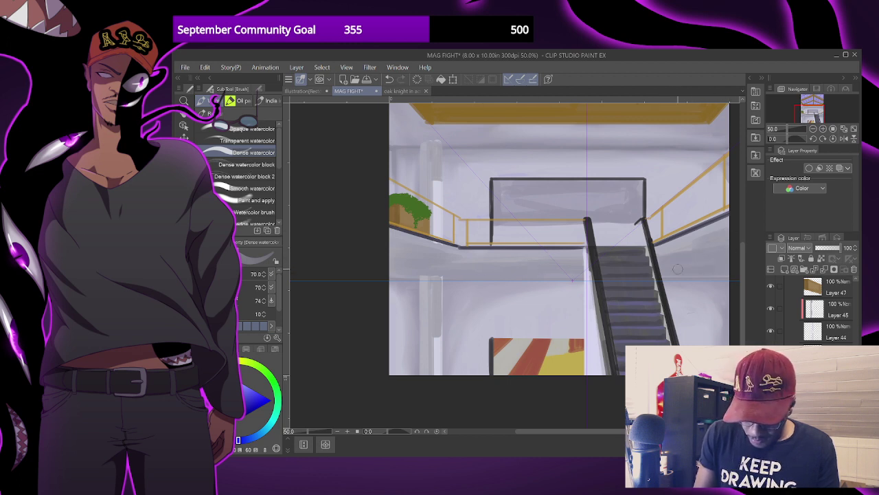
Shade the balcony face and its lower edge around the staircase with the Dense watercolor brush at sizes 20 to 40.
key("[")
key("[")
key("[")
key("[")
key("[")
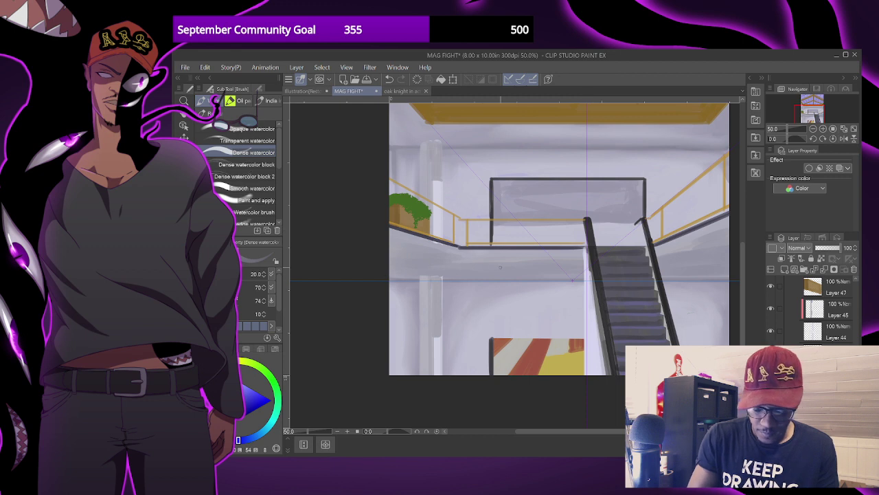
left_click_drag(645, 291, 588, 291)
key("bracketright")
key("bracketright")
key("bracketright")
key("bracketright")
left_click(651, 250, "alt")
mouse_move(651, 253)
left_mouse_down()
mouse_move(624, 249)
mouse_move(650, 237)
mouse_move(622, 254)
left_mouse_up()
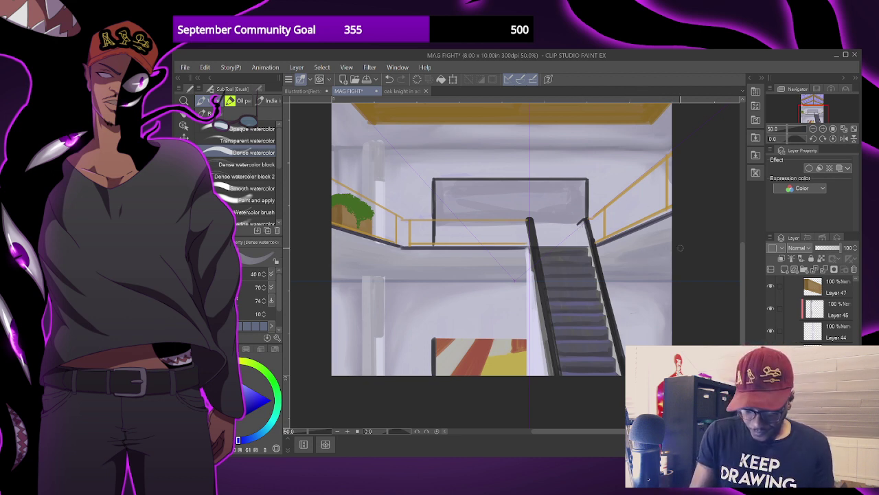
Refine the shadow beneath the balcony with the Dense watercolor brush at small sizes between 17 and 25.
key("bracketleft")
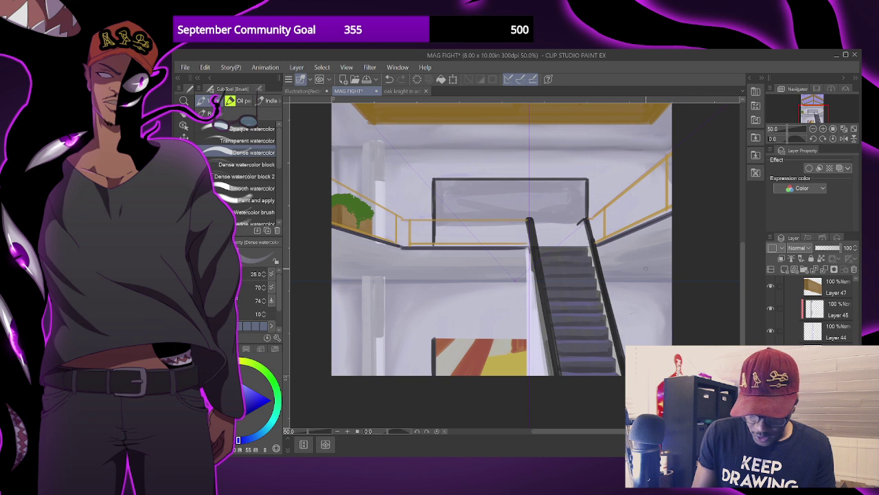
key("bracketleft")
key("bracketleft")
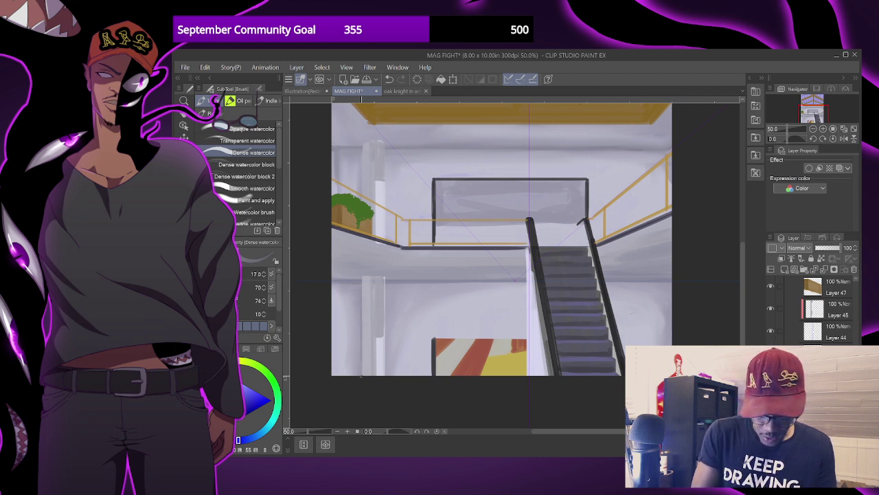
key("bracketright")
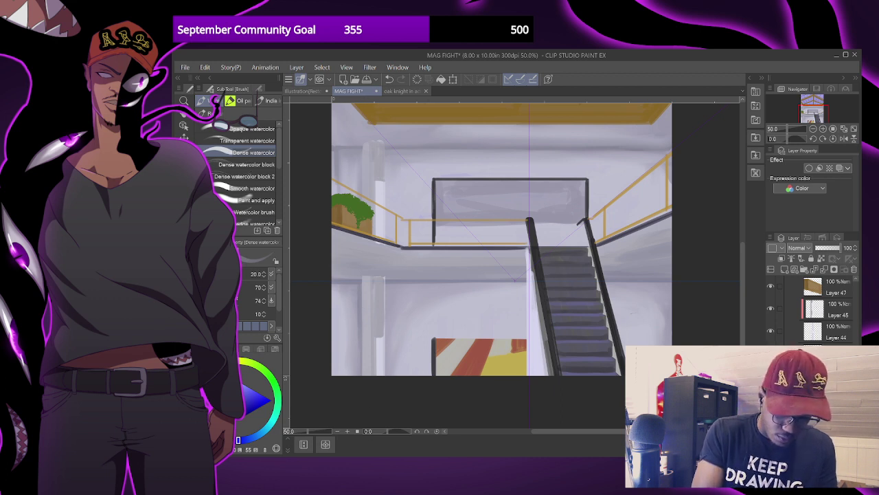
Blend the balcony underside and the wall around the lower pillar with the Smooth watercolor brush at size 70.
left_click(249, 187)
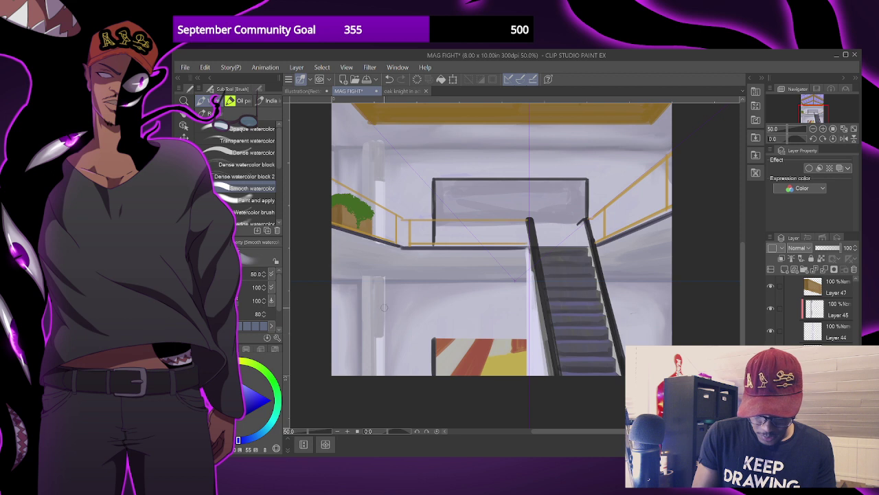
key("bracketright")
key("bracketright")
left_click(364, 302, "alt")
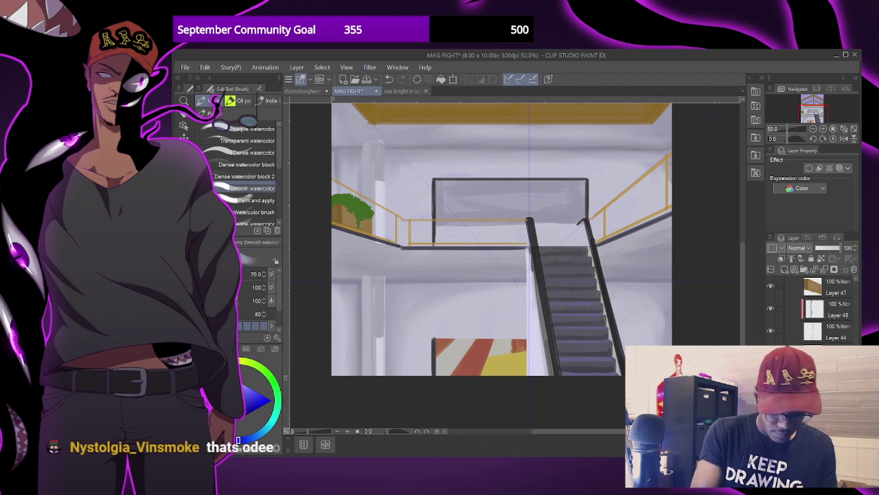
key("p")
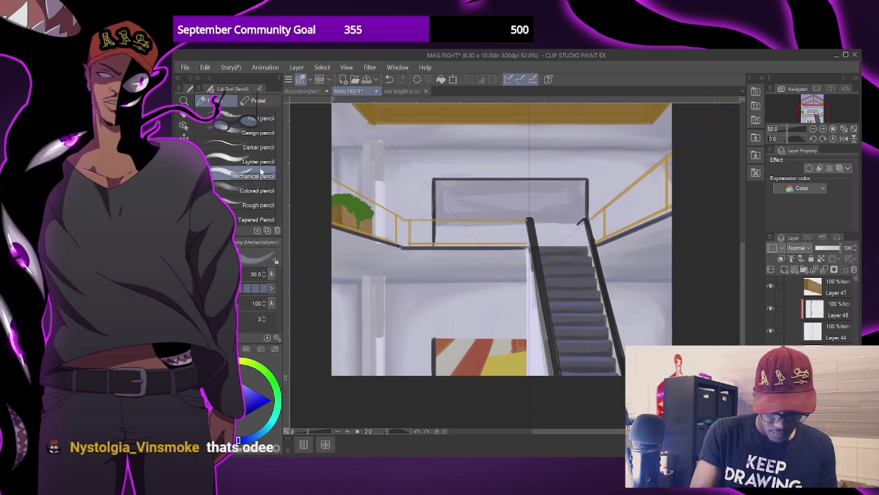
key("b")
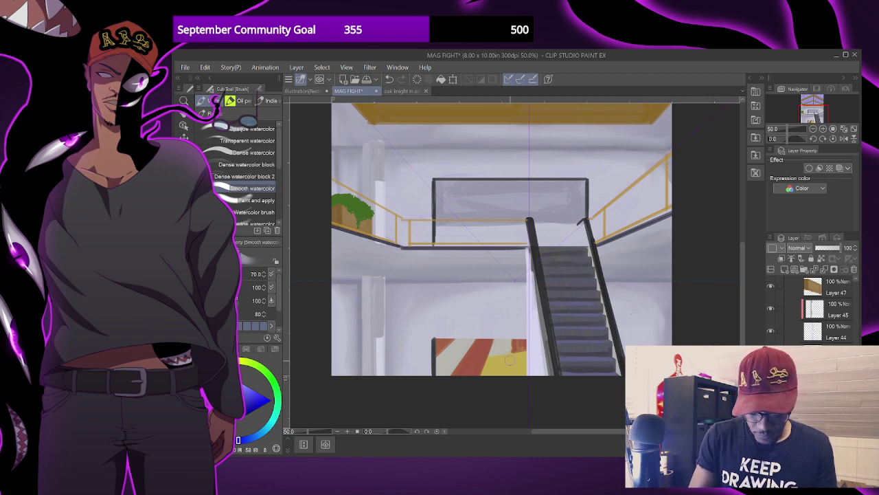
Examine the skylight, balcony and staircase in the whole composition and look through the layer list.
left_click_drag(519, 356, 511, 350)
mouse_move(496, 321)
left_mouse_down()
mouse_move(501, 383)
mouse_move(514, 386)
left_mouse_up()
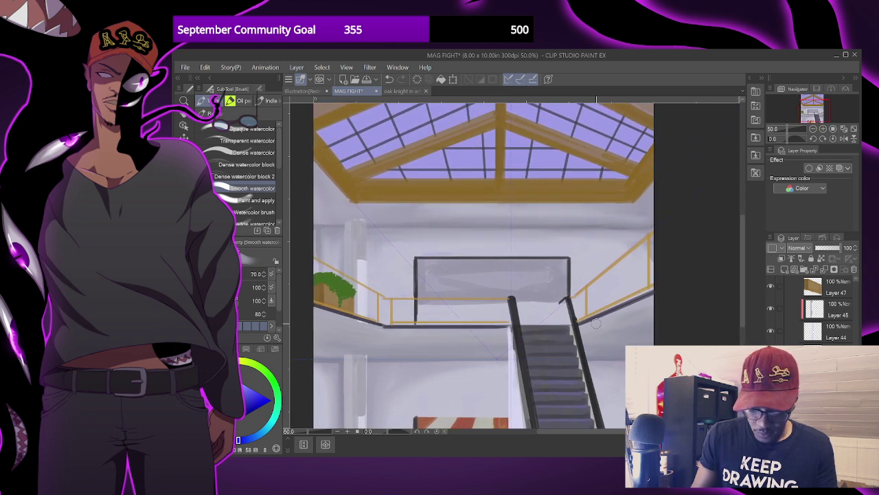
scroll(825, 309, "down", 2)
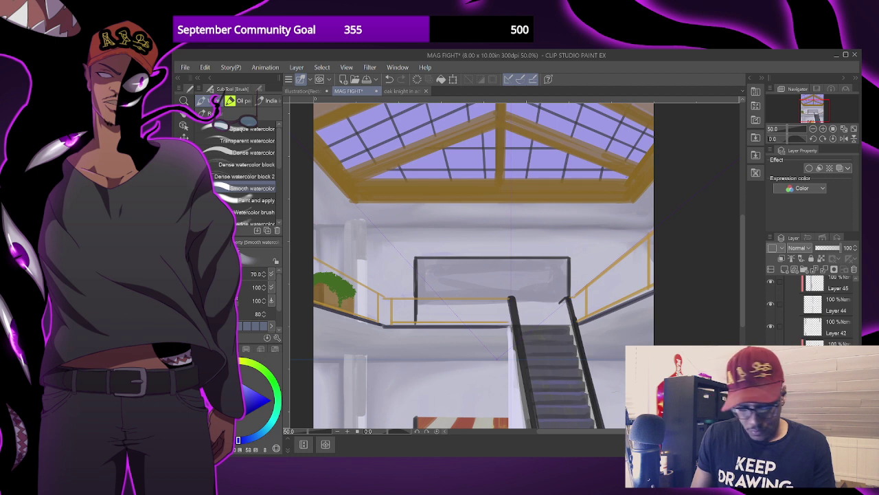
scroll(824, 309, "up", 4)
scroll(824, 309, "down", 4)
key("ctrl+minus")
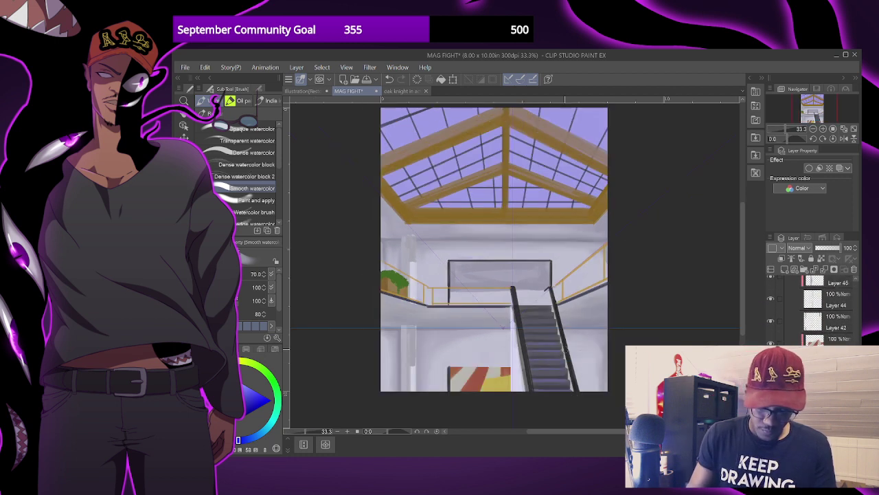
left_click_drag(532, 310, 539, 343)
scroll(824, 309, "up", 1)
scroll(824, 309, "down", 1)
left_click_drag(589, 384, 620, 339)
scroll(599, 339, "up", 1)
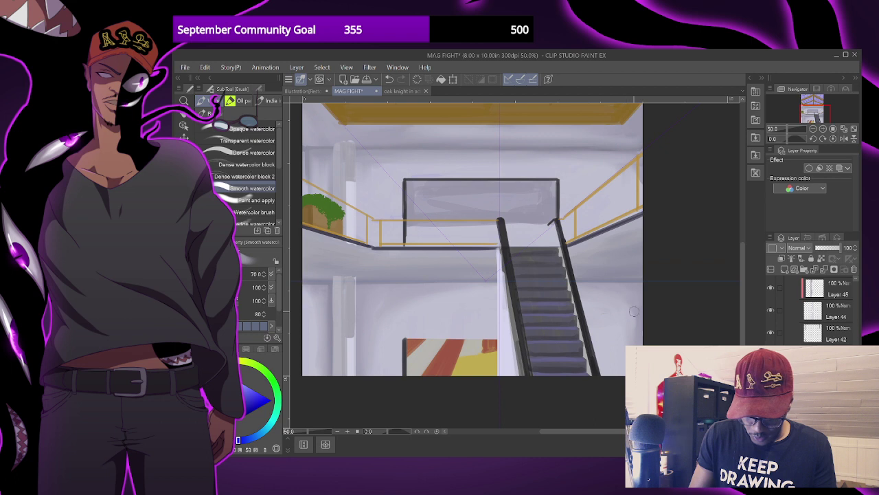
scroll(856, 313, "down", 10)
scroll(855, 314, "up", 3)
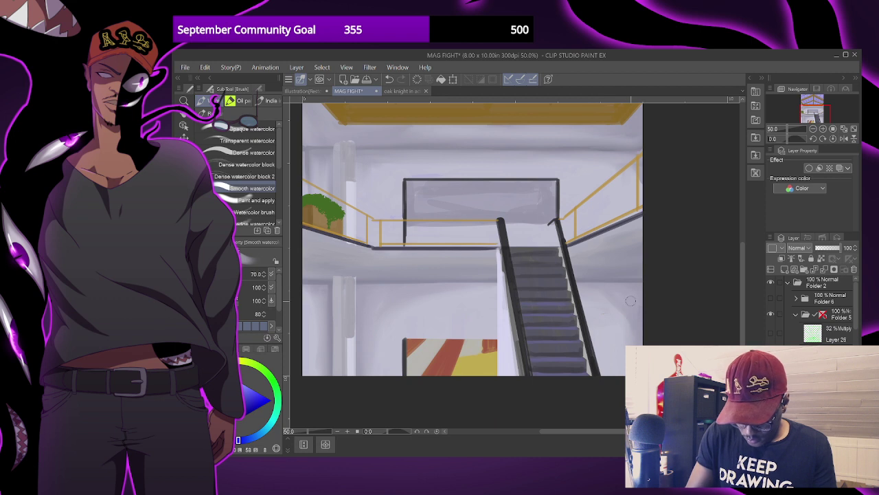
Smooth the lower wall on both sides of the staircase with the Smooth watercolor brush at size 100, resampling wall tones.
key("bracketright")
key("bracketright")
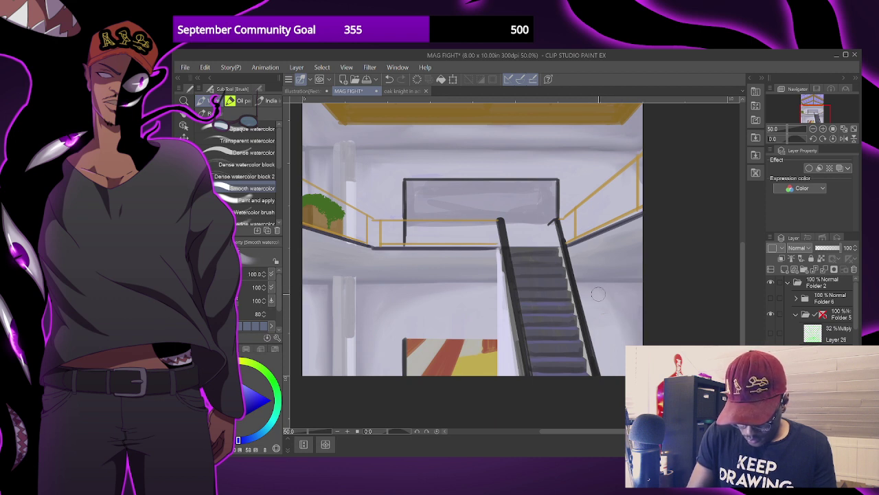
left_click_drag(429, 297, 591, 296)
mouse_move(575, 263)
left_mouse_down()
mouse_move(575, 252)
mouse_move(533, 297)
left_mouse_up()
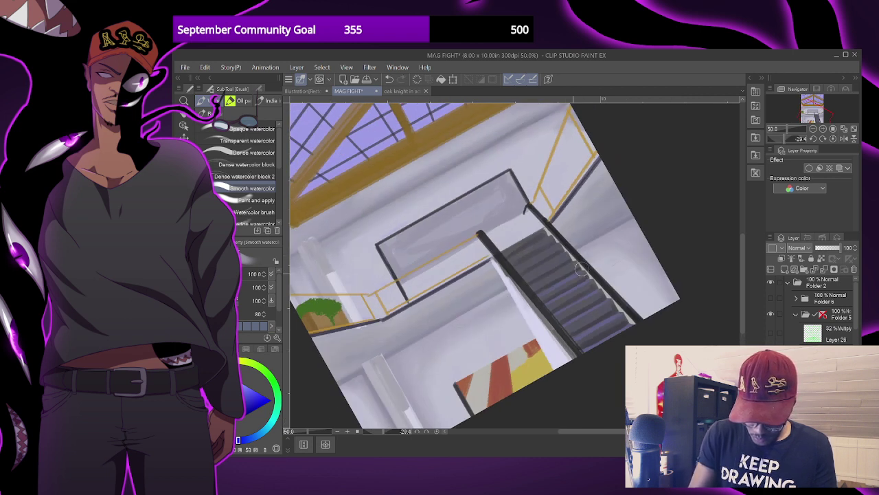
left_click_drag(441, 350, 436, 416)
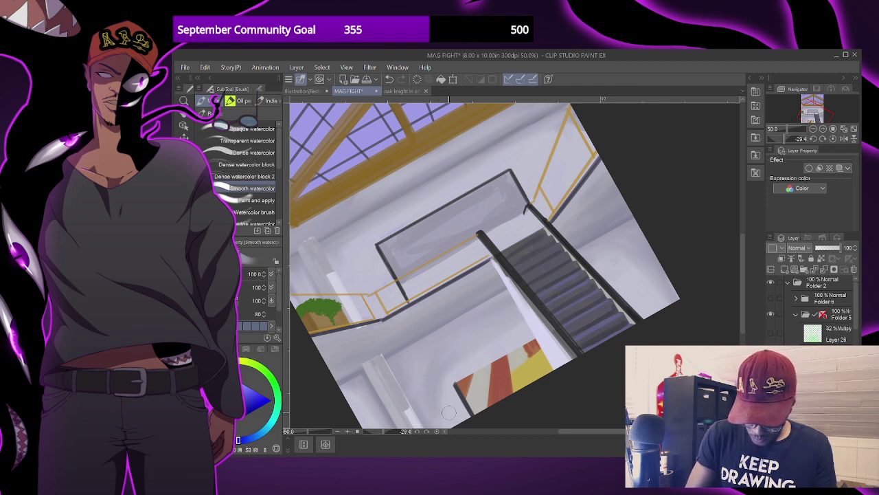
left_click(450, 377, "alt")
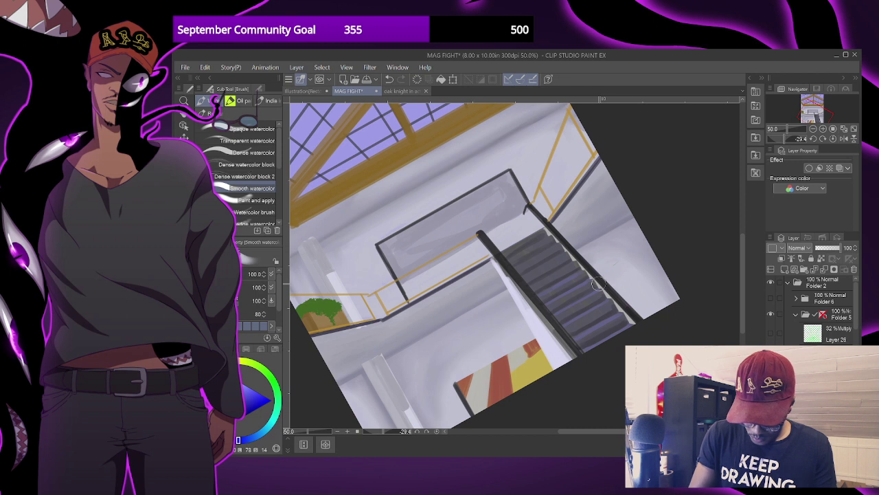
left_click(443, 368, "alt")
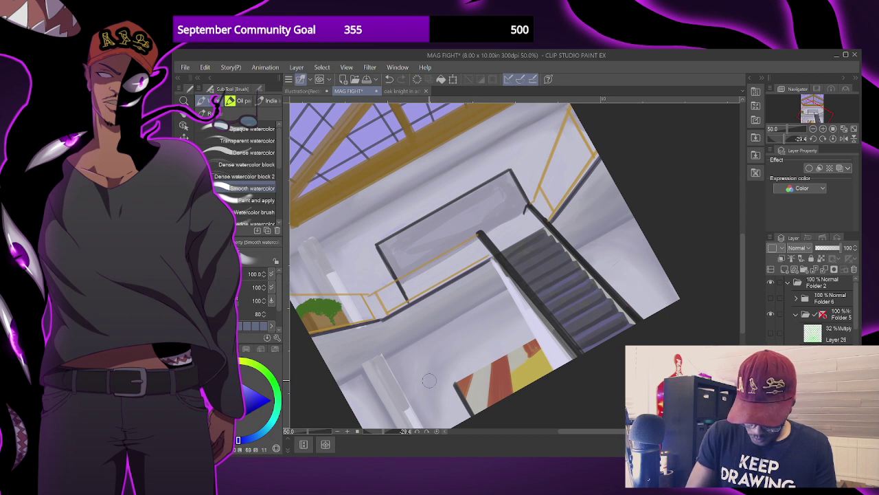
left_click(368, 372, "alt")
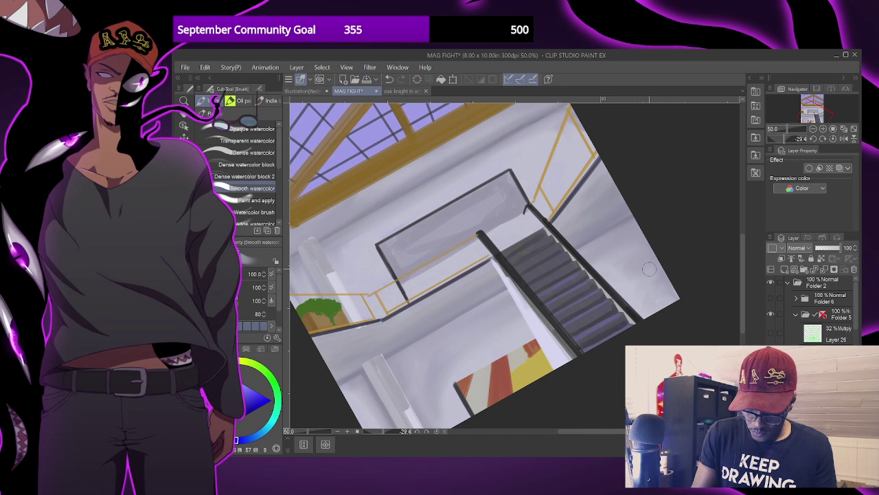
left_click(435, 430)
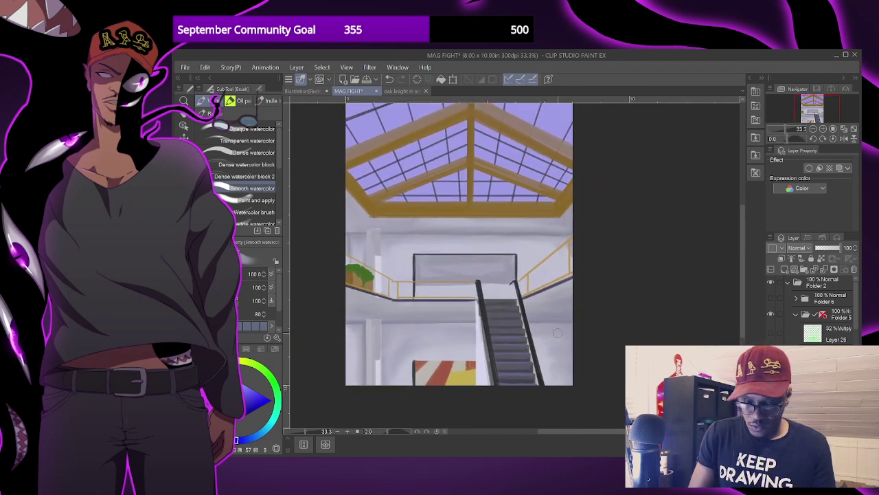
left_click_drag(608, 352, 645, 350)
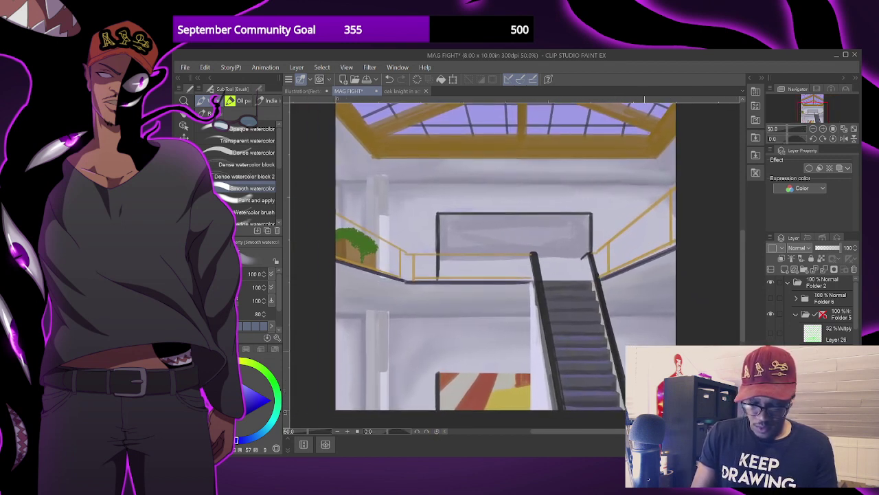
Cover the stray highlight under the balcony edge beside the planter with the Lasso fill tool.
key("[")
left_click_drag(406, 298, 404, 292)
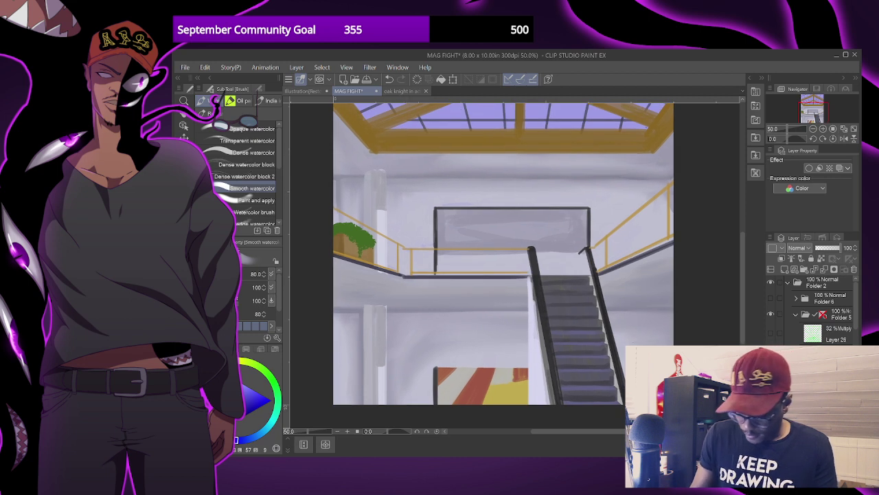
scroll(814, 305, "down", 10)
scroll(817, 309, "down", 6)
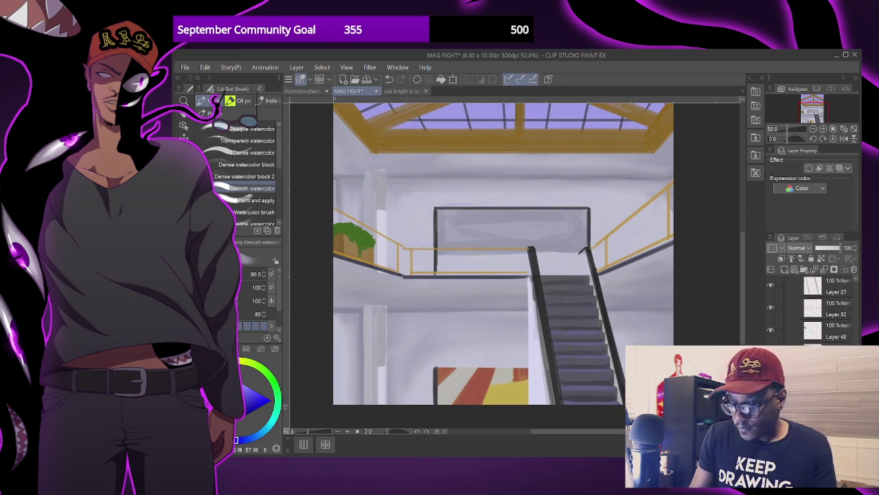
left_click_drag(510, 269, 513, 288)
left_click_drag(435, 279, 468, 277)
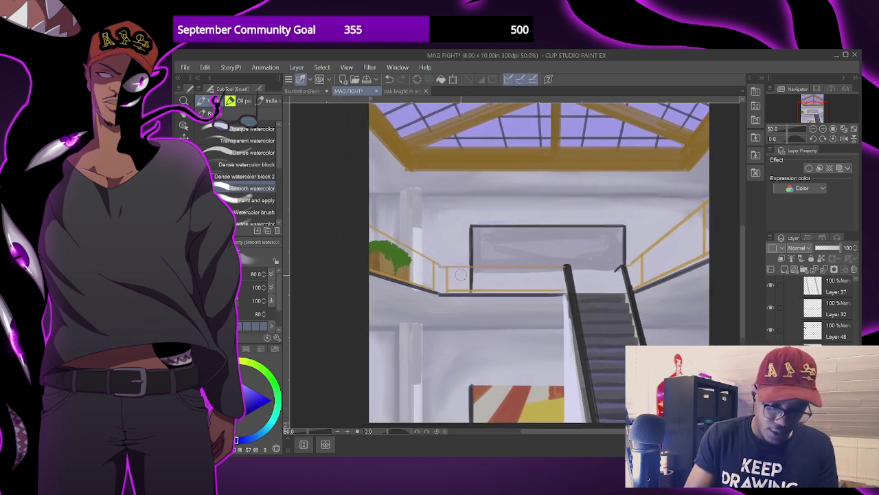
scroll(416, 312, "up", 4)
key("m")
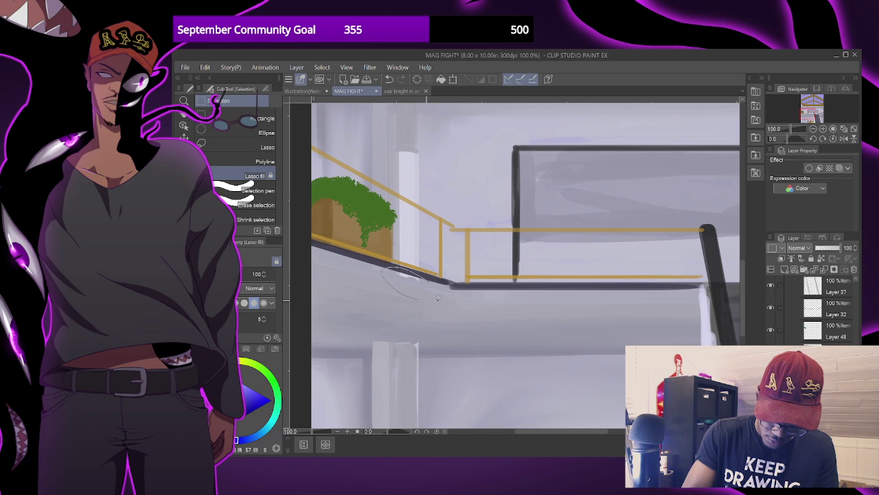
Trim the spiky top edge of the lower pillar with Lasso fill shapes, undoing the unwanted fill.
scroll(434, 281, "down", 3)
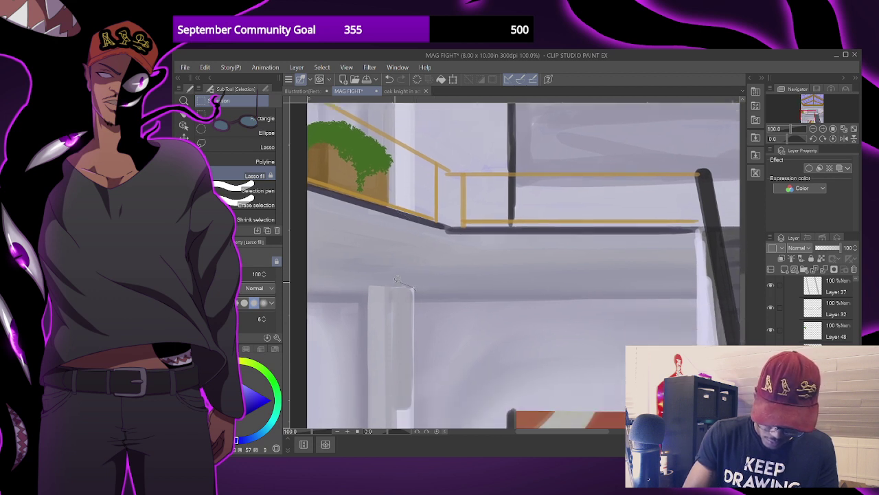
left_click_drag(510, 258, 532, 170)
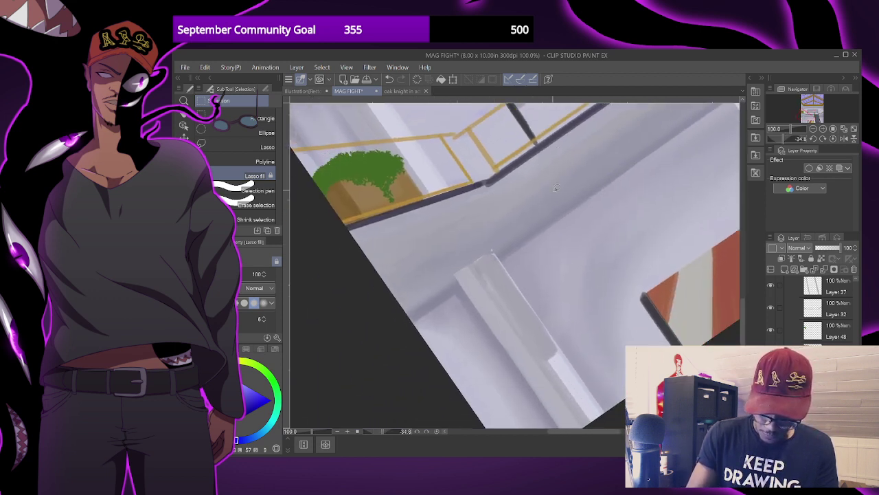
scroll(495, 244, "up", 3)
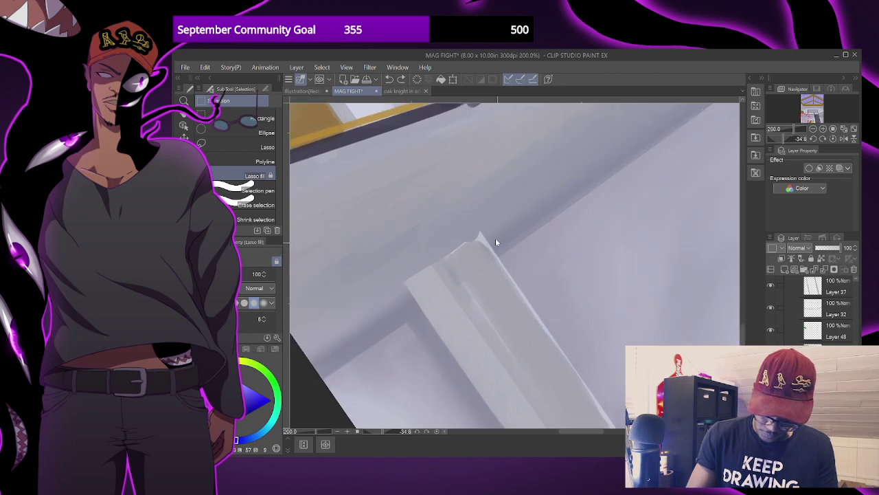
scroll(500, 237, "down", 3)
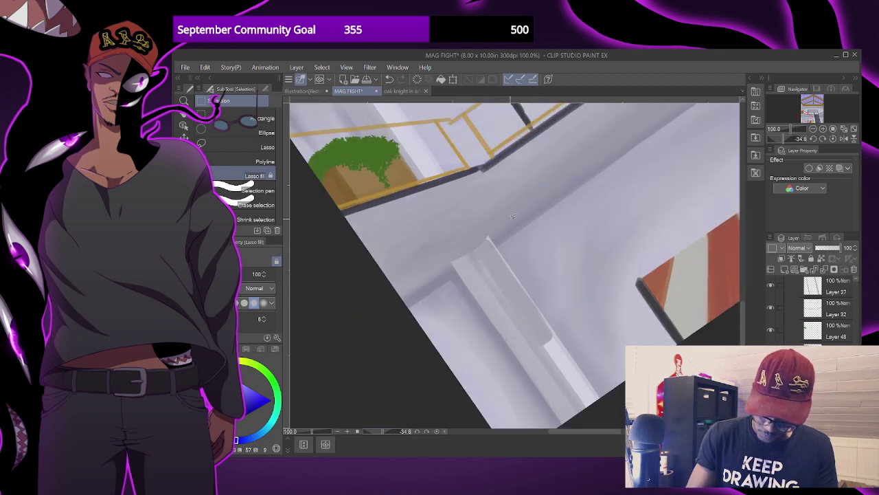
scroll(513, 216, "up", 3)
left_click_drag(461, 250, 485, 256)
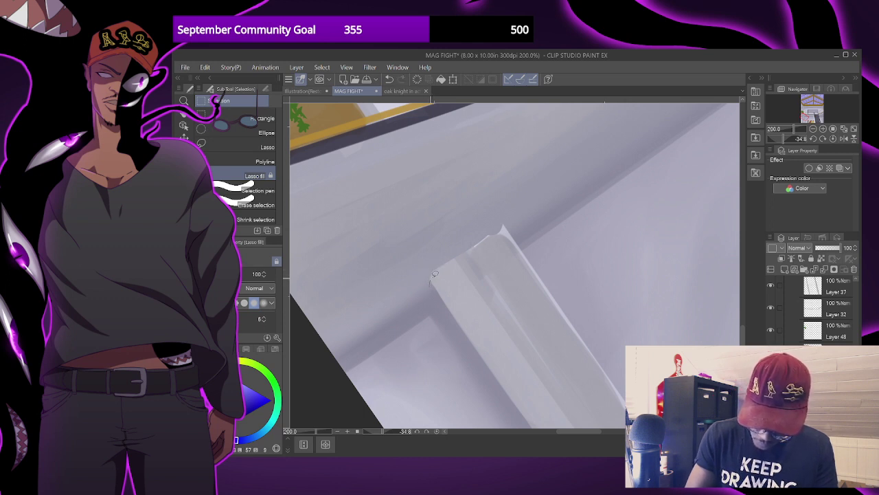
mouse_move(512, 224)
left_mouse_down()
mouse_move(433, 276)
mouse_move(510, 235)
mouse_move(446, 269)
left_mouse_up()
scroll(483, 249, "down", 1)
key("ctrl+z")
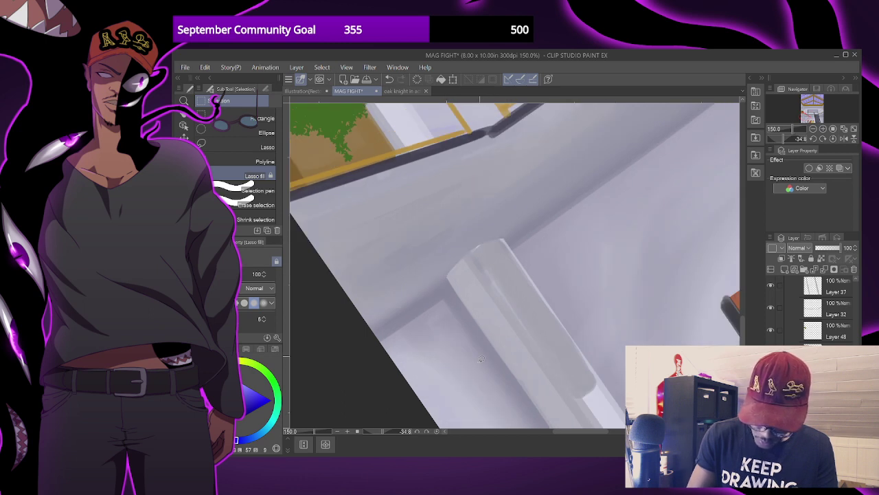
Clean up the rounded top corners of the lower pillar with further small Lasso fill shapes.
left_click(437, 430)
scroll(535, 269, "down", 4)
left_click_drag(542, 302, 523, 309)
scroll(528, 289, "up", 1)
scroll(513, 284, "up", 4)
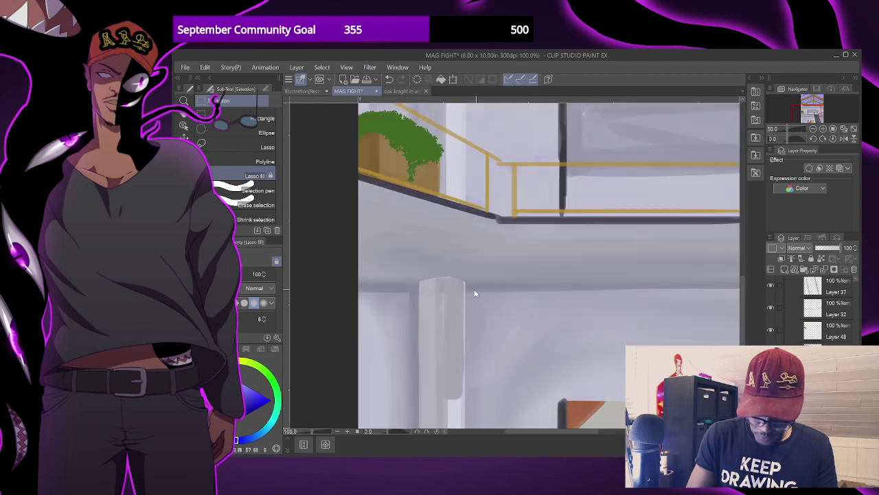
left_click_drag(503, 232, 483, 253)
left_click_drag(490, 267, 521, 204)
scroll(522, 205, "up", 2)
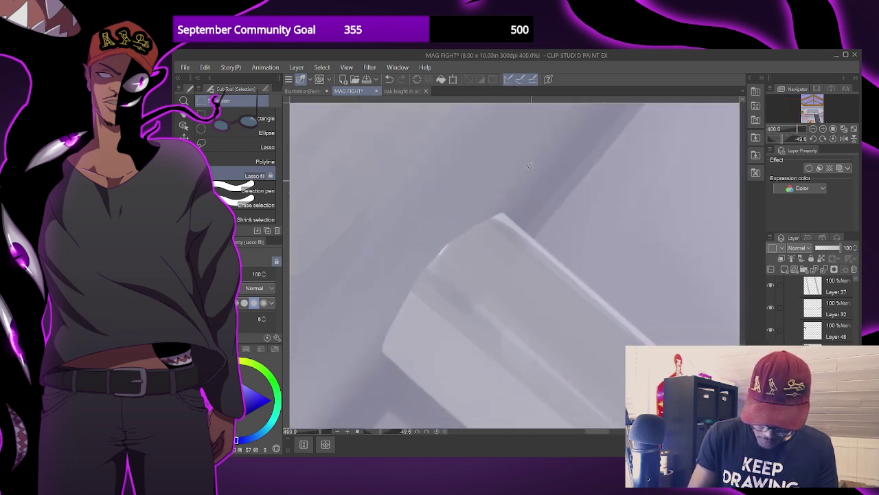
left_click_drag(382, 347, 404, 300)
mouse_move(469, 232)
left_mouse_down()
mouse_move(519, 208)
mouse_move(474, 196)
mouse_move(500, 278)
left_mouse_up()
mouse_move(399, 310)
left_mouse_down()
mouse_move(387, 352)
mouse_move(382, 336)
left_mouse_up()
left_click_drag(520, 201, 495, 206)
scroll(538, 183, "down", 6)
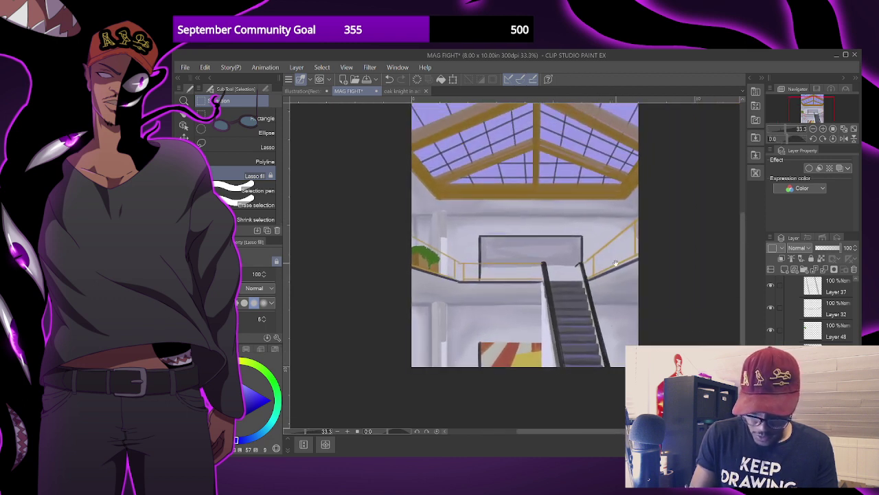
Refine the top edge and corners of the lower pillar beneath the balcony with small Lasso fill shapes.
scroll(621, 294, "up", 2)
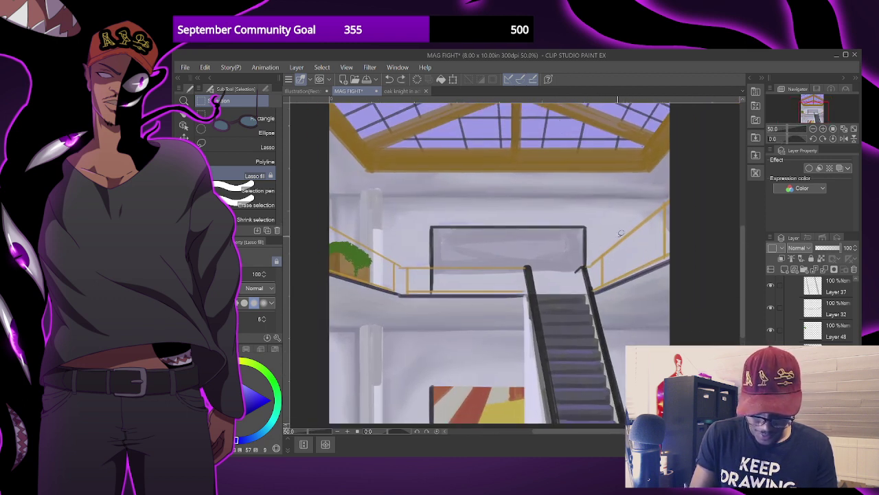
scroll(411, 336, "up", 4)
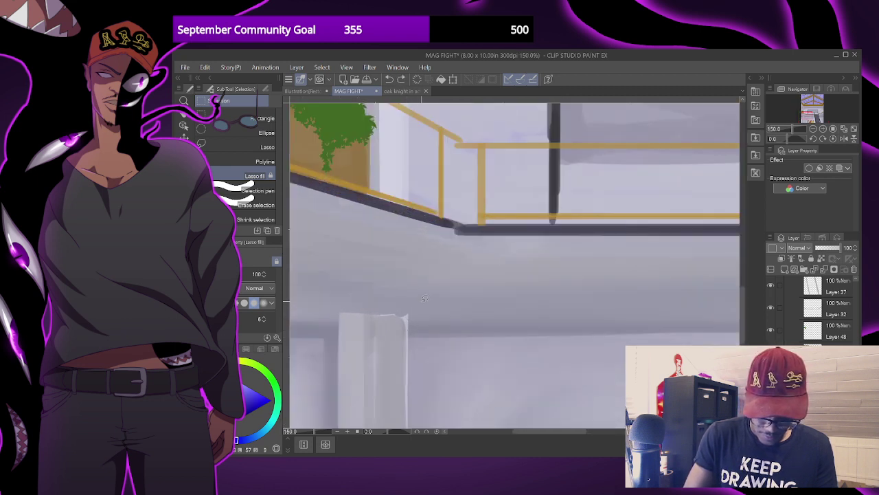
left_click_drag(397, 313, 415, 312)
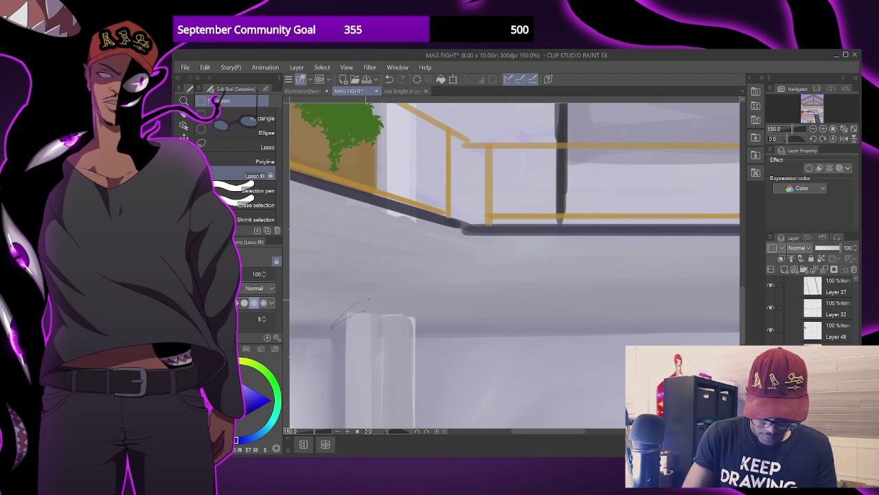
left_click_drag(345, 318, 364, 306)
left_click_drag(422, 272, 446, 303)
left_click_drag(451, 248, 451, 253)
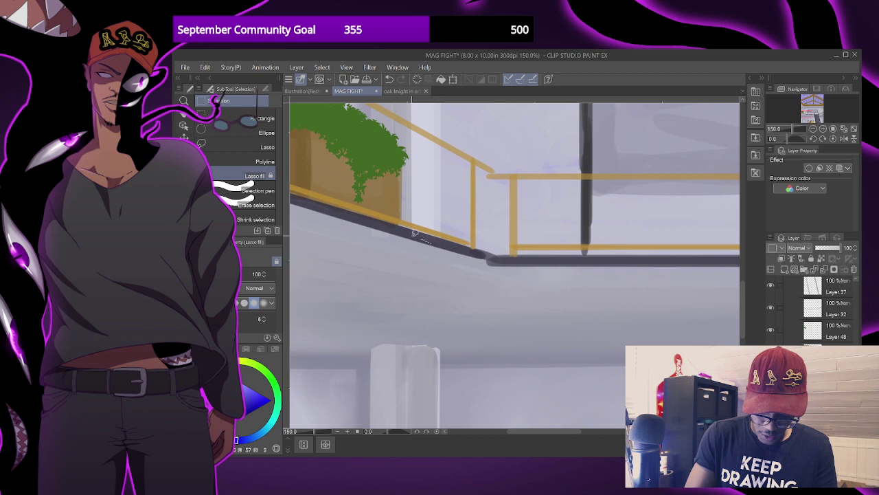
Trim the bumpy top of the upper pillar below the yellow ceiling beam with Lasso fill shapes.
scroll(439, 258, "down", 4)
scroll(517, 268, "up", 2)
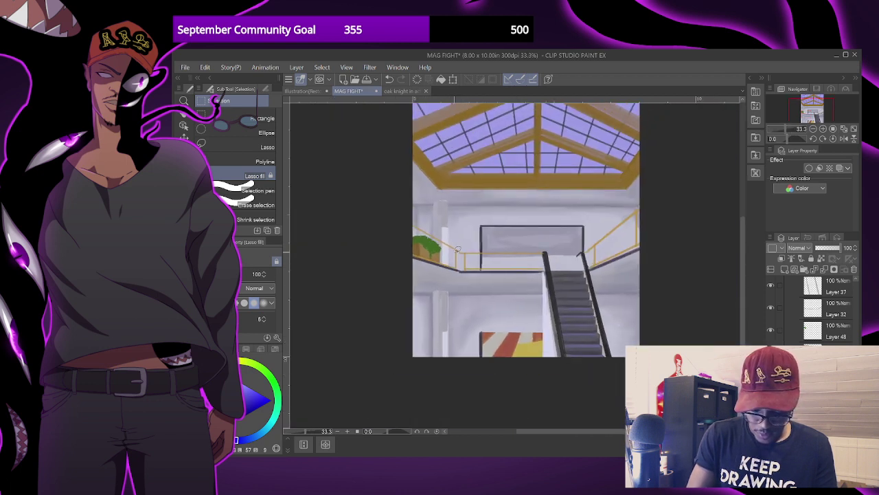
scroll(496, 269, "up", 5)
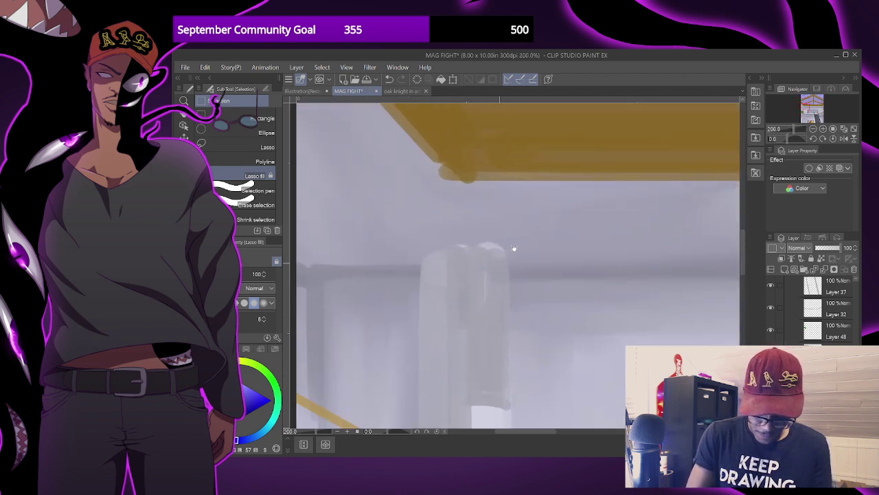
mouse_move(368, 245)
left_mouse_down()
mouse_move(390, 234)
mouse_move(503, 231)
mouse_move(533, 258)
mouse_move(447, 205)
left_mouse_up()
scroll(554, 192, "down", 7)
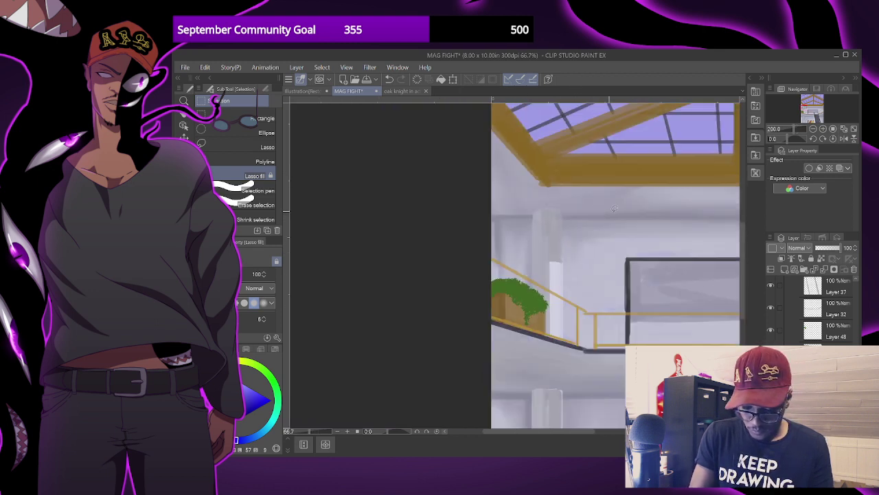
scroll(585, 272, "up", 4)
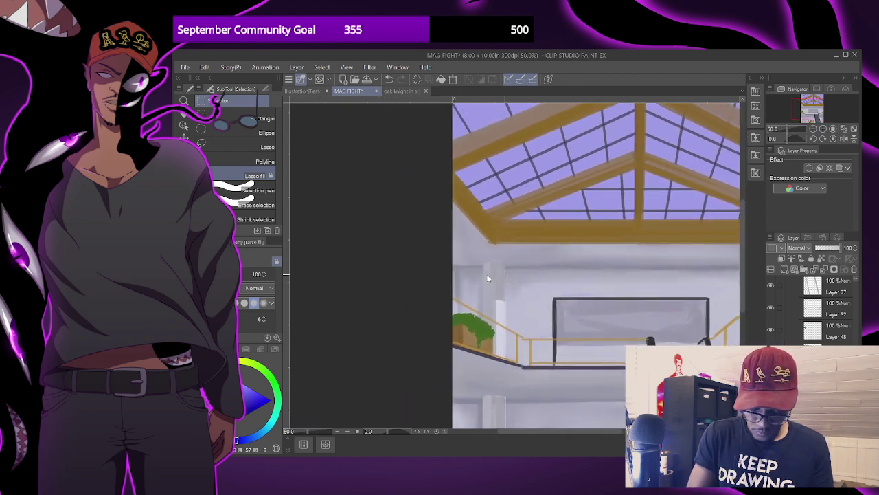
scroll(547, 265, "up", 5)
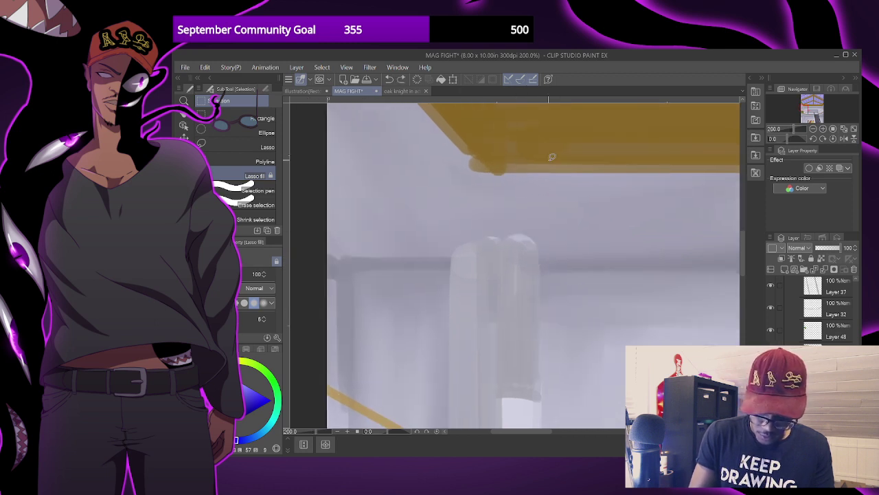
left_click_drag(541, 204, 508, 198)
mouse_move(538, 235)
left_mouse_down()
mouse_move(464, 265)
mouse_move(406, 331)
mouse_move(517, 238)
mouse_move(440, 283)
mouse_move(398, 341)
mouse_move(491, 225)
mouse_move(558, 230)
left_mouse_up()
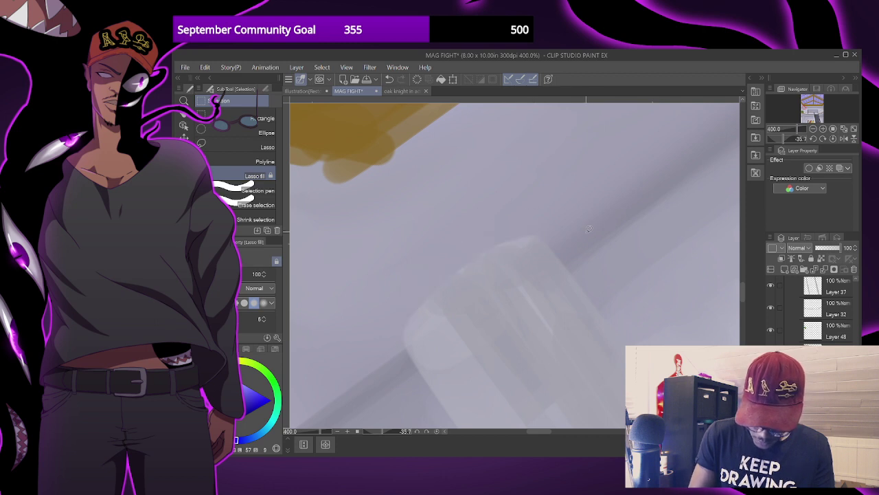
left_click(436, 431)
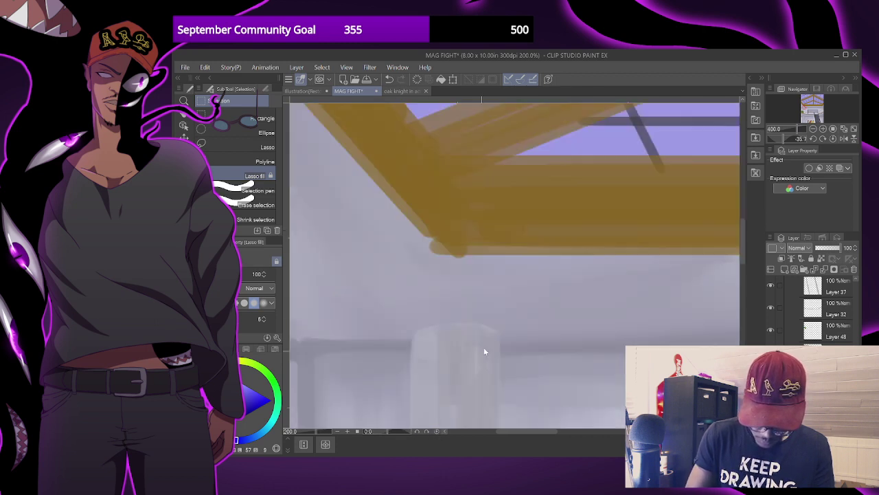
Activate the layer directly below Layer 41 and set up the Smooth watercolor brush at size 30 with a wall tone sampled beside the upper pillar.
scroll(513, 311, "down", 3)
left_click_drag(525, 349, 514, 270)
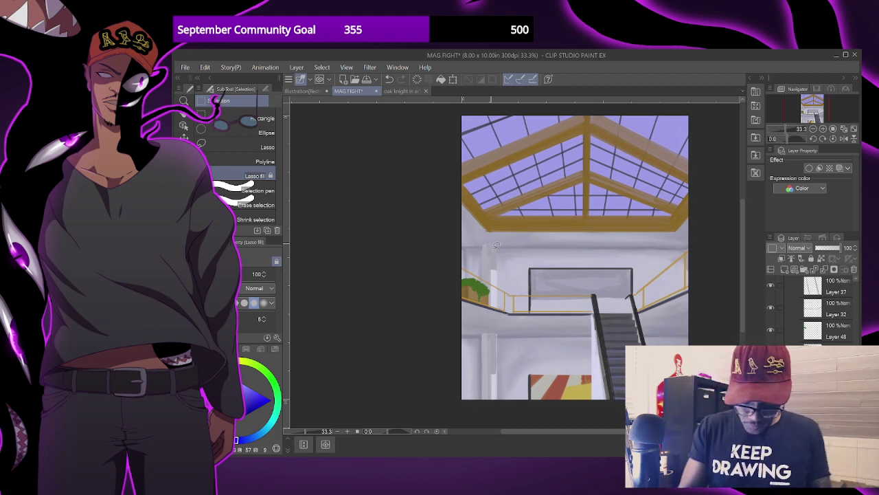
left_click_drag(518, 320, 516, 309)
scroll(811, 309, "down", 4)
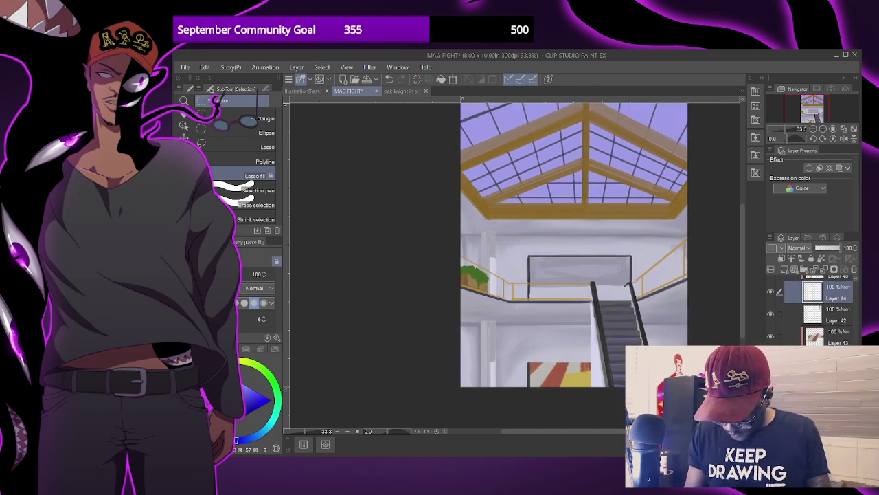
left_click(792, 342)
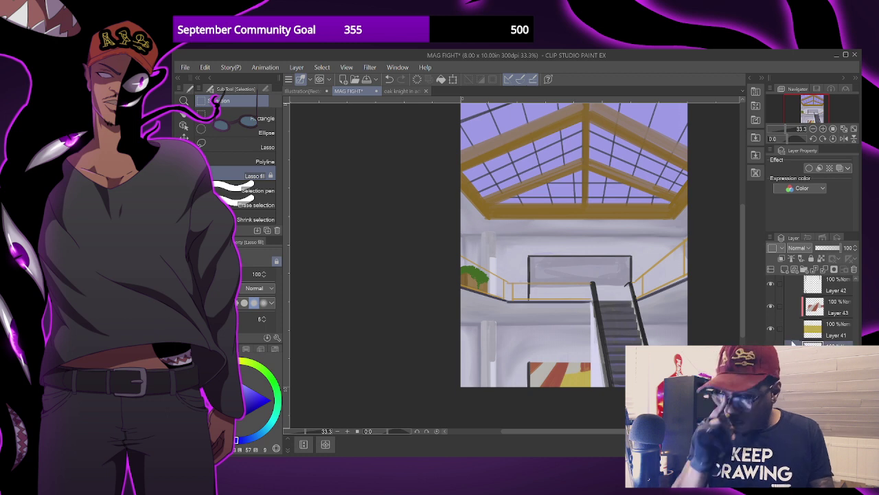
scroll(533, 251, "up", 1)
left_click_drag(555, 262, 588, 249)
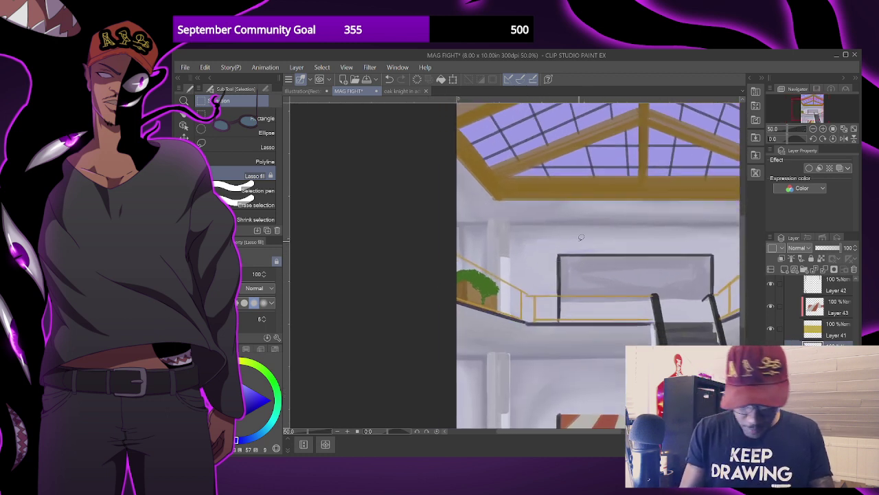
key("b")
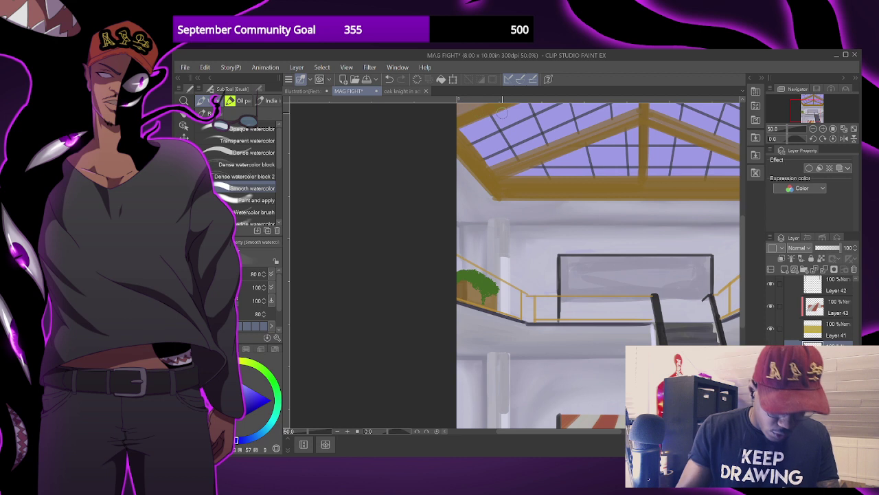
scroll(511, 236, "up", 1)
left_click(466, 214, "alt")
key("[")
key("bracketleft")
key("bracketleft")
key("bracketleft")
key("bracketleft")
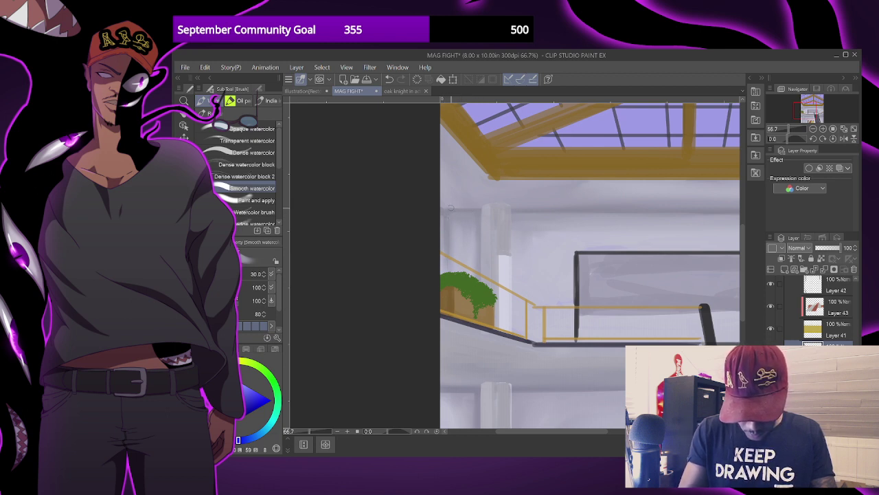
Examine the walls, balcony railings, pillars and staircase of the mall background close up and as a whole.
scroll(585, 207, "down", 1)
left_click_drag(584, 207, 518, 234)
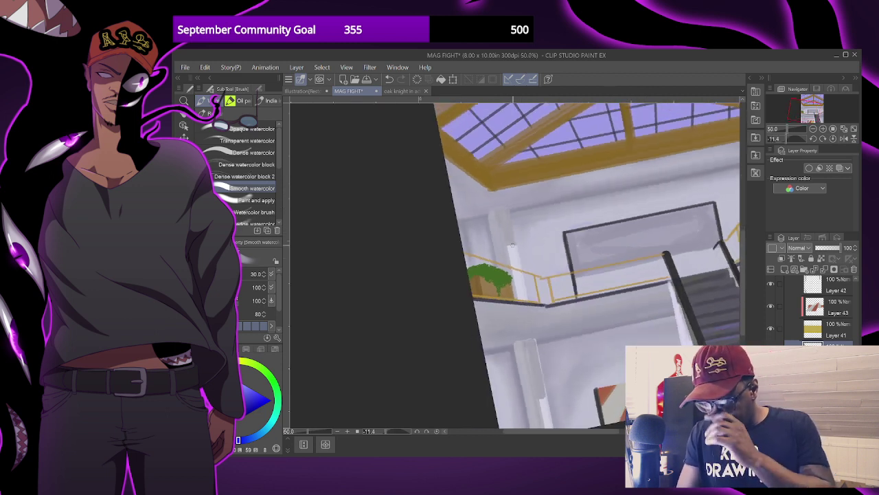
left_click_drag(591, 231, 573, 240)
scroll(588, 249, "down", 1)
scroll(575, 214, "down", 1)
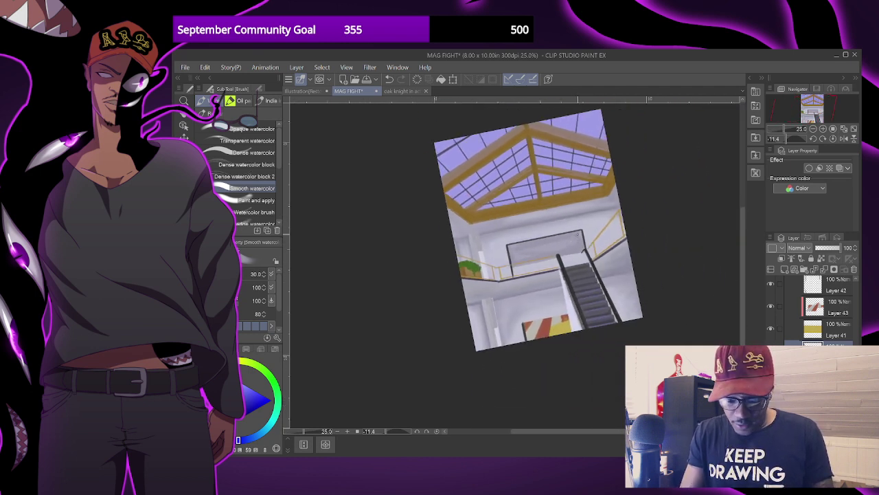
scroll(574, 241, "up", 1)
scroll(616, 240, "up", 1)
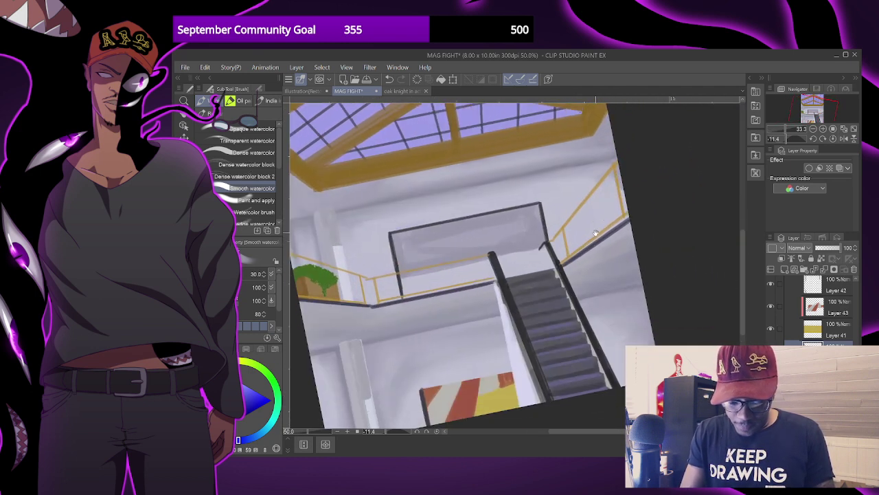
scroll(567, 245, "up", 1)
left_click_drag(567, 245, 564, 230)
scroll(562, 230, "down", 1)
left_click_drag(559, 273, 565, 247)
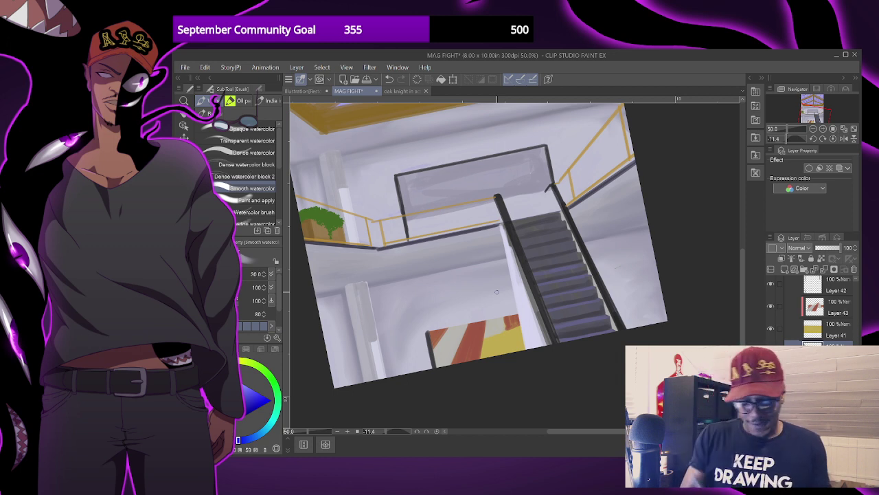
left_click(431, 430)
scroll(513, 243, "up", 5)
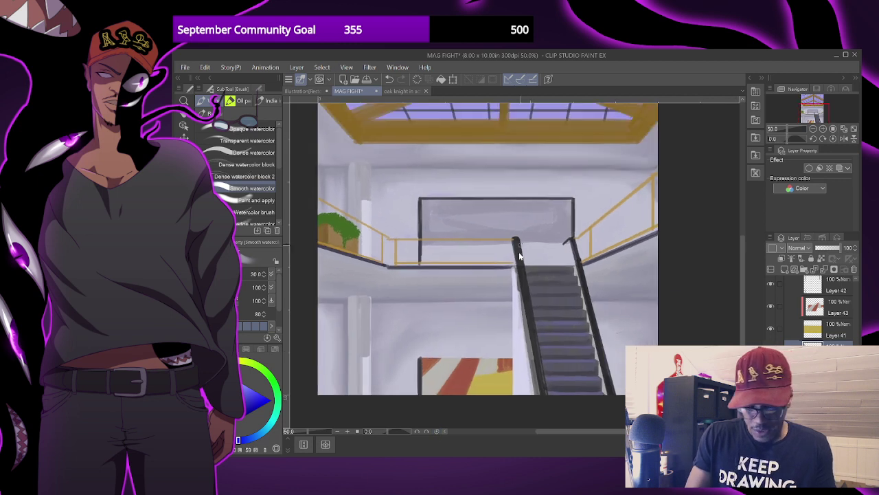
scroll(513, 244, "up", 1)
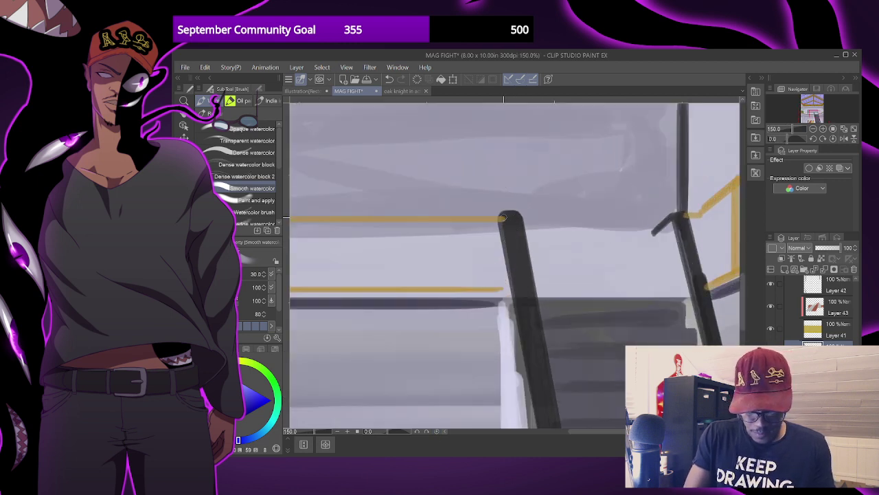
scroll(508, 204, "down", 4)
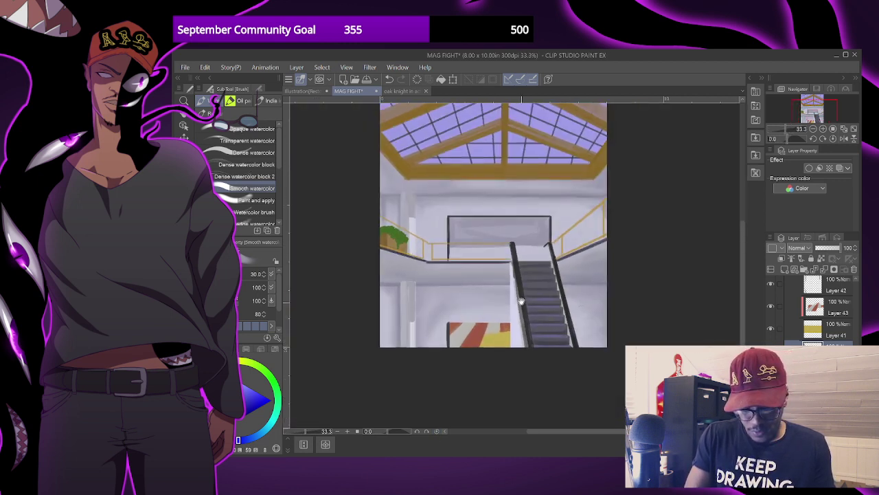
left_click_drag(510, 265, 520, 282)
scroll(519, 278, "down", 1)
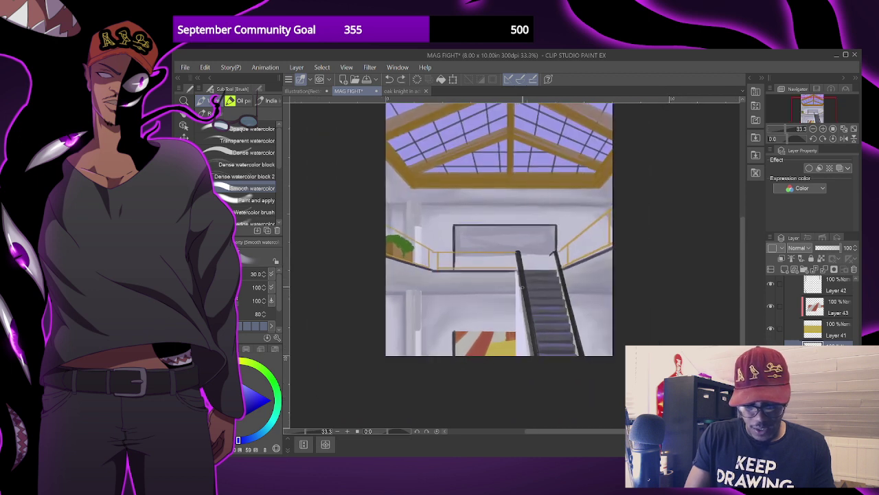
scroll(517, 287, "up", 3)
scroll(514, 289, "down", 1)
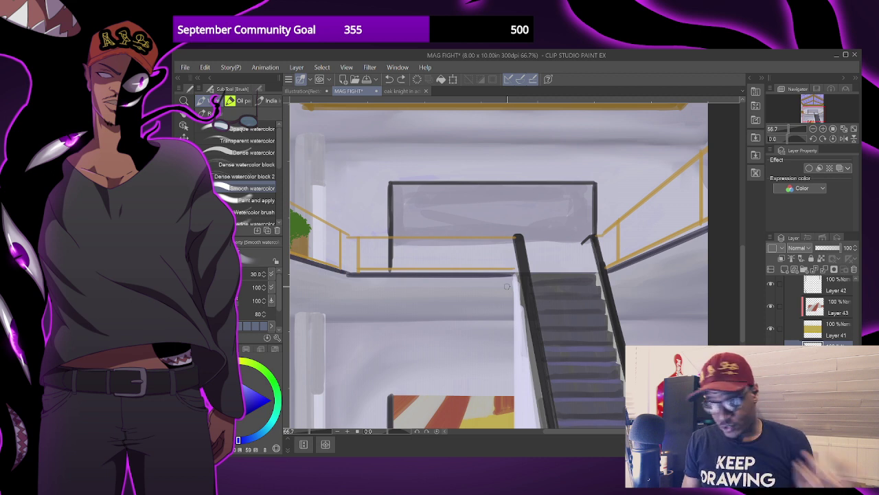
key("ctrl+minus")
left_click_drag(605, 235, 599, 321)
key("ctrl+minus")
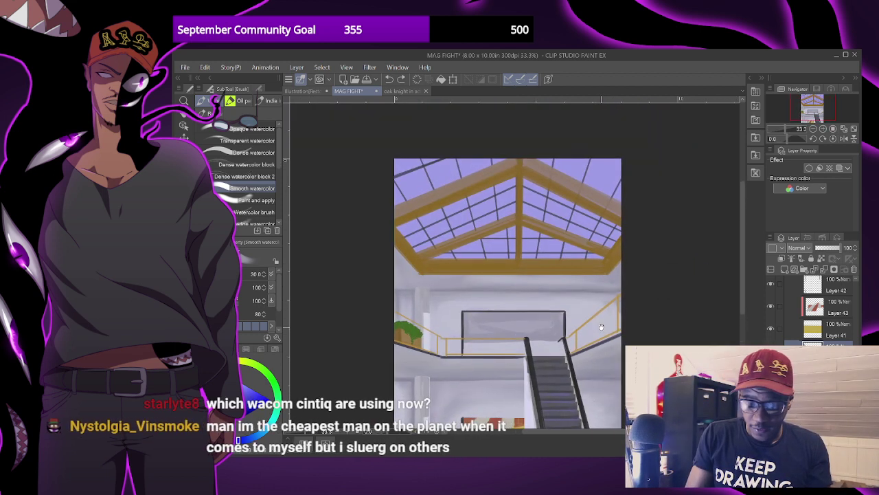
key("ctrl+plus")
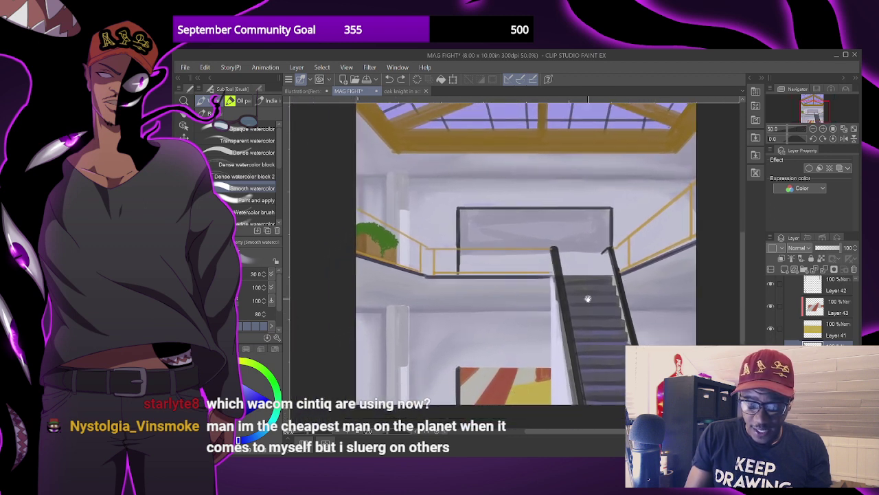
left_click_drag(596, 294, 624, 288)
Switch to Layer 38 with the yellow ceiling beam and railings, and load its painted area as a selection.
scroll(824, 309, "down", 6)
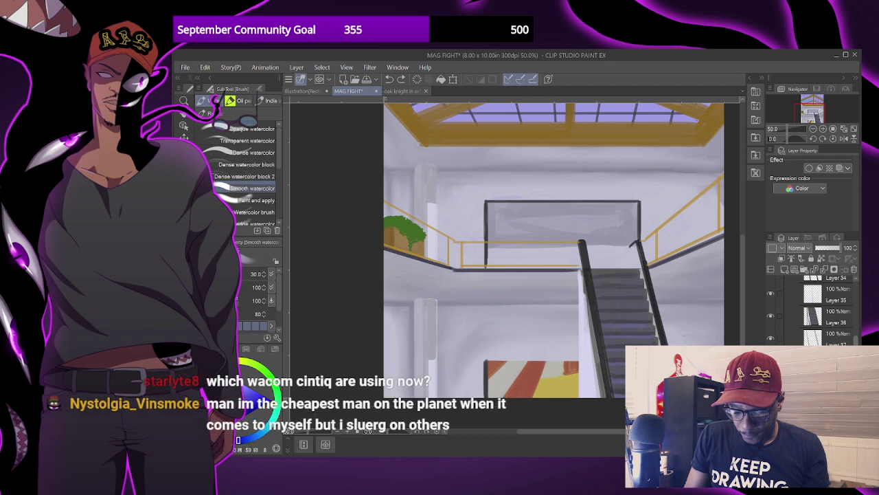
scroll(857, 330, "down", 3)
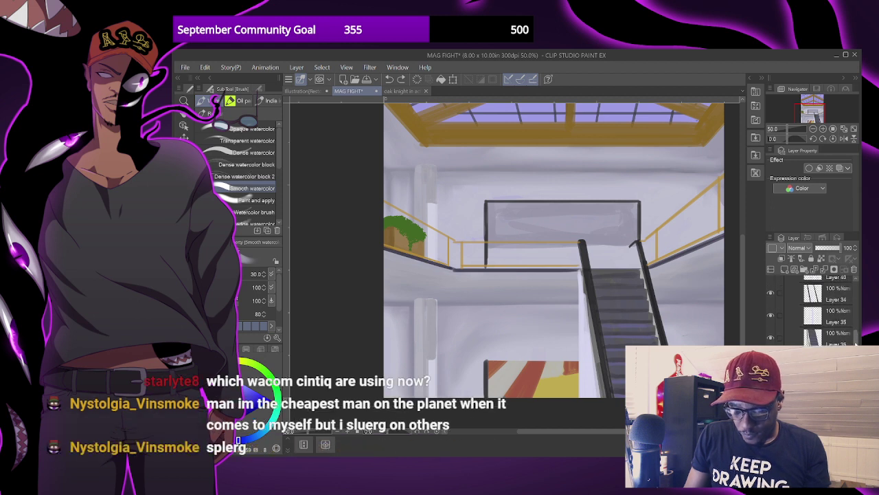
left_click_drag(857, 329, 857, 325)
left_click(834, 326)
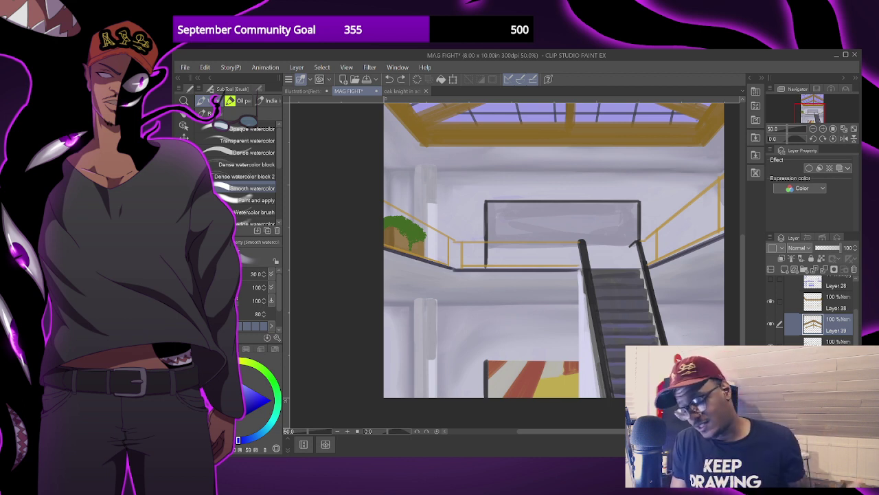
left_click(835, 302)
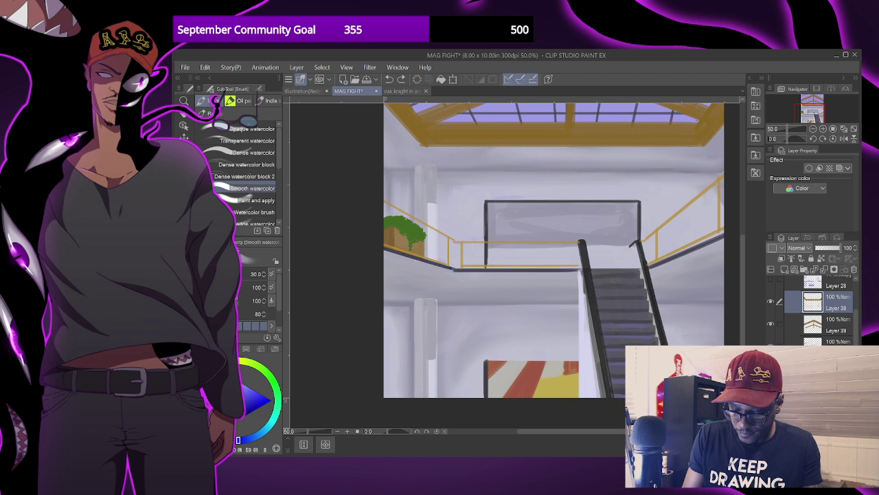
left_click(812, 301, "ctrl")
Show the line sketch in Folder 5 over the painted ceiling and walls.
left_click_drag(530, 177, 536, 238)
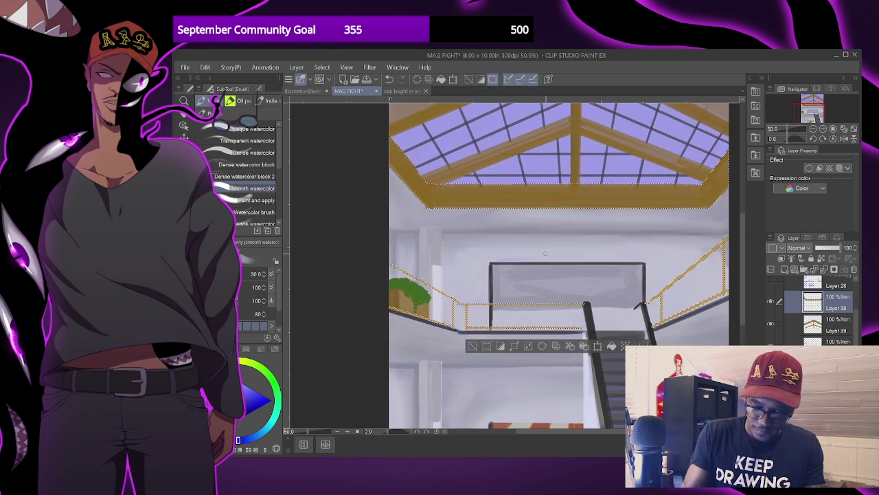
left_click_drag(856, 336, 854, 311)
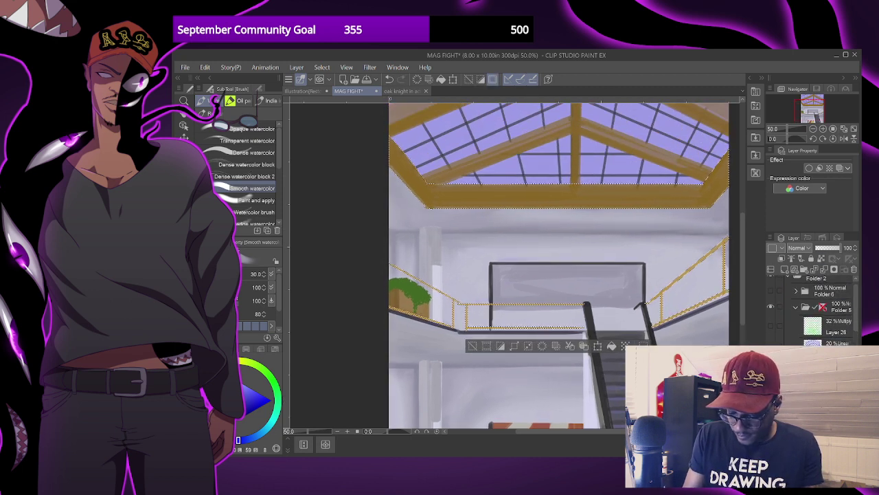
left_click(771, 306)
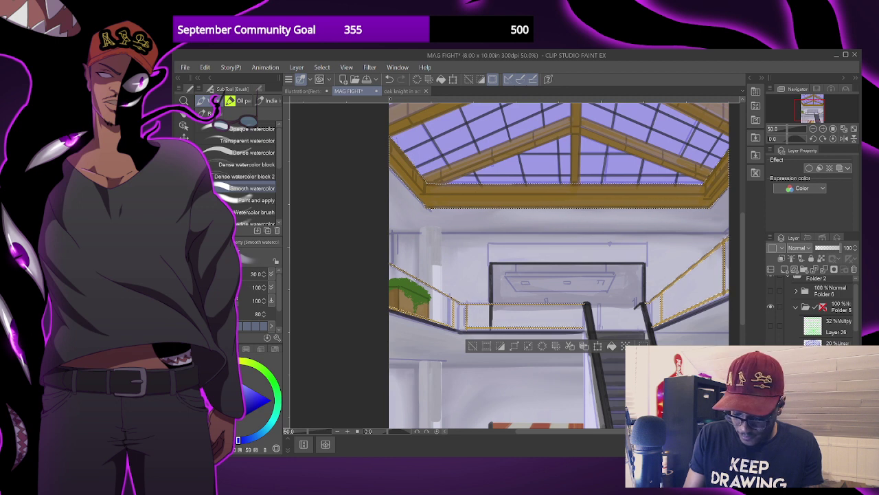
Sample a brown tone from the front ceiling beam and set up the Dense watercolor brush at size 30.
left_click(453, 197, "alt")
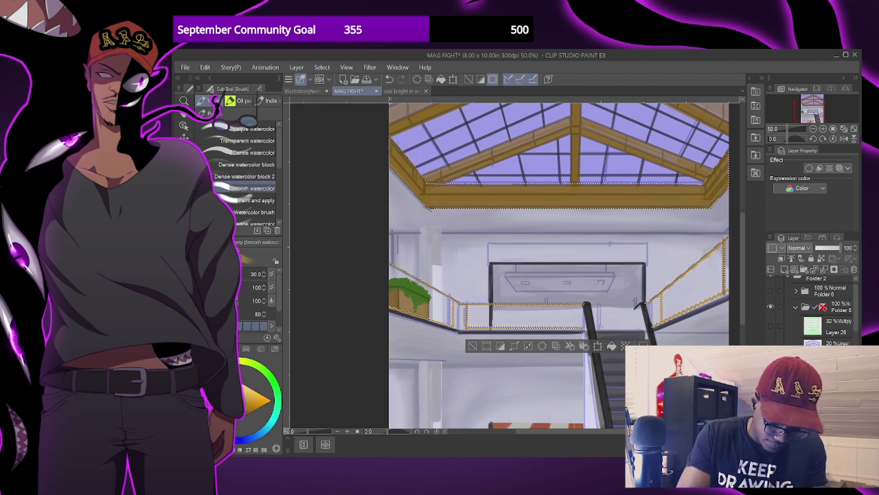
key("]")
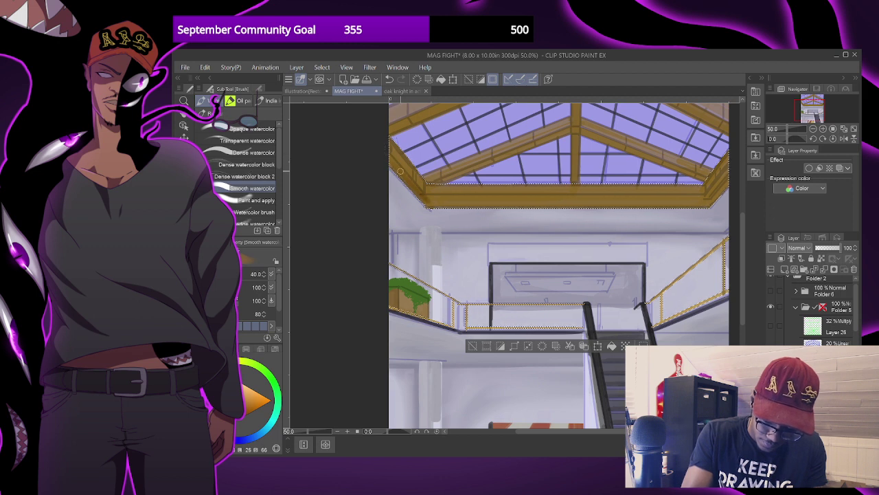
left_click(268, 153)
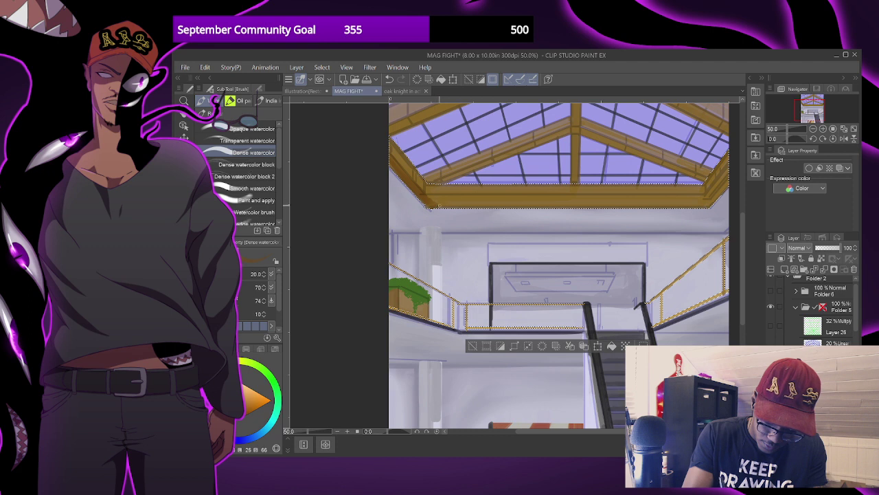
left_click_drag(440, 206, 378, 184)
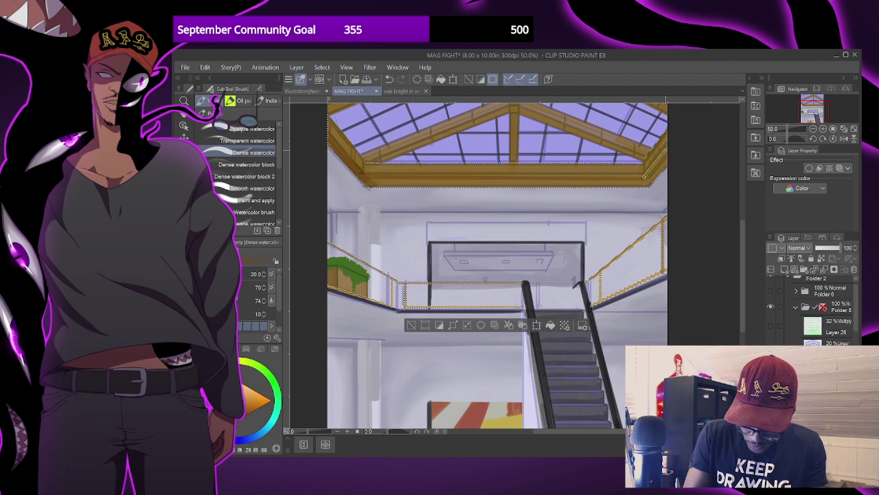
key("bracketright")
key("bracketright")
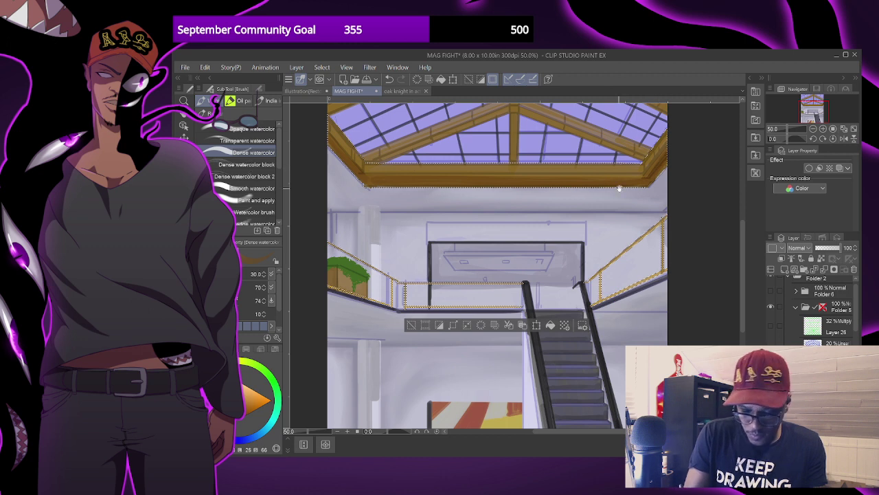
Paint over the near corner and inner edge of the front ceiling beam with yellow-brown tones sampled from it.
left_click_drag(612, 182, 625, 189)
left_click(377, 177, "alt")
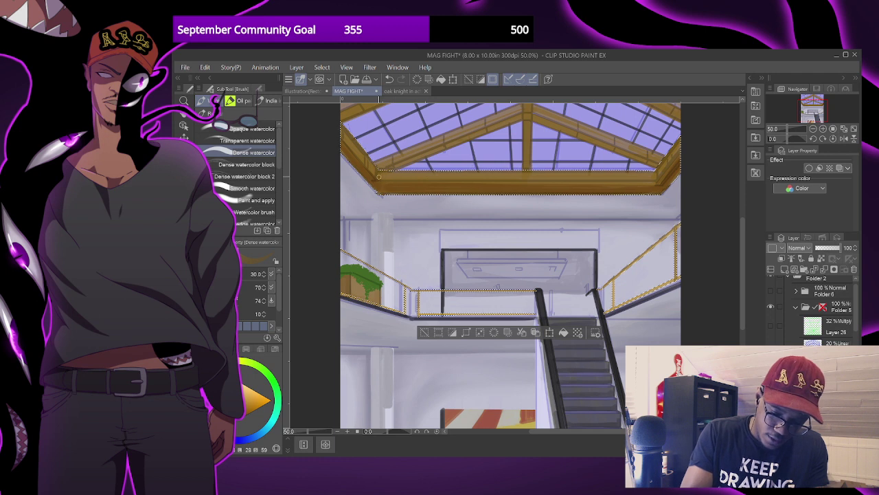
left_click(384, 173, "alt")
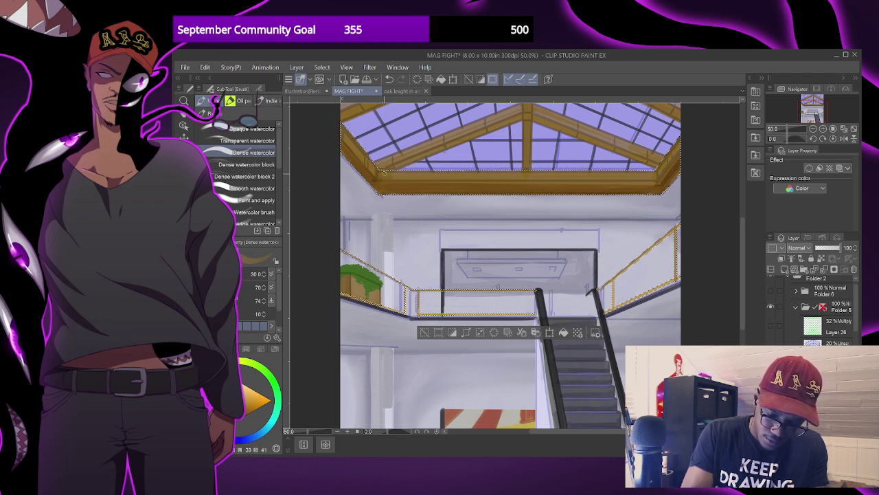
left_click(383, 178, "alt")
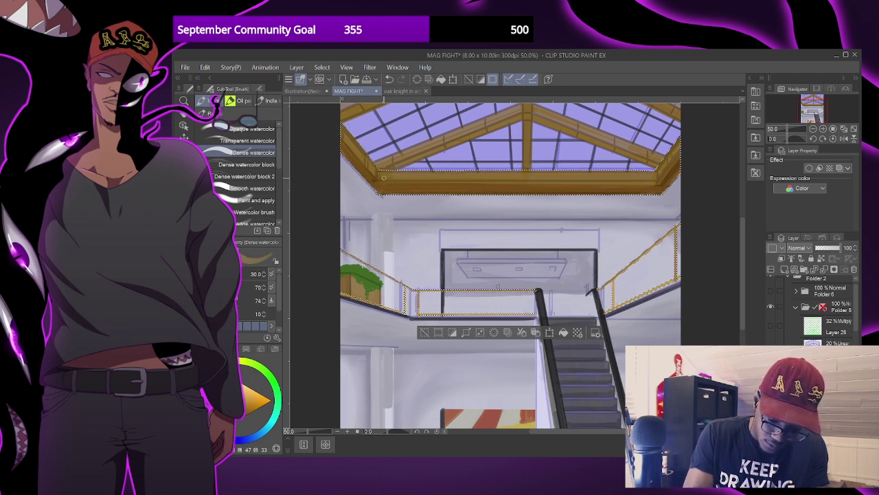
left_click(410, 177, "alt")
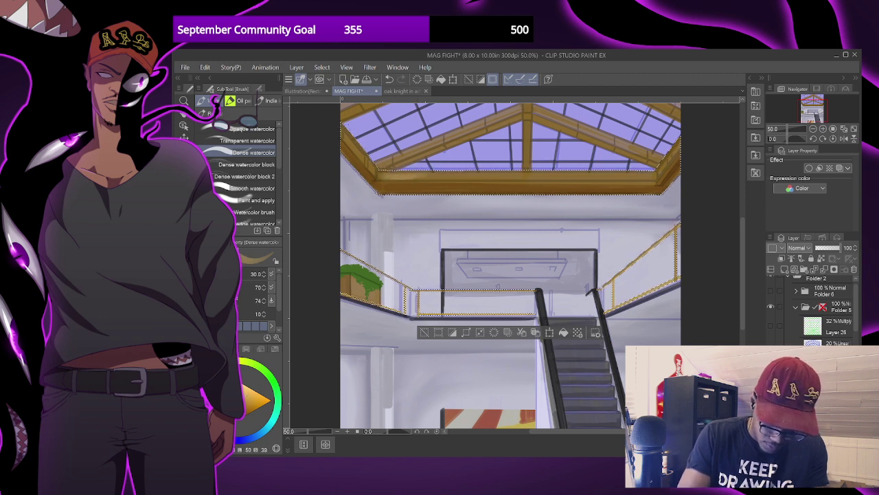
left_click_drag(393, 176, 427, 176)
Examine the ceiling beams and balcony railings on a rotated canvas and return the canvas to its upright orientation.
left_click_drag(594, 110, 505, 137)
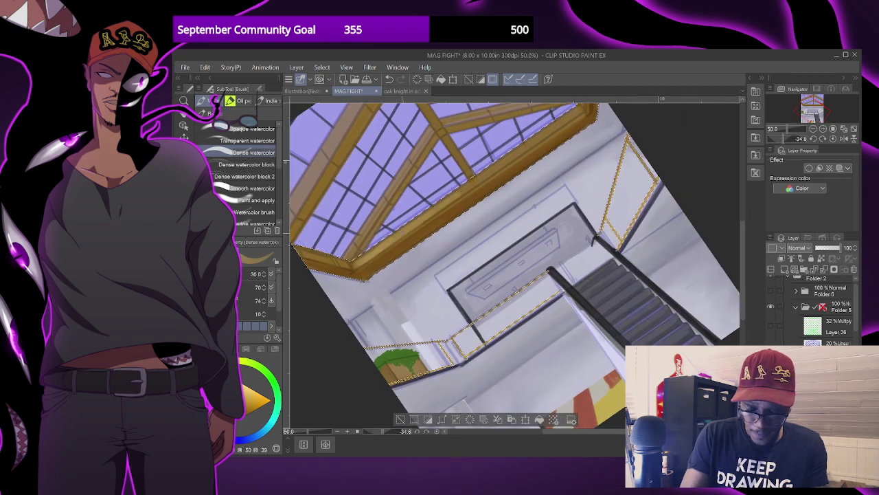
left_click_drag(553, 129, 521, 167)
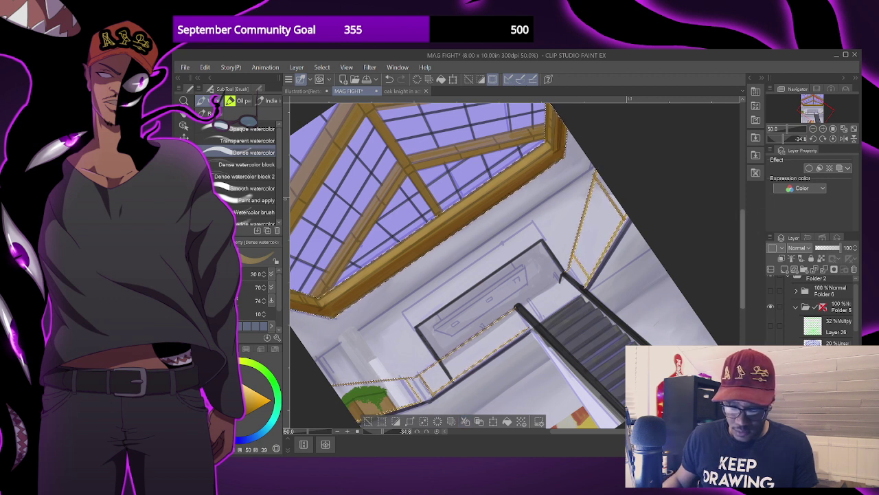
mouse_move(616, 280)
left_mouse_down()
mouse_move(587, 280)
mouse_move(604, 280)
left_mouse_up()
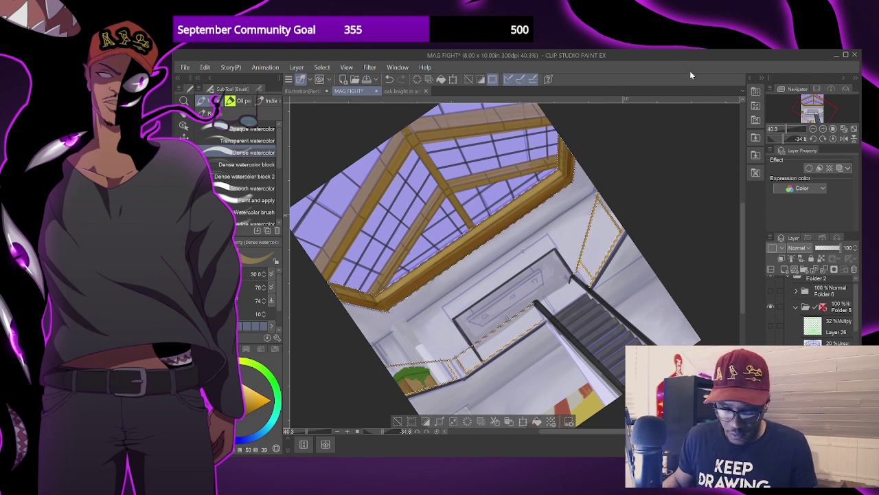
mouse_move(719, 51)
left_mouse_down()
mouse_move(728, 65)
mouse_move(728, 55)
left_mouse_up()
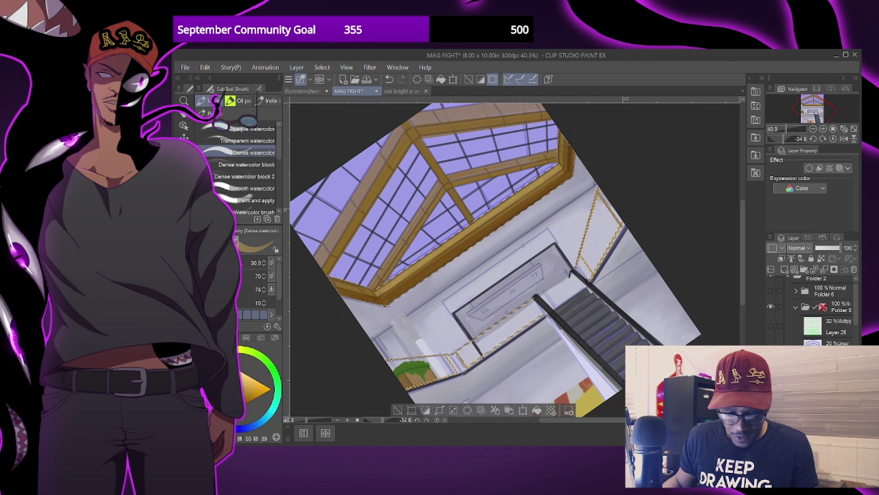
left_click(436, 421)
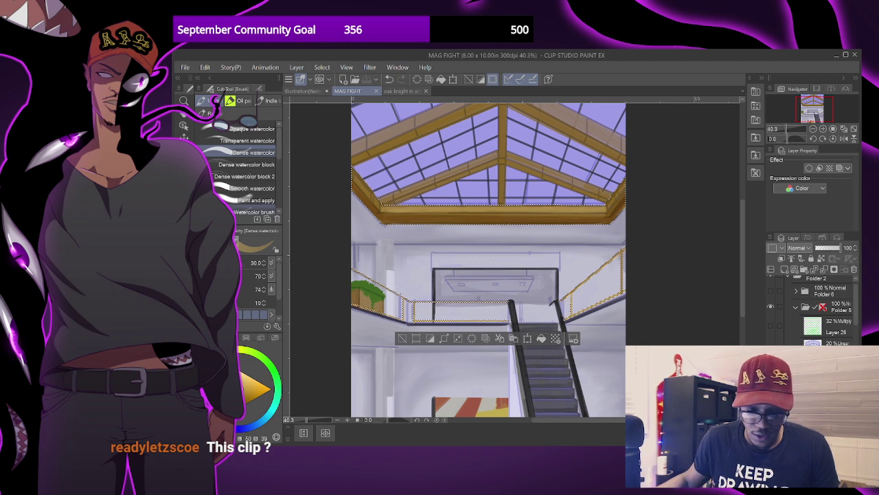
Switch to the oak knight in action illustration and examine the whole picture.
left_click(405, 91)
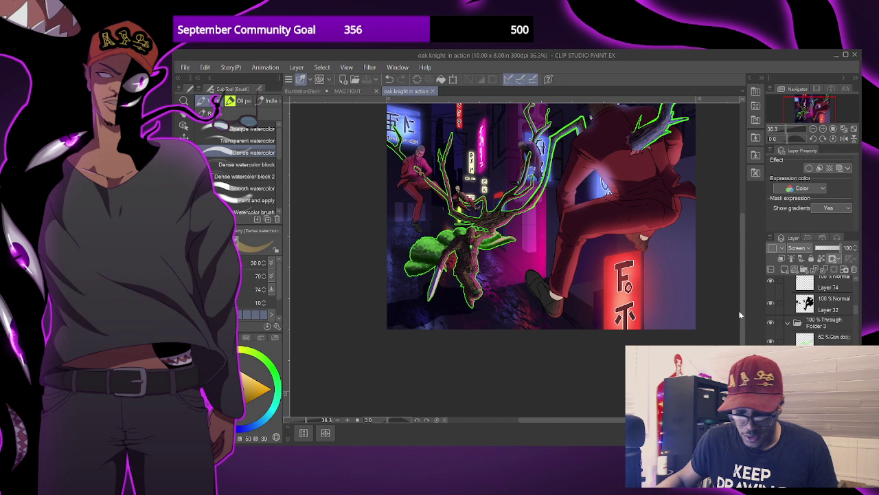
scroll(713, 302, "up", 4)
scroll(709, 296, "down", 2)
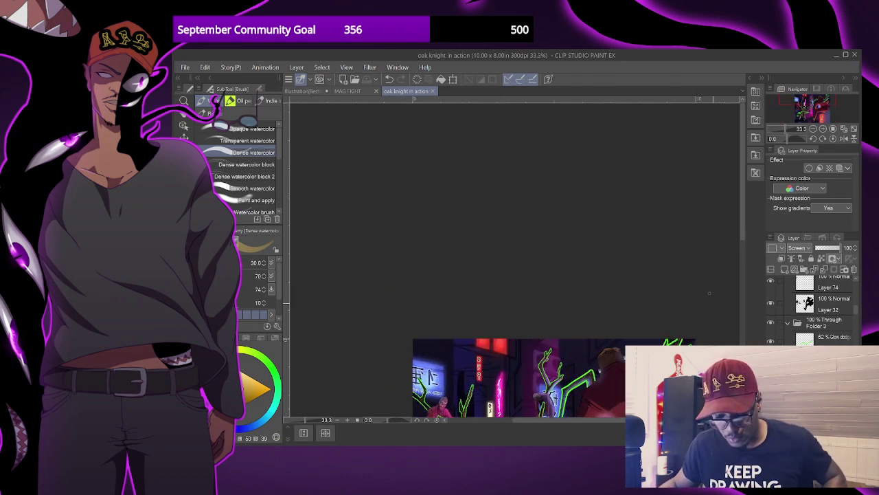
scroll(746, 243, "up", 1)
left_click_drag(746, 239, 746, 293)
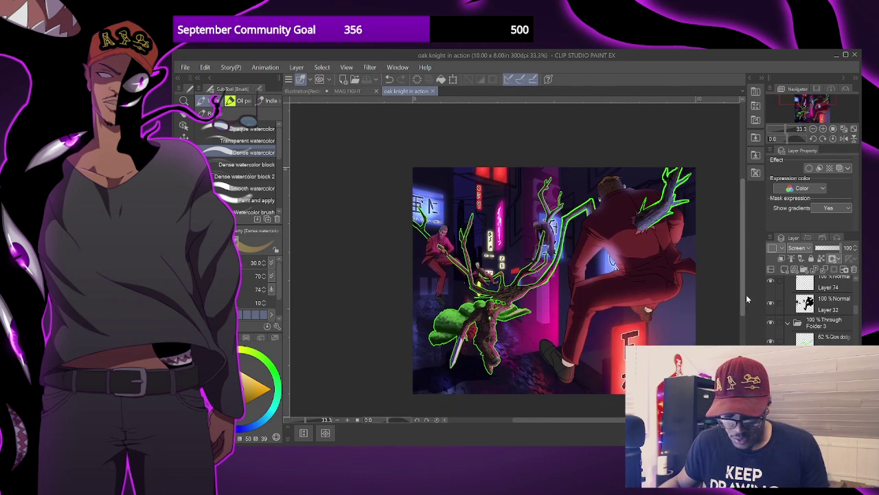
scroll(654, 304, "up", 1)
scroll(654, 305, "down", 1)
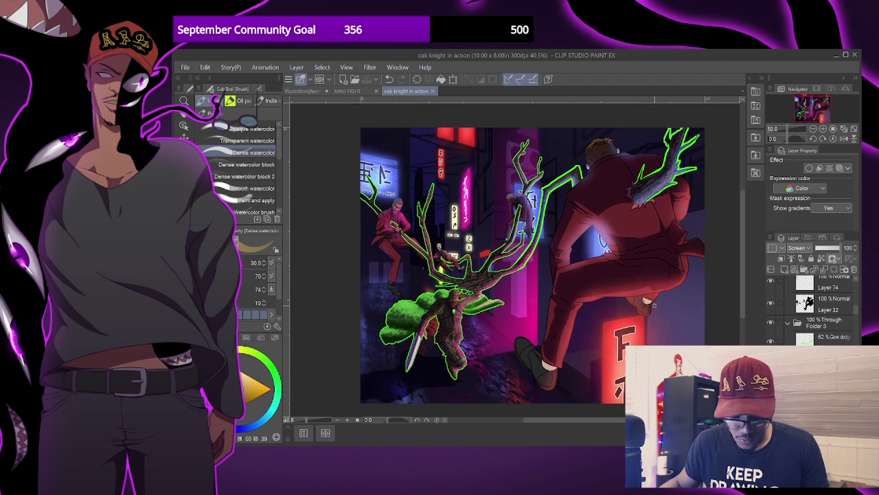
scroll(654, 304, "up", 1)
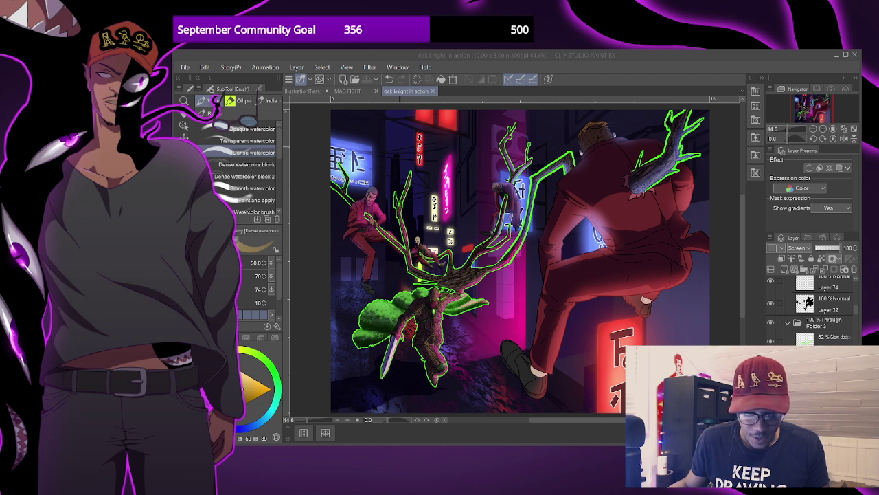
key("alt+Tab")
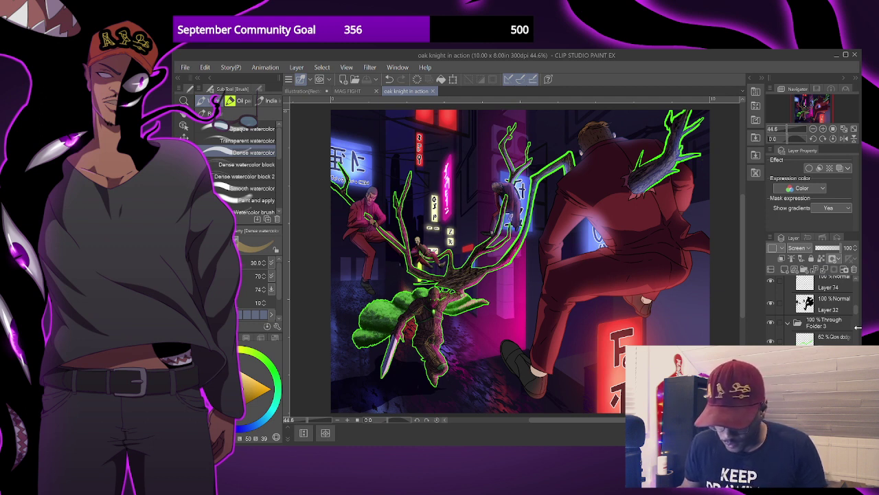
Find and activate the layer directly below Layer 29 in the oak knight illustration.
left_click_drag(856, 310, 856, 349)
scroll(824, 311, "down", 8)
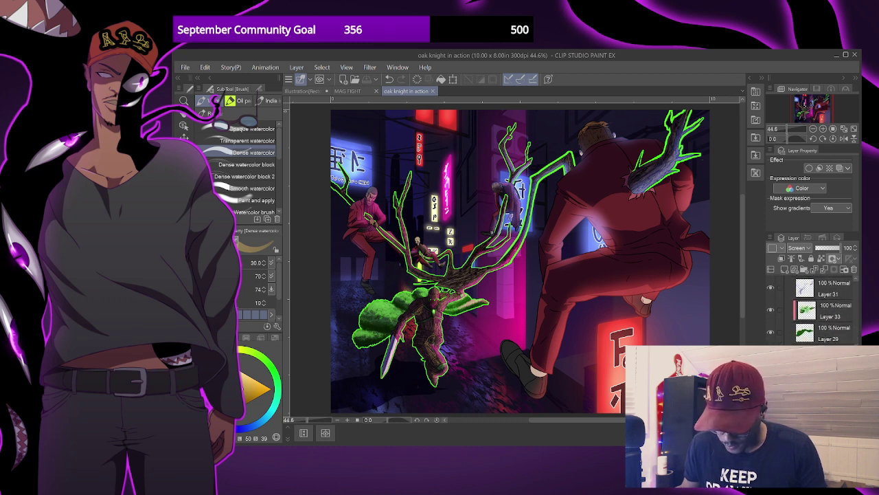
scroll(824, 311, "down", 8)
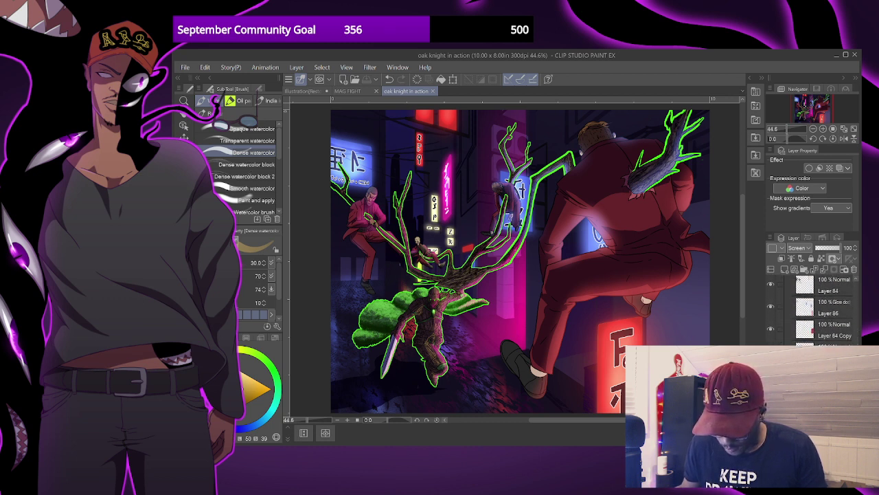
left_click_drag(856, 392, 855, 342)
scroll(855, 342, "down", 8)
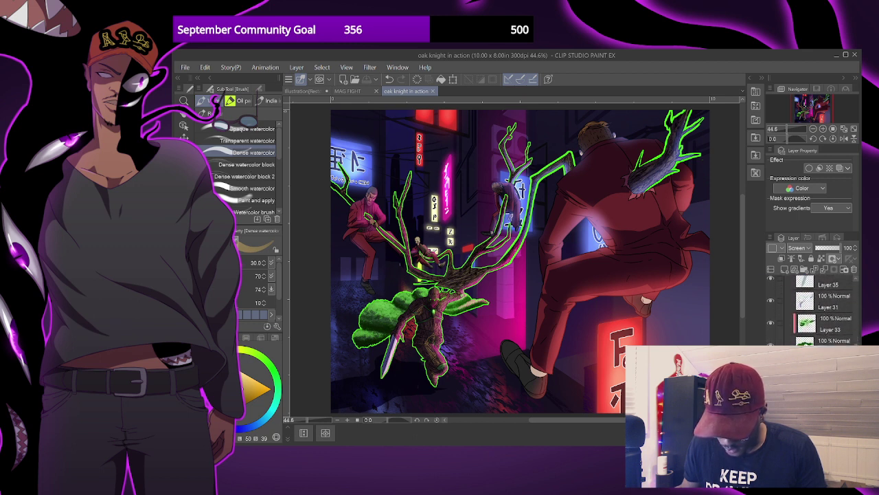
left_click(824, 367)
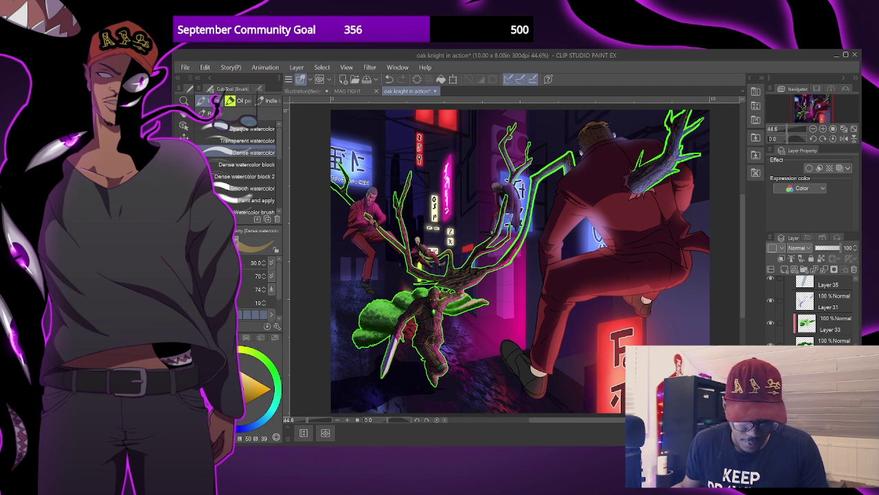
Load the oak knight's painted area as a selection and shrink it.
left_click(462, 101)
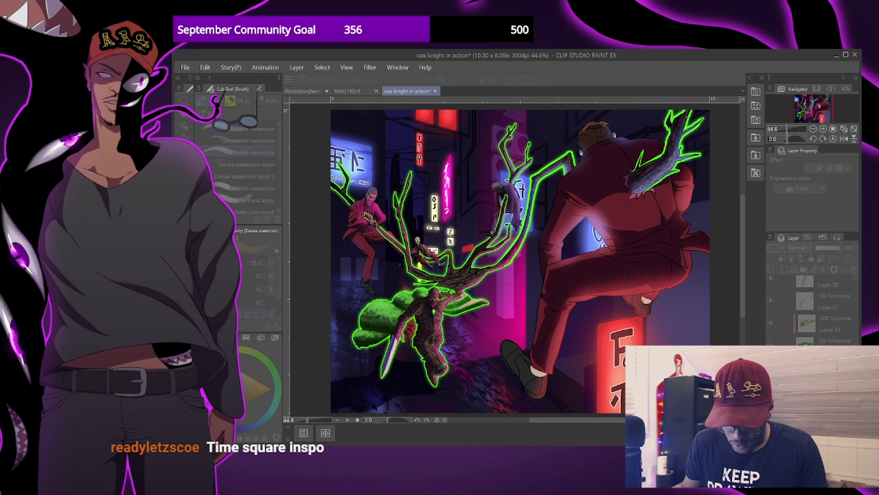
key("Tab")
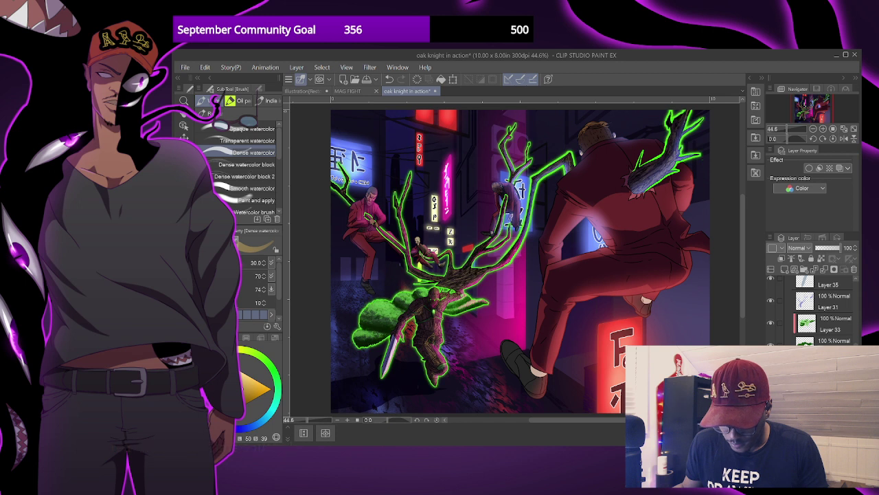
left_click(492, 319)
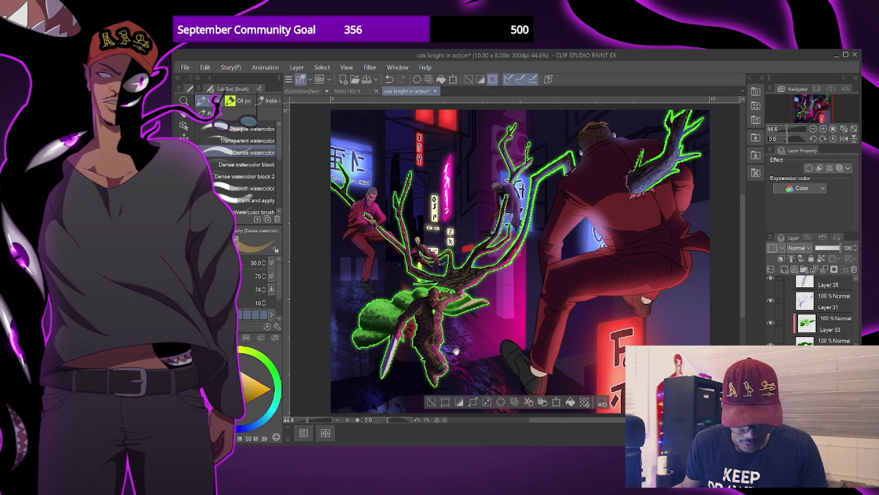
left_click(485, 403)
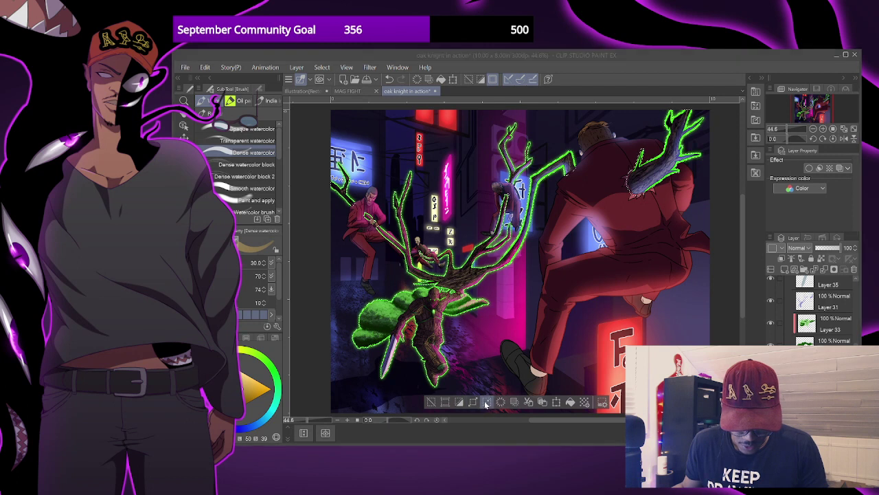
key("Return")
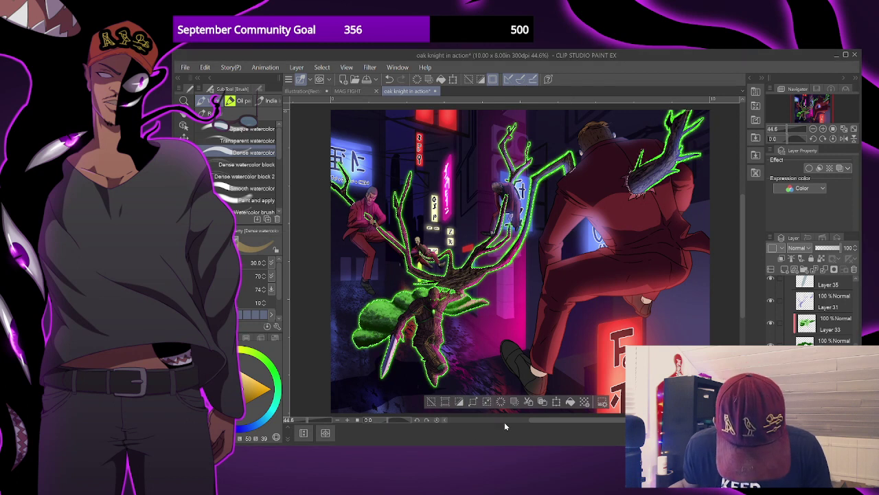
left_click(429, 404)
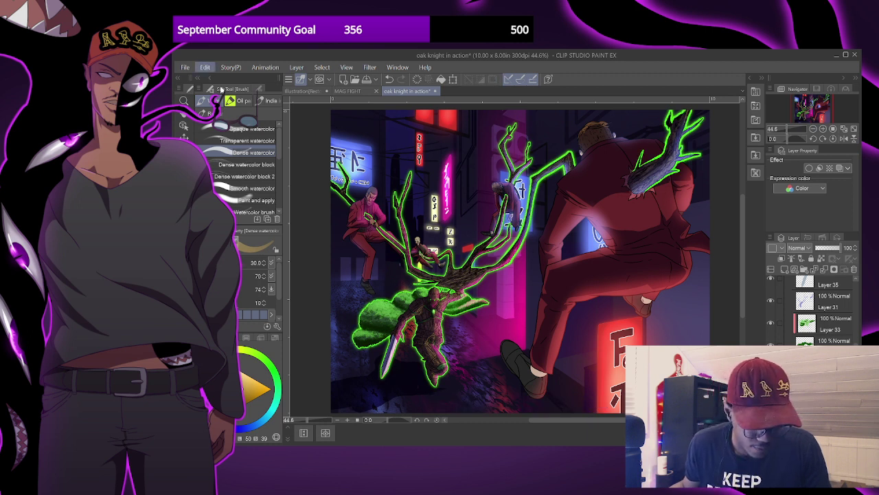
key("ctrl+z")
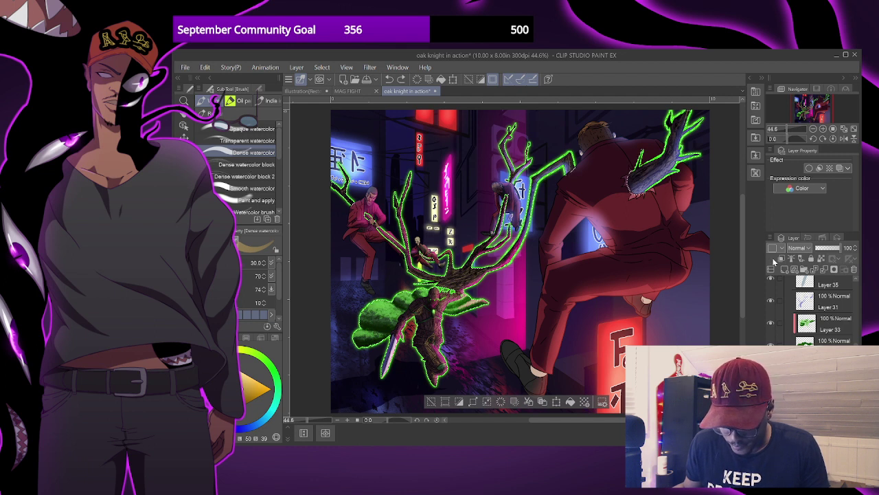
Hide the layer directly below Layer 29 and add a new raster layer, keeping the oak knight selection active.
left_click(771, 367)
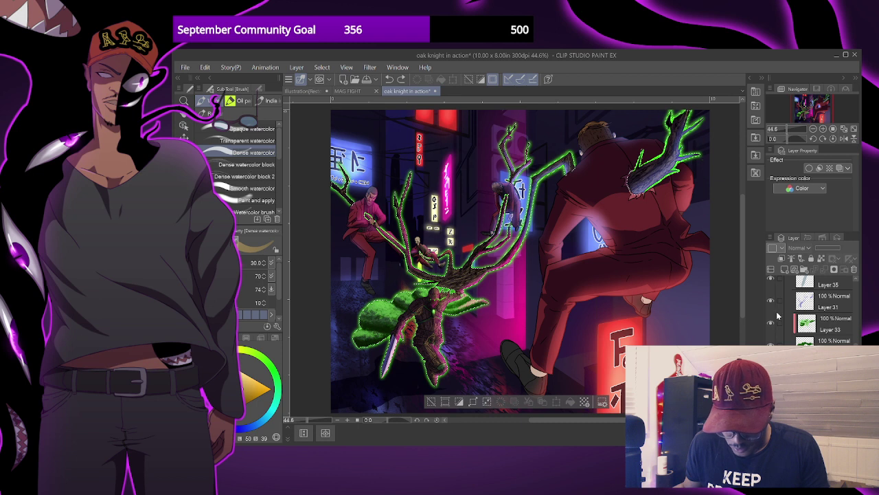
left_click(784, 269)
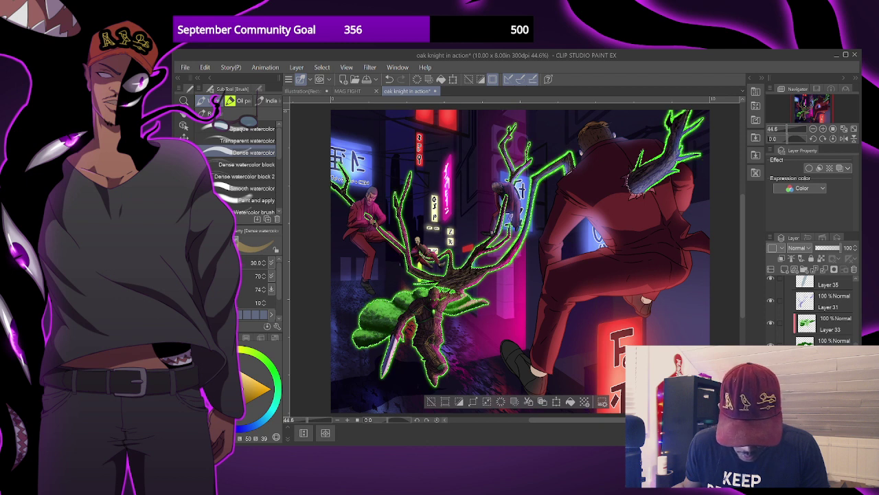
scroll(439, 283, "up", 1)
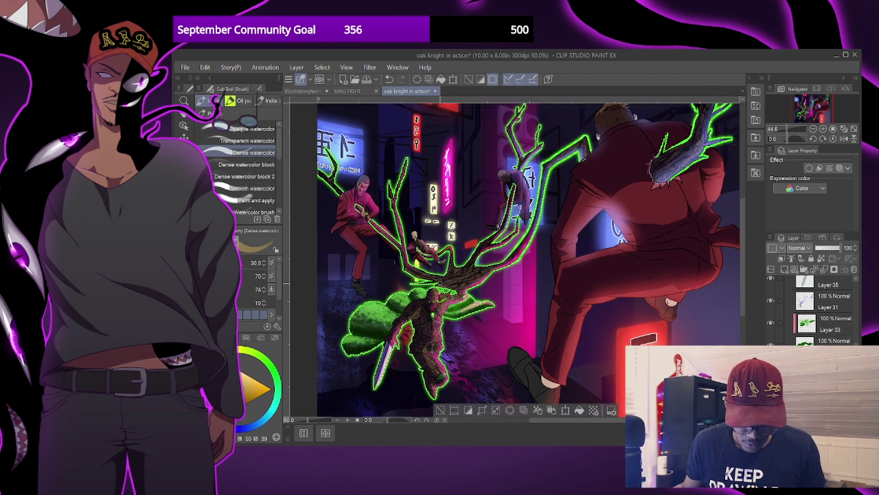
scroll(479, 312, "up", 8)
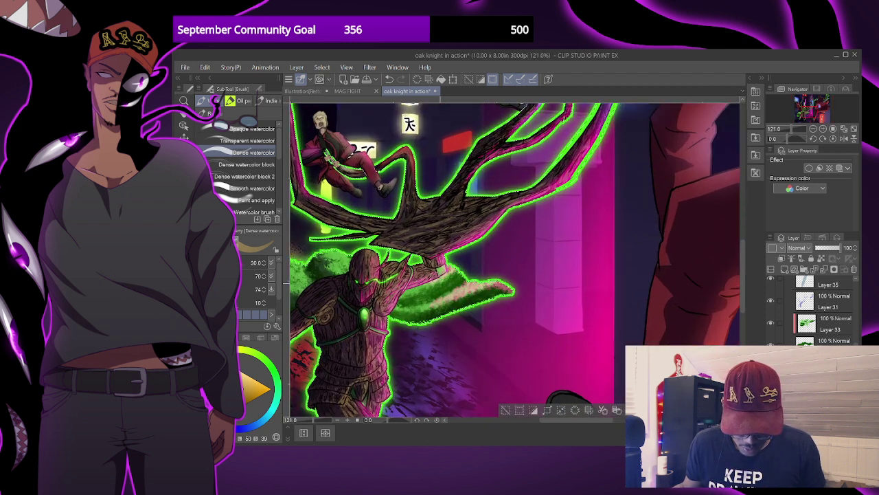
Sample the bright green from the oak knight's outline and undo the previous green fill around the figure.
scroll(529, 281, "up", 6)
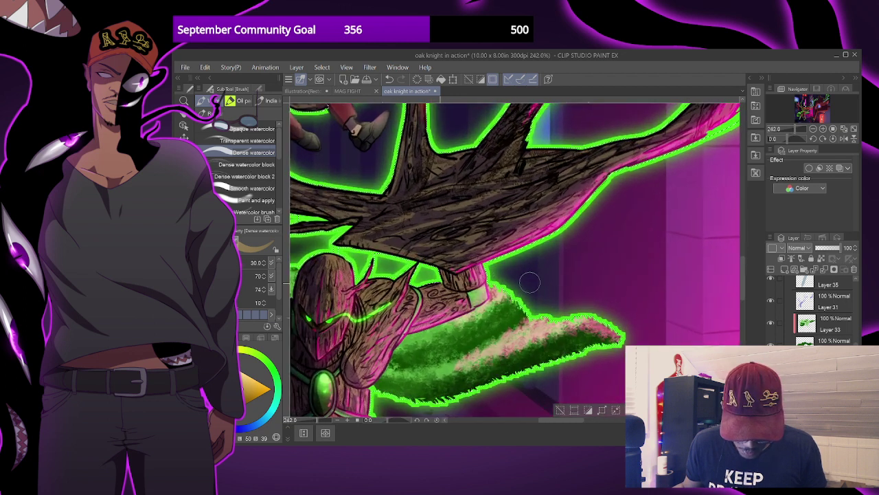
scroll(528, 281, "up", 2)
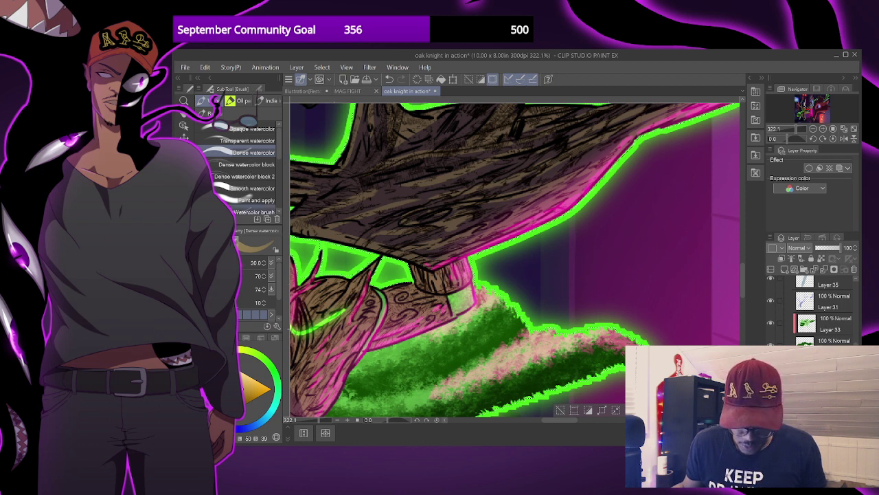
left_click(569, 211, "alt")
left_click(588, 282, "alt")
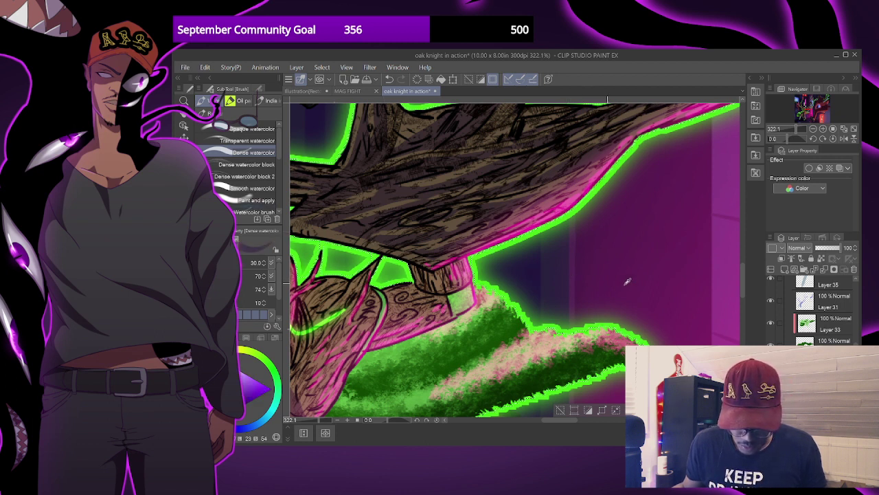
left_click(496, 245, "alt")
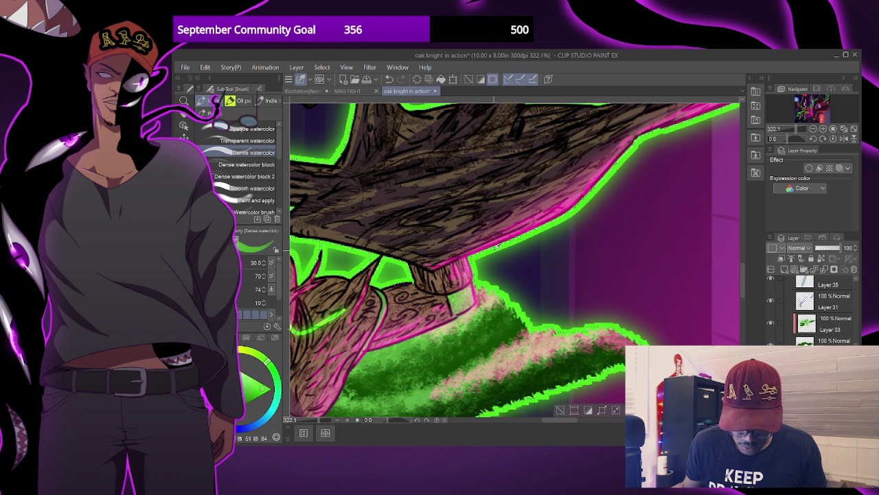
left_click(601, 410)
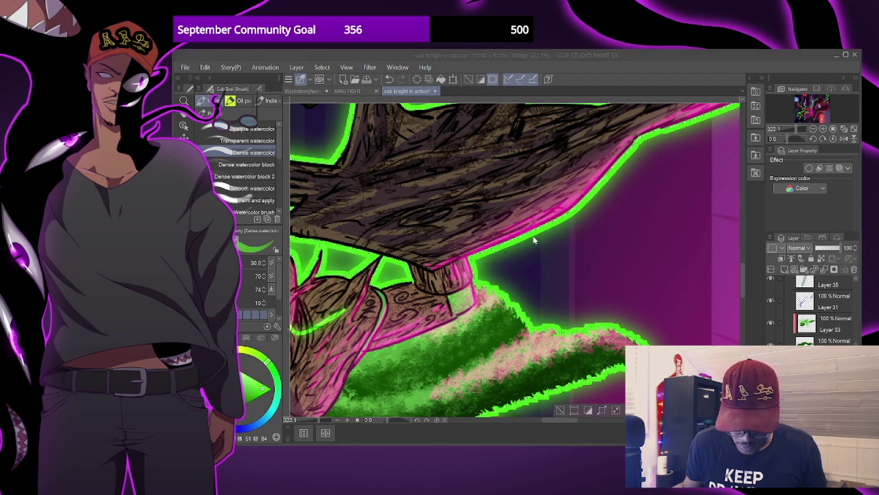
left_click(578, 235)
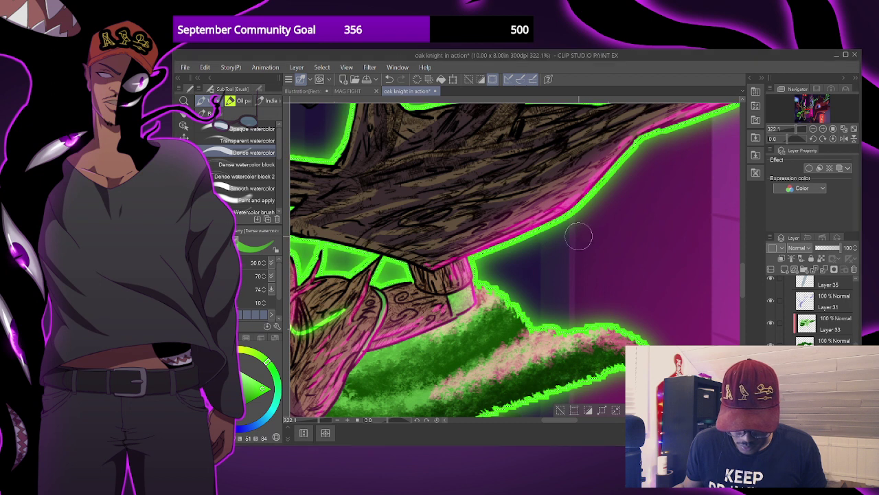
key("ctrl+z")
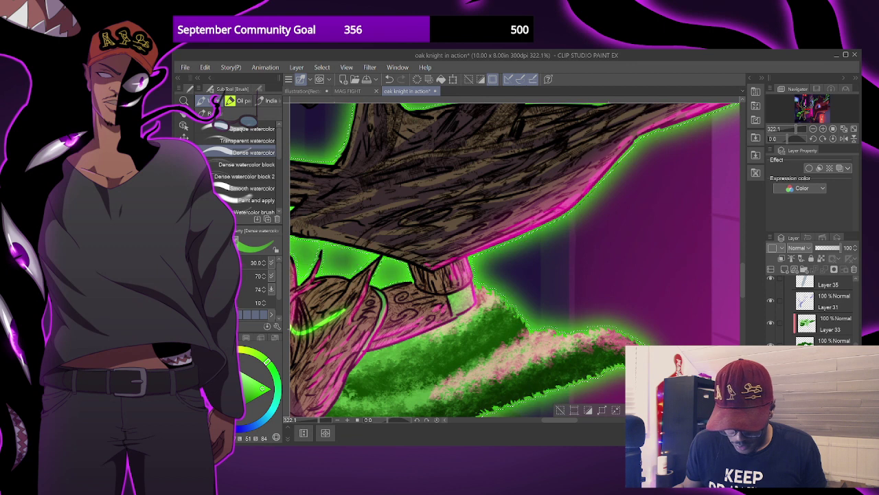
Fill the oak knight selection with a more luminous green and clear the selection.
left_click(259, 381)
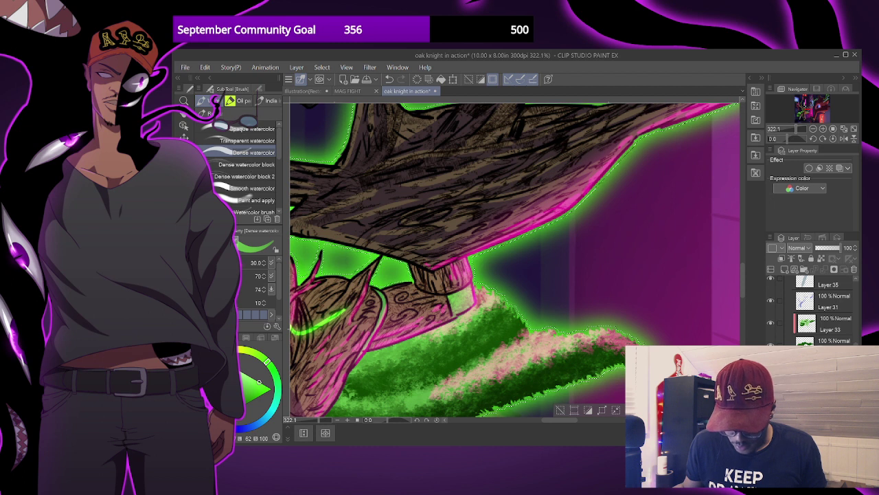
key("alt+Delete")
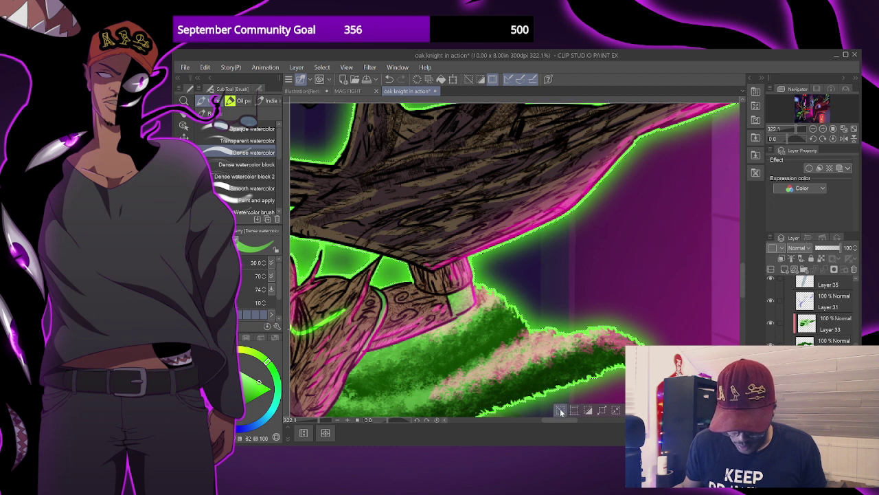
left_click(560, 410)
Choose the Sand cloud brush from the nature decoration brushes and enlarge its size to about 673.6.
scroll(516, 257, "down", 5)
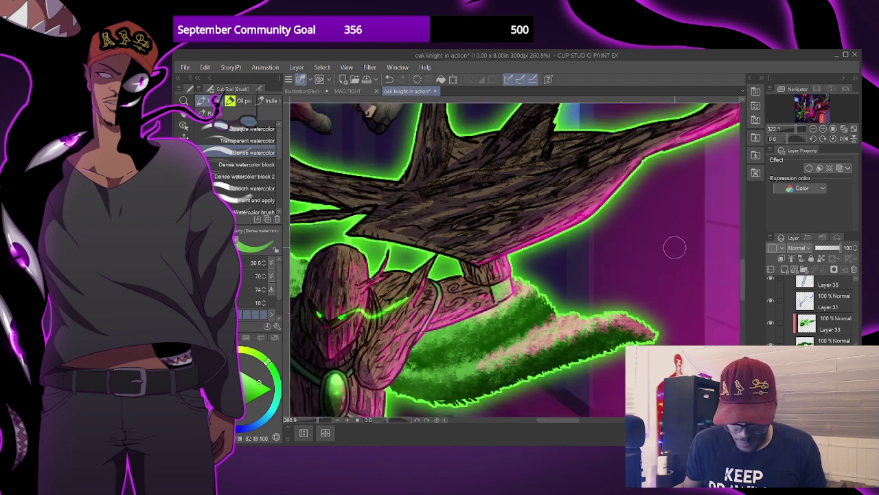
scroll(515, 258, "down", 6)
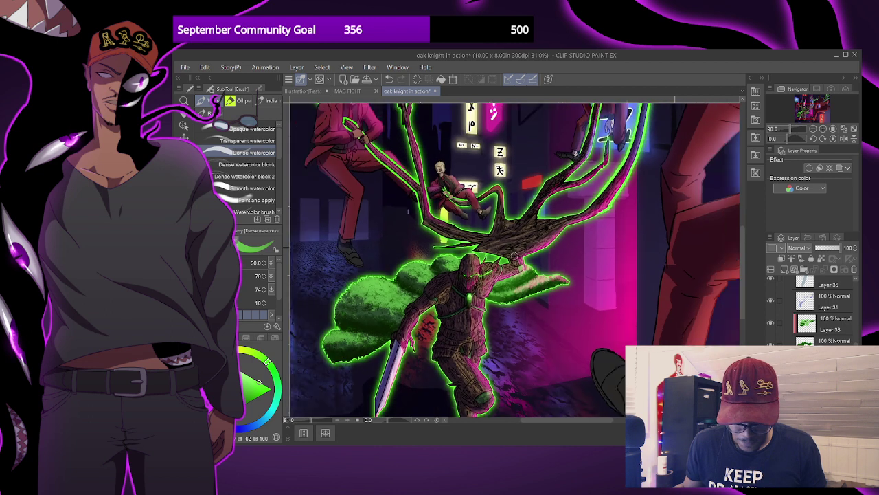
scroll(516, 258, "down", 3)
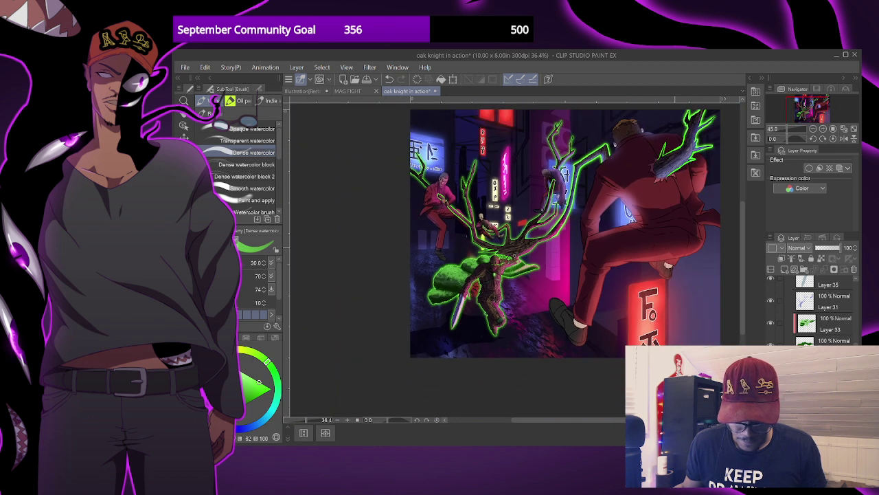
scroll(560, 235, "up", 2)
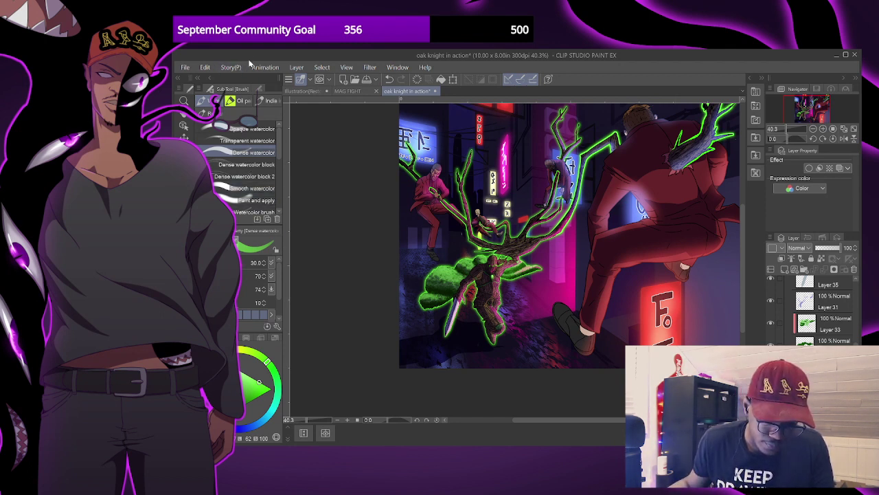
left_click_drag(250, 61, 266, 50)
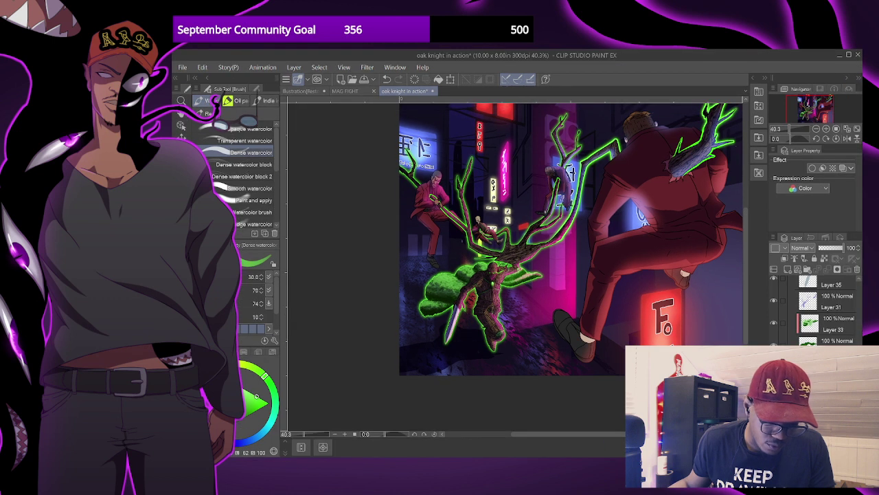
key("b")
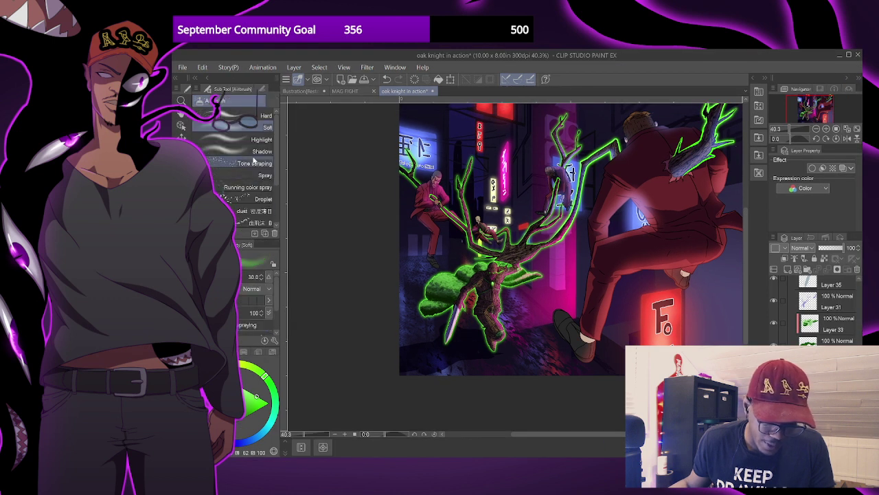
scroll(254, 167, "down", 2)
key("b")
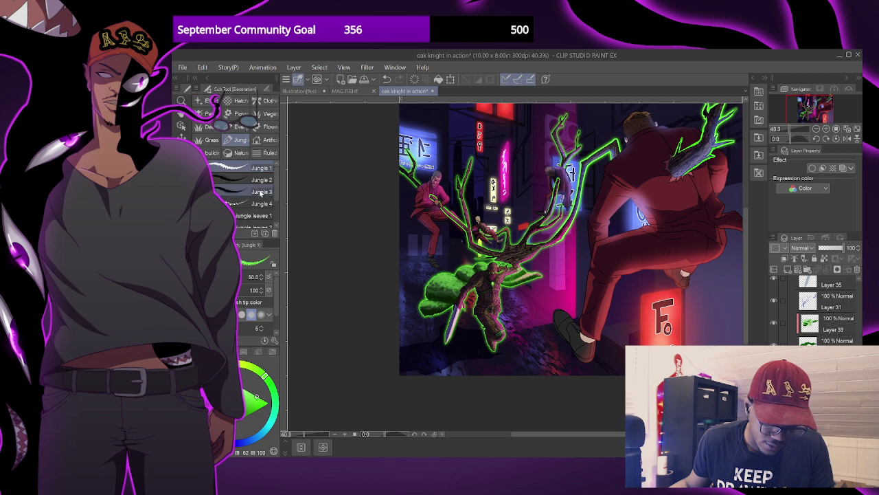
left_click(243, 152)
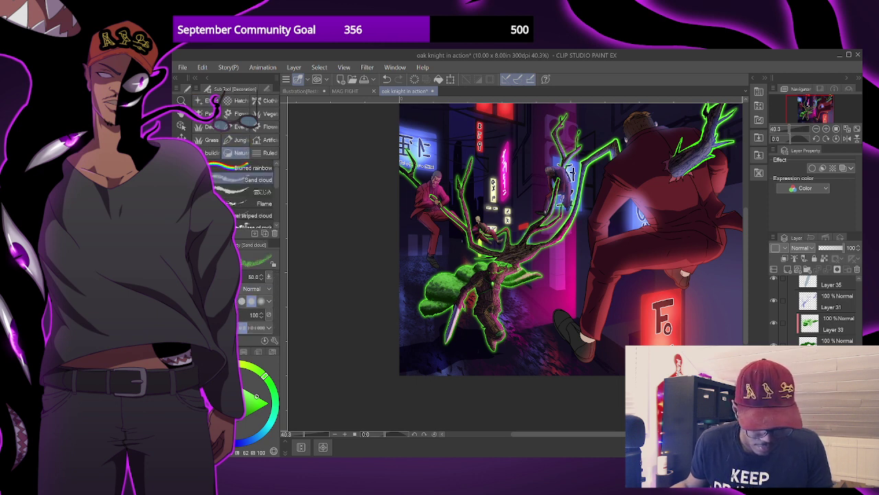
left_click_drag(515, 267, 538, 266, "ctrl+alt")
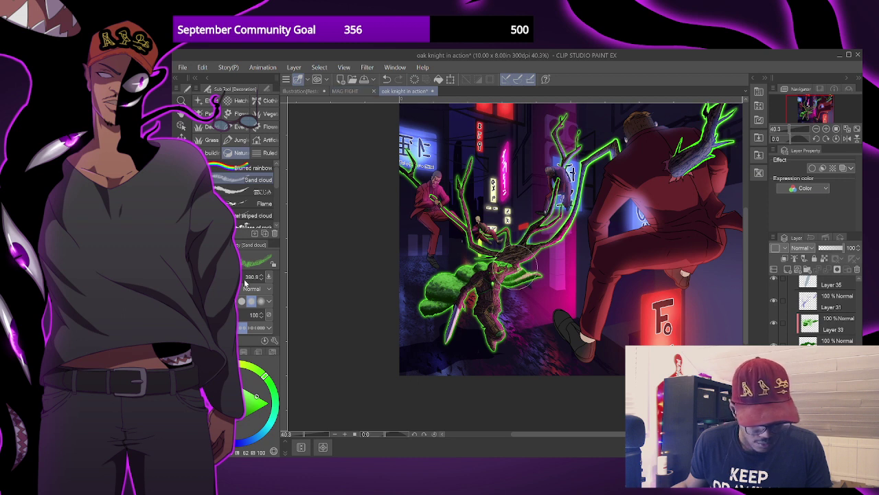
left_click(239, 277)
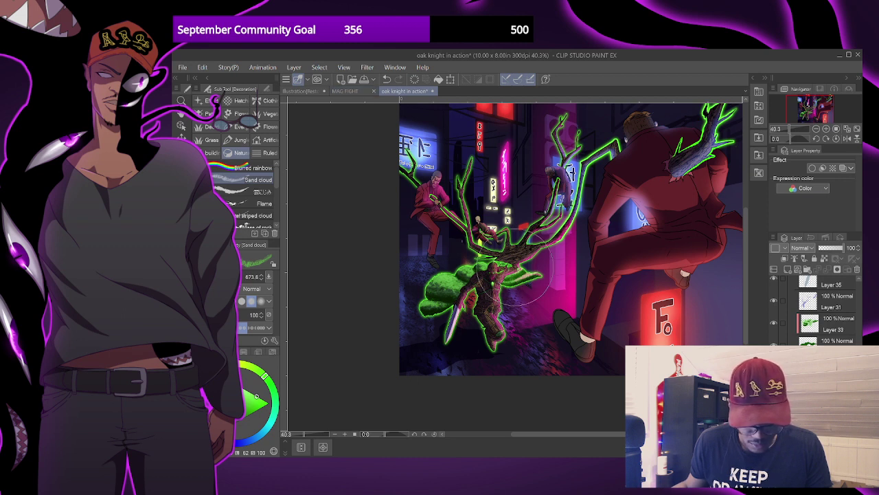
Sample colours around the antlers and knight, and adjust the brush colour to a vivid green.
left_click(463, 203, "alt")
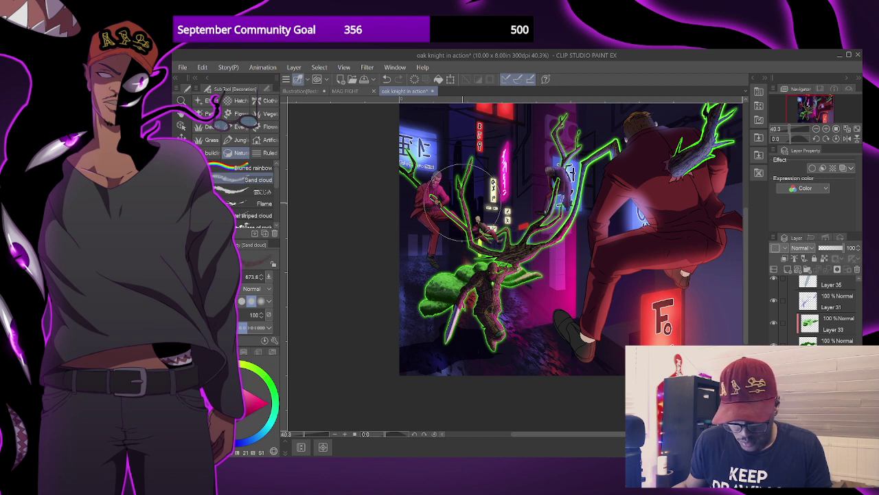
left_click(585, 292, "alt")
left_click(515, 282, "alt")
left_click(514, 282, "alt")
left_click(512, 283, "alt")
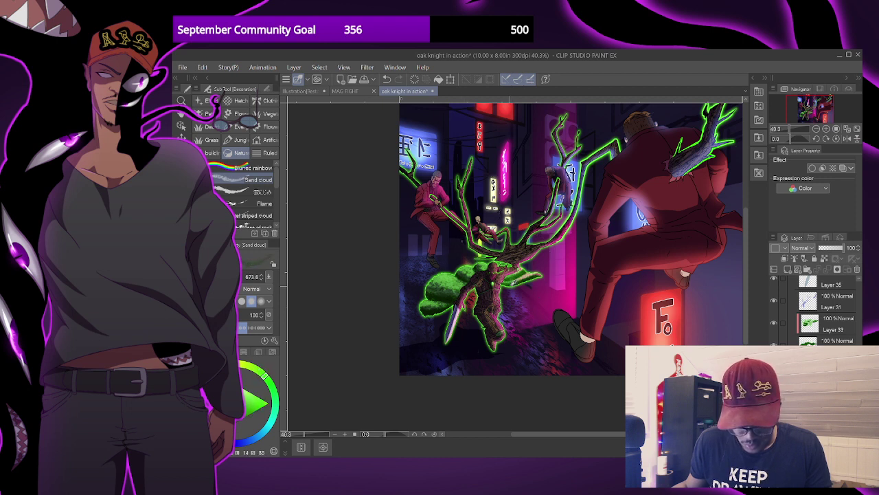
left_click(265, 401)
left_click(275, 394)
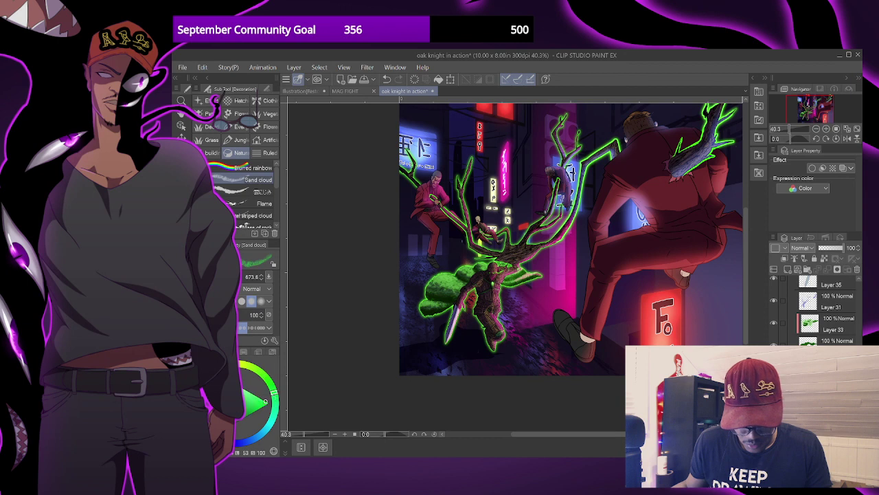
Sample the green of the foliage cloak beside the oak knight's sword arm and brighten it to a lighter green.
left_click(455, 312, "alt")
left_click(452, 304, "alt")
left_click(455, 306, "alt")
left_click(459, 307, "alt")
left_click(462, 307, "alt")
left_click(461, 309, "alt")
left_click(464, 306, "alt")
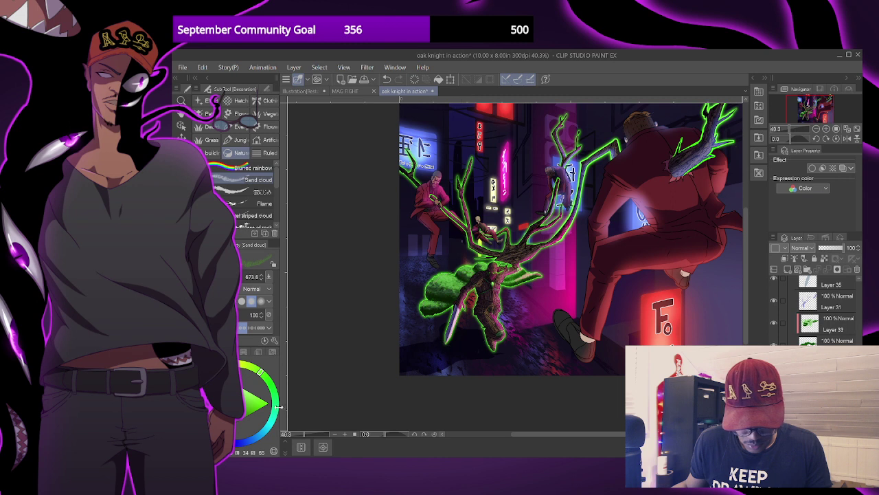
mouse_move(249, 403)
left_mouse_down()
mouse_move(275, 394)
mouse_move(271, 383)
left_mouse_up()
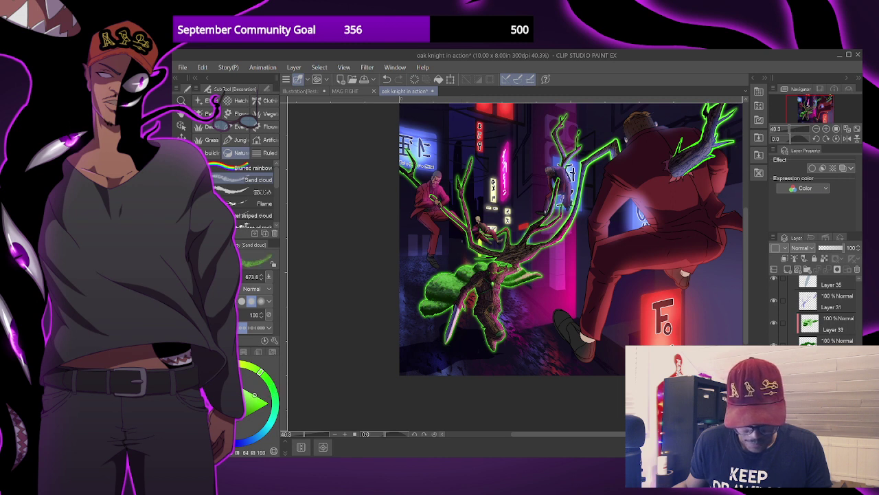
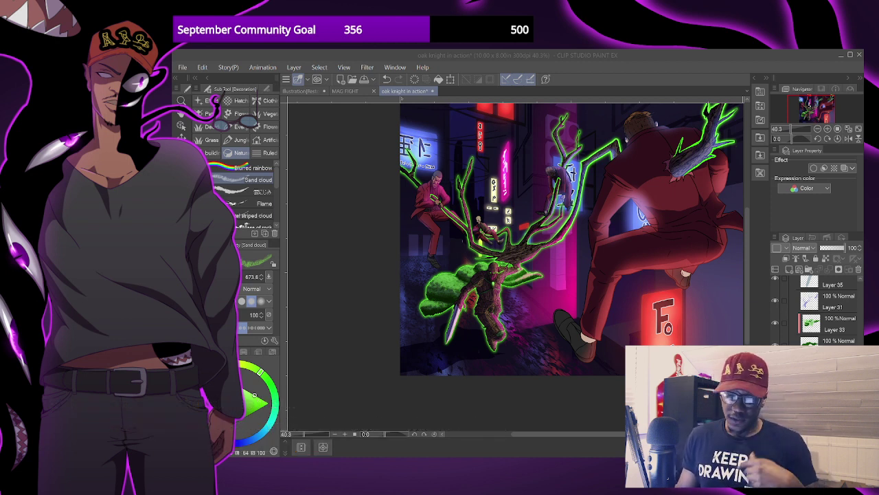
Switch to the restored 3580 x 2400 px illustration, hide Folder 1 and show the blue group sketch in Folder 2.
left_click(648, 136)
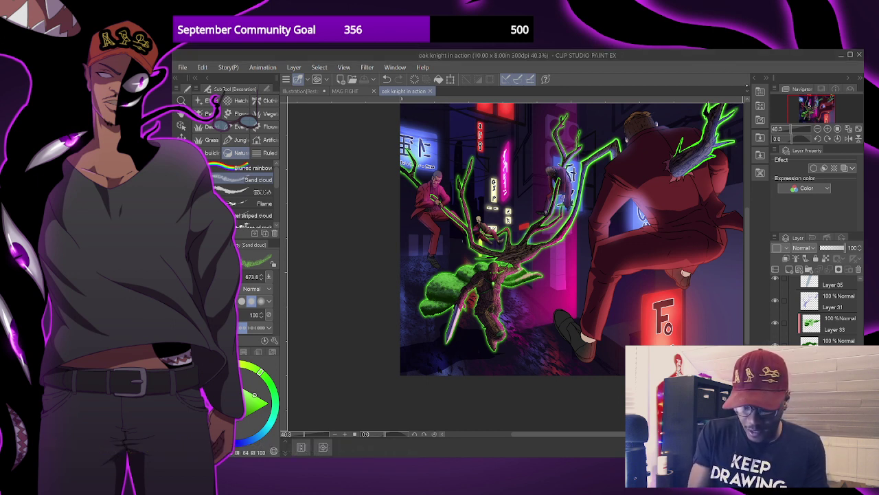
left_click(350, 90)
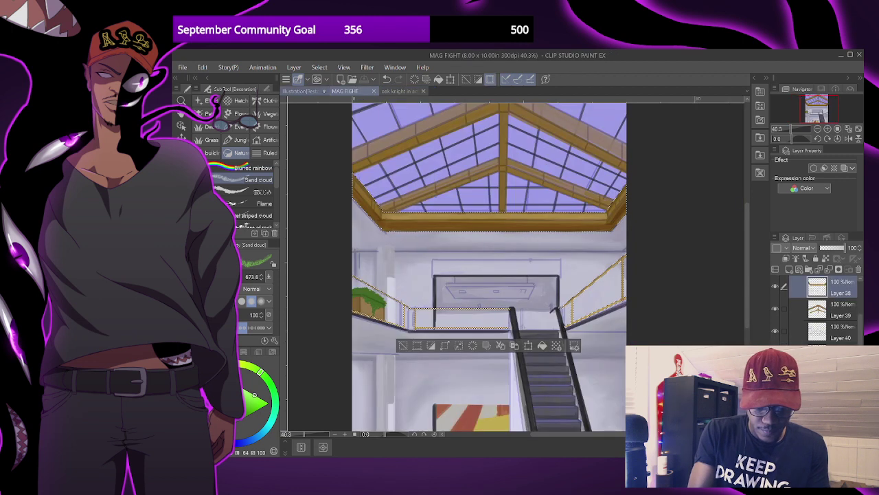
left_click(307, 90)
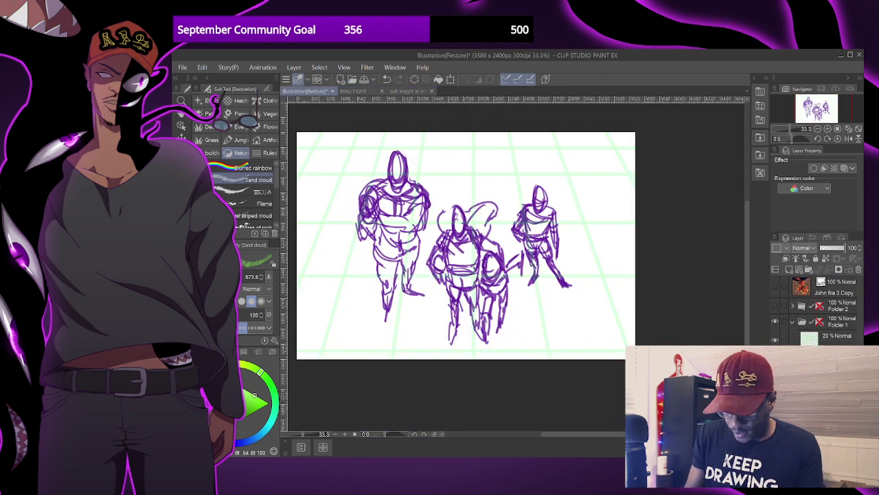
left_click(775, 304)
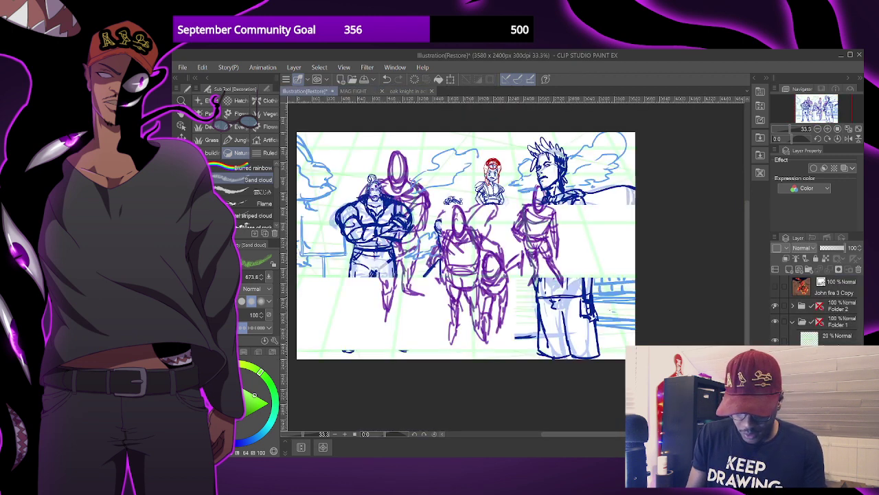
left_click(774, 305)
left_click(775, 321)
left_click(775, 305)
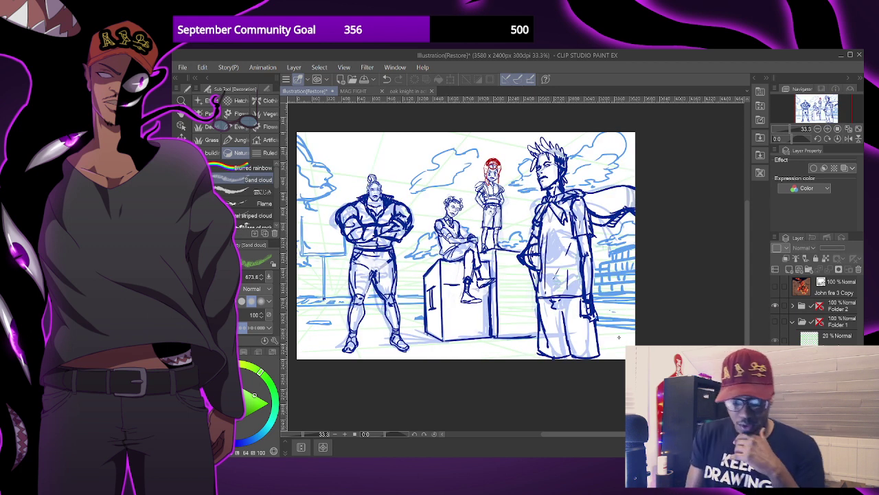
Expand Folder 2 and hide Layer 8 and the group-sketch layers to look at the sketches underneath.
left_click_drag(619, 336, 682, 354)
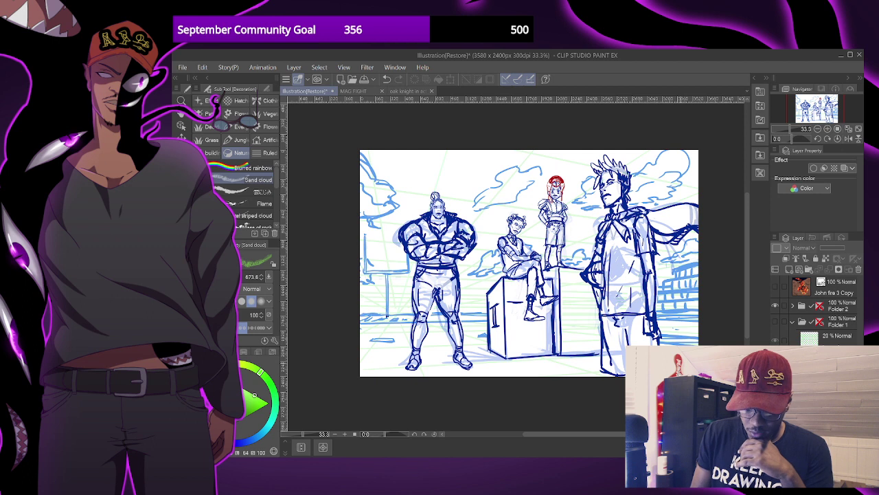
left_click_drag(671, 393, 625, 382)
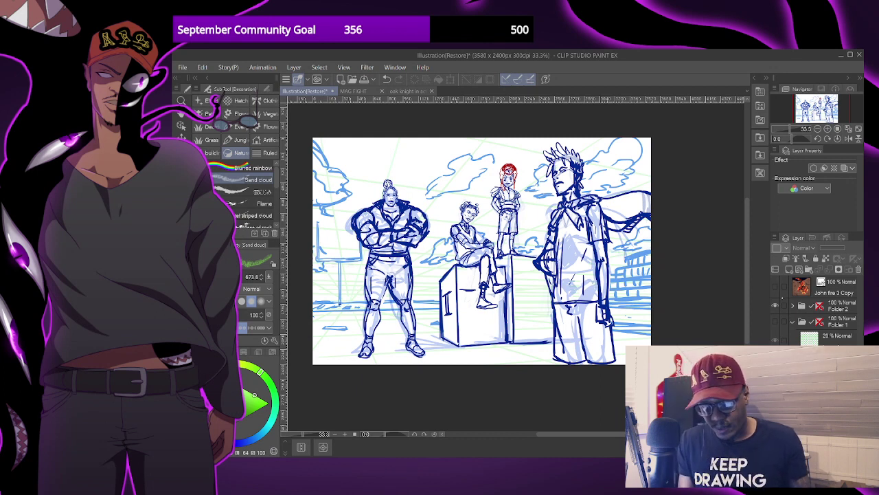
left_click(776, 305)
left_click(776, 305)
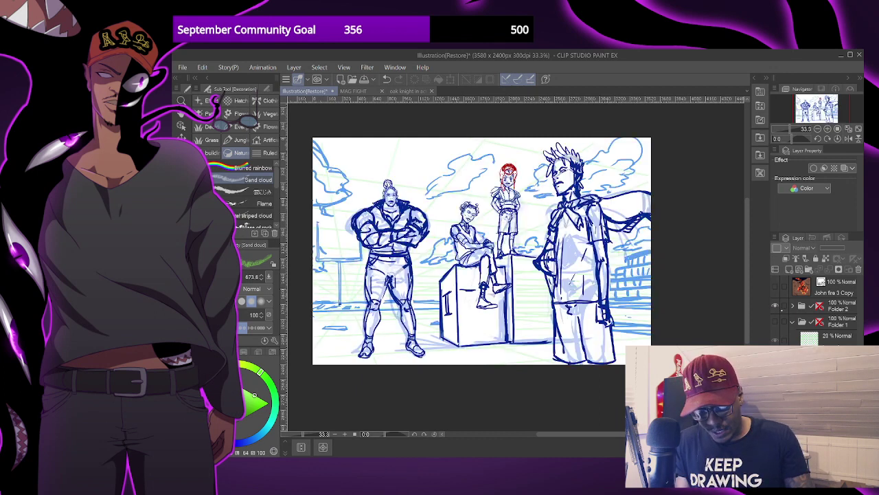
left_click(792, 306)
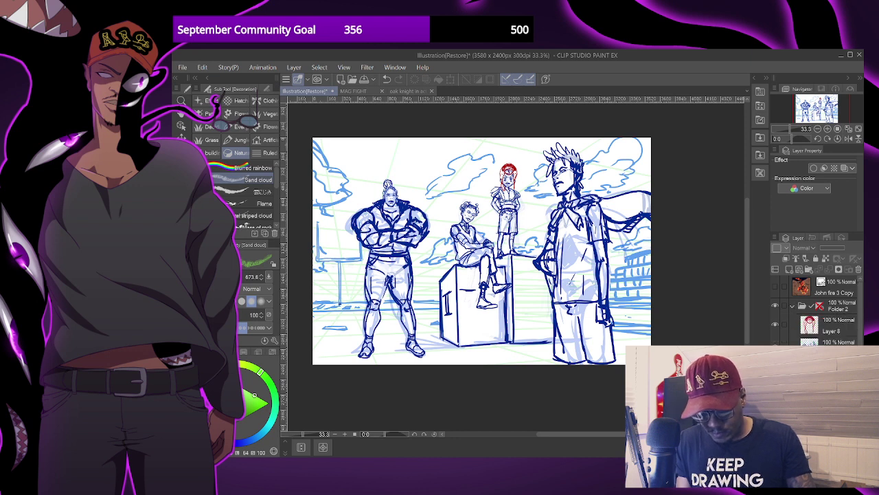
left_click(776, 346)
left_click(775, 324)
left_click(775, 368)
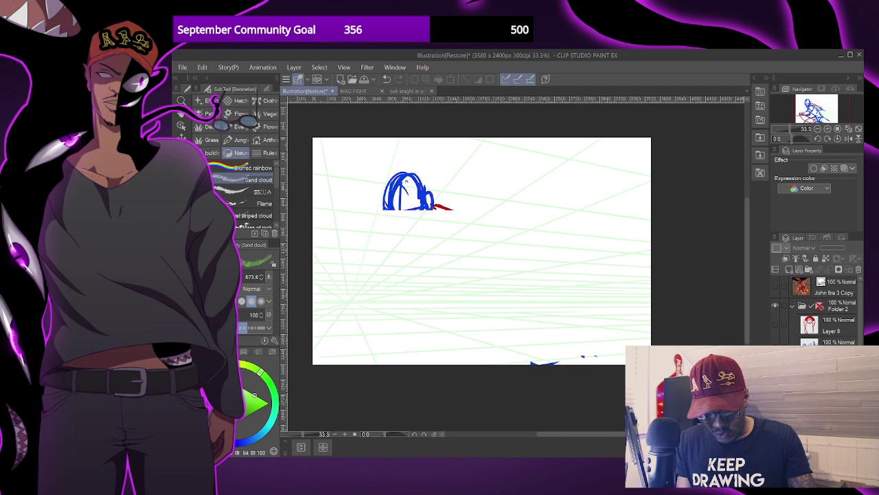
Toggle the lower layers of Folder 2 to review the lunging-figure sketches, and show the group sketch again.
scroll(816, 309, "down", 3)
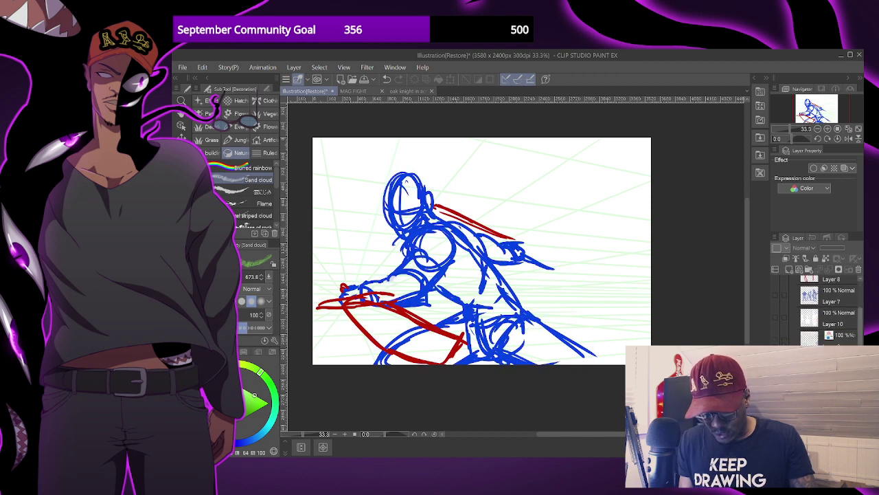
left_click(776, 348)
left_click(775, 371)
left_click(776, 370)
left_click(776, 392)
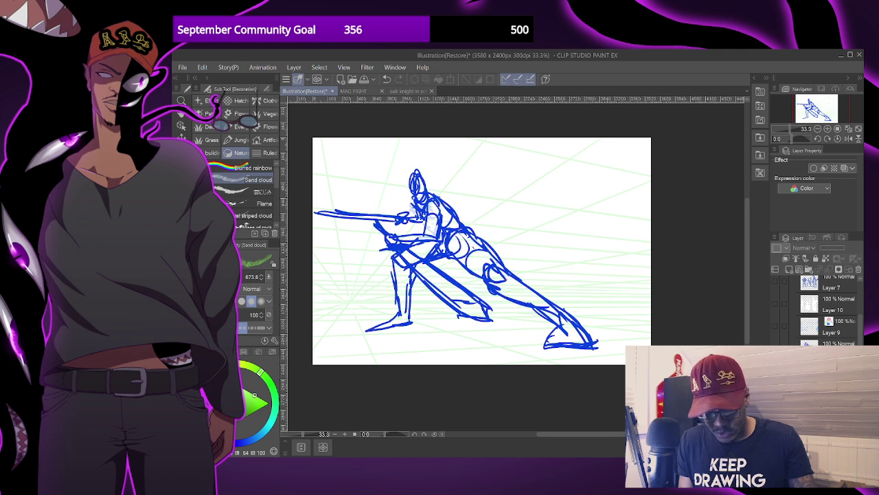
left_click(776, 392)
scroll(818, 309, "up", 3)
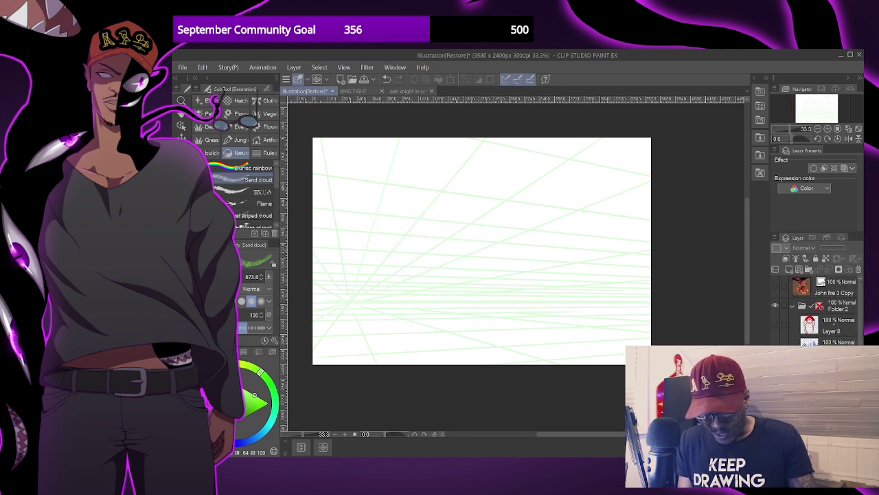
left_click(776, 324)
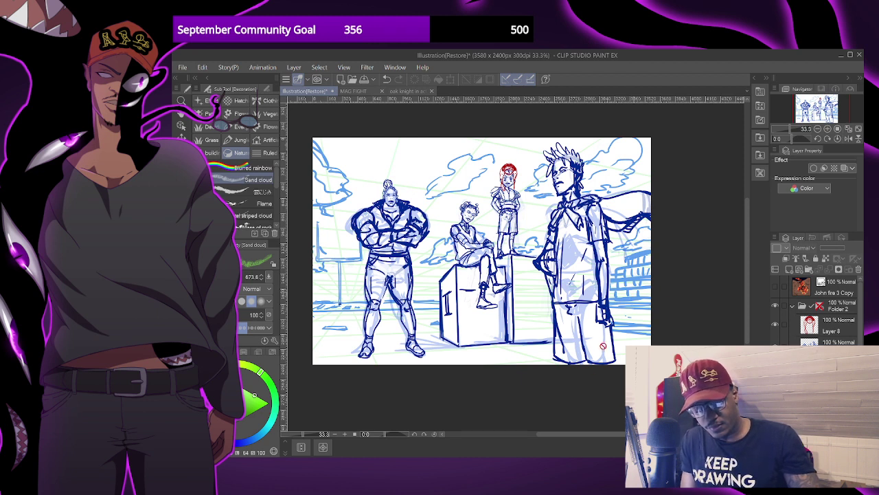
Choose the G-pen and make Folder 2 the active item in the layer list.
left_click(833, 324)
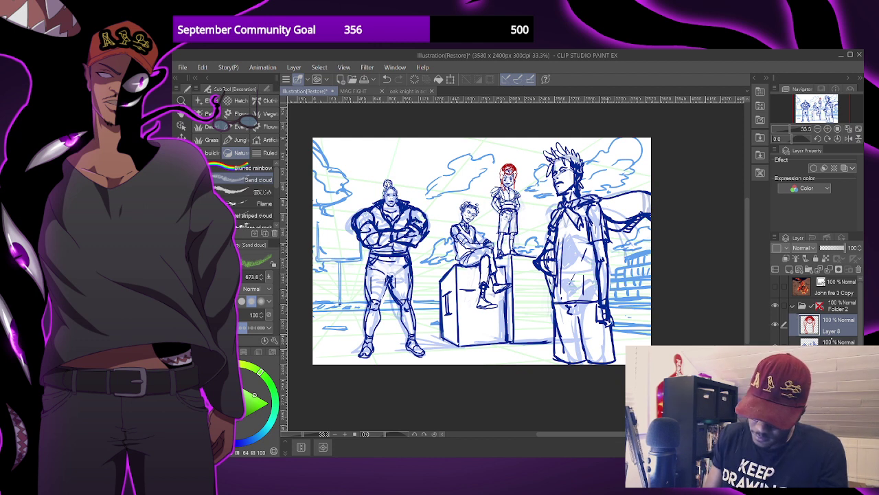
left_click(833, 342)
left_click(834, 328)
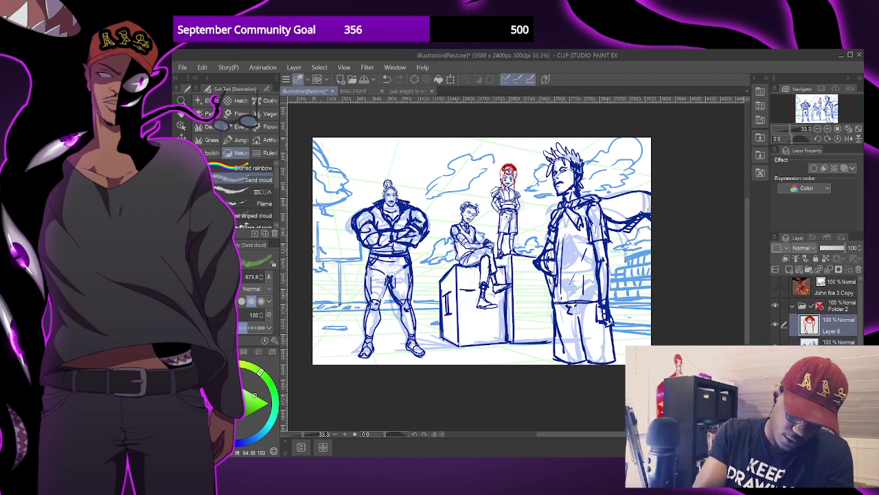
key("p")
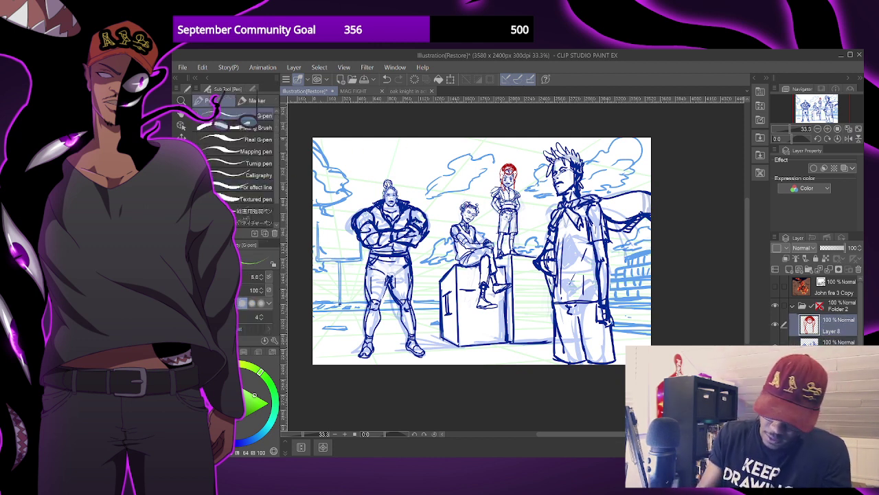
left_click(837, 306)
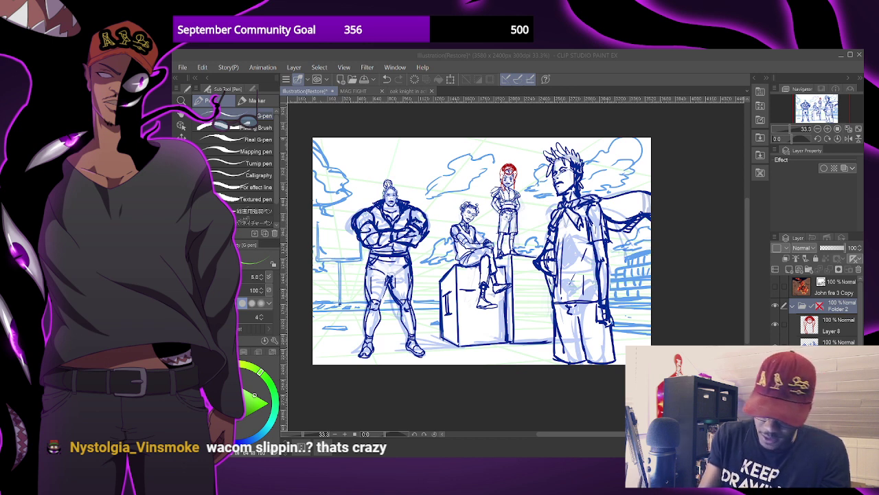
left_click(604, 168)
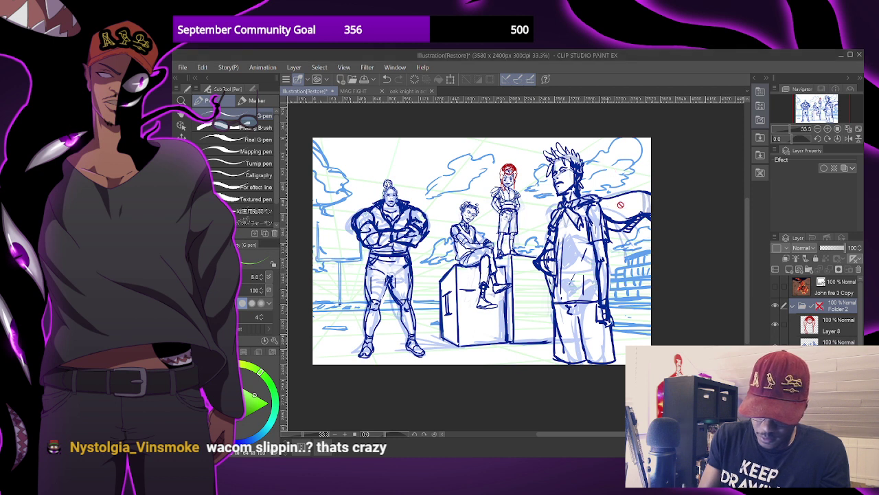
Clear the active selection around the beams and railings in the MAG FIGHT mall background.
left_click(353, 91)
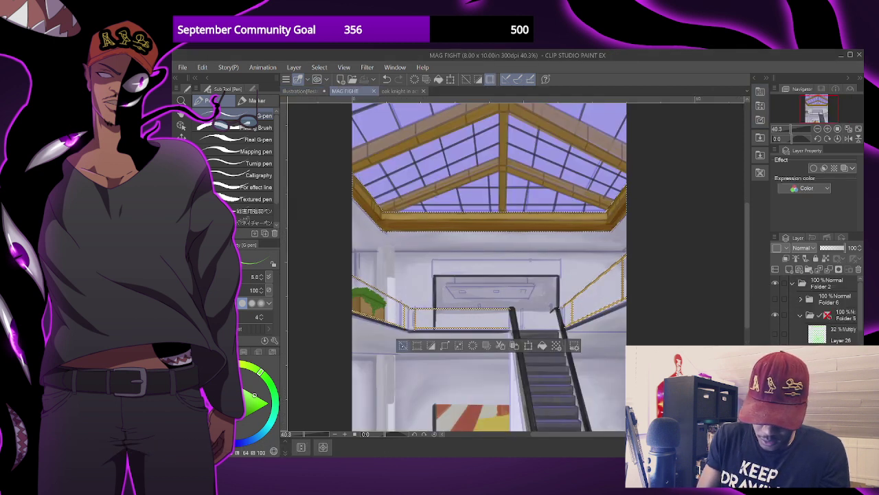
key("ctrl+d")
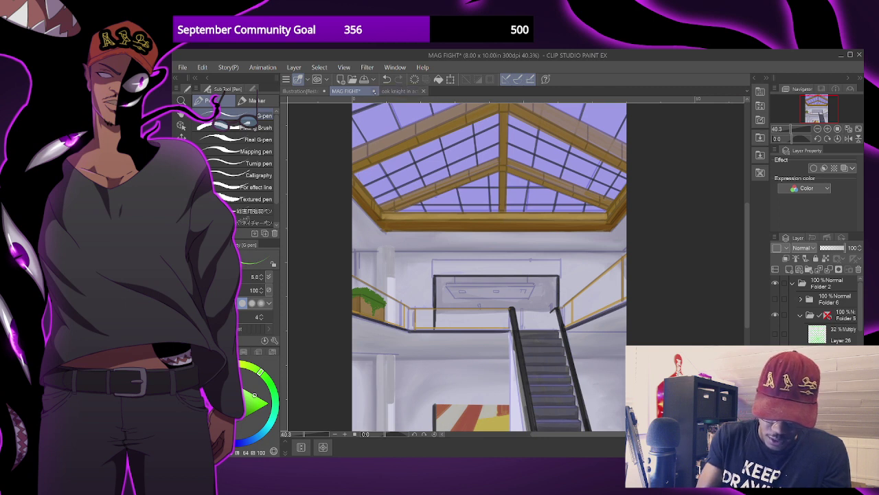
Return to the restored group illustration and look through the lower layers of Folder 2.
left_click(302, 90)
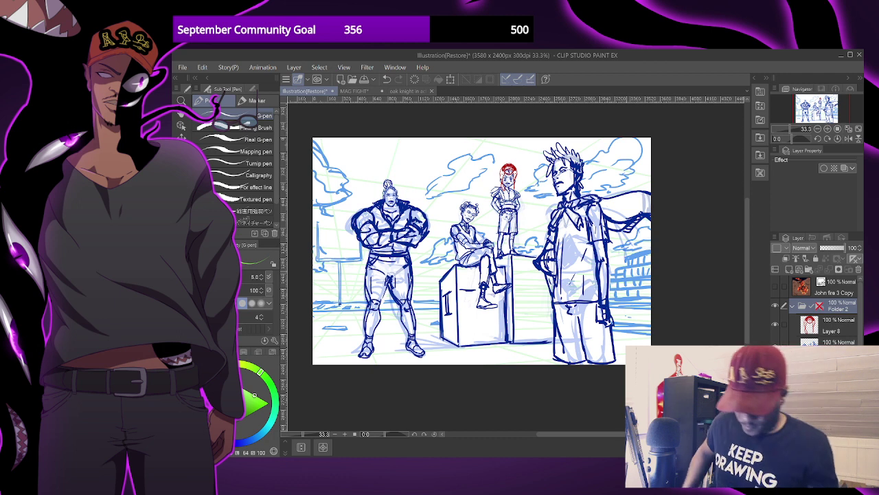
left_click(827, 324)
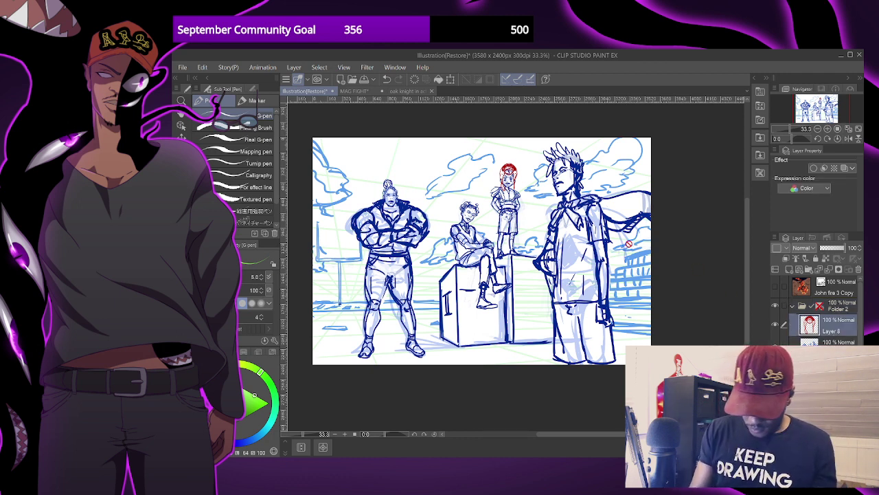
left_click_drag(859, 305, 859, 341)
left_click(828, 297)
left_click(827, 358)
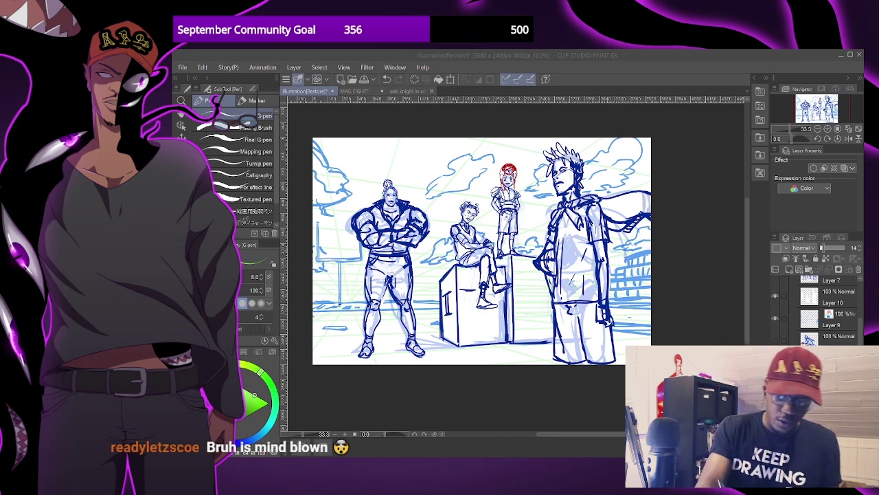
Close the open documents, including the MAG FIGHT mall background.
left_click(354, 90)
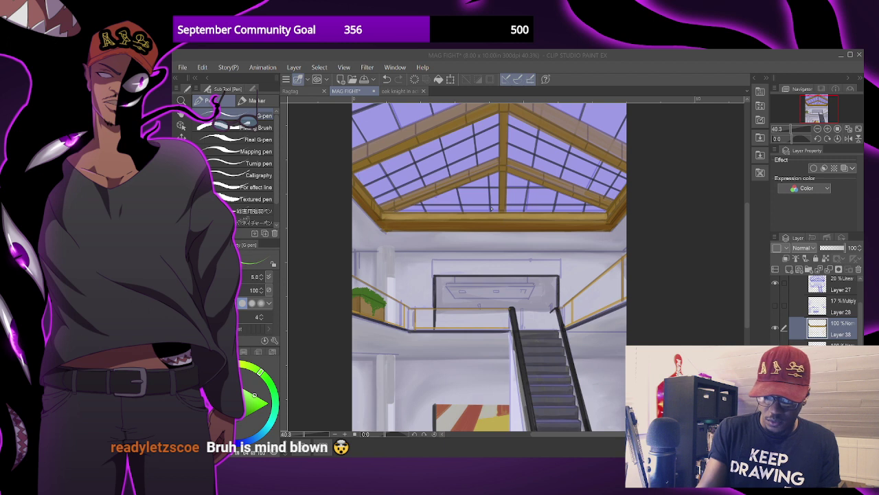
key("ctrl+w")
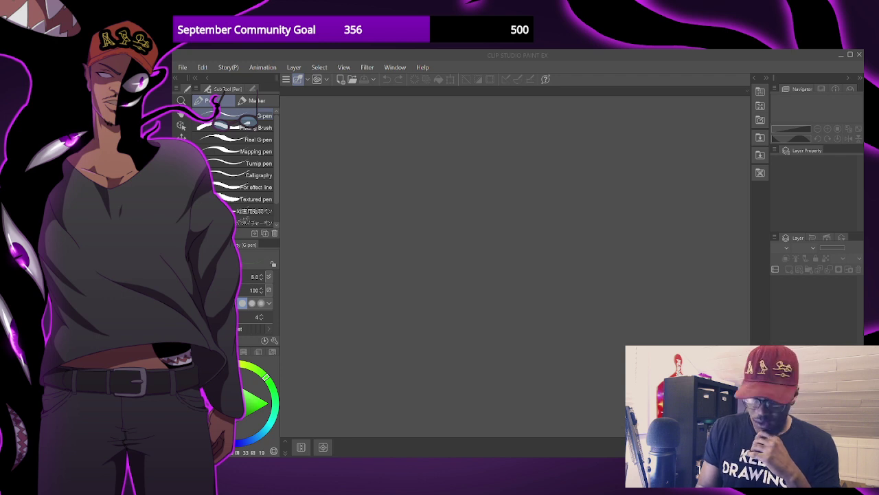
left_click(841, 77)
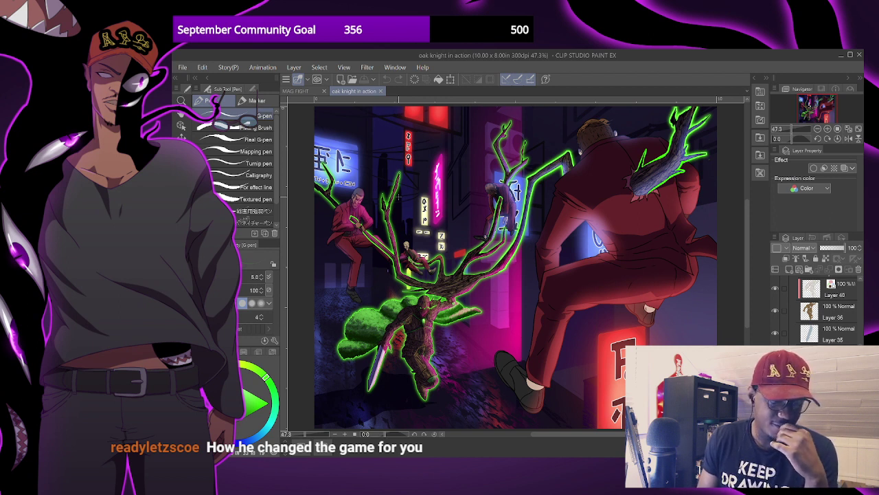
Bring up the MAG FIGHT mall background and undo the stray stroke made on it.
left_click(307, 92)
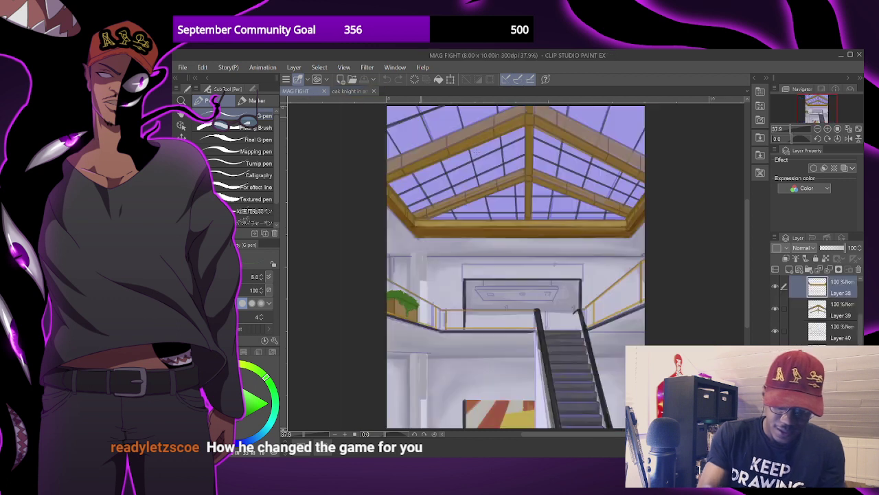
scroll(519, 243, "up", 1)
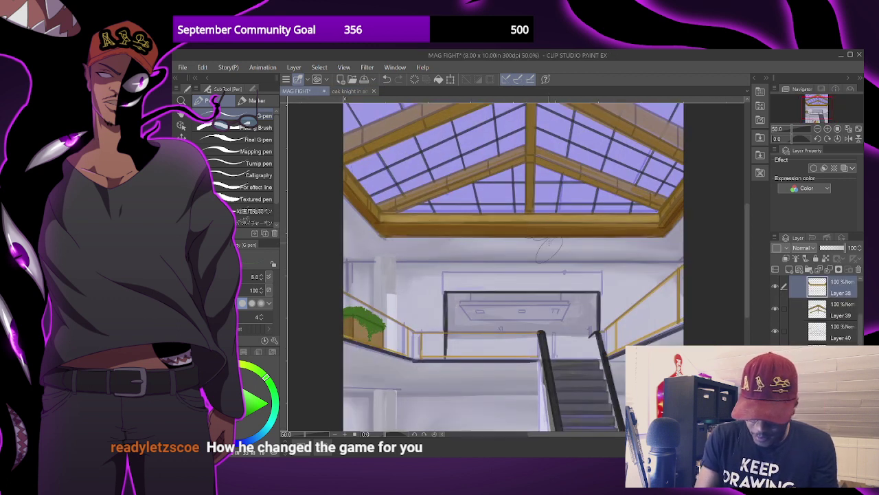
key("ctrl+z")
mouse_move(636, 297)
left_mouse_down()
mouse_move(590, 294)
mouse_move(583, 259)
left_mouse_up()
scroll(630, 284, "down", 1)
scroll(631, 307, "up", 1)
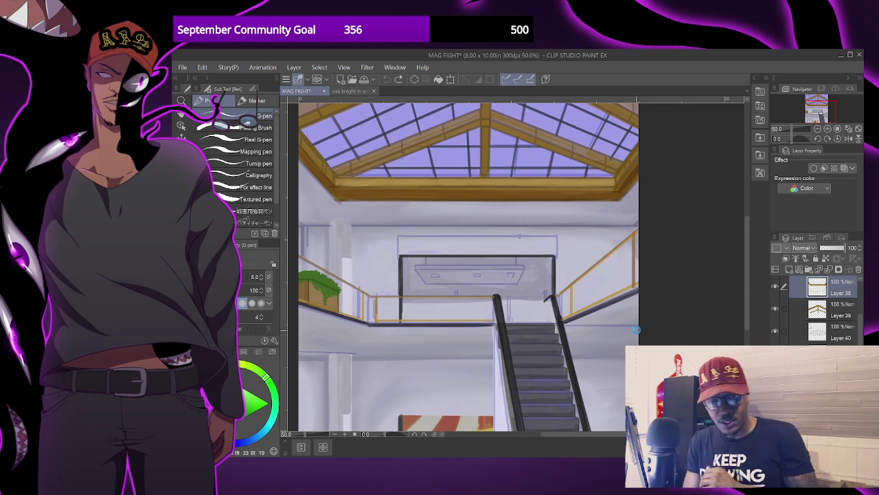
Create a new blank illustration canvas of 8.00 x 10.00 in at 300 dpi.
left_click(340, 79)
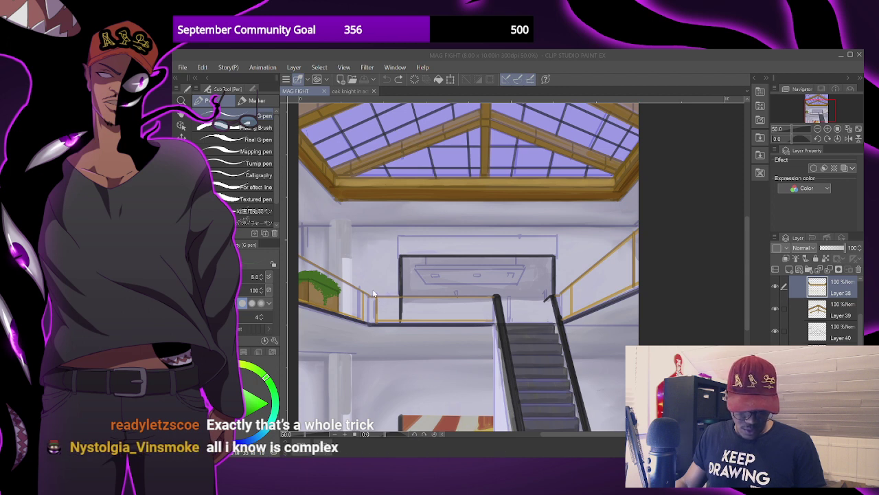
left_click(484, 80)
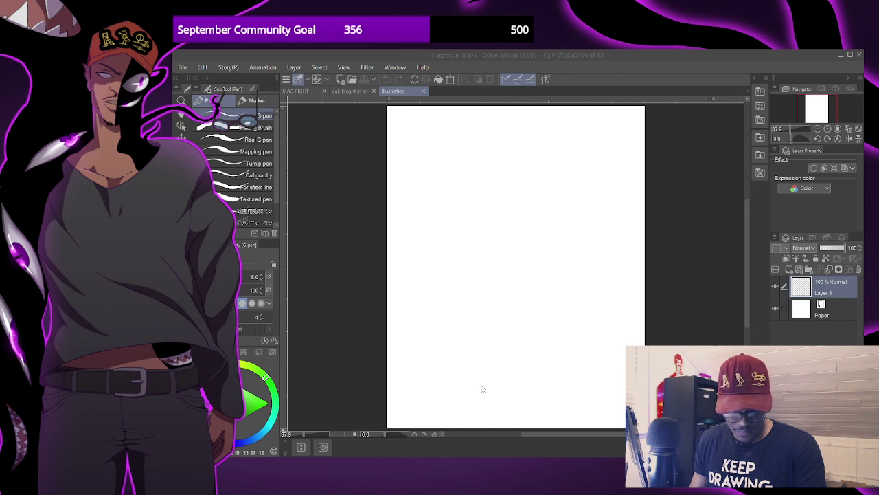
Paste the yellow-and-black Egyptian-style artwork with the red sun disc and scale it to nearly fill the page.
key("ctrl+v")
left_click_drag(542, 234, 656, 112)
left_click_drag(489, 304, 422, 388)
left_click_drag(558, 297, 540, 323)
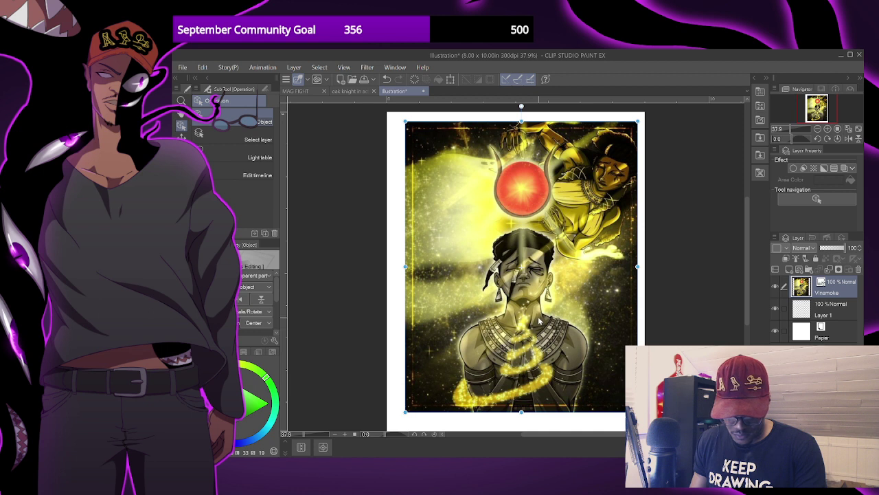
Move the pasted artwork's layer beneath Layer 1, directly above the Paper layer.
left_click_drag(845, 294, 841, 325)
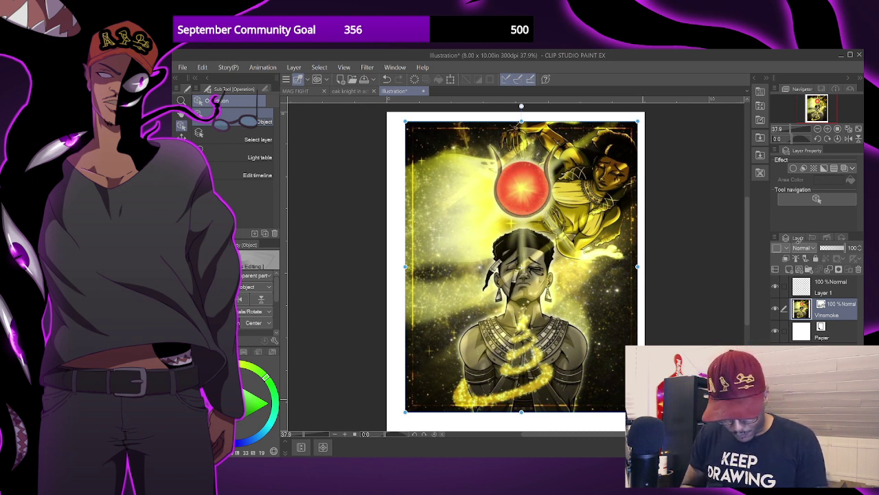
left_click_drag(837, 248, 846, 253)
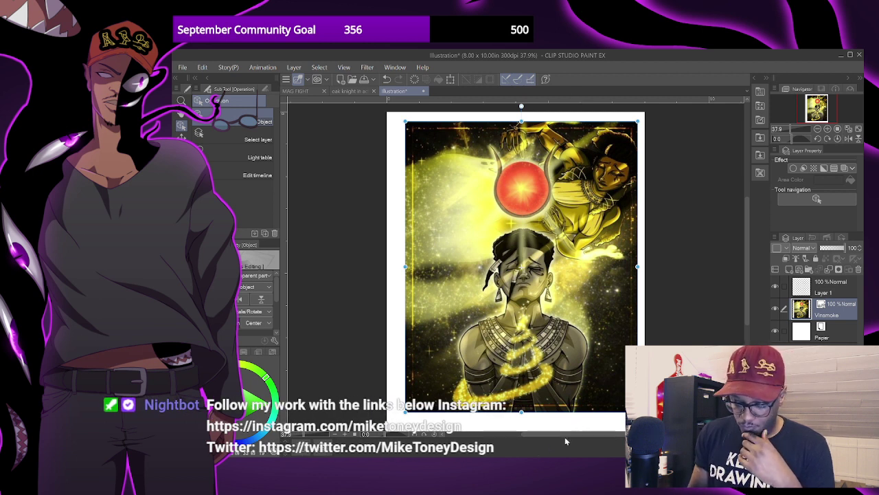
Lower the pasted artwork layer's opacity to 19% and make Layer 1 active for drawing with the Mechanical pencil.
left_click(823, 248)
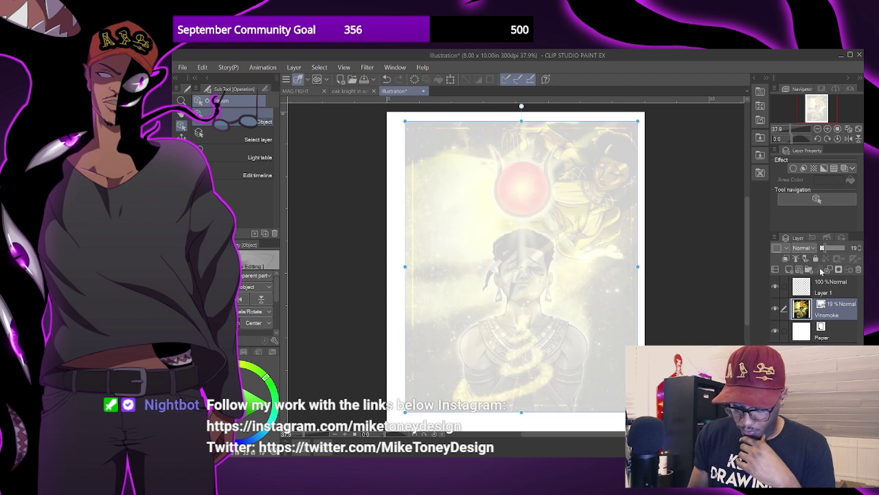
left_click(828, 293)
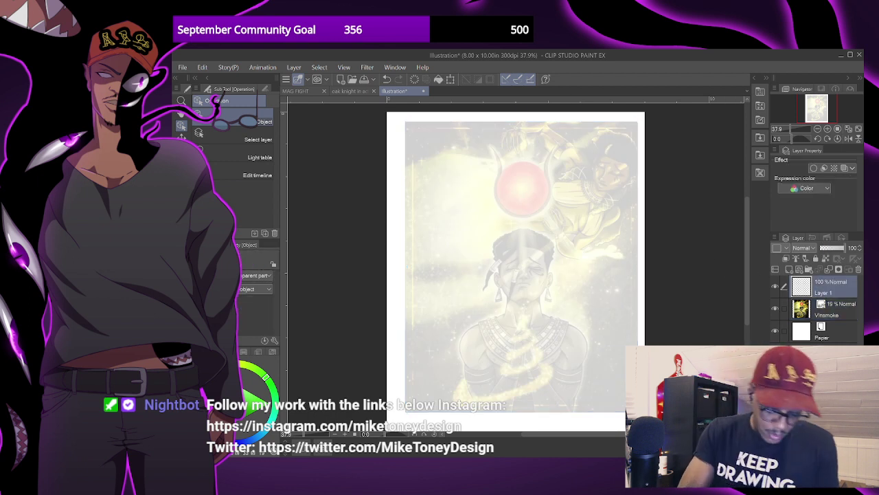
scroll(563, 278, "up", 2)
left_click_drag(540, 278, 553, 225)
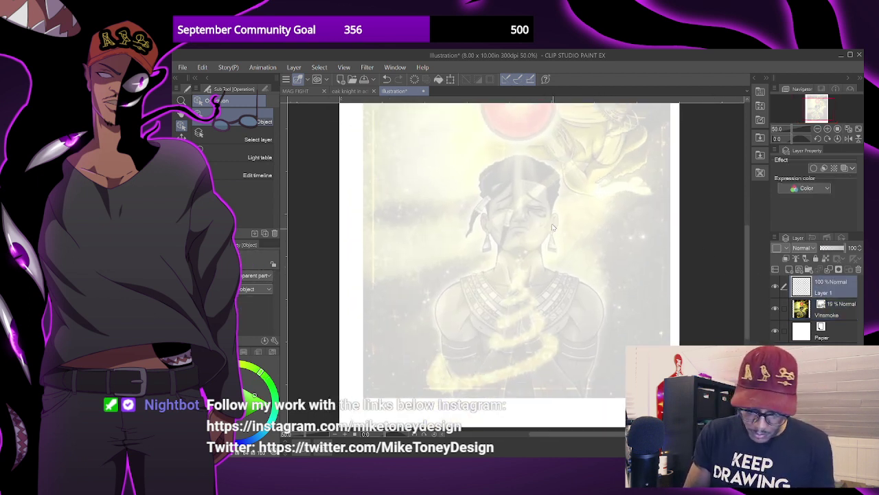
key("p")
mouse_move(468, 268)
left_mouse_down()
mouse_move(421, 348)
mouse_move(479, 342)
left_mouse_up()
key("ctrl+minus")
key("ctrl+z")
key("ctrl+z")
key("ctrl+z")
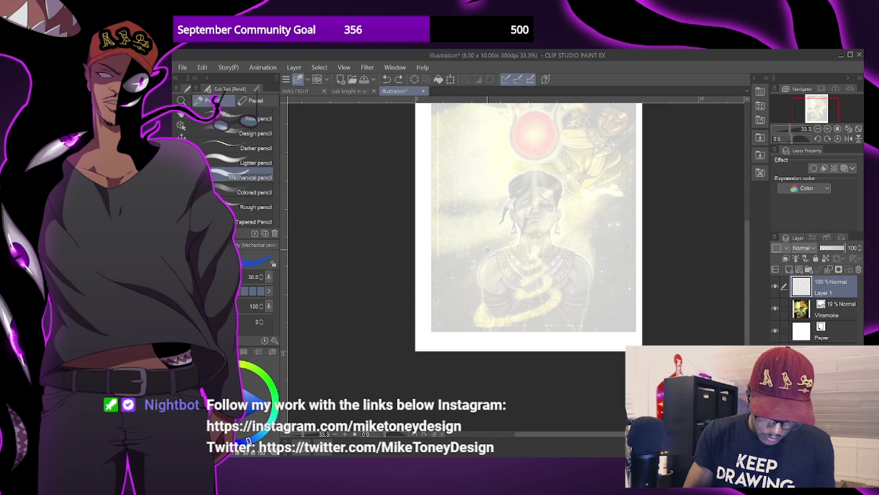
Sketch slanted blue guide lines from both sides of the lower figure's neck down to the shoulders.
mouse_move(507, 237)
left_mouse_down()
mouse_move(473, 287)
mouse_move(511, 294)
left_mouse_up()
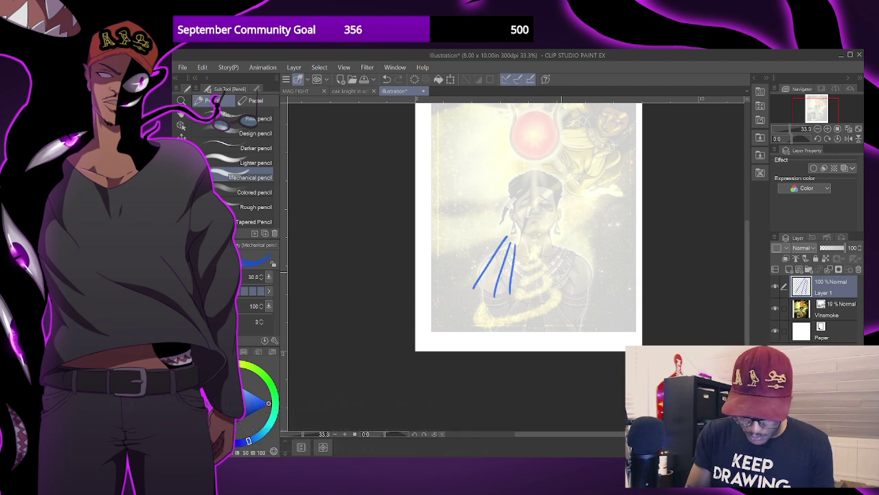
mouse_move(557, 242)
left_mouse_down()
mouse_move(562, 290)
mouse_move(608, 292)
left_mouse_up()
key("ctrl+z")
key("ctrl+z")
left_click_drag(557, 215, 602, 274)
left_click_drag(458, 288, 502, 232)
Sketch crossing blue lines across the lower figure's shoulders and curved neckline arcs between them.
left_click_drag(468, 274, 596, 262)
mouse_move(479, 259)
left_mouse_down()
mouse_move(605, 247)
mouse_move(587, 321)
left_mouse_up()
mouse_move(481, 268)
left_mouse_down()
mouse_move(494, 329)
mouse_move(475, 253)
mouse_move(584, 248)
mouse_move(577, 264)
left_mouse_up()
left_click_drag(509, 258, 553, 254)
mouse_move(517, 254)
left_mouse_down()
mouse_move(526, 276)
mouse_move(555, 263)
left_mouse_up()
left_click_drag(555, 263, 525, 273)
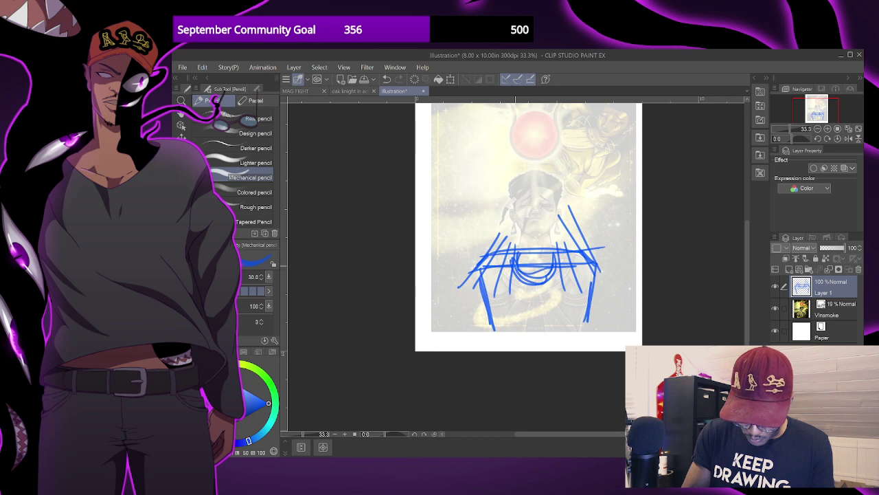
Block in the lower figure's tapering torso sides with a chest curve and a waistline near the page bottom.
mouse_move(491, 306)
left_mouse_down()
mouse_move(564, 311)
mouse_move(491, 306)
mouse_move(584, 298)
mouse_move(592, 287)
mouse_move(581, 331)
mouse_move(499, 346)
left_mouse_up()
mouse_move(494, 339)
left_mouse_down()
mouse_move(592, 342)
mouse_move(494, 342)
left_mouse_up()
left_click_drag(487, 294, 500, 350)
mouse_move(596, 269)
left_mouse_down()
mouse_move(579, 349)
mouse_move(583, 226)
mouse_move(577, 293)
left_mouse_up()
scroll(592, 324, "down", 1)
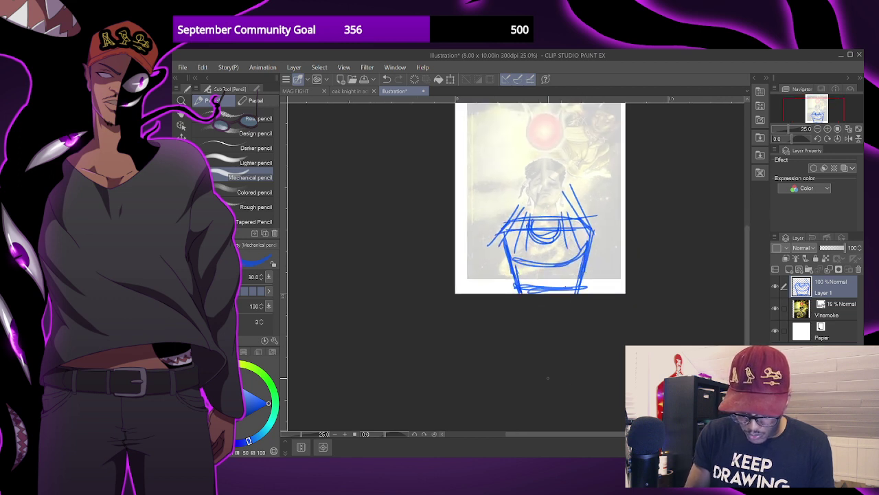
left_click_drag(523, 268, 530, 294)
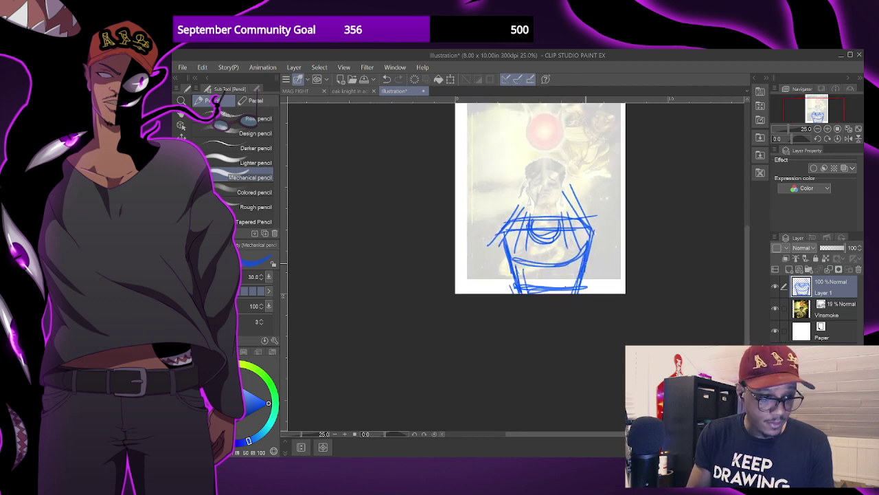
Extend the torso sides into a wide V reaching the page edges and sketch the head oval above the neckline.
scroll(519, 244, "up", 1)
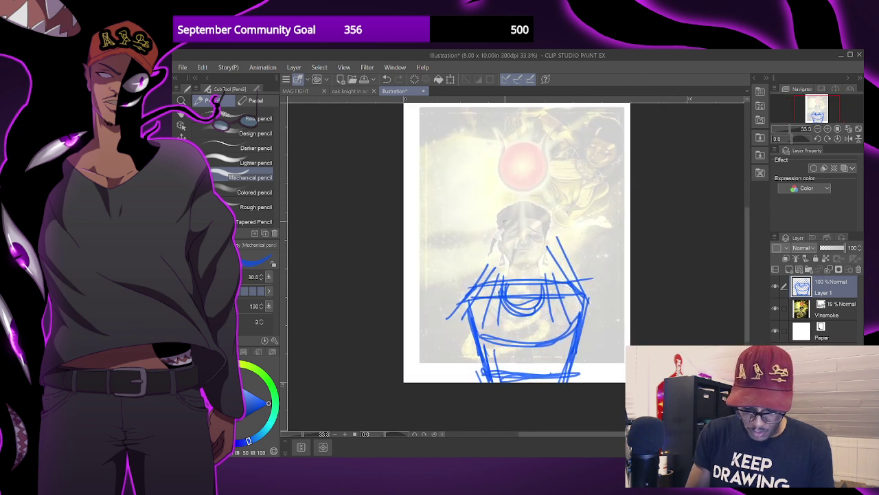
mouse_move(471, 317)
left_mouse_down()
mouse_move(403, 156)
mouse_move(495, 373)
left_mouse_up()
mouse_move(570, 381)
left_mouse_down()
mouse_move(610, 213)
mouse_move(582, 320)
left_mouse_up()
mouse_move(513, 180)
left_mouse_down()
mouse_move(546, 190)
mouse_move(536, 254)
mouse_move(498, 206)
mouse_move(509, 181)
mouse_move(503, 210)
mouse_move(523, 188)
mouse_move(549, 206)
mouse_move(527, 290)
left_mouse_up()
key("ctrl+z")
mouse_move(523, 324)
left_mouse_down()
mouse_move(519, 354)
mouse_move(527, 330)
left_mouse_up()
left_click_drag(468, 314, 464, 381)
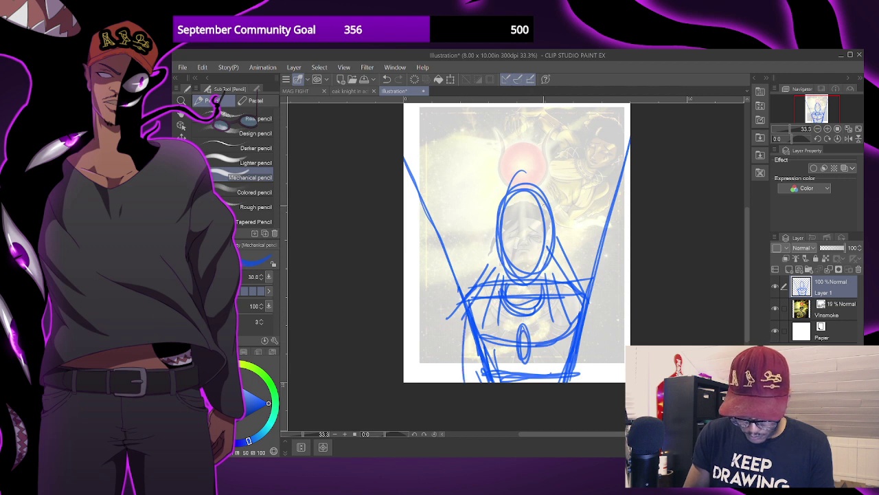
key("ctrl+z")
key("ctrl+z")
Add a horizontal blue guide line across the lower figure's chest below the neckline.
left_click_drag(531, 264, 532, 262)
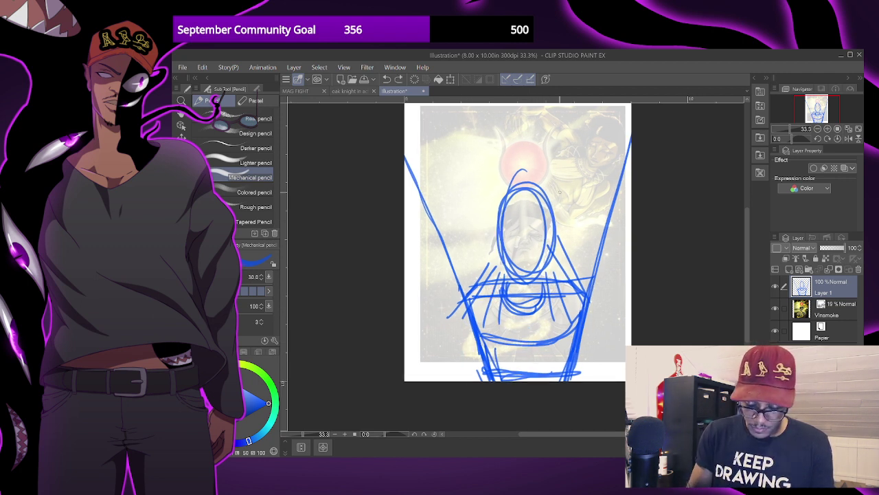
left_click_drag(461, 321, 574, 314)
left_click_drag(579, 104, 576, 180)
left_click_drag(627, 251, 622, 229)
key("ctrl+z")
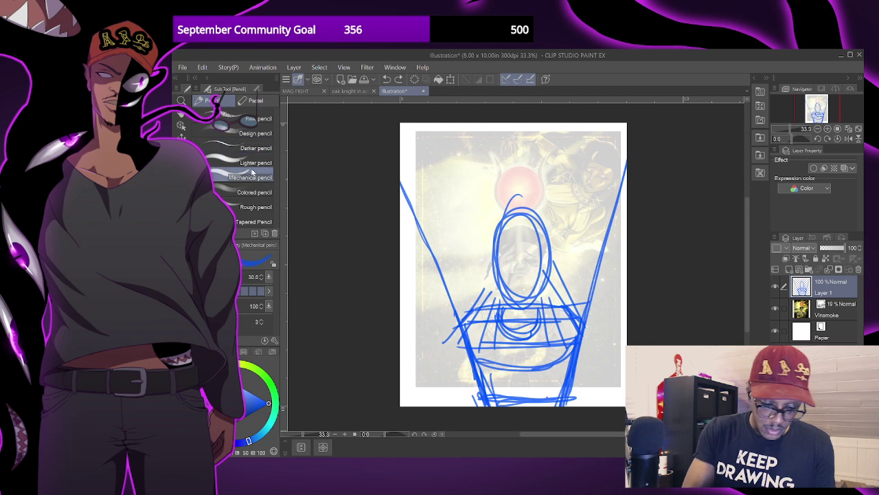
Scale the blue sketch on Layer 1 down and shift it so it fits inside the page over the lower figure.
left_click(452, 80)
left_click_drag(628, 162, 545, 320)
key("ctrl+z")
left_click_drag(627, 159, 540, 251)
left_click_drag(521, 353, 560, 332)
left_click_drag(584, 234, 608, 202)
left_click_drag(593, 294, 582, 294)
left_click_drag(600, 202, 607, 193)
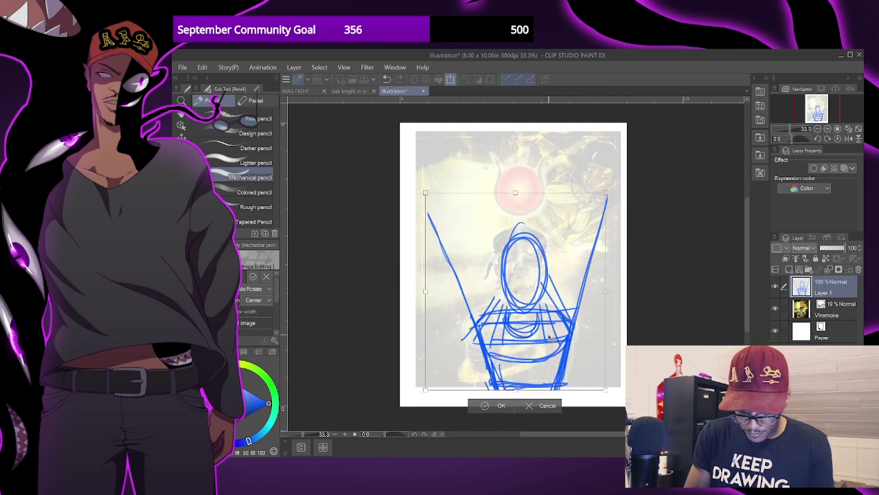
left_click_drag(550, 337, 543, 338)
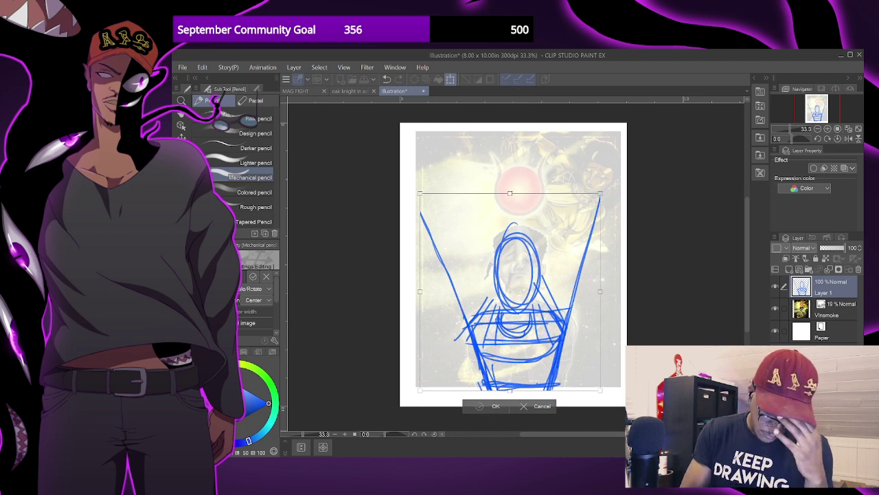
key("Return")
Switch the pencil colour to purple and sketch round shoulders and the arm on the lower figure's left-hand side of the page.
left_click_drag(268, 402, 259, 398)
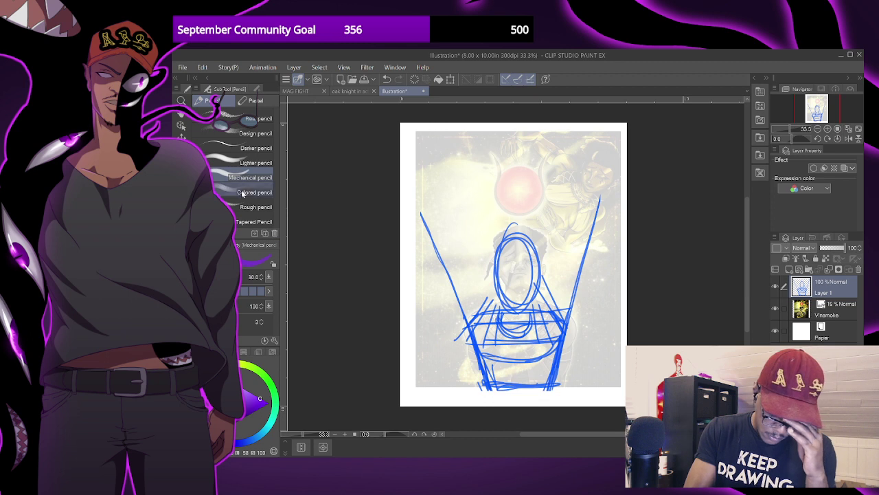
mouse_move(472, 322)
left_mouse_down()
mouse_move(462, 343)
mouse_move(467, 322)
mouse_move(470, 360)
mouse_move(473, 317)
mouse_move(454, 347)
left_mouse_up()
mouse_move(562, 312)
left_mouse_down()
mouse_move(581, 349)
mouse_move(559, 315)
left_mouse_up()
mouse_move(462, 357)
left_mouse_down()
mouse_move(467, 405)
mouse_move(453, 367)
mouse_move(484, 397)
mouse_move(467, 405)
left_mouse_up()
mouse_move(487, 369)
left_mouse_down()
mouse_move(492, 396)
mouse_move(472, 401)
left_mouse_up()
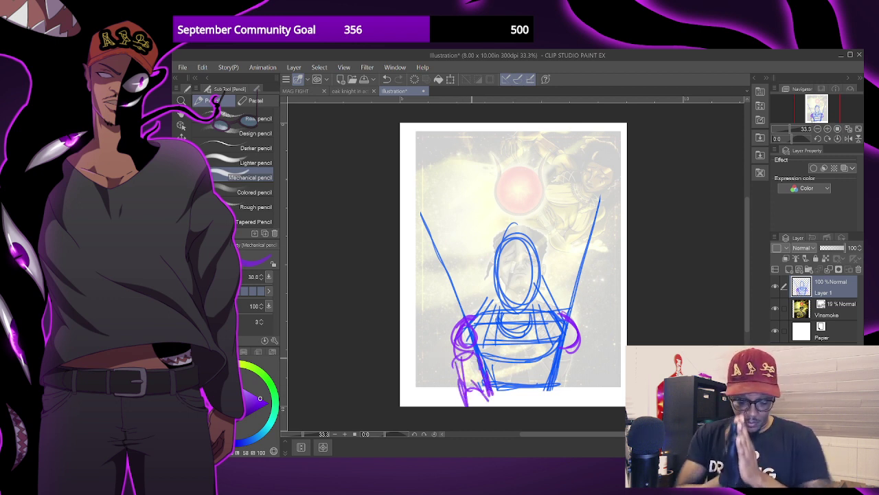
mouse_move(455, 358)
left_mouse_down()
mouse_move(481, 399)
mouse_move(490, 402)
mouse_move(491, 391)
left_mouse_up()
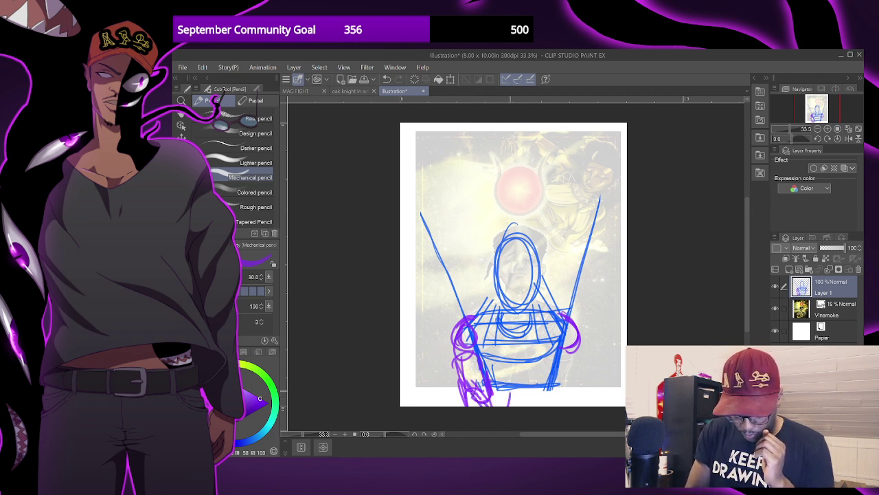
left_click_drag(480, 386, 485, 406)
Sketch the lower figure's abdomen lines, other arm and neck sides in purple.
left_click_drag(511, 398, 511, 364)
mouse_move(501, 373)
left_mouse_down()
mouse_move(508, 358)
mouse_move(521, 371)
mouse_move(525, 406)
mouse_move(533, 355)
mouse_move(554, 402)
left_mouse_up()
left_click_drag(540, 370, 564, 402)
left_click_drag(576, 344, 567, 397)
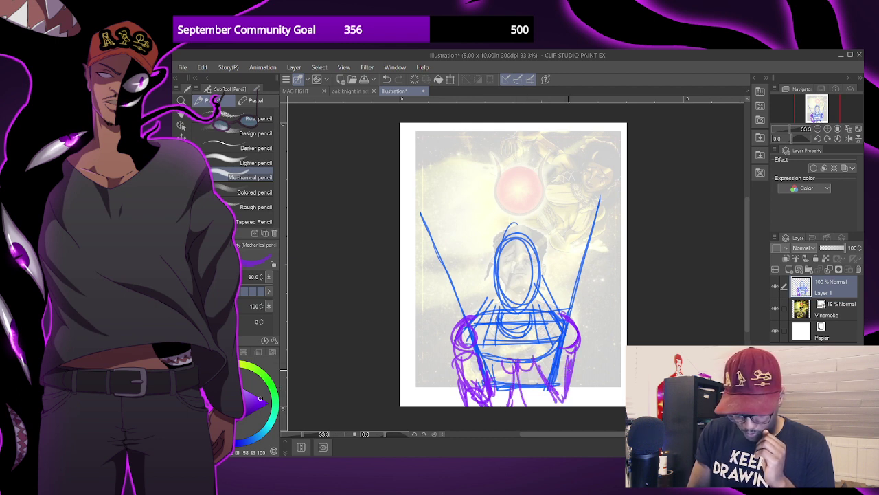
left_click_drag(500, 299, 500, 331)
mouse_move(530, 301)
left_mouse_down()
mouse_move(530, 321)
mouse_move(512, 333)
mouse_move(529, 325)
left_mouse_up()
left_click_drag(527, 297, 529, 333)
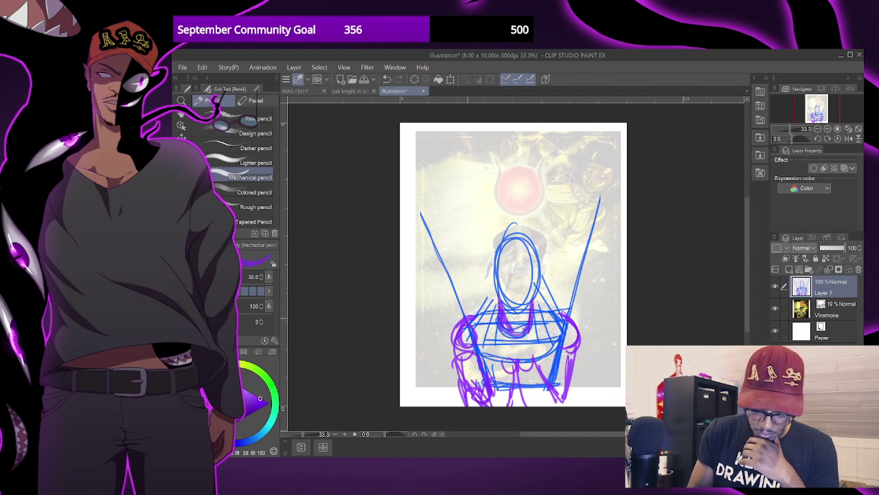
Return to blue and sketch the upper figure's tilted head oval, bun and long reaching arm curve.
key("x")
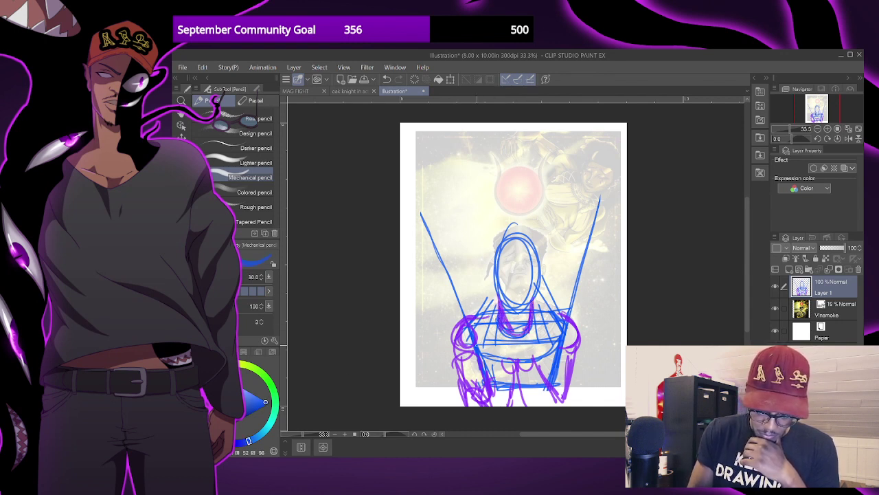
left_click_drag(556, 169, 566, 176)
mouse_move(583, 141)
left_mouse_down()
mouse_move(558, 200)
mouse_move(605, 186)
left_mouse_up()
mouse_move(563, 156)
left_mouse_down()
mouse_move(601, 134)
mouse_move(568, 180)
mouse_move(575, 141)
mouse_move(577, 163)
left_mouse_up()
mouse_move(538, 192)
left_mouse_down()
mouse_move(456, 240)
mouse_move(459, 254)
left_mouse_up()
mouse_move(542, 258)
left_mouse_down()
mouse_move(599, 230)
mouse_move(597, 203)
mouse_move(606, 206)
left_mouse_up()
mouse_move(557, 155)
left_mouse_down()
mouse_move(536, 160)
mouse_move(535, 181)
left_mouse_up()
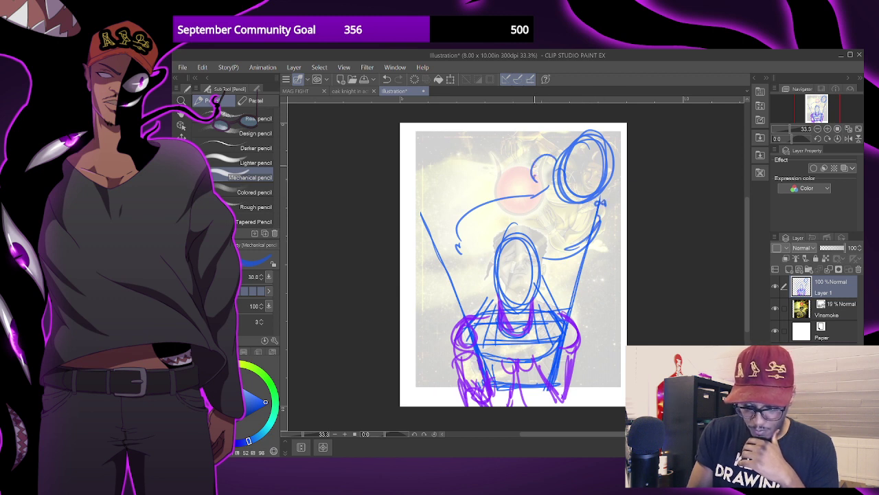
Sketch the upper figure's raised far arm, body curves and crossed facial guide lines in blue.
mouse_move(555, 152)
left_mouse_down()
mouse_move(525, 139)
mouse_move(474, 151)
mouse_move(489, 146)
left_mouse_up()
left_click_drag(524, 147, 558, 160)
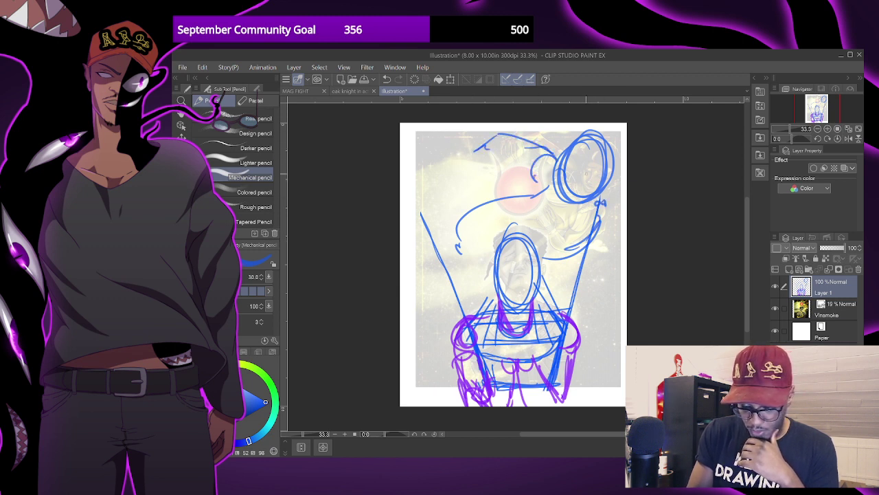
left_click_drag(605, 218, 602, 232)
mouse_move(536, 226)
left_mouse_down()
mouse_move(577, 252)
mouse_move(603, 227)
mouse_move(607, 198)
left_mouse_up()
mouse_move(574, 159)
left_mouse_down()
mouse_move(596, 188)
mouse_move(570, 204)
left_mouse_up()
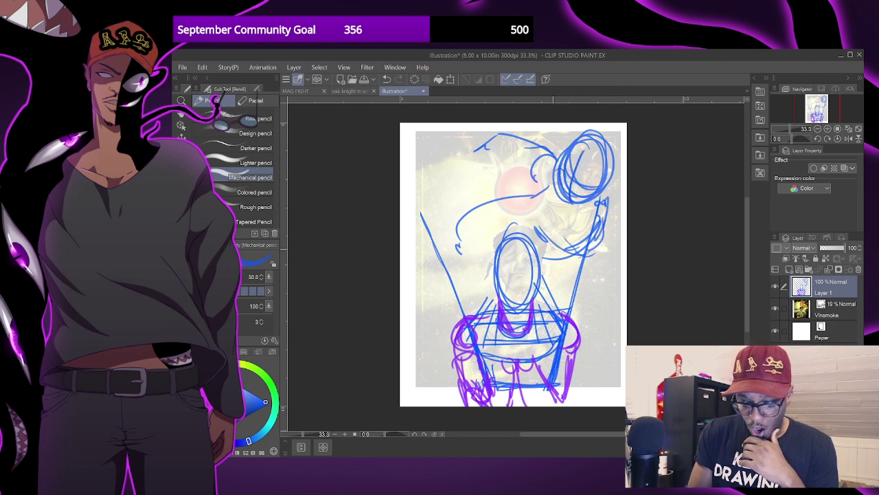
Reduce Layer 1's opacity to 41% and add a new raster layer above it.
left_click_drag(594, 278, 574, 276)
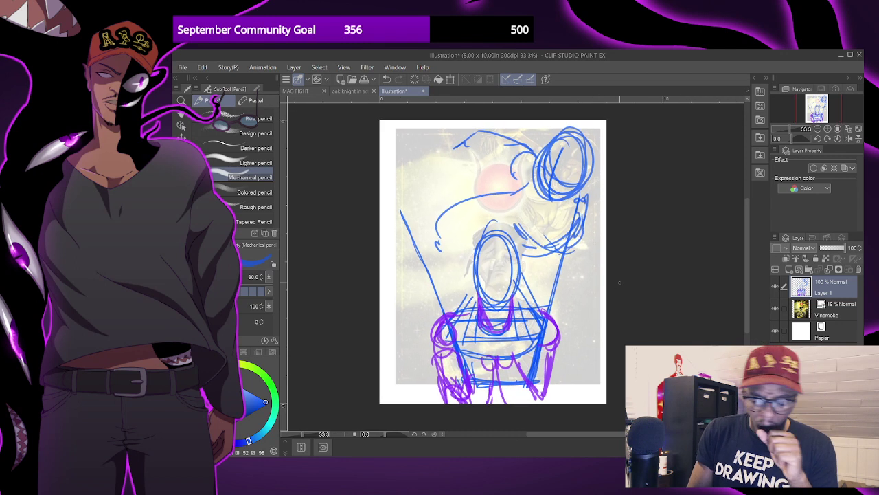
left_click(830, 248)
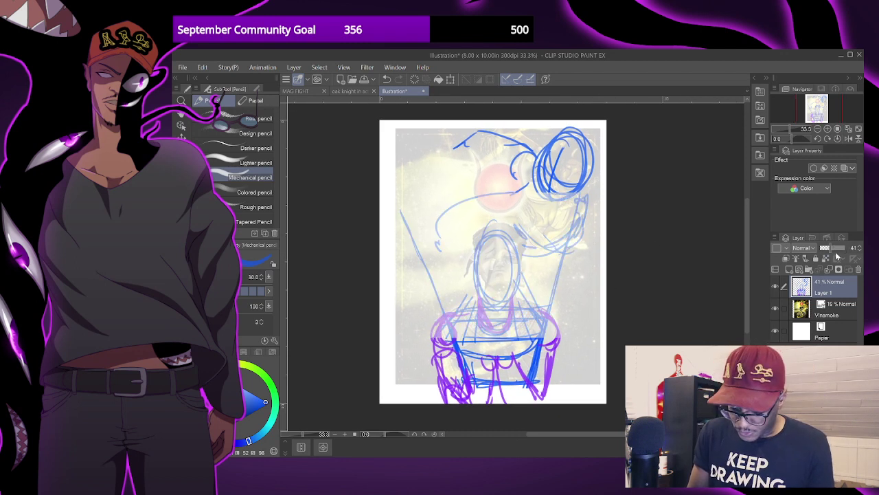
key("ctrl+shift+n")
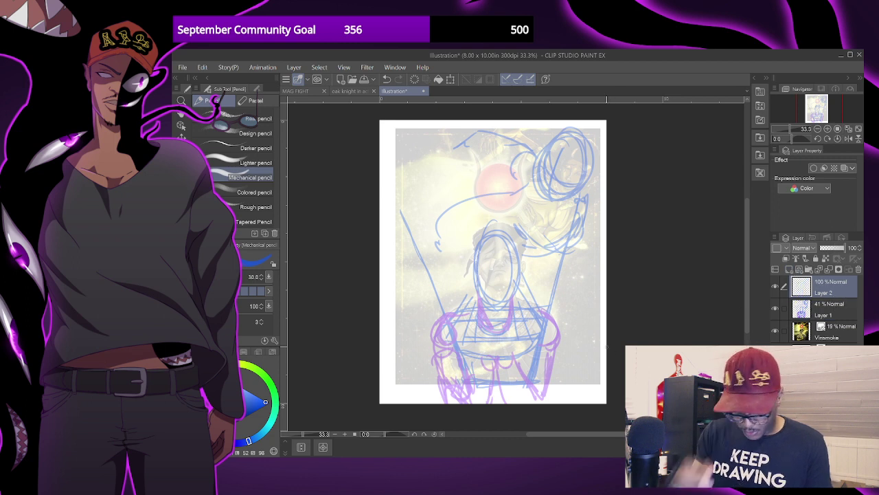
Draw straight blue perspective lines on Layer 2 radiating downward and sideways from a vanishing point on the lower figure's head.
left_click_drag(595, 270, 596, 266)
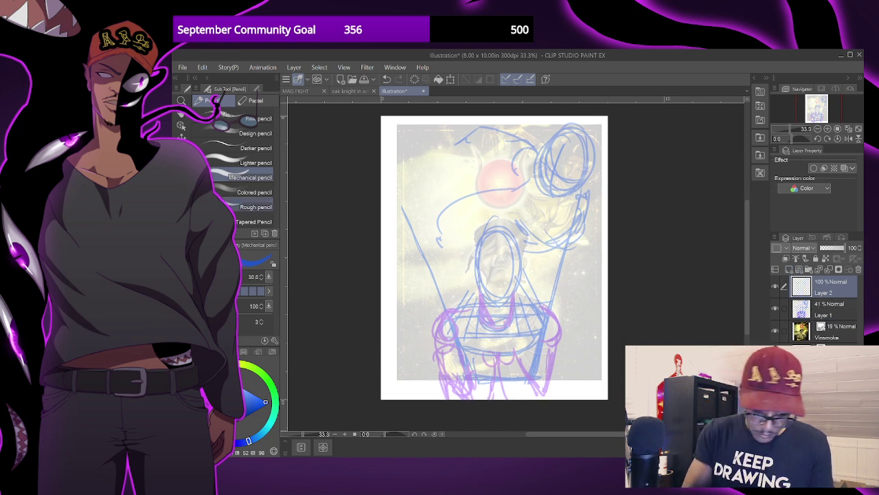
left_click(268, 402)
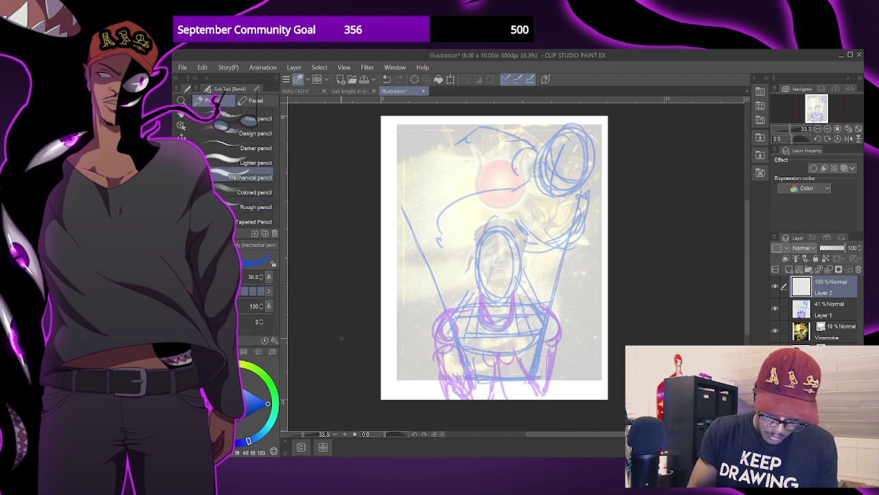
scroll(381, 338, "down", 1)
left_click(468, 272)
left_click_drag(467, 271, 384, 383)
left_click_drag(463, 277, 441, 384)
key("ctrl+z")
left_click_drag(467, 271, 551, 340)
left_click_drag(467, 271, 627, 274)
left_click_drag(467, 272, 405, 278)
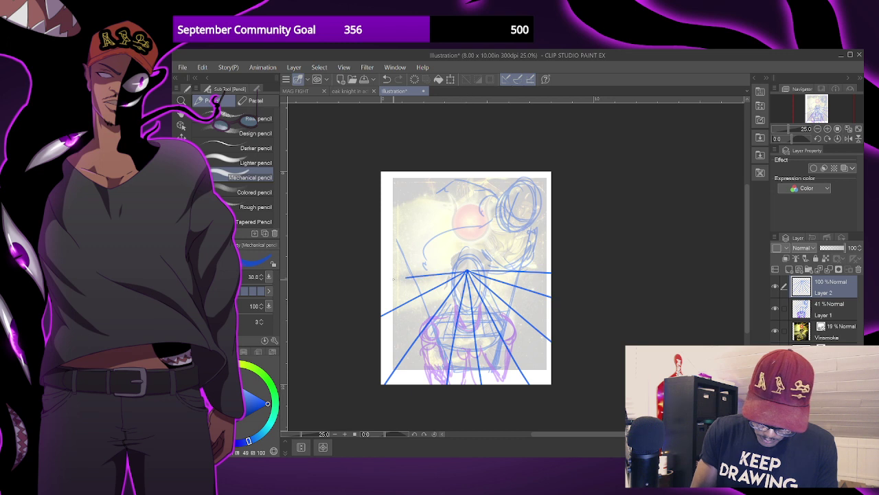
left_click_drag(467, 271, 380, 265)
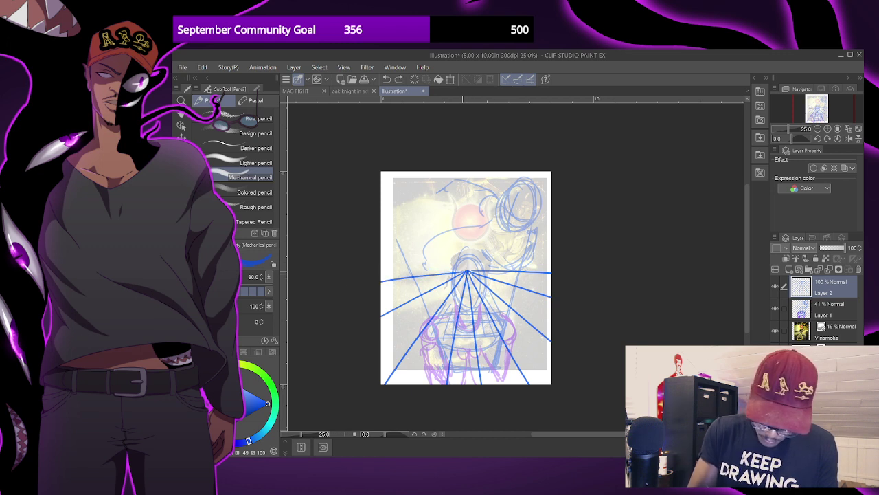
Draw straight perspective lines radiating upward from the vanishing point to the page's upper edges.
left_click_drag(467, 271, 381, 189)
left_click_drag(435, 176, 468, 272)
left_click_drag(468, 179, 468, 273)
left_click_drag(506, 177, 466, 275)
left_click_drag(551, 185, 469, 267)
left_click_drag(550, 222, 551, 256)
left_click_drag(392, 172, 468, 270)
Rotate the canvas, draw a bold horizon and spaced horizontal grid lines across the page, and restore the canvas rotation to 0.
mouse_move(626, 244)
left_mouse_down()
mouse_move(575, 232)
mouse_move(582, 180)
mouse_move(431, 317)
left_mouse_up()
mouse_move(551, 193)
left_mouse_down()
mouse_move(426, 325)
mouse_move(566, 206)
left_mouse_up()
left_click_drag(467, 347, 581, 218)
left_click_drag(487, 366, 604, 239)
left_click_drag(509, 386, 693, 201)
left_click_drag(415, 303, 533, 175)
left_click_drag(399, 285, 504, 165)
left_click_drag(379, 269, 493, 140)
left_click_drag(364, 255, 478, 126)
left_click(434, 434)
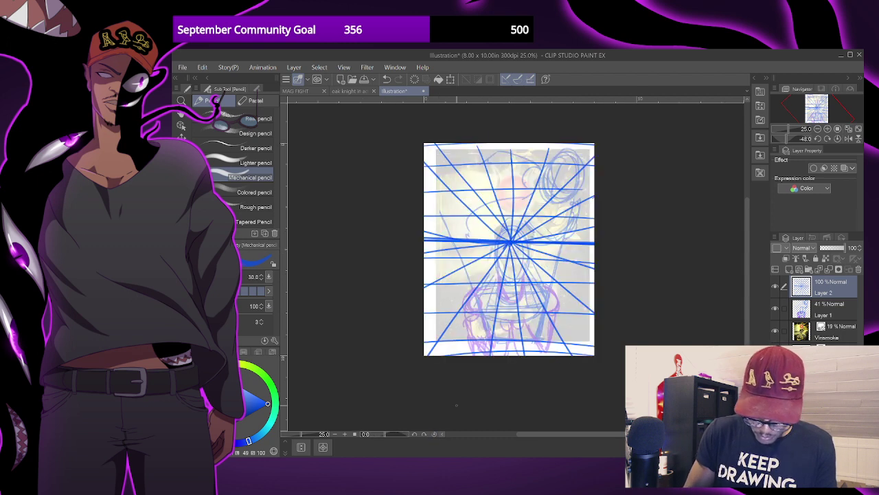
Draw a central vertical line and steep lines at both sides converging below the page to complete the perspective grid.
left_click_drag(613, 326, 588, 287)
key("ctrl+minus")
left_click_drag(490, 365, 484, 340)
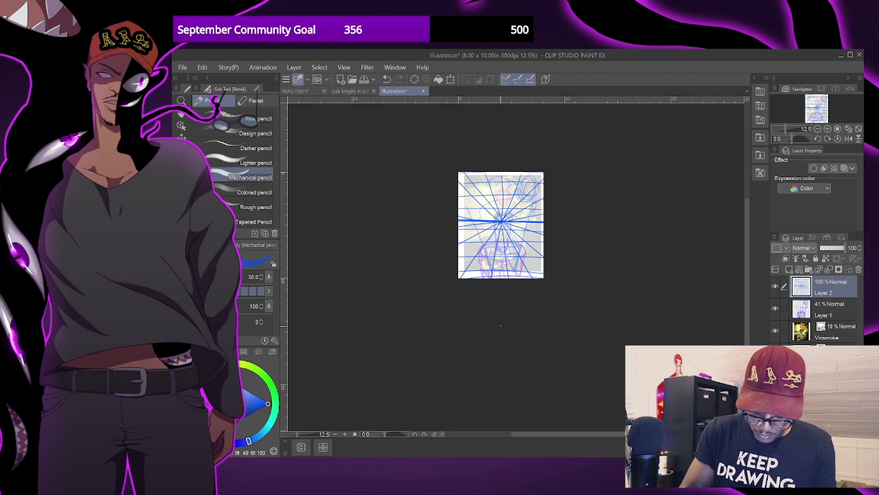
left_click_drag(487, 275, 461, 172)
left_click_drag(519, 277, 543, 173)
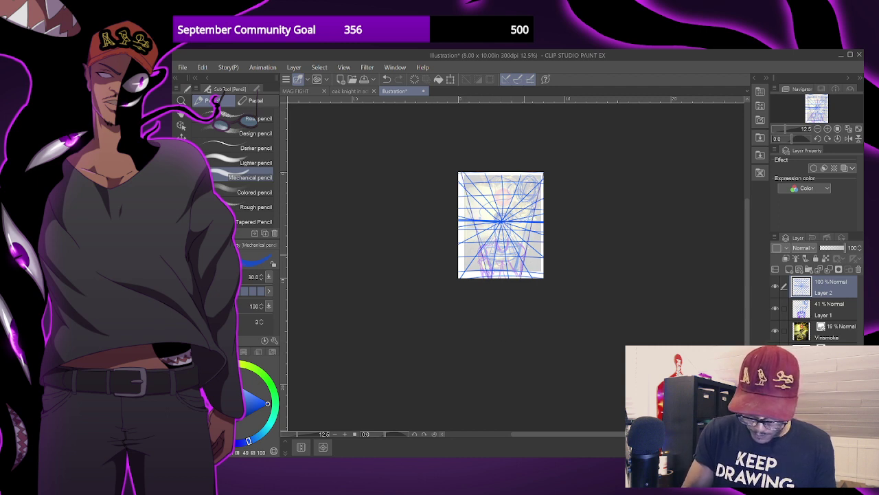
left_click_drag(507, 302, 506, 172)
key("ctrl+z")
left_click_drag(505, 301, 505, 172)
left_click_drag(485, 278, 442, 196)
left_click_drag(516, 299, 549, 239)
Select Layer 1 and hide its figure sketch, leaving the perspective grid on Layer 2 shown.
scroll(544, 197, "up", 2)
left_click_drag(544, 196, 543, 173)
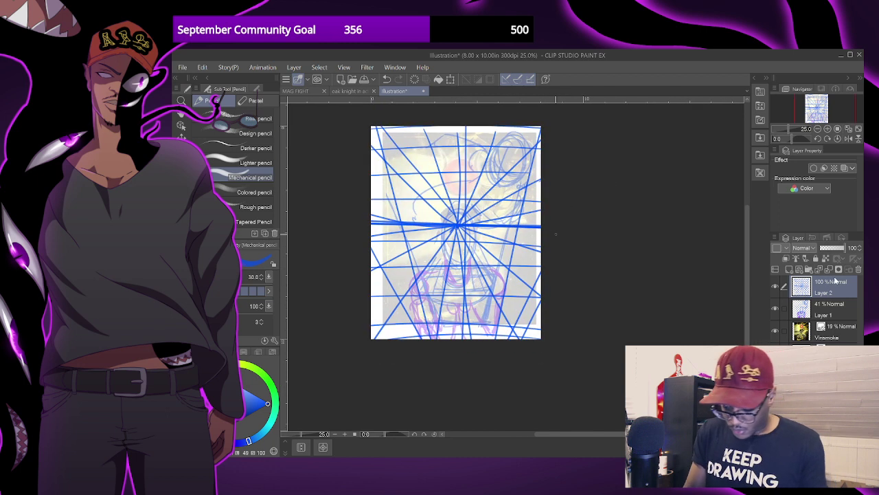
left_click(810, 309)
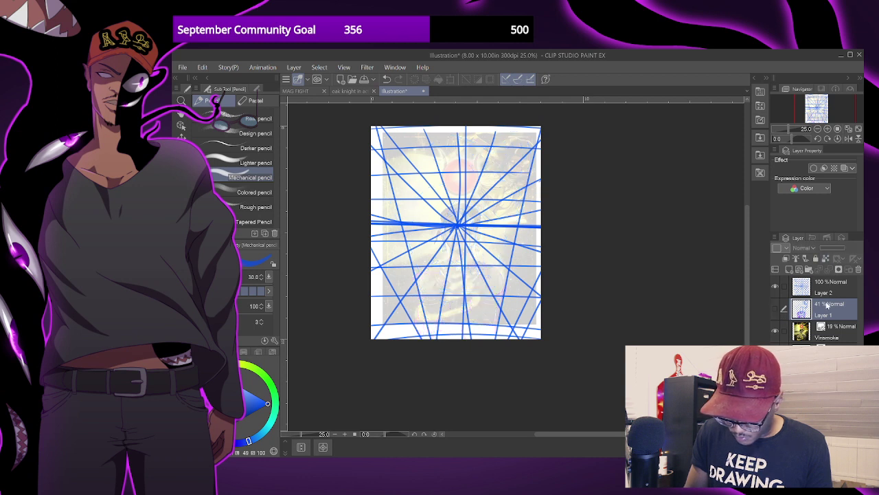
Add a new raster layer, reduce the grid on Layer 2 to 36% opacity, and place the new layer above it.
left_click(789, 268)
left_click(826, 291)
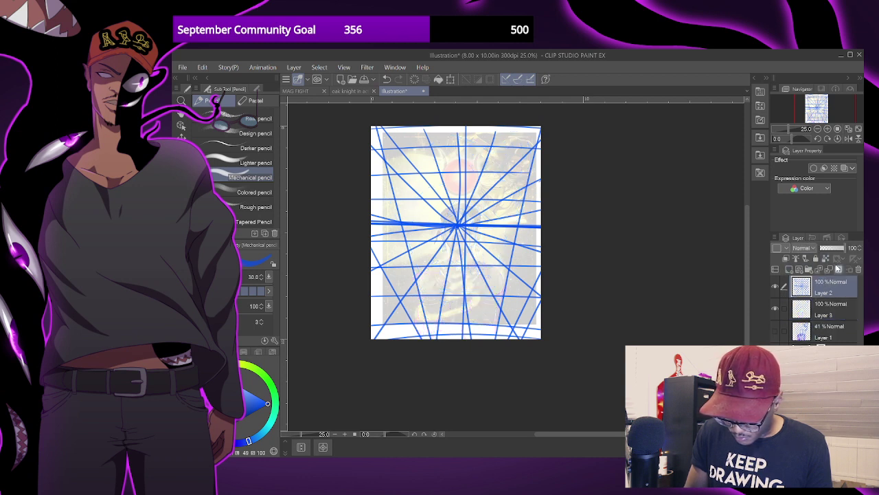
left_click(827, 248)
left_click(831, 249)
left_click(827, 248)
key("ctrl+equal")
left_click(825, 307)
left_click(827, 292)
left_click_drag(827, 291, 831, 319)
left_click(833, 292)
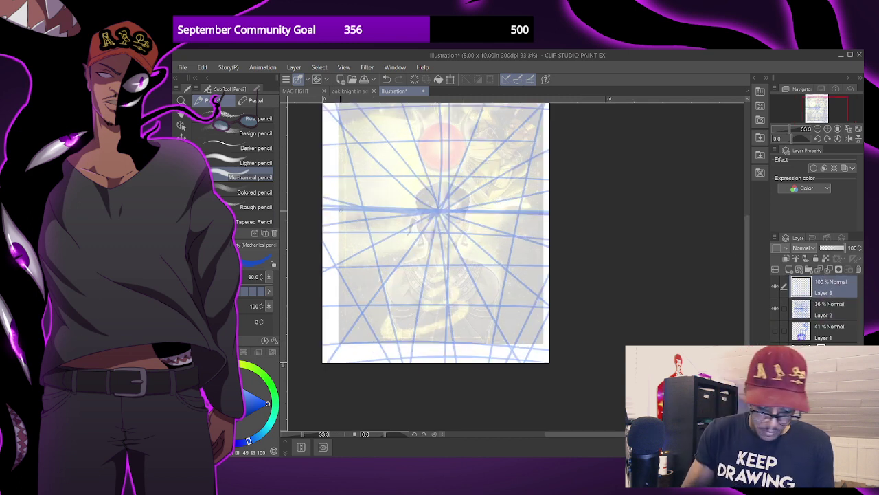
Choose purple as the drawing colour and sketch an oval head just below the vanishing point.
left_click(199, 403)
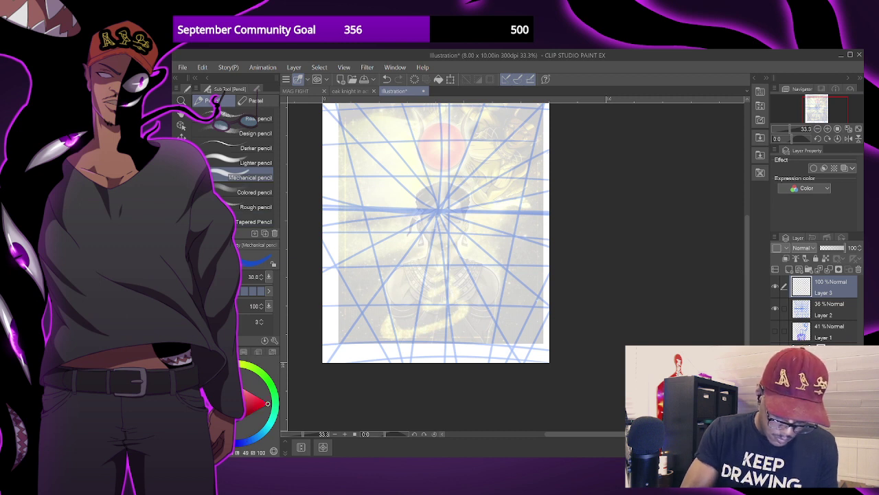
left_click_drag(199, 413, 219, 437)
left_click(265, 405)
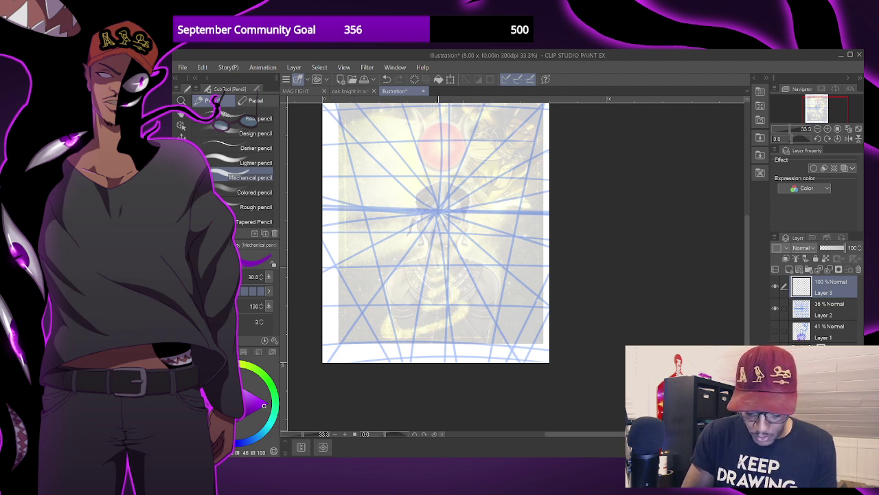
mouse_move(435, 222)
left_mouse_down()
mouse_move(427, 228)
mouse_move(438, 261)
mouse_move(453, 254)
mouse_move(433, 261)
mouse_move(424, 237)
mouse_move(445, 224)
left_mouse_up()
key("ctrl+z")
key("ctrl+z")
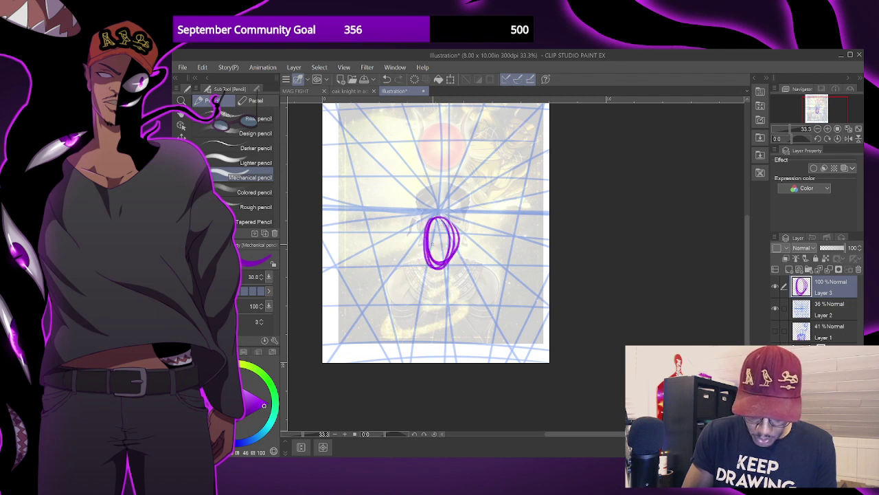
Sketch the figure's neck, shoulders and a torso tapering to a waistline near the page's lower edge.
mouse_move(405, 273)
left_mouse_down()
mouse_move(395, 280)
mouse_move(441, 277)
left_mouse_up()
key("ctrl+z")
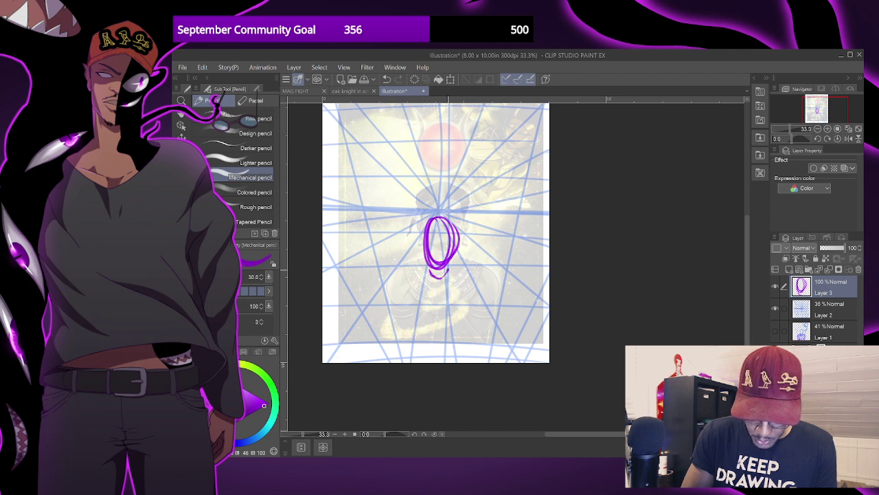
mouse_move(426, 263)
left_mouse_down()
mouse_move(401, 276)
mouse_move(397, 291)
mouse_move(473, 267)
mouse_move(482, 270)
mouse_move(476, 290)
left_mouse_up()
mouse_move(398, 287)
left_mouse_down()
mouse_move(476, 285)
mouse_move(416, 324)
left_mouse_up()
left_click_drag(475, 290, 467, 335)
left_click_drag(401, 293, 416, 334)
left_click_drag(414, 331, 465, 328)
left_click_drag(416, 331, 440, 330)
Reinforce the torso's sides and build up the round shoulder joints with extra strokes.
left_click_drag(401, 282, 416, 329)
mouse_move(406, 272)
left_mouse_down()
mouse_move(401, 294)
mouse_move(412, 283)
mouse_move(423, 330)
mouse_move(466, 322)
mouse_move(456, 328)
left_mouse_up()
left_click_drag(467, 288, 460, 324)
left_click_drag(472, 269, 479, 294)
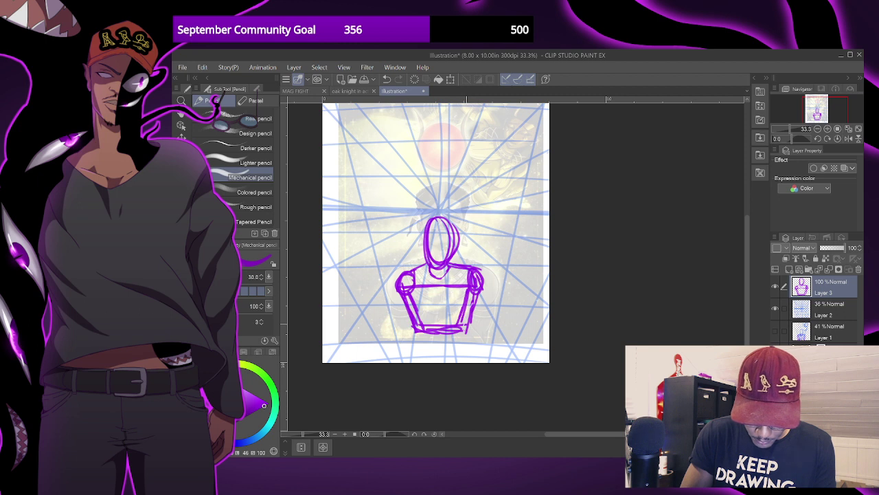
left_click_drag(473, 299, 465, 331)
mouse_move(474, 273)
left_mouse_down()
mouse_move(456, 266)
mouse_move(470, 272)
mouse_move(472, 300)
left_mouse_up()
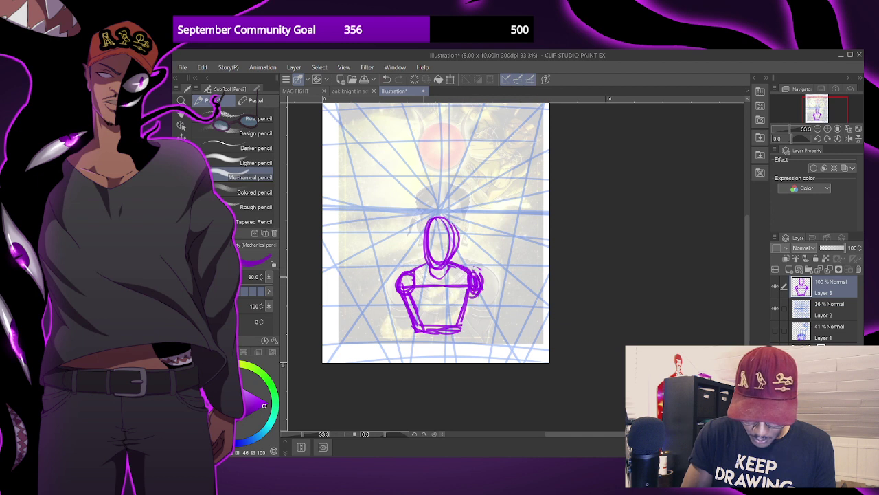
Sketch the lower figure's upper arms and bring both forearms up to meet at the centre of the chest.
left_click_drag(395, 289, 398, 324)
key("ctrl+z")
key("ctrl+z")
left_click_drag(480, 274, 503, 271)
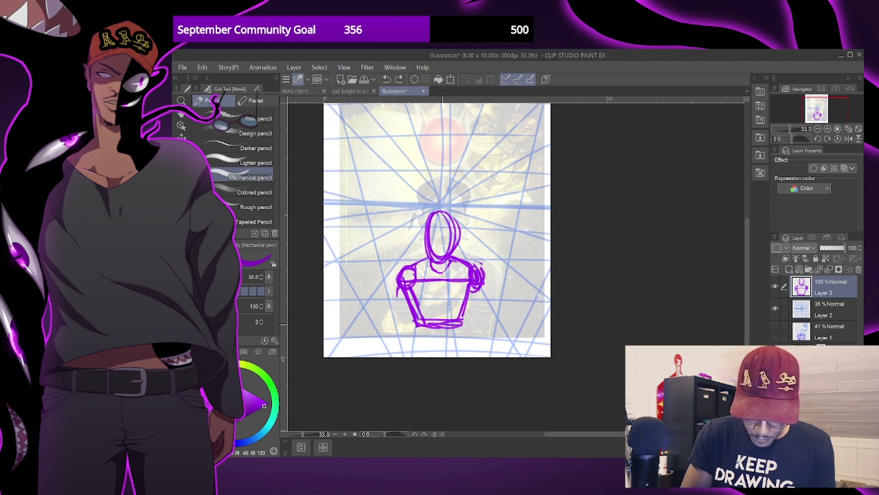
left_click_drag(398, 291, 405, 320)
mouse_move(397, 295)
left_mouse_down()
mouse_move(404, 322)
mouse_move(416, 318)
left_mouse_up()
left_click_drag(465, 294, 464, 317)
mouse_move(481, 281)
left_mouse_down()
mouse_move(473, 321)
mouse_move(465, 322)
left_mouse_up()
mouse_move(406, 318)
left_mouse_down()
mouse_move(423, 335)
mouse_move(435, 304)
mouse_move(421, 315)
left_mouse_up()
left_click_drag(433, 296, 425, 313)
mouse_move(442, 271)
left_mouse_down()
mouse_move(433, 303)
mouse_move(450, 303)
mouse_move(455, 334)
left_mouse_up()
left_click_drag(448, 299, 456, 316)
mouse_move(450, 300)
left_mouse_down()
mouse_move(469, 327)
mouse_move(417, 326)
mouse_move(421, 318)
left_mouse_up()
key("ctrl+z")
key("ctrl+z")
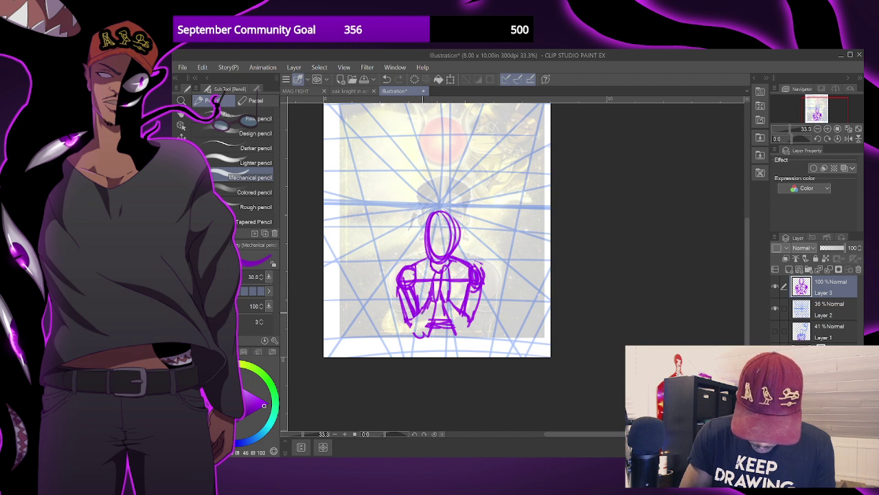
Define the figure's elbows and forearms, and add bands around the wrists and upper arms.
left_click_drag(421, 310, 415, 334)
mouse_move(419, 320)
left_mouse_down()
mouse_move(413, 340)
mouse_move(430, 323)
left_mouse_up()
left_click_drag(438, 305, 432, 322)
left_click_drag(434, 328, 425, 341)
left_click_drag(445, 303, 450, 330)
left_click_drag(453, 331, 460, 336)
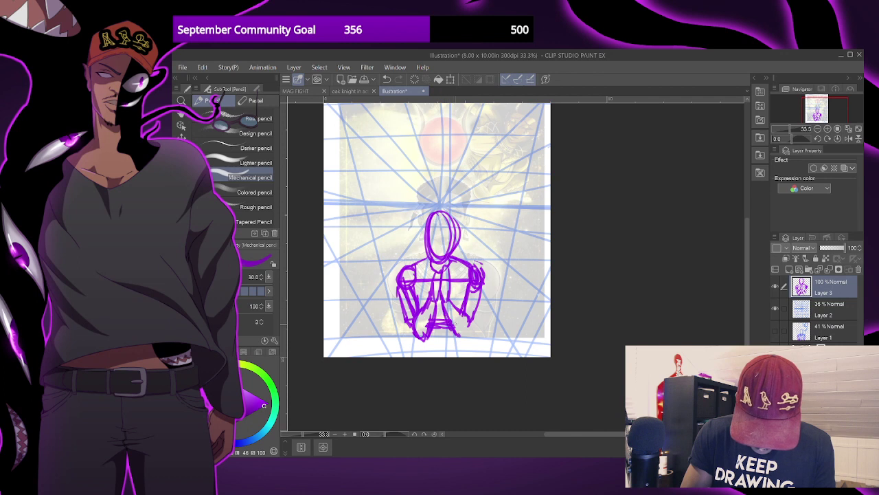
left_click_drag(481, 286, 474, 320)
left_click_drag(472, 323, 467, 337)
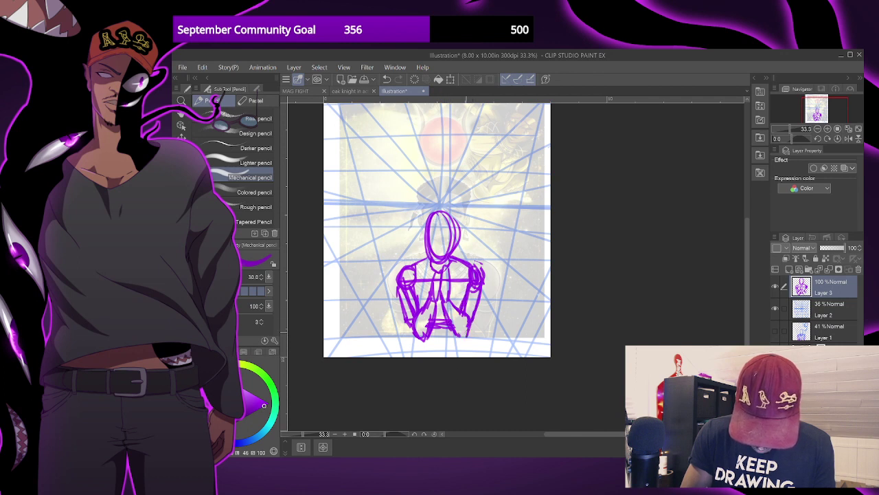
mouse_move(444, 303)
left_mouse_down()
mouse_move(454, 312)
mouse_move(425, 309)
left_mouse_up()
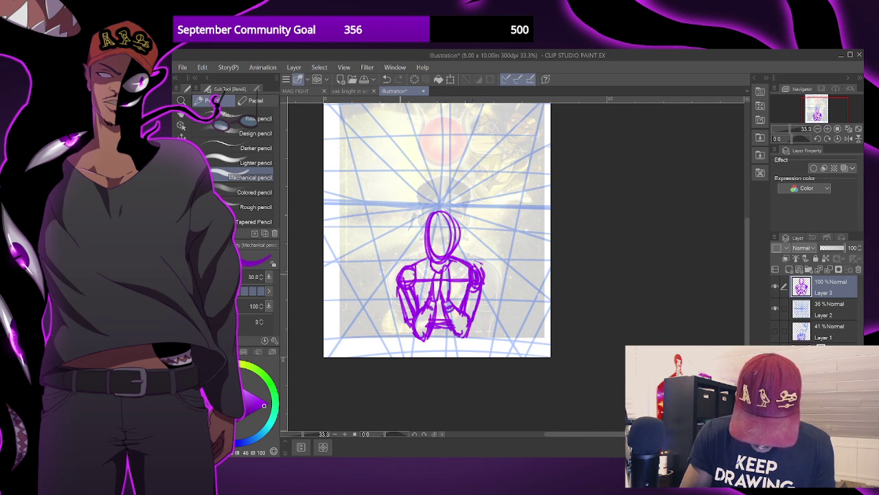
left_click_drag(477, 294, 470, 300)
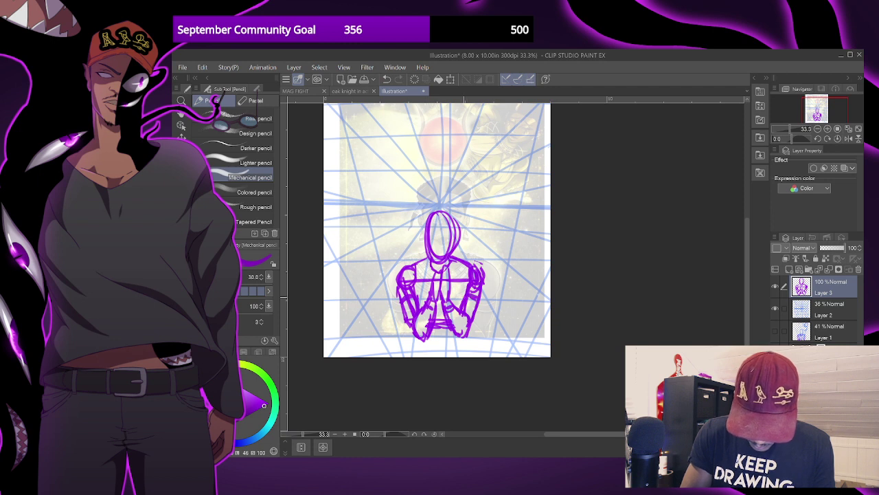
Draw the curved waist section beneath the elbows with the pencil at size 40 and retouch the shoulder line.
scroll(470, 222, "down", 1)
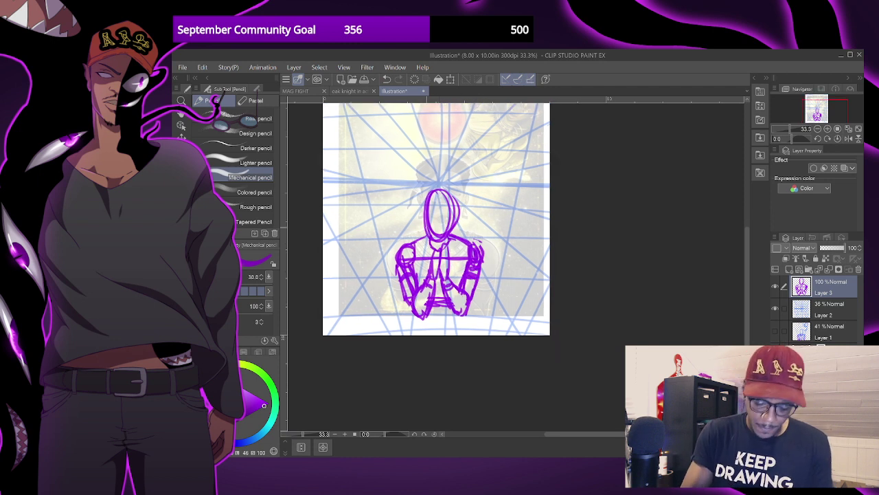
left_click_drag(417, 320, 431, 318)
mouse_move(418, 321)
left_mouse_down()
mouse_move(457, 308)
mouse_move(414, 332)
mouse_move(464, 329)
left_mouse_up()
left_click_drag(463, 307, 463, 332)
left_click_drag(411, 312, 416, 334)
left_click_drag(468, 313, 455, 334)
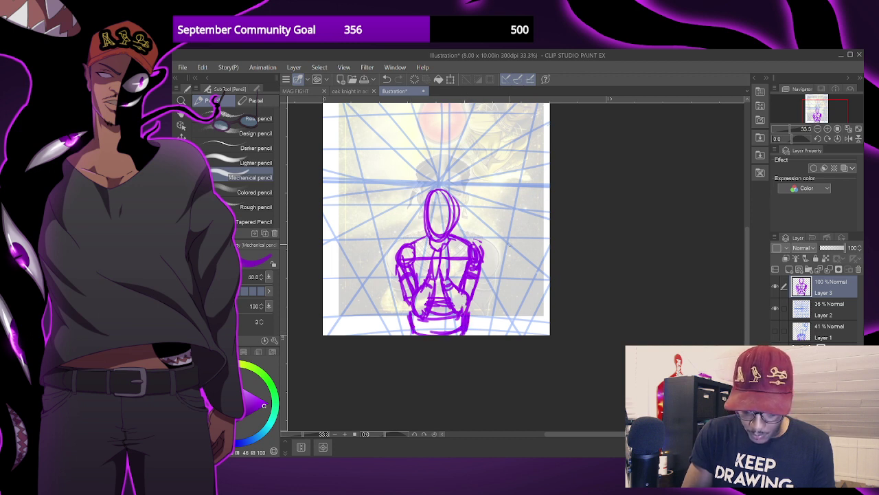
left_click_drag(412, 305, 409, 313)
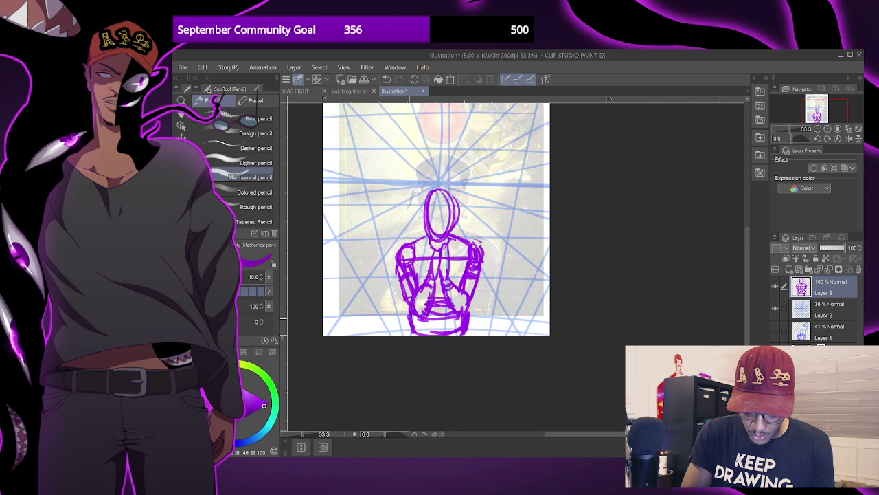
left_click_drag(414, 238, 401, 253)
left_click_drag(409, 244, 427, 236)
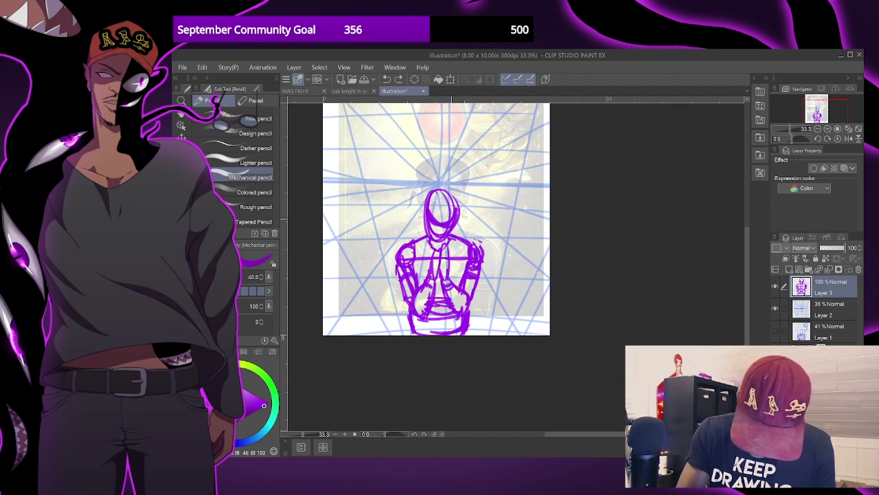
Clean up the lower figure's oval head outline and add curved and vertical face guidelines inside it.
mouse_move(451, 221)
left_mouse_down()
mouse_move(449, 206)
mouse_move(435, 217)
left_mouse_up()
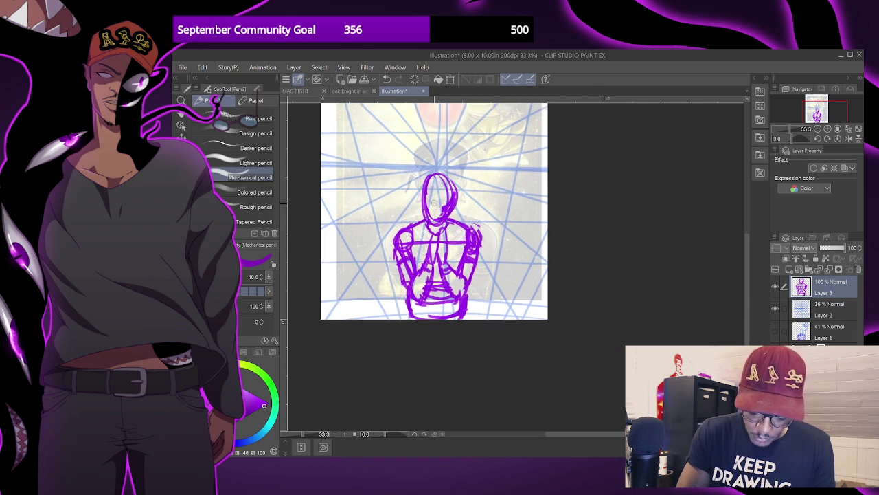
mouse_move(445, 173)
left_mouse_down()
mouse_move(443, 216)
mouse_move(436, 173)
left_mouse_up()
left_click_drag(447, 106, 449, 100)
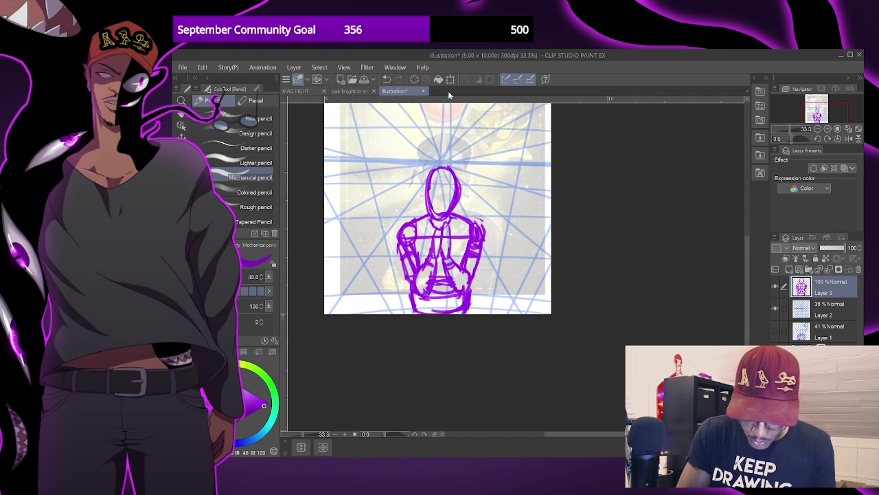
mouse_move(428, 195)
left_mouse_down()
mouse_move(455, 192)
mouse_move(441, 209)
left_mouse_up()
left_click_drag(443, 173, 443, 222)
mouse_move(431, 179)
left_mouse_down()
mouse_move(453, 179)
mouse_move(432, 173)
left_mouse_up()
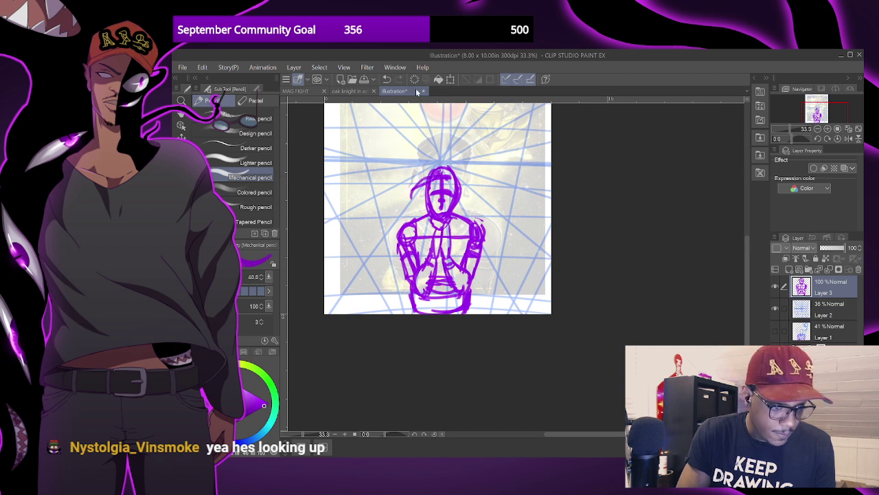
Sketch loose hair strands beside the lower figure's face and a band-like headpiece across the forehead.
mouse_move(414, 207)
left_mouse_down()
mouse_move(451, 159)
mouse_move(422, 176)
mouse_move(443, 161)
mouse_move(464, 169)
mouse_move(442, 161)
mouse_move(459, 173)
mouse_move(455, 191)
mouse_move(413, 184)
left_mouse_up()
left_click_drag(417, 183, 406, 203)
scroll(495, 200, "down", 1)
left_click_drag(537, 242, 521, 306)
scroll(471, 227, "up", 2)
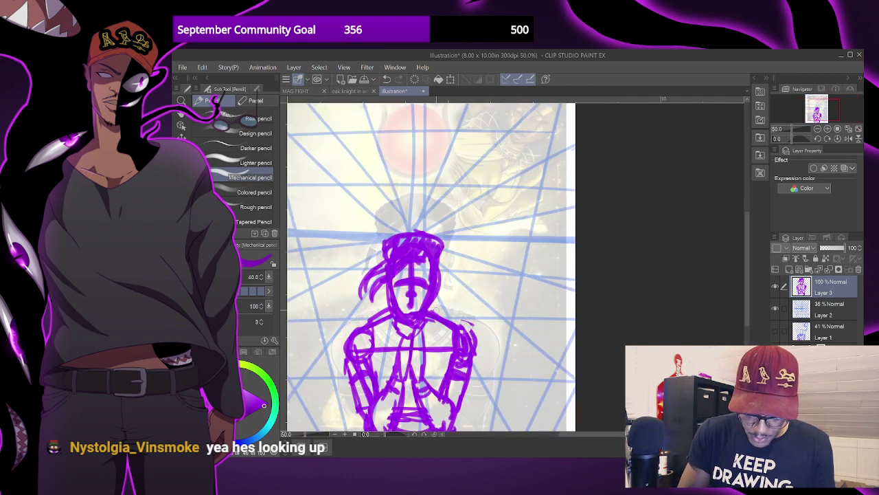
scroll(470, 323, "down", 1)
left_click_drag(413, 332, 409, 298)
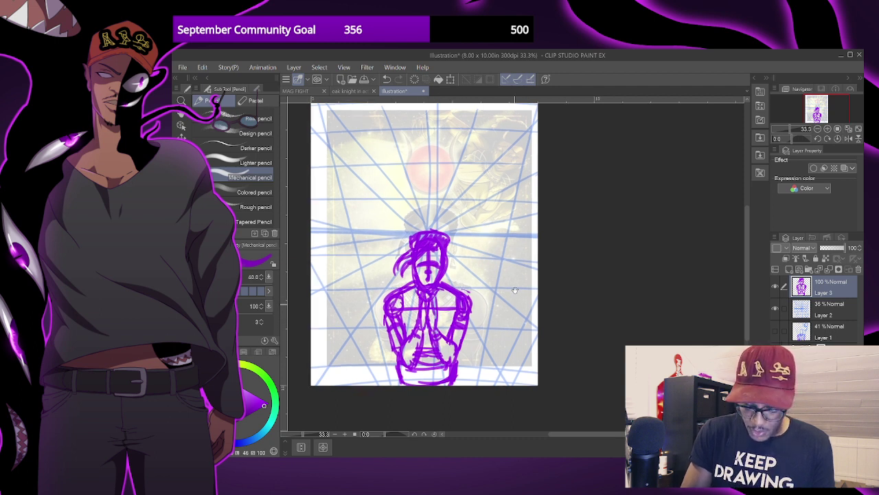
Add a layer above the grid and sketch a second figure's round head, shoulder and chest in the page's upper-right area.
left_click(828, 309)
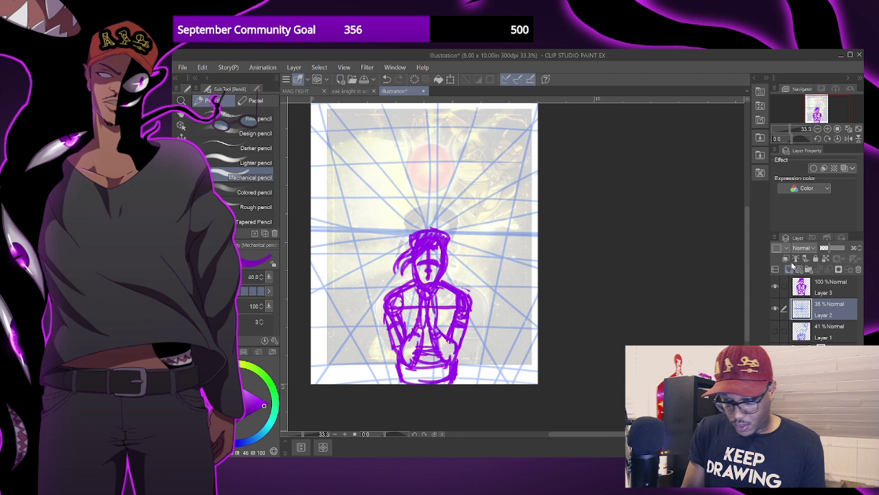
left_click(789, 270)
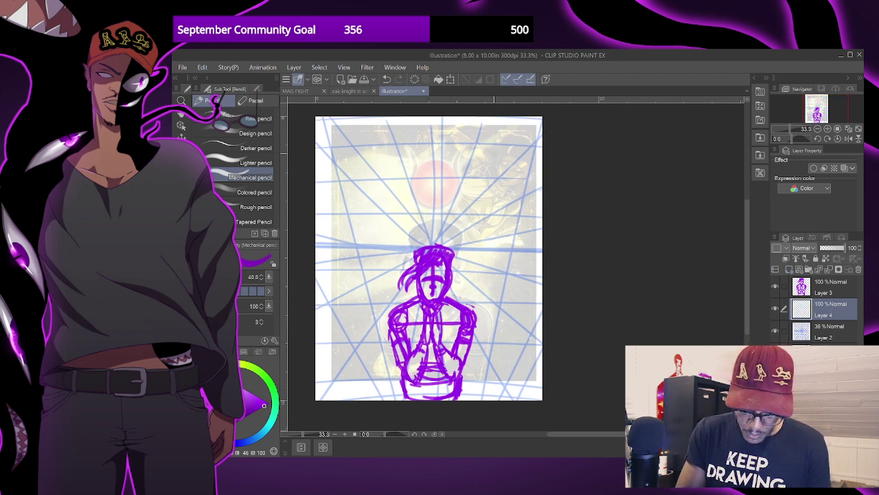
mouse_move(499, 138)
left_mouse_down()
mouse_move(506, 167)
mouse_move(508, 123)
mouse_move(529, 165)
mouse_move(511, 180)
left_mouse_up()
mouse_move(508, 124)
left_mouse_down()
mouse_move(530, 164)
mouse_move(518, 176)
mouse_move(526, 149)
mouse_move(496, 165)
mouse_move(524, 191)
mouse_move(524, 217)
left_mouse_up()
key("ctrl+z")
mouse_move(473, 160)
left_mouse_down()
mouse_move(464, 180)
mouse_move(480, 214)
mouse_move(515, 221)
left_mouse_up()
left_click_drag(526, 181, 519, 217)
mouse_move(496, 158)
left_mouse_down()
mouse_move(467, 210)
mouse_move(473, 194)
left_mouse_up()
left_click_drag(469, 162, 486, 146)
mouse_move(469, 184)
left_mouse_down()
mouse_move(502, 218)
mouse_move(505, 243)
left_mouse_up()
key("space")
left_click_drag(496, 287, 484, 154)
key("ctrl+minus")
mouse_move(355, 165)
left_mouse_down()
mouse_move(411, 261)
mouse_move(389, 211)
left_mouse_up()
left_click_drag(414, 122, 427, 246)
left_click_drag(487, 130, 469, 262)
left_click_drag(524, 154, 491, 262)
key("space")
left_click_drag(491, 136, 479, 217)
key("ctrl+z")
key("ctrl+z")
key("ctrl+z")
key("ctrl+z")
key("ctrl+z")
Extend the upper figure's body in long curves sweeping down behind the lower figure to its far side.
scroll(432, 127, "up", 1)
mouse_move(522, 231)
left_mouse_down()
mouse_move(483, 264)
mouse_move(479, 175)
left_mouse_up()
key("space")
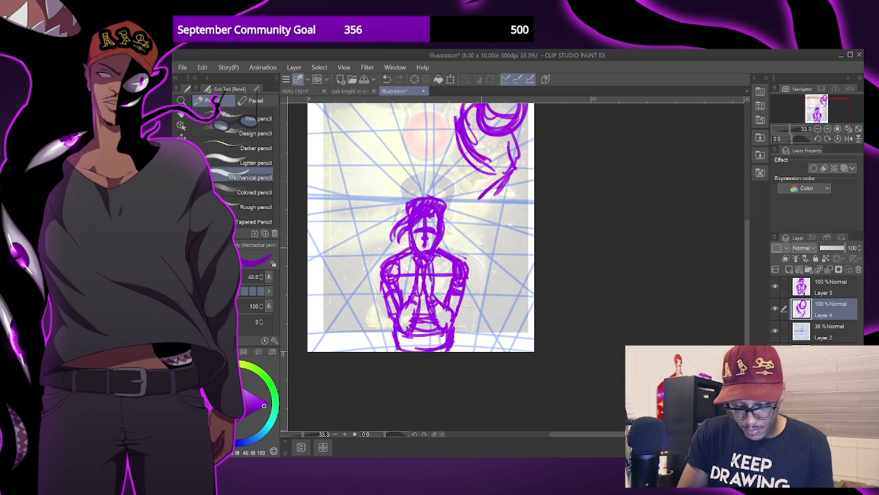
key("space")
left_click_drag(482, 246, 484, 301)
left_click_drag(458, 183, 410, 221)
left_click_drag(493, 239, 461, 262)
left_click_drag(406, 224, 382, 263)
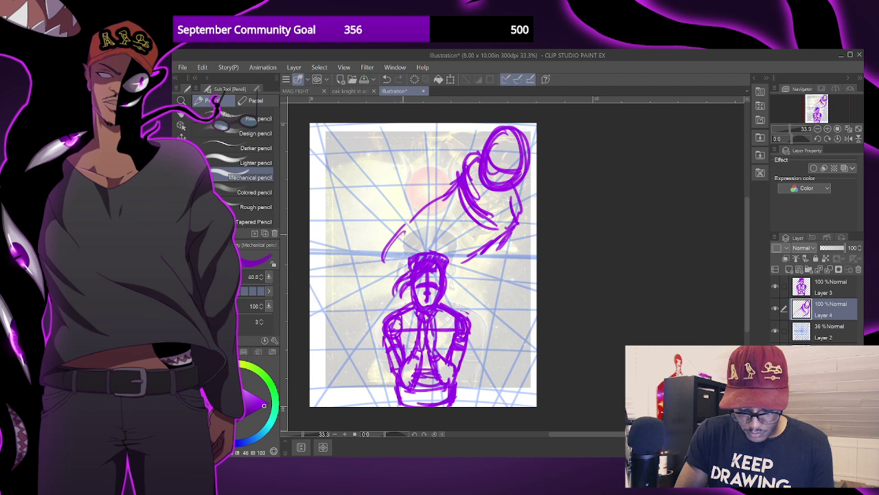
mouse_move(455, 184)
left_mouse_down()
mouse_move(354, 292)
mouse_move(371, 348)
left_mouse_up()
left_click_drag(473, 252, 448, 271)
left_click_drag(377, 314, 385, 357)
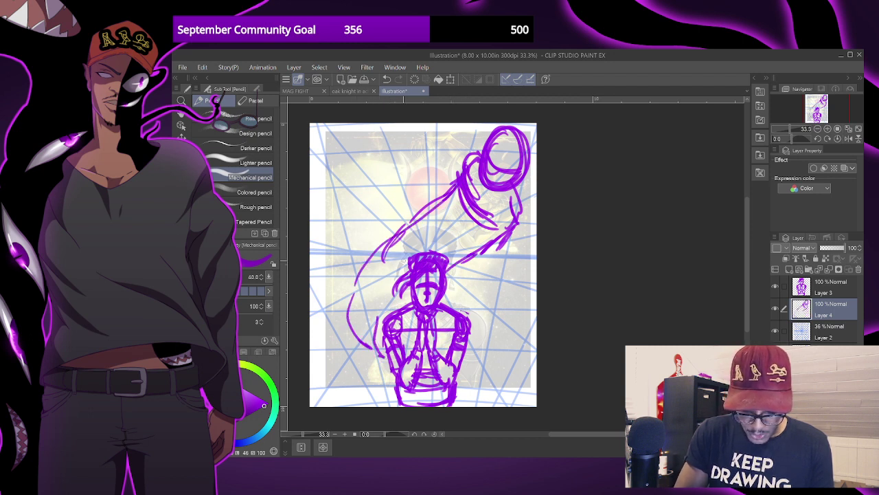
Sketch the upper figure's arm reaching across the page, its folded arm at the chest, and the body's inner curve.
mouse_move(469, 155)
left_mouse_down()
mouse_move(411, 172)
mouse_move(453, 164)
left_mouse_up()
mouse_move(453, 165)
left_mouse_down()
mouse_move(474, 151)
mouse_move(423, 163)
mouse_move(463, 169)
mouse_move(406, 168)
mouse_move(365, 194)
mouse_move(406, 180)
mouse_move(370, 189)
mouse_move(354, 201)
mouse_move(368, 194)
mouse_move(350, 217)
mouse_move(356, 208)
left_mouse_up()
left_click_drag(516, 221, 509, 248)
left_click_drag(521, 210, 512, 242)
mouse_move(508, 208)
left_mouse_down()
mouse_move(499, 233)
mouse_move(507, 271)
mouse_move(470, 230)
mouse_move(493, 246)
left_mouse_up()
mouse_move(460, 218)
left_mouse_down()
mouse_move(464, 234)
mouse_move(474, 233)
mouse_move(478, 273)
left_mouse_up()
left_click_drag(481, 239, 488, 244)
mouse_move(502, 244)
left_mouse_down()
mouse_move(493, 262)
mouse_move(448, 265)
left_mouse_up()
mouse_move(407, 293)
left_mouse_down()
mouse_move(374, 347)
mouse_move(382, 368)
mouse_move(378, 264)
left_mouse_up()
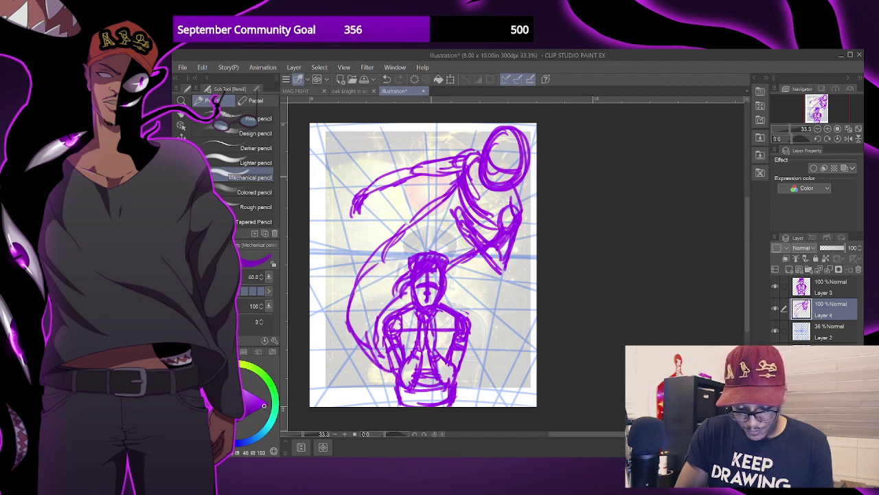
Rotate the canvas to -24.1 degrees, refine the upper figure's face guide, chest and body contours, and restore the rotation to 0.
left_click_drag(574, 152, 524, 157)
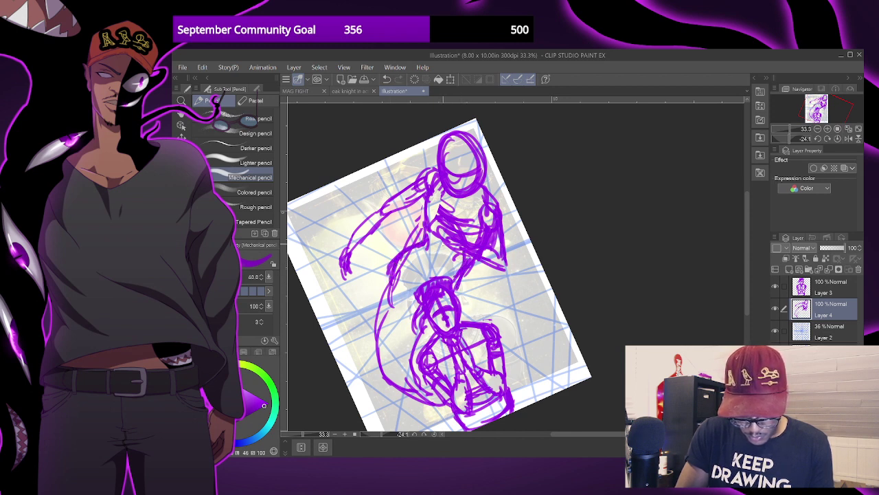
mouse_move(403, 272)
left_mouse_down()
mouse_move(381, 296)
mouse_move(377, 349)
left_mouse_up()
left_click_drag(459, 271, 445, 280)
left_click_drag(423, 219, 426, 192)
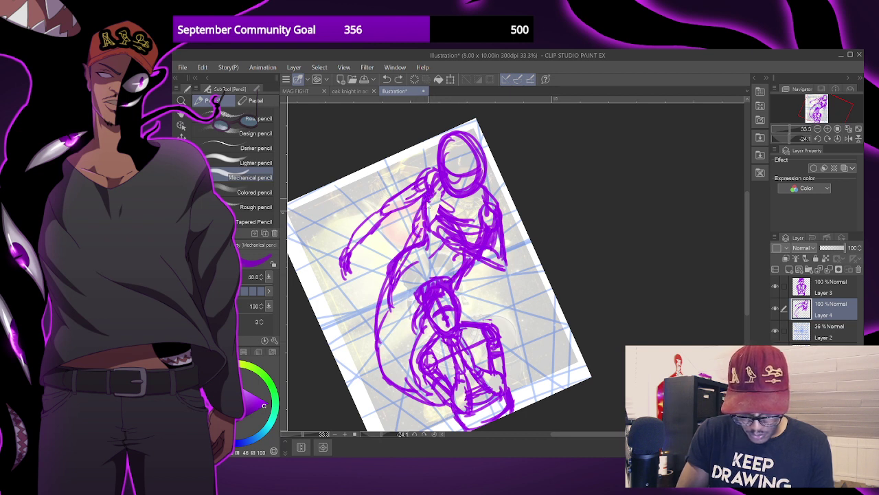
left_click_drag(472, 214, 476, 240)
mouse_move(443, 194)
left_mouse_down()
mouse_move(459, 211)
mouse_move(483, 202)
left_mouse_up()
left_click(433, 433)
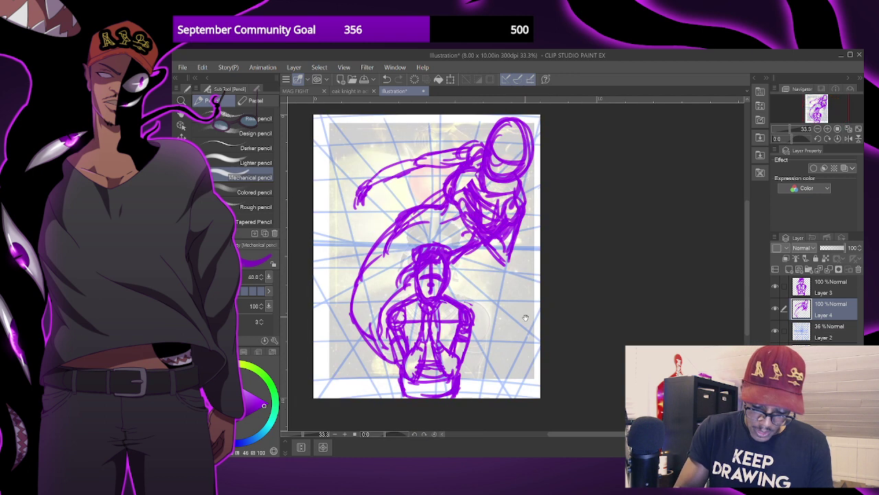
Create a layer folder, move Layers 1 to 4 into it, and collapse the folder.
left_click_drag(547, 317, 553, 294)
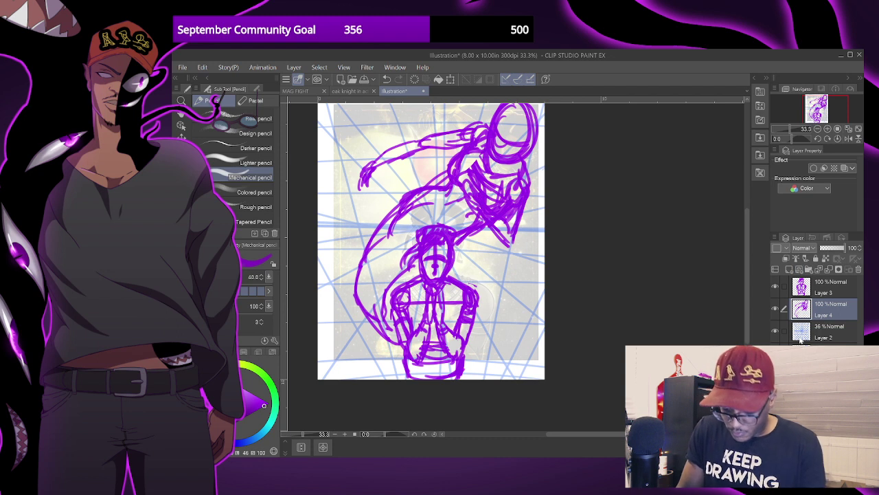
left_click(829, 351)
left_click(808, 269)
left_click_drag(831, 351, 828, 312)
left_click_drag(830, 322, 830, 333)
left_click(829, 342)
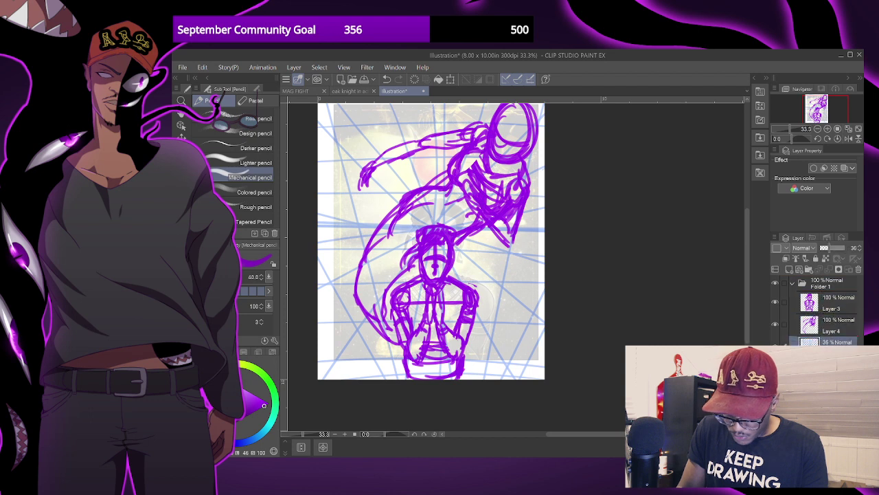
left_click(829, 364)
left_click(793, 286)
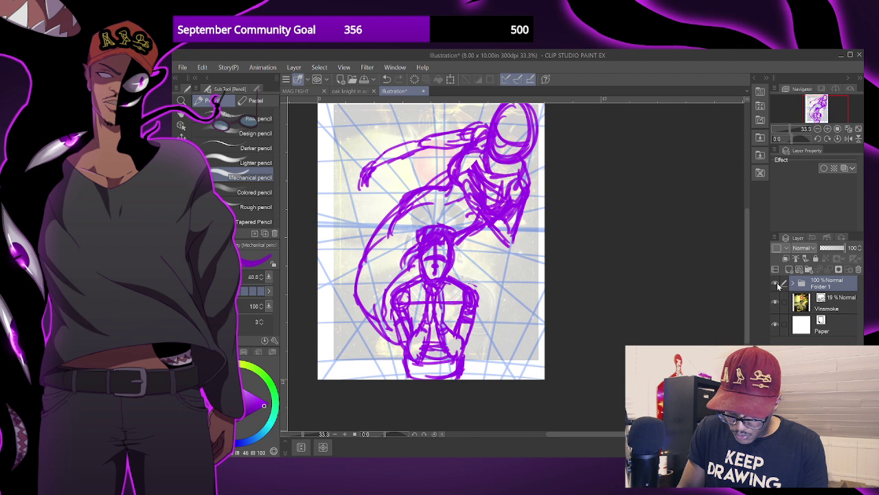
Hide the sketch folder, raise the Vinsmoke layer's opacity to study the artwork, and switch back to showing only the sketch.
left_click(775, 283)
left_click(823, 306)
left_click_drag(823, 248, 837, 249)
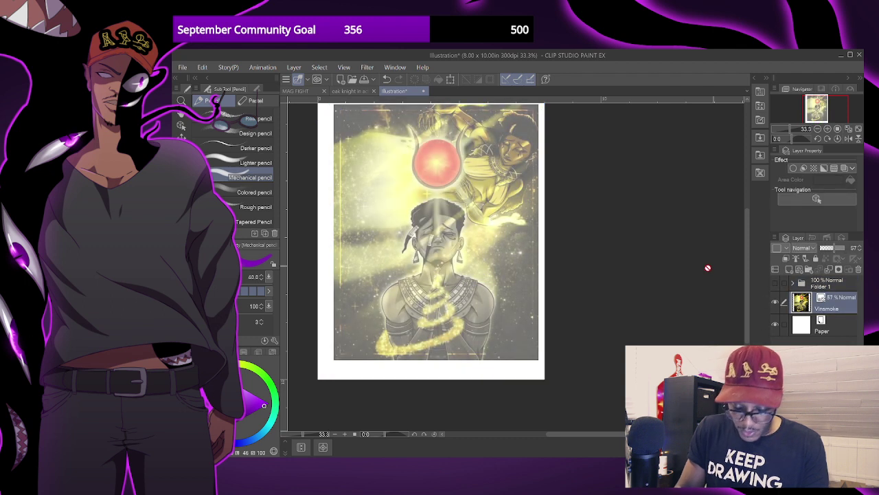
scroll(559, 259, "up", 1)
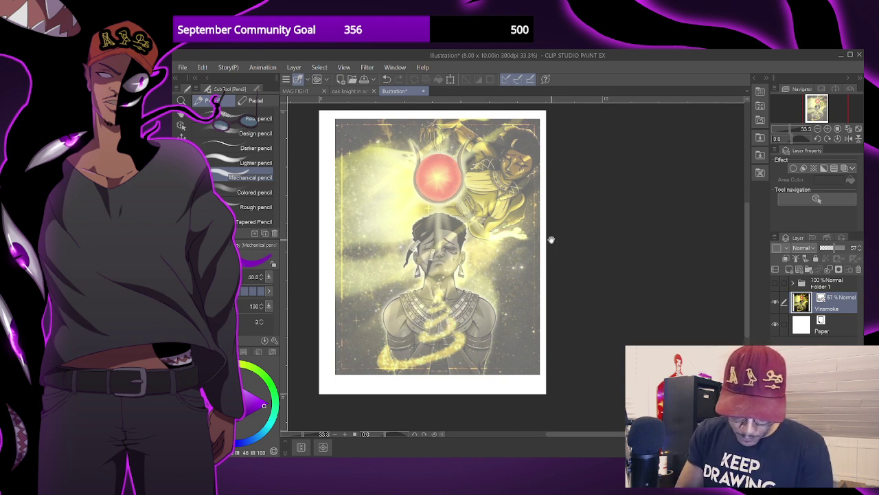
left_click_drag(536, 223, 542, 230)
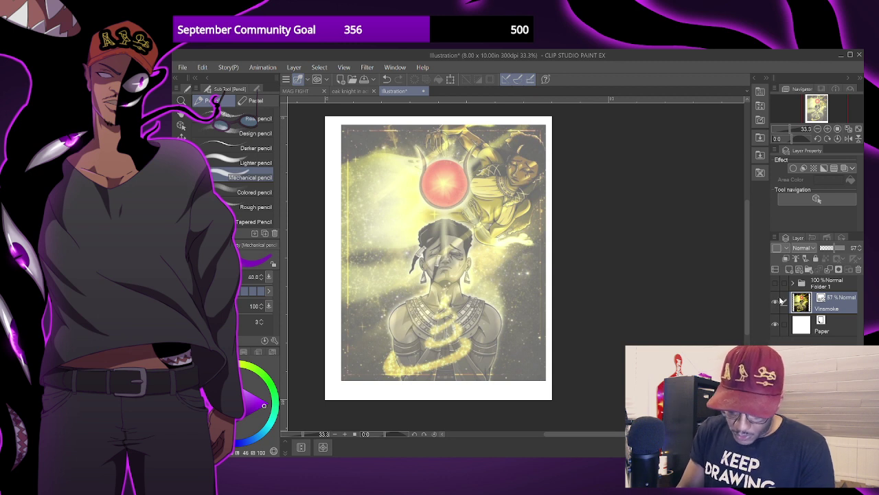
left_click(774, 284)
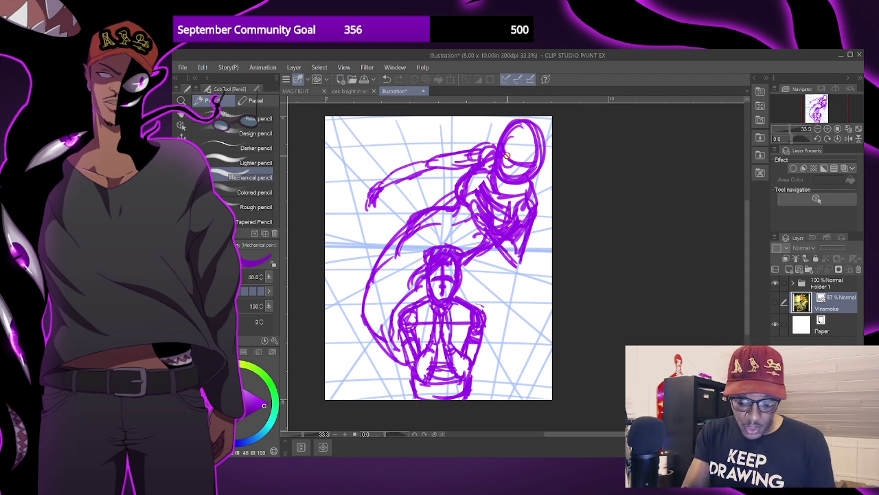
Apply a blue layer color to the upper figure's Layer 4 and lower the perspective grid layer's opacity to 11%.
left_click(793, 282)
left_click(807, 321)
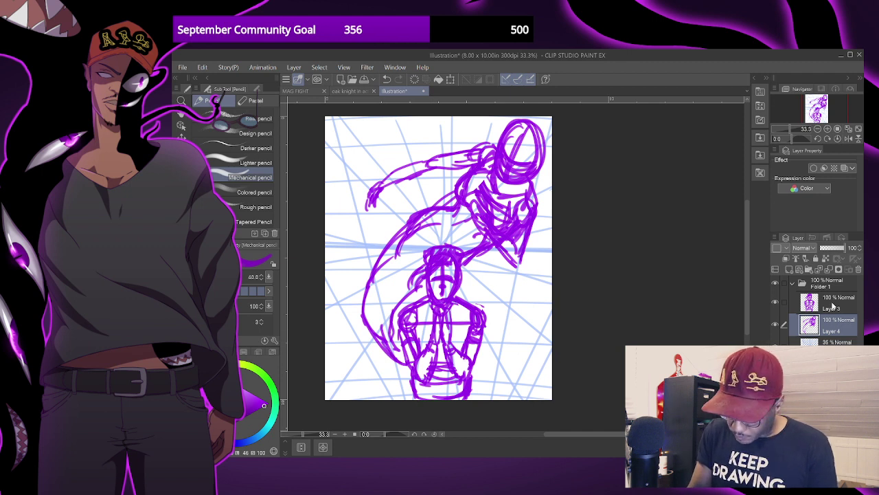
left_click(844, 168)
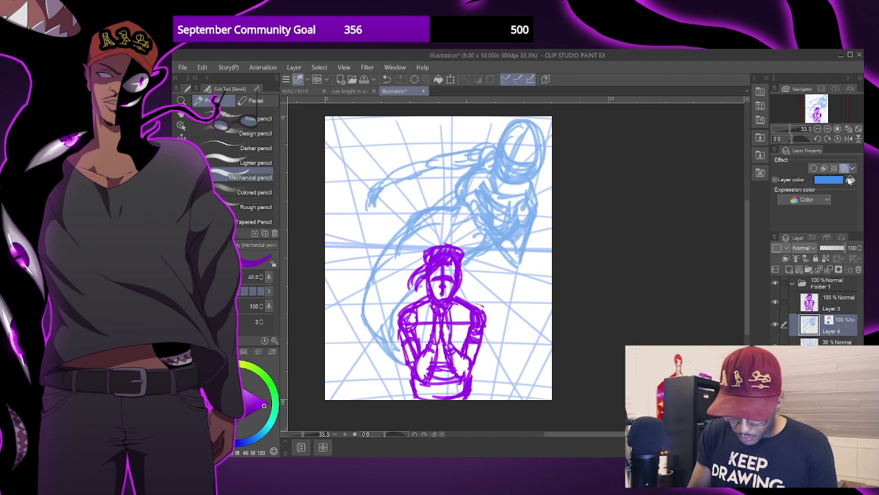
left_click(842, 340)
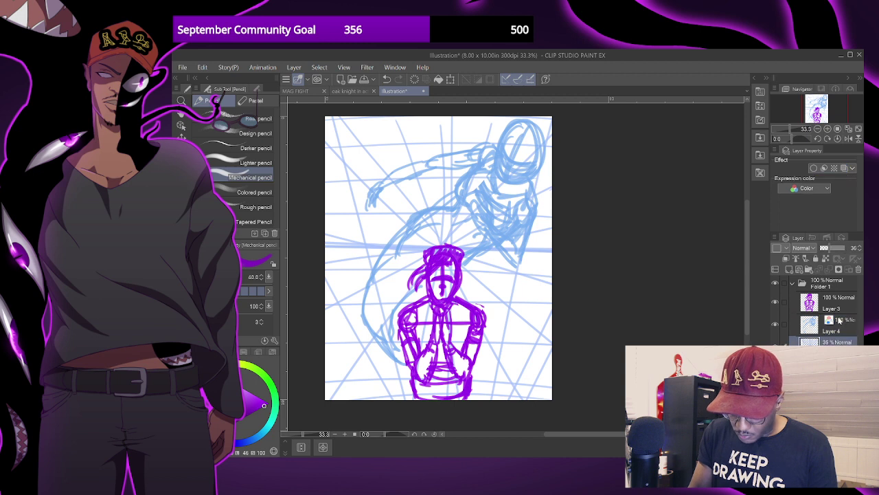
mouse_move(825, 252)
left_mouse_down()
mouse_move(843, 253)
mouse_move(824, 253)
left_mouse_up()
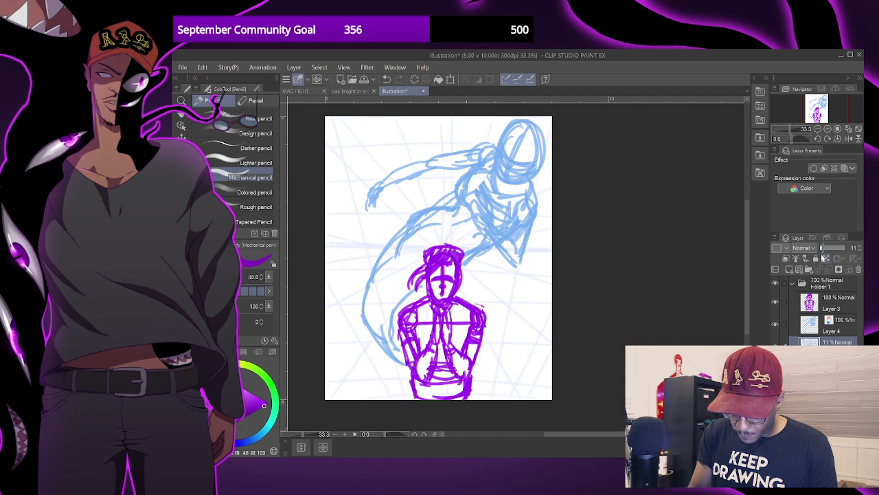
Add a layer above Layer 3, extend the body curve at the lower figure's elbow, and give the layer a blue layer color.
left_click(824, 325)
left_click(825, 304)
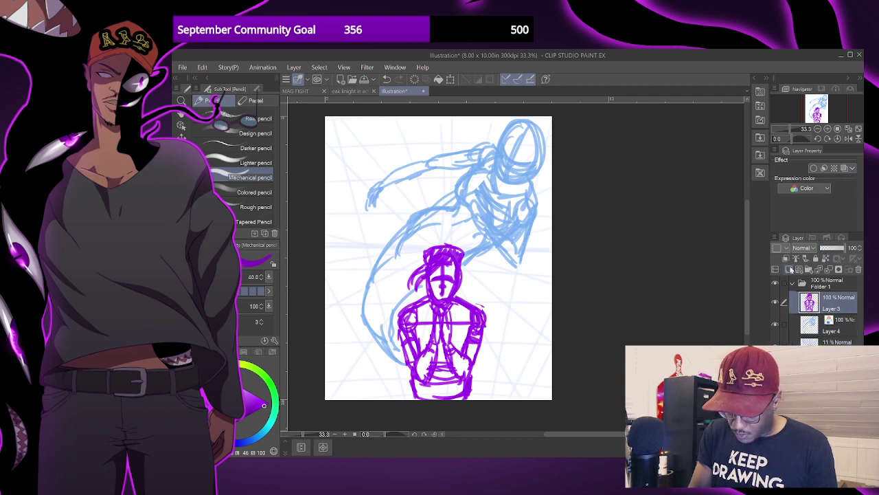
left_click(790, 269)
mouse_move(383, 343)
left_mouse_down()
mouse_move(405, 364)
mouse_move(394, 353)
left_mouse_up()
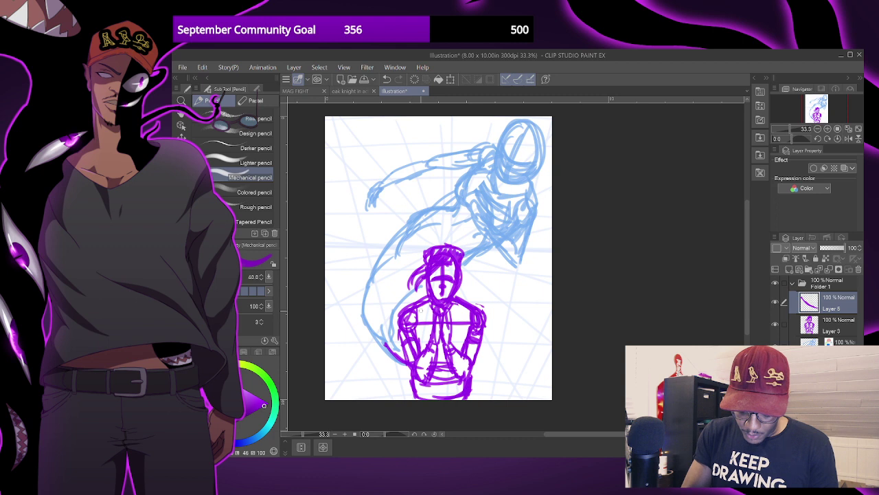
left_click(844, 169)
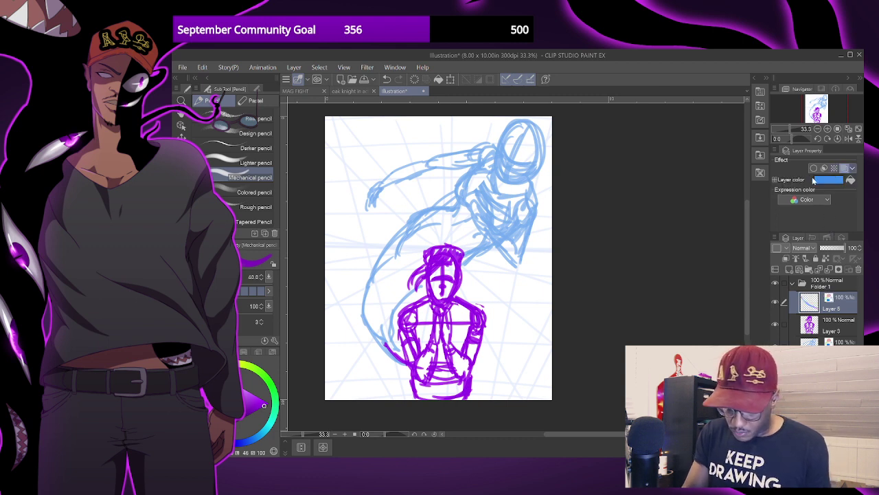
Sketch the spiral coiling up the lower figure's chest and build up the sweeping curve over the shoulder and arm.
mouse_move(404, 355)
left_mouse_down()
mouse_move(441, 364)
mouse_move(464, 343)
mouse_move(423, 346)
mouse_move(430, 334)
mouse_move(459, 327)
mouse_move(441, 332)
mouse_move(430, 314)
mouse_move(445, 316)
left_mouse_up()
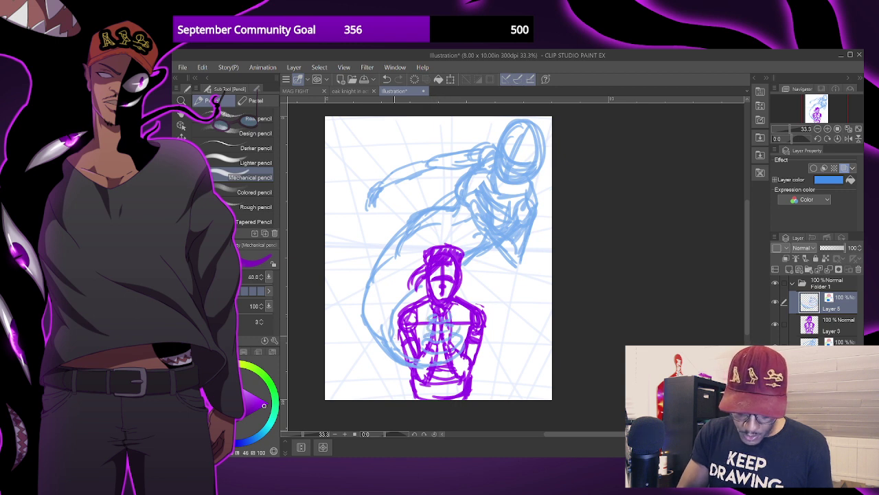
left_click_drag(395, 345, 407, 287)
mouse_move(394, 328)
left_mouse_down()
mouse_move(425, 287)
mouse_move(401, 357)
left_mouse_up()
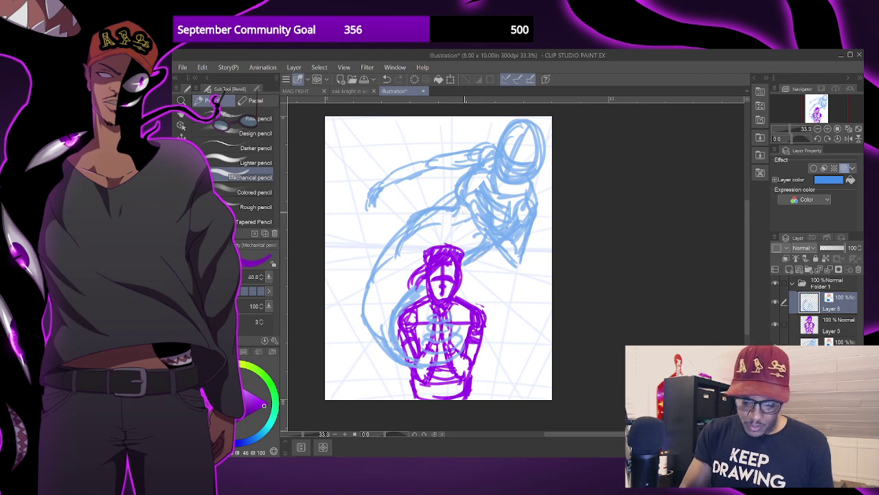
left_click_drag(588, 280, 590, 276)
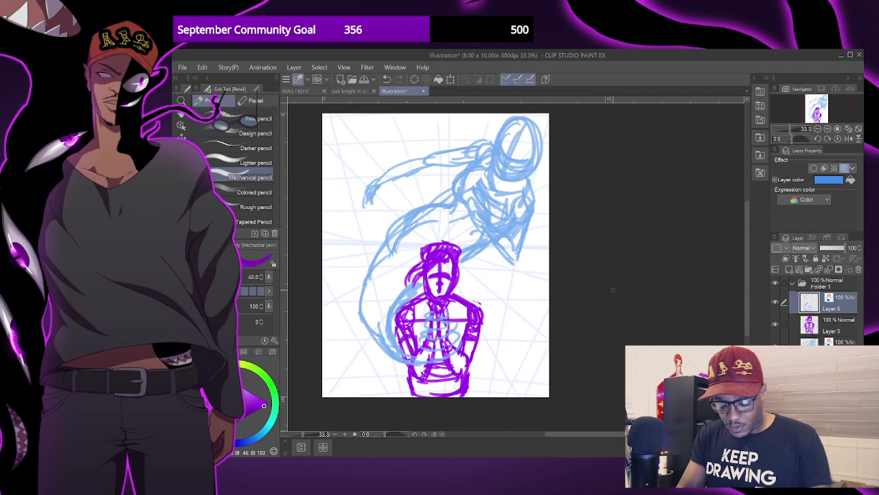
Add another layer above Layer 5 and draw a red circle above the lower figure's head.
left_click_drag(571, 329, 572, 337)
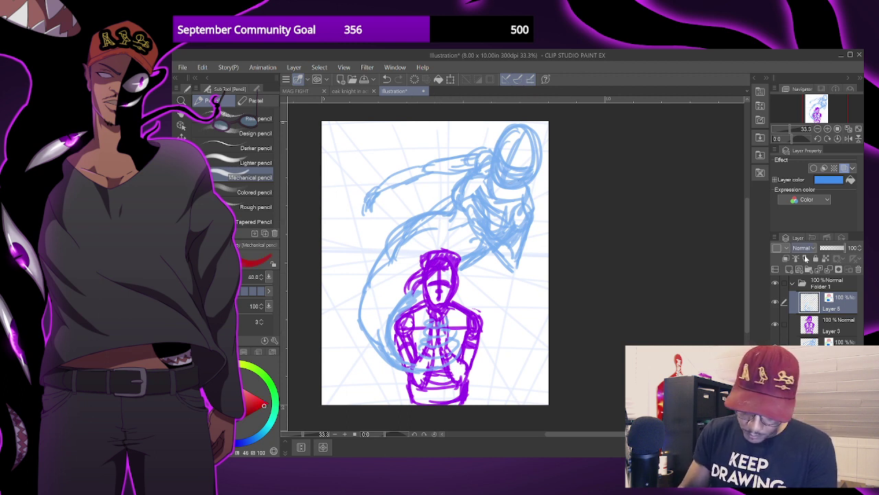
key("ctrl+shift+n")
mouse_move(439, 207)
left_mouse_down()
mouse_move(429, 223)
mouse_move(449, 221)
mouse_move(440, 237)
left_mouse_up()
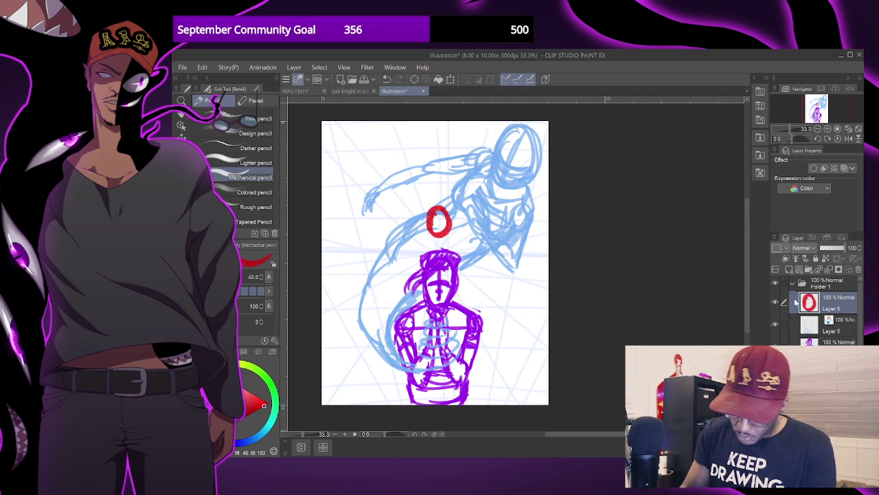
Move the Vinsmoke layer above the sketch folder, set its opacity to 100% to check the artwork, and hide it again.
left_click(793, 283)
left_click_drag(848, 297, 843, 282)
left_click(775, 287)
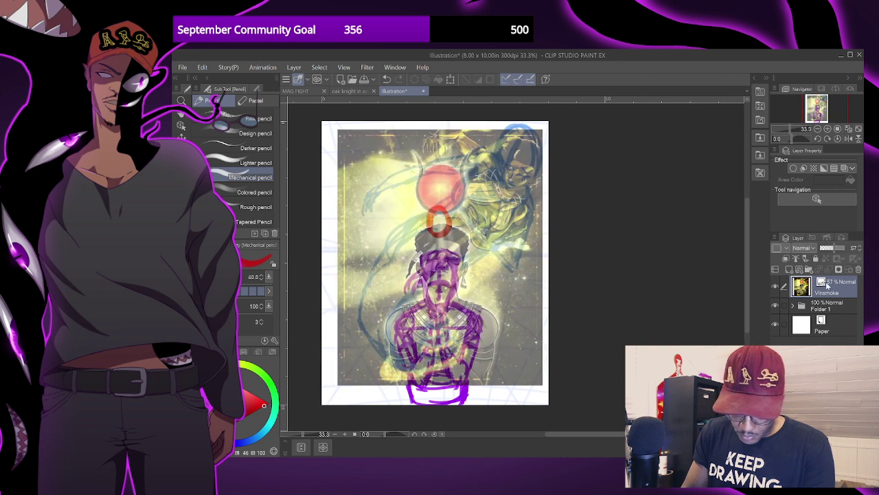
left_click(852, 251)
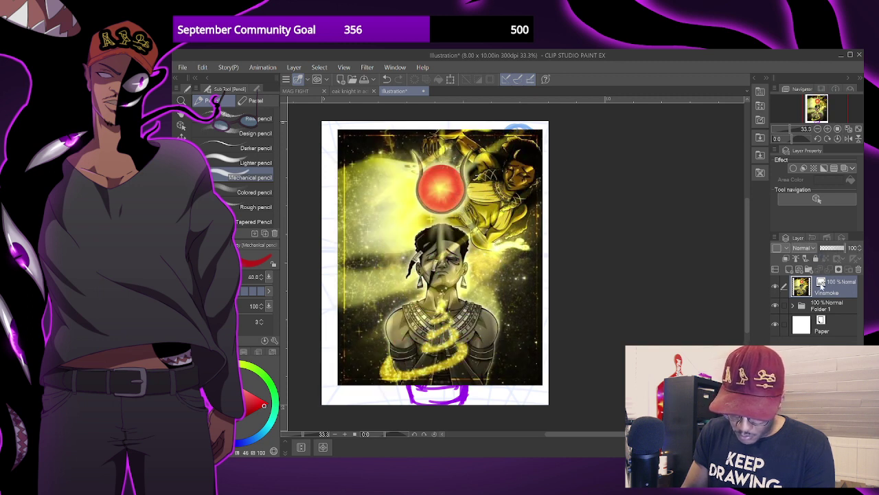
left_click(776, 288)
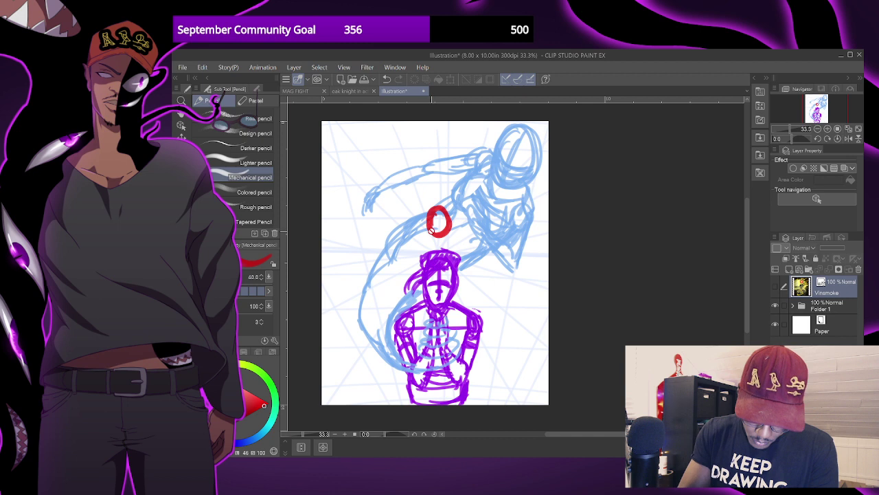
Draw two curved red horns around the circle on Layer 6.
left_click(793, 306)
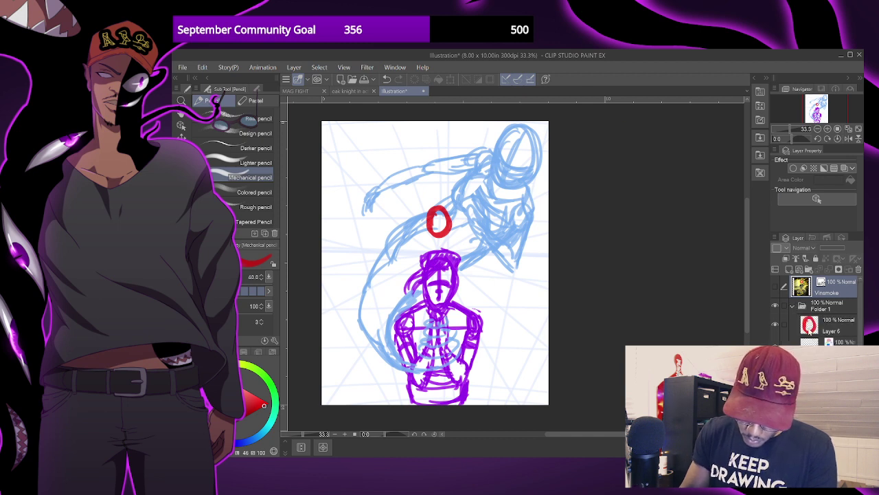
left_click(812, 327)
mouse_move(421, 204)
left_mouse_down()
mouse_move(431, 238)
mouse_move(450, 233)
mouse_move(452, 203)
left_mouse_up()
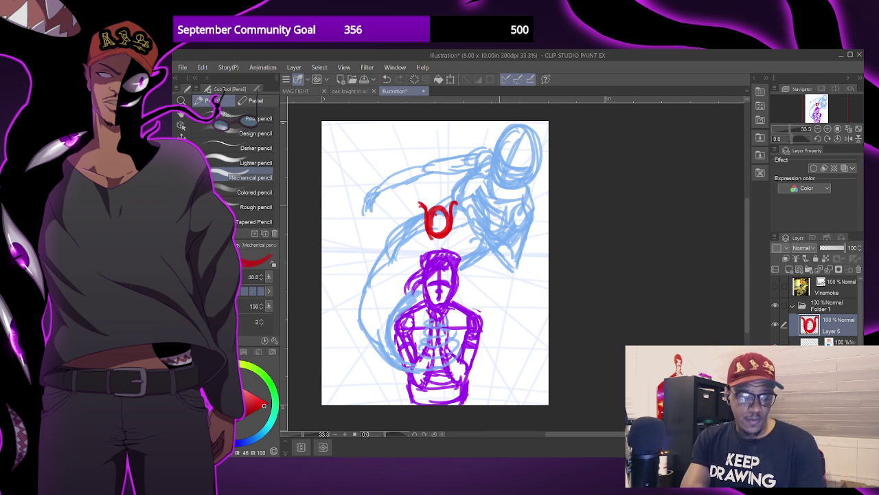
Try moving the red horned disc slightly closer to the lower figure's head, compare with the artwork, and undo the move.
left_click(182, 125)
left_click_drag(447, 230, 450, 238)
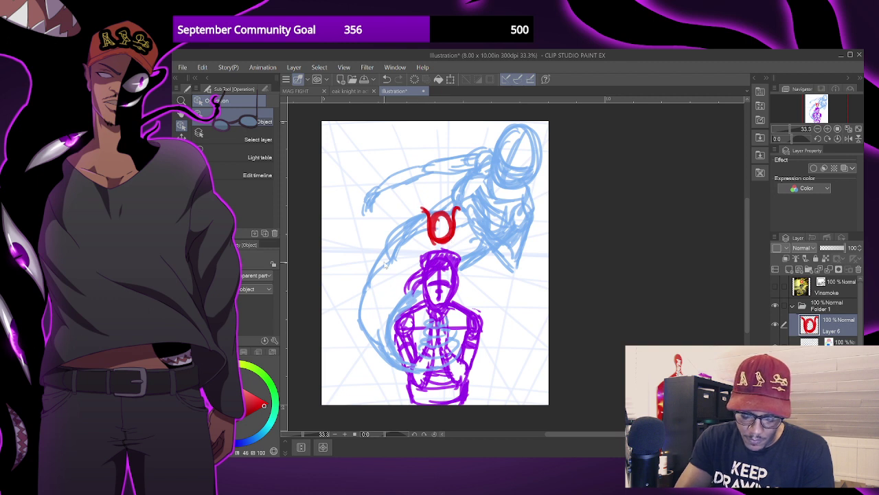
left_click(775, 288)
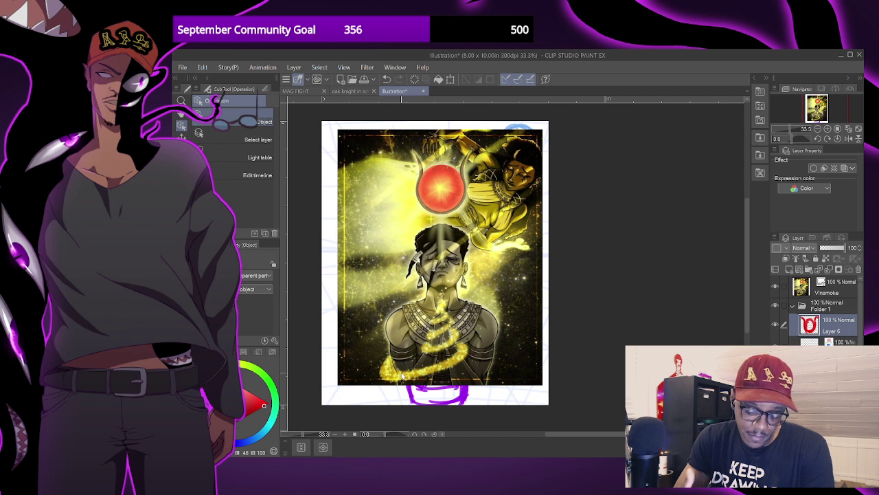
left_click(775, 287)
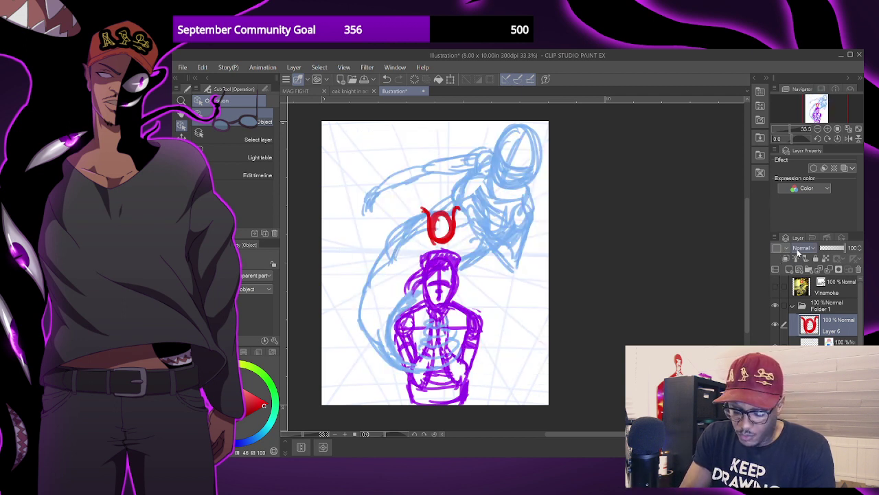
left_click(824, 368)
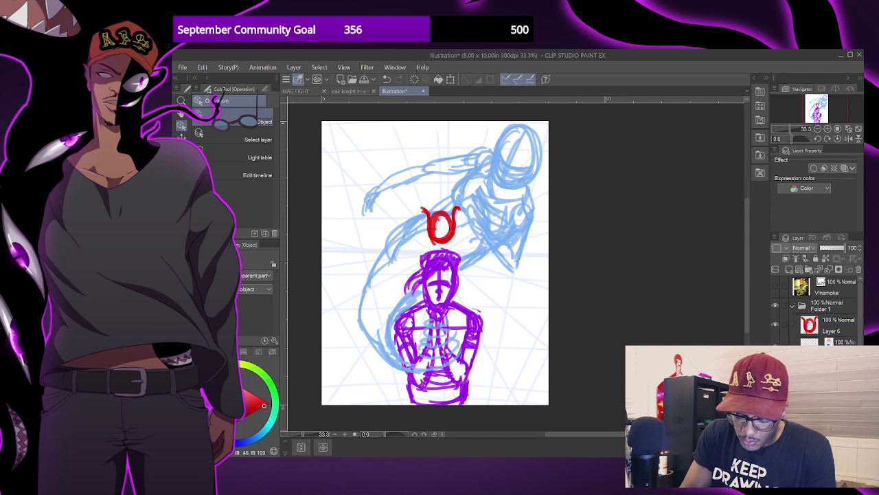
key("ctrl+z")
Try enlarging and raising the lower figure together with its red horned disc, and undo the transformation.
left_click(835, 328)
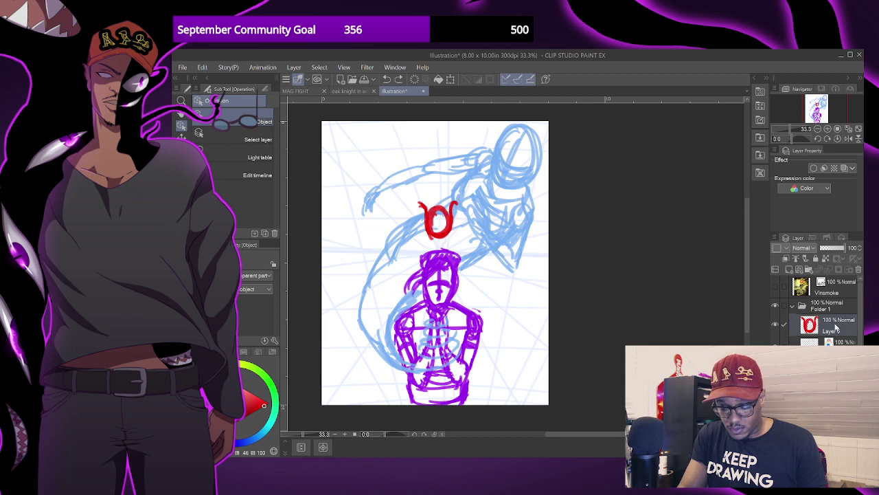
left_click(451, 79)
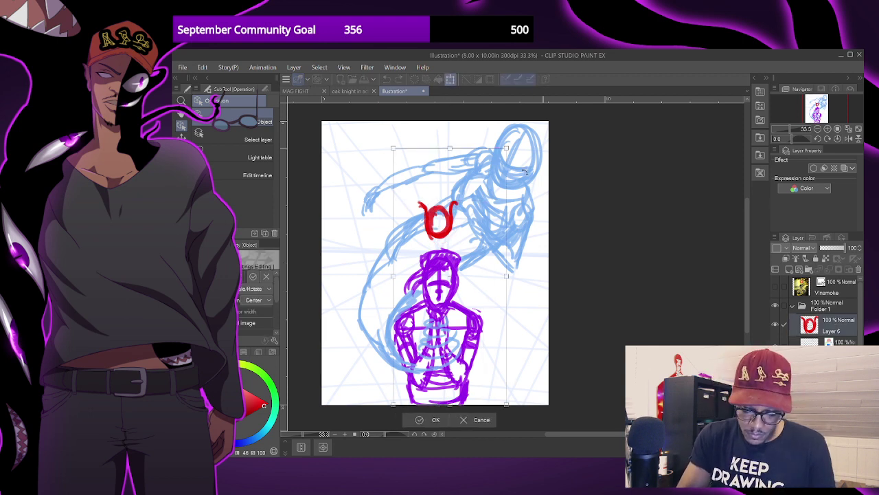
left_click_drag(475, 305, 463, 316)
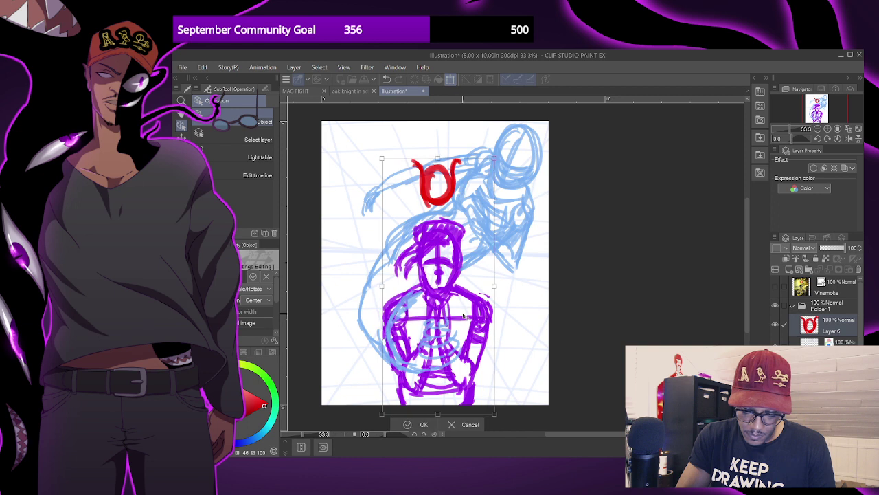
left_click_drag(494, 160, 490, 180)
left_click_drag(470, 314, 473, 318)
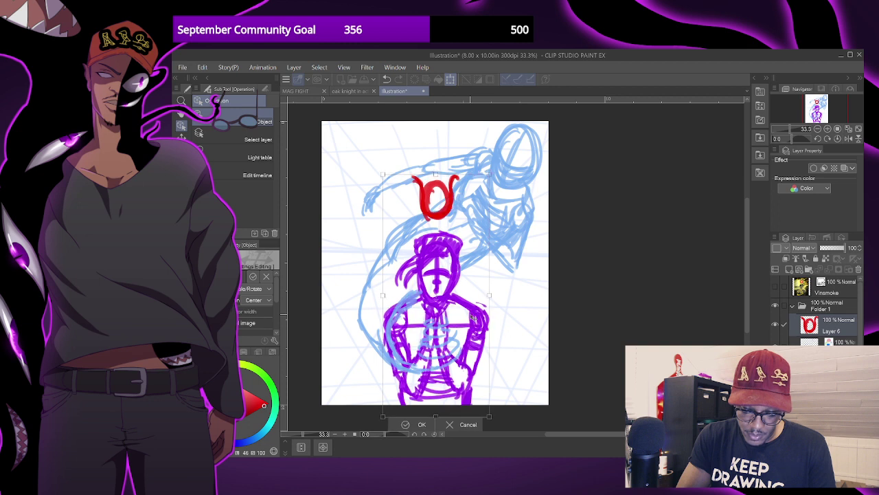
key("Return")
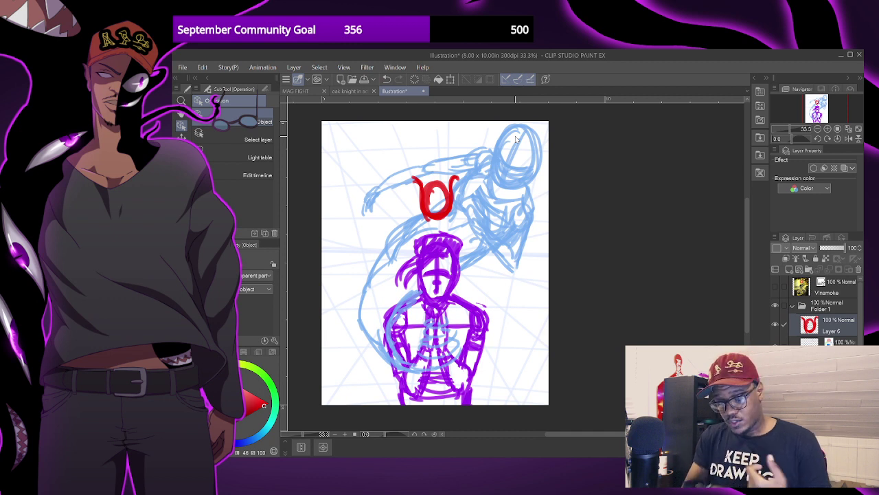
key("ctrl+z")
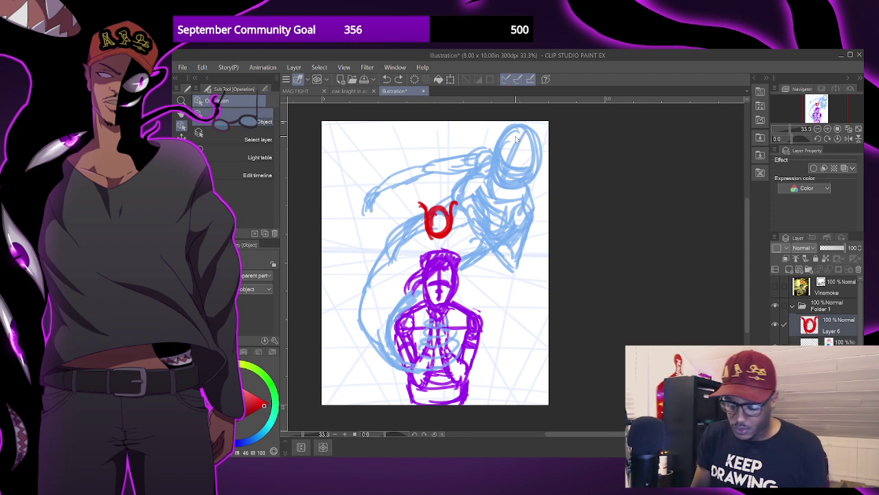
Add a new layer above the collapsed sketch folder, hide that folder, and place the Vinsmoke layer beneath the new layer.
left_click(794, 306)
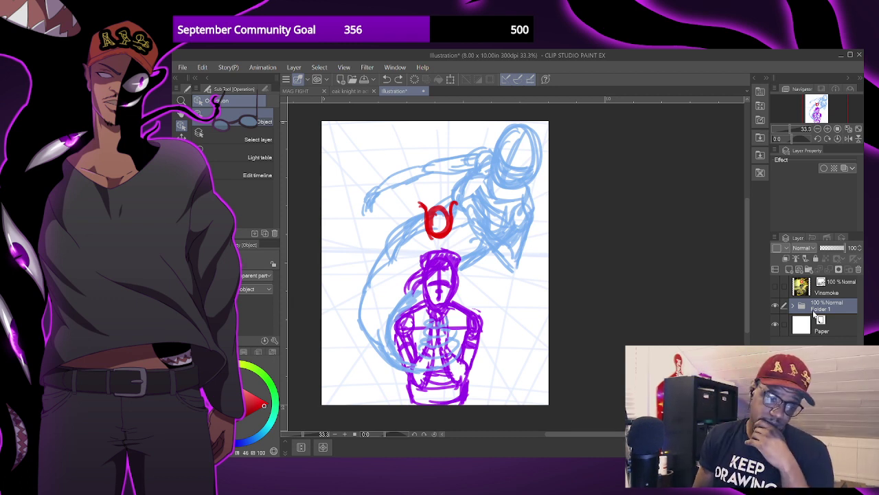
left_click(798, 269)
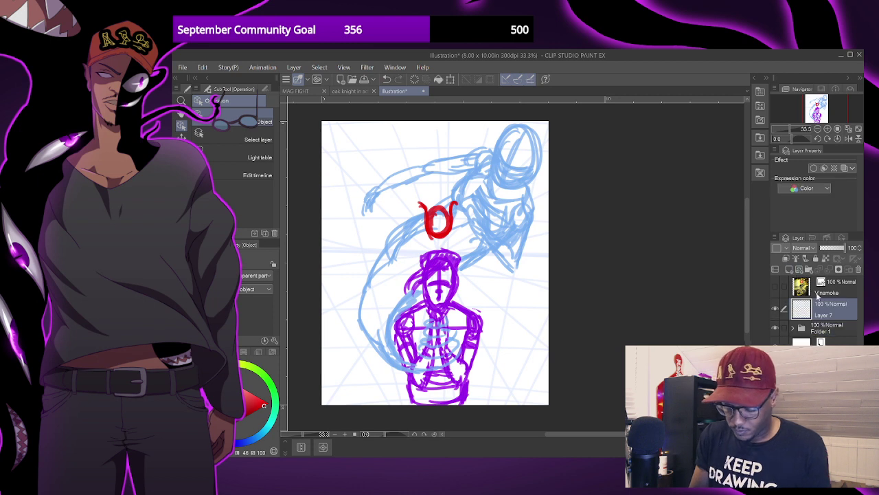
left_click_drag(514, 329, 507, 313)
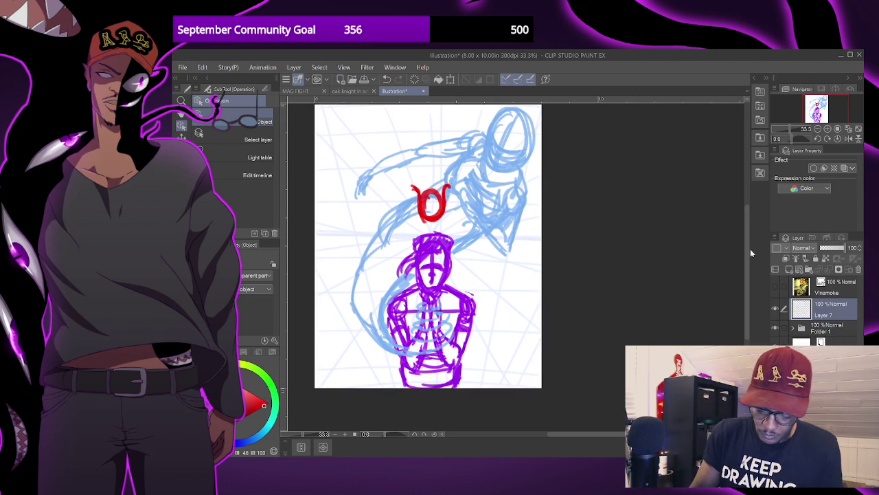
left_click(777, 328)
left_click_drag(842, 288, 839, 314)
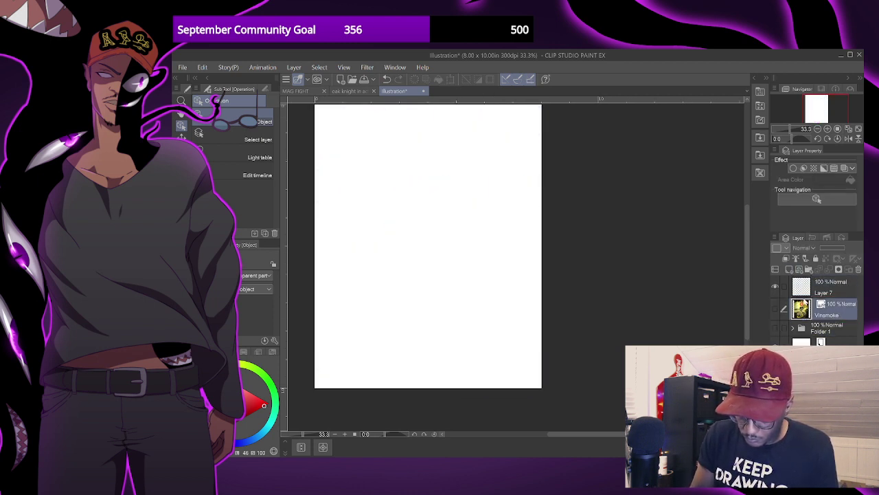
Show the Vinsmoke artwork, activate Layer 7 and set the red Mechanical pencil to size 30.
left_click(804, 288)
left_click(776, 309)
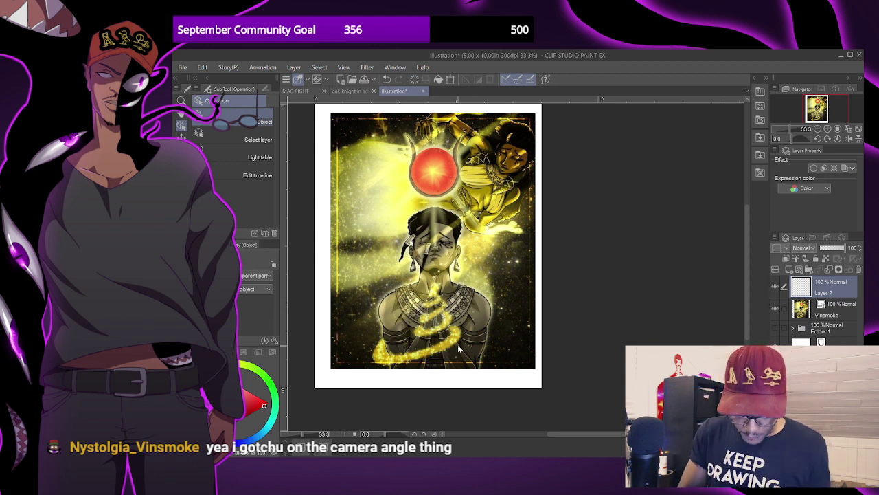
scroll(498, 356, "up", 1)
left_click_drag(490, 330, 543, 301)
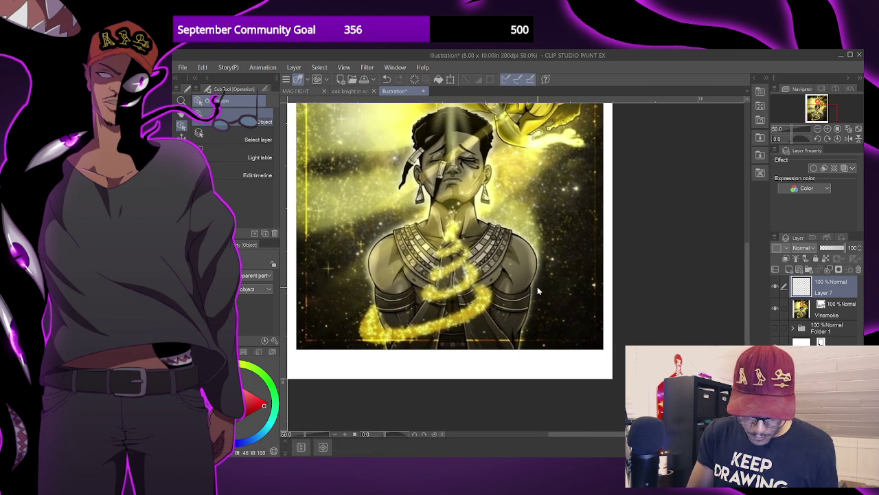
key("p")
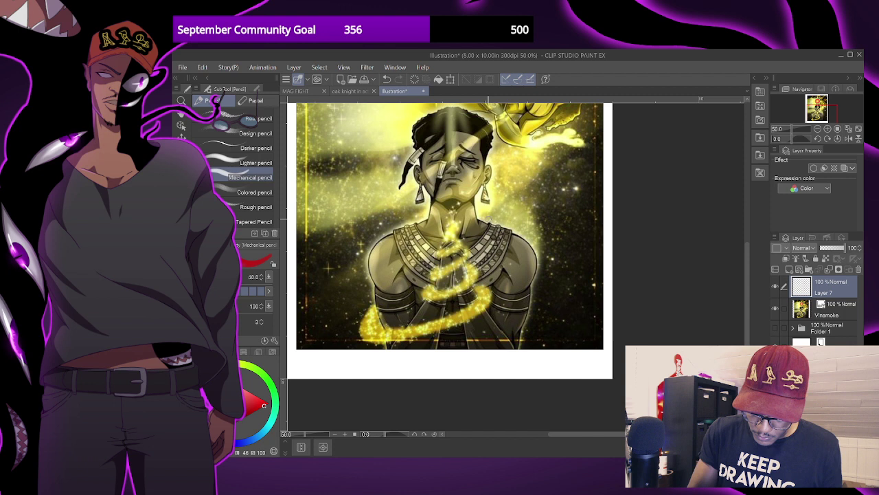
left_click_drag(380, 240, 376, 293)
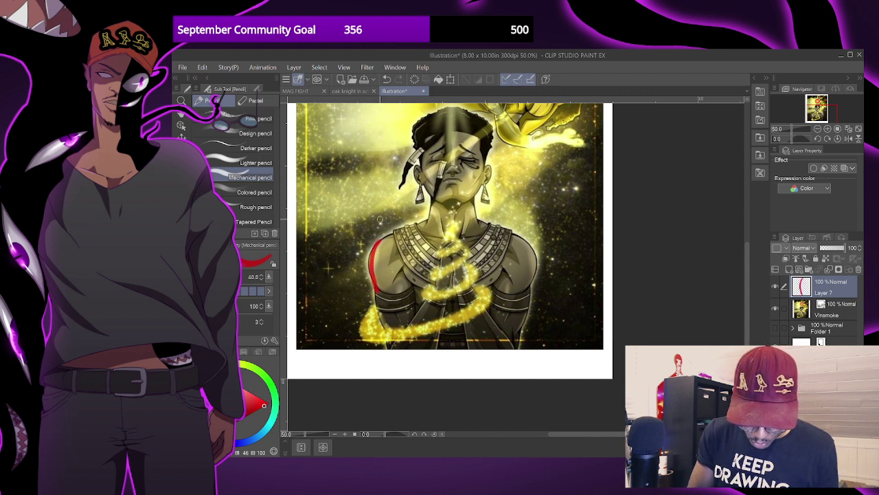
key("ctrl+z")
key("bracketleft")
Trace the lower figure's shoulders and upper arms in red on Layer 7, filling in the armbands.
mouse_move(375, 247)
left_mouse_down()
mouse_move(378, 291)
mouse_move(388, 282)
mouse_move(410, 283)
left_mouse_up()
mouse_move(380, 312)
left_mouse_down()
mouse_move(403, 301)
mouse_move(391, 349)
left_mouse_up()
mouse_move(411, 285)
left_mouse_down()
mouse_move(416, 315)
mouse_move(413, 302)
left_mouse_up()
mouse_move(495, 289)
left_mouse_down()
mouse_move(522, 295)
mouse_move(522, 334)
left_mouse_up()
left_click_drag(525, 292, 521, 331)
mouse_move(496, 292)
left_mouse_down()
mouse_move(490, 321)
mouse_move(494, 280)
mouse_move(521, 302)
mouse_move(534, 278)
mouse_move(515, 347)
left_mouse_up()
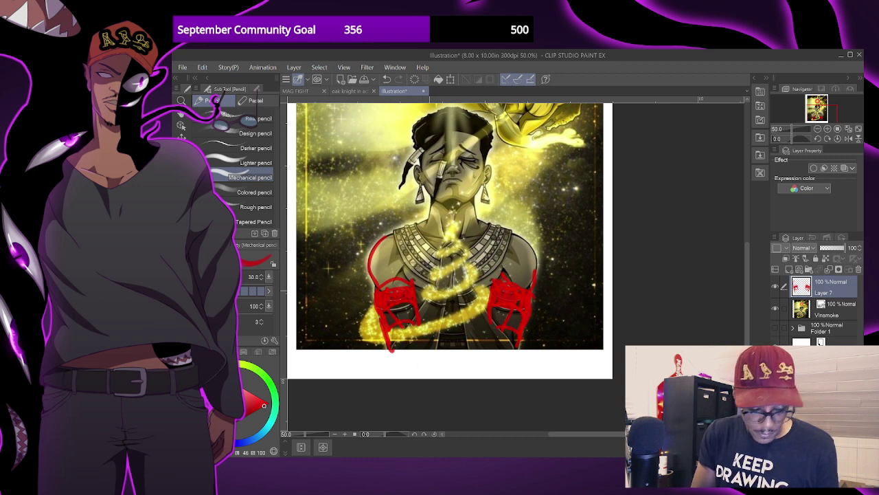
Draw the lower figure's elbows and raised forearms in red, converging toward the hands at the chest.
left_click_drag(395, 328, 405, 356)
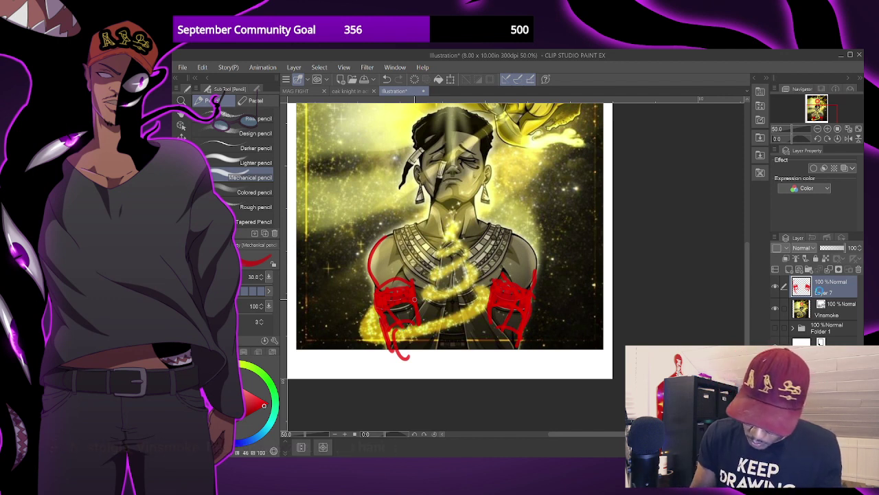
mouse_move(407, 325)
left_mouse_down()
mouse_move(429, 354)
mouse_move(434, 339)
left_mouse_up()
mouse_move(420, 300)
left_mouse_down()
mouse_move(434, 325)
mouse_move(441, 312)
mouse_move(393, 342)
left_mouse_up()
mouse_move(446, 292)
left_mouse_down()
mouse_move(433, 355)
mouse_move(435, 294)
mouse_move(474, 283)
mouse_move(481, 299)
left_mouse_up()
left_click_drag(459, 296, 461, 323)
left_click_drag(464, 325, 471, 356)
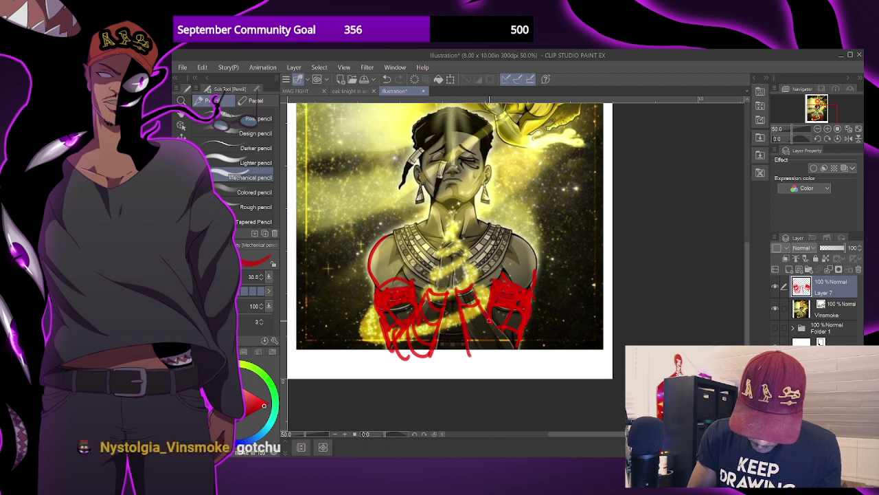
mouse_move(485, 300)
left_mouse_down()
mouse_move(483, 325)
mouse_move(497, 355)
left_mouse_up()
left_click_drag(441, 274, 445, 290)
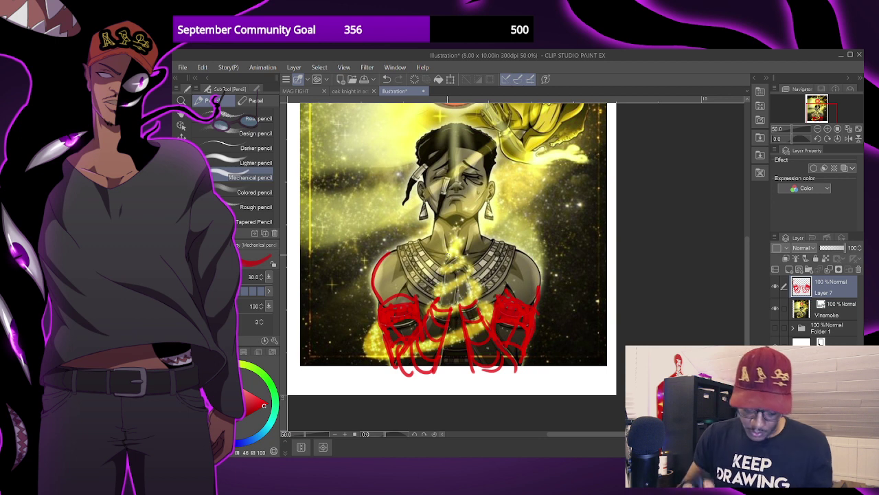
Draw the lower figure's clasped hands in red and trace the collar along the neck and shoulders.
mouse_move(435, 301)
left_mouse_down()
mouse_move(445, 264)
mouse_move(459, 255)
mouse_move(472, 271)
mouse_move(473, 303)
mouse_move(442, 267)
mouse_move(464, 250)
mouse_move(471, 300)
mouse_move(443, 302)
mouse_move(472, 289)
left_mouse_up()
left_click_drag(469, 362, 485, 374)
mouse_move(427, 267)
left_mouse_down()
mouse_move(400, 257)
mouse_move(411, 247)
mouse_move(407, 274)
mouse_move(433, 300)
left_mouse_up()
mouse_move(416, 244)
left_mouse_down()
mouse_move(442, 275)
mouse_move(493, 252)
mouse_move(485, 240)
left_mouse_up()
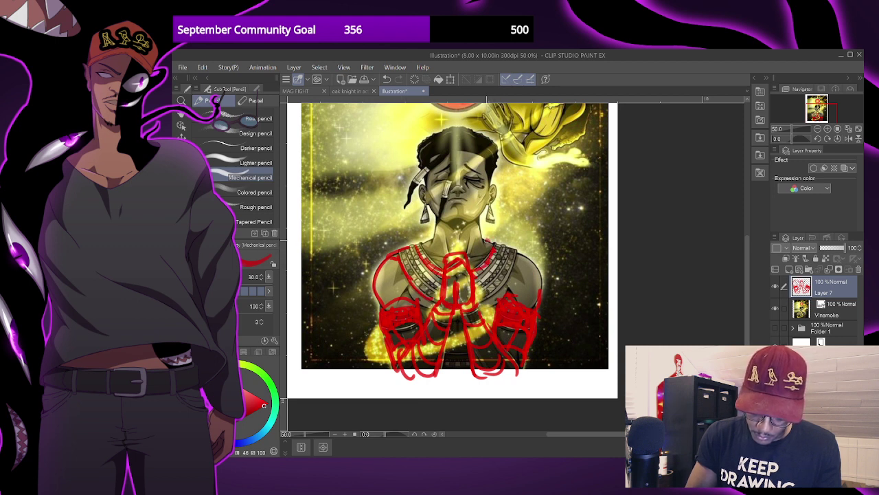
left_click_drag(429, 240, 403, 248)
left_click_drag(486, 240, 512, 256)
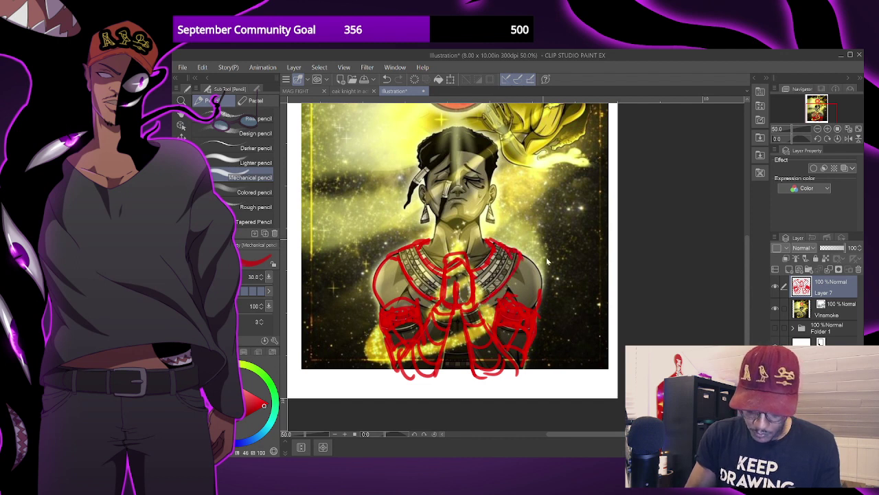
Sketch the upper figure's head, torso and arm in red over the artwork, with curved lines across the disc.
scroll(544, 244, "down", 2)
left_click_drag(515, 350, 499, 363)
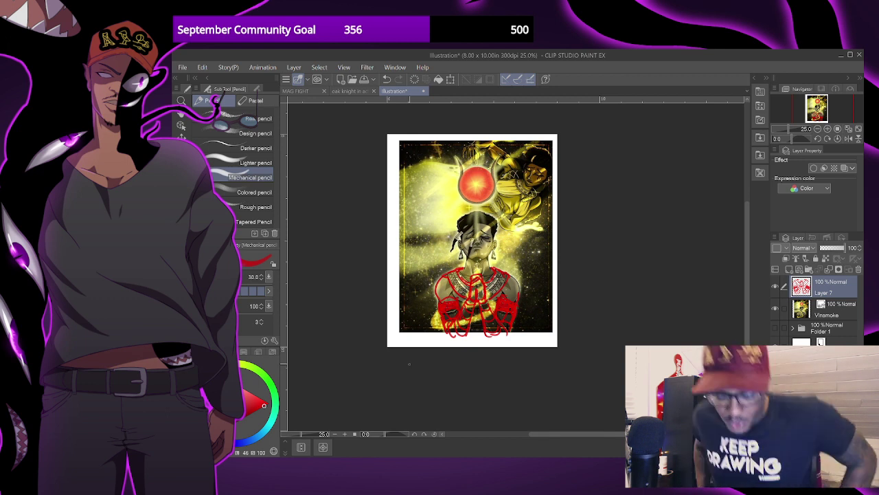
key("ctrl+plus")
key("ctrl+minus")
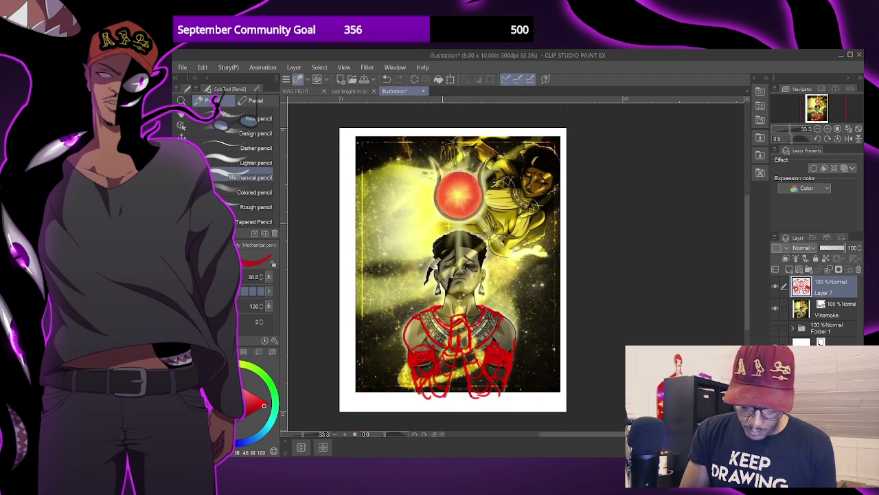
left_click_drag(447, 215, 452, 234)
mouse_move(481, 204)
left_mouse_down()
mouse_move(492, 239)
mouse_move(511, 232)
left_mouse_up()
mouse_move(469, 203)
left_mouse_down()
mouse_move(515, 180)
mouse_move(531, 206)
mouse_move(510, 236)
left_mouse_up()
left_click_drag(542, 162, 535, 189)
mouse_move(489, 167)
left_mouse_down()
mouse_move(401, 184)
mouse_move(487, 187)
left_mouse_up()
mouse_move(539, 234)
left_mouse_down()
mouse_move(526, 258)
mouse_move(507, 209)
mouse_move(560, 249)
mouse_move(567, 234)
mouse_move(513, 260)
mouse_move(534, 289)
mouse_move(553, 270)
mouse_move(552, 286)
left_mouse_up()
Draw a red curved form with cross-contour bands, sweeping from the upper figure around the lower figure's head.
scroll(542, 220, "up", 1)
mouse_move(501, 286)
left_mouse_down()
mouse_move(479, 297)
mouse_move(500, 288)
left_mouse_up()
left_click_drag(488, 225, 508, 285)
left_click_drag(474, 241, 464, 282)
mouse_move(450, 251)
left_mouse_down()
mouse_move(468, 271)
mouse_move(443, 277)
left_mouse_up()
mouse_move(413, 249)
left_mouse_down()
mouse_move(324, 321)
mouse_move(352, 376)
left_mouse_up()
left_click_drag(327, 343, 385, 337)
left_click_drag(331, 312, 388, 320)
left_click_drag(364, 273, 397, 310)
left_click_drag(388, 263, 408, 292)
left_click_drag(377, 345, 393, 378)
left_click_drag(333, 363, 373, 395)
scroll(382, 375, "down", 1)
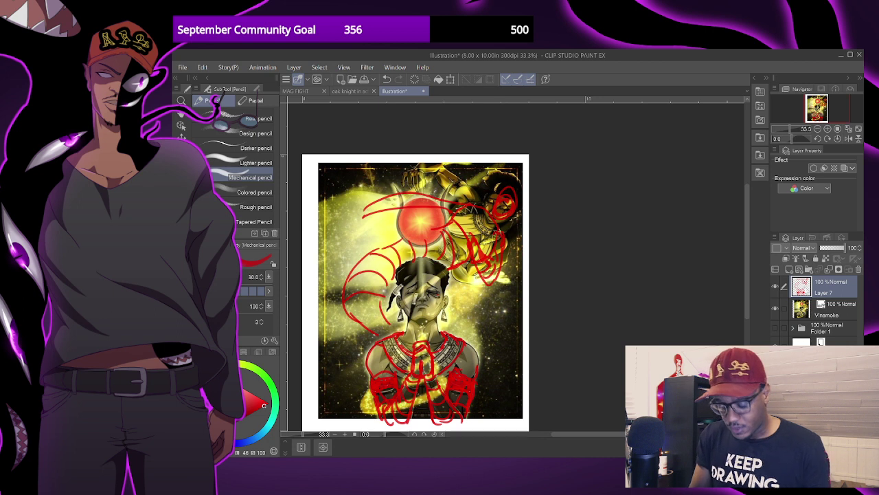
Hide Layer 7, add a new layer between it and the Vinsmoke artwork, and hide the artwork.
left_click(776, 286)
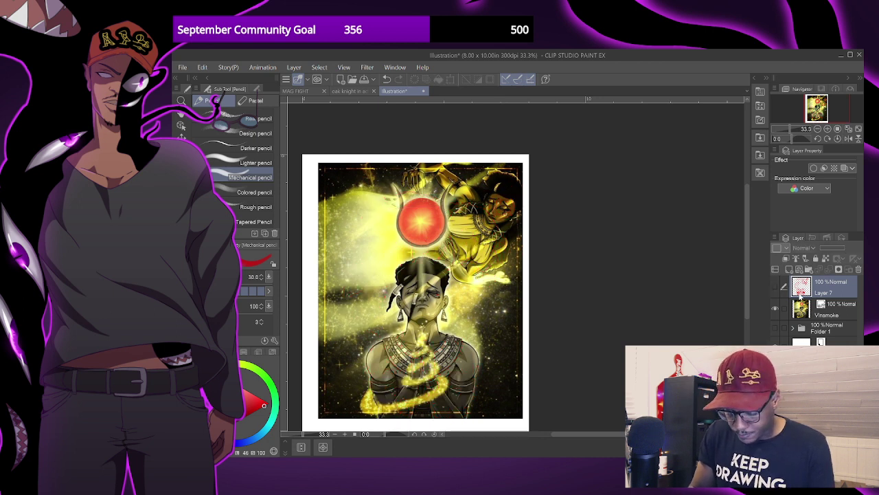
left_click(776, 287)
left_click(776, 286)
left_click(776, 309)
left_click(776, 309)
left_click_drag(541, 299, 554, 251)
left_click(806, 260)
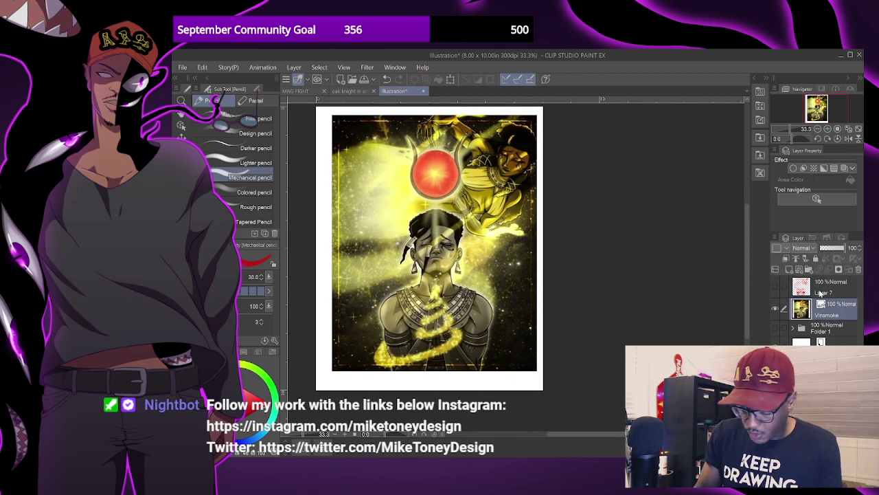
left_click(776, 331)
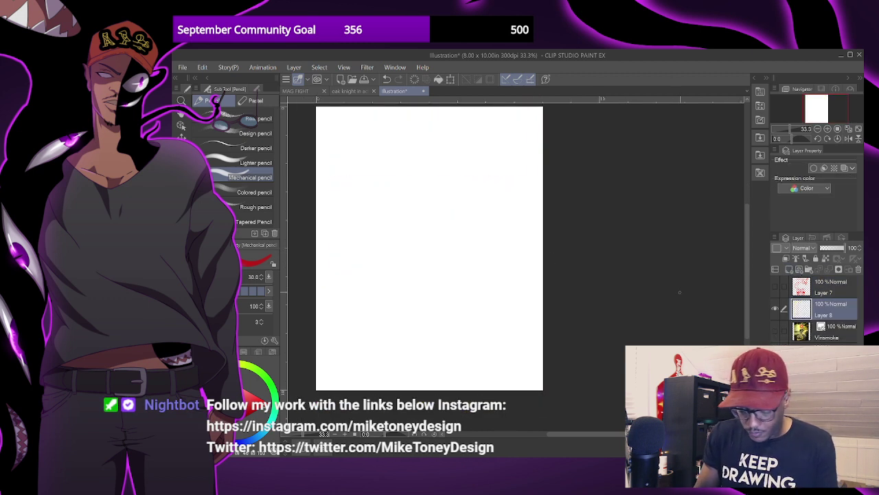
Switch the pencil to blue and draw two long perspective lines diverging downward from the page's top on Layer 8.
left_click_drag(483, 201, 485, 199)
mouse_move(413, 134)
left_mouse_down()
mouse_move(333, 326)
mouse_move(320, 373)
left_mouse_up()
key("ctrl+z")
key("x")
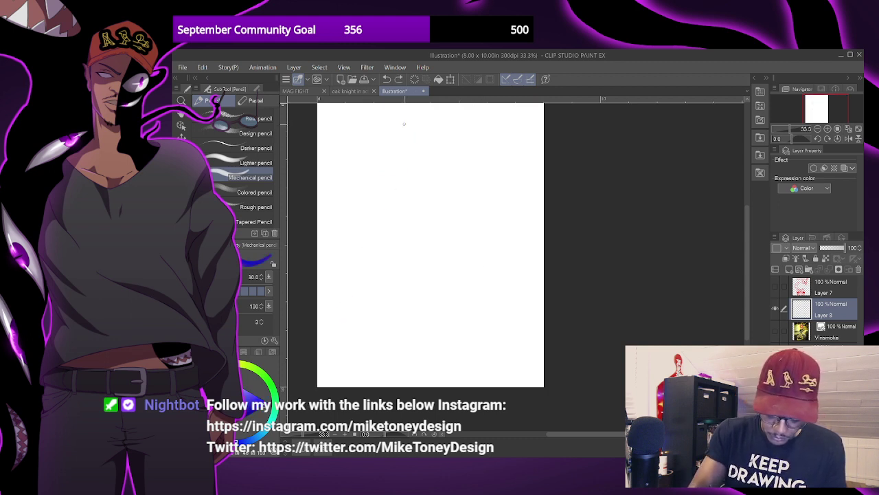
left_click_drag(405, 124, 342, 334)
scroll(367, 352, "down", 1)
left_click_drag(432, 209, 432, 190)
key("ctrl+z")
left_click_drag(408, 136, 342, 368)
left_click_drag(431, 136, 487, 368)
Add outer blue perspective lines on both sides, fanning from the top edge toward the page's side edges.
mouse_move(400, 137)
left_mouse_down()
mouse_move(324, 266)
mouse_move(322, 185)
left_mouse_up()
mouse_move(433, 136)
left_mouse_down()
mouse_move(474, 223)
mouse_move(466, 171)
mouse_move(529, 247)
left_mouse_up()
left_click_drag(460, 136, 536, 210)
left_click_drag(362, 221, 303, 362)
left_click_drag(492, 254, 494, 248)
left_click_drag(465, 330, 461, 327)
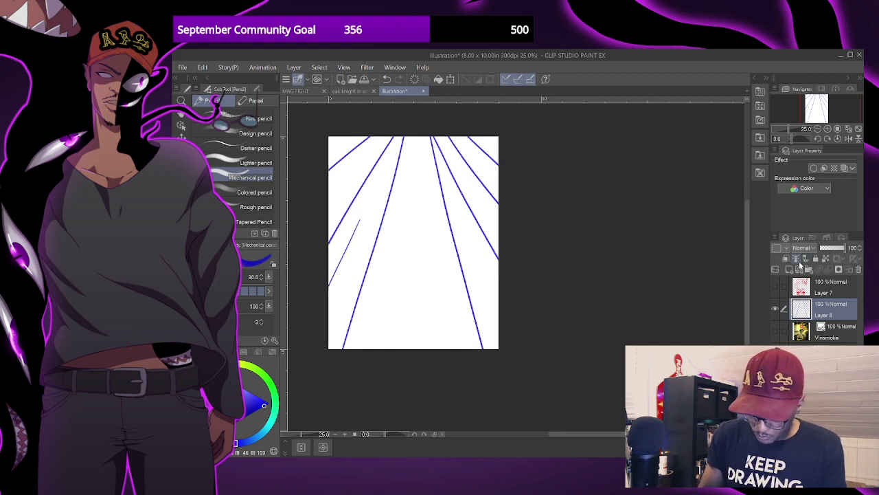
Rotate the canvas and draw a second set of long blue perspective lines crossing the page diagonally.
left_click_drag(604, 284, 599, 283)
left_click_drag(649, 216, 544, 152)
scroll(565, 279, "down", 3)
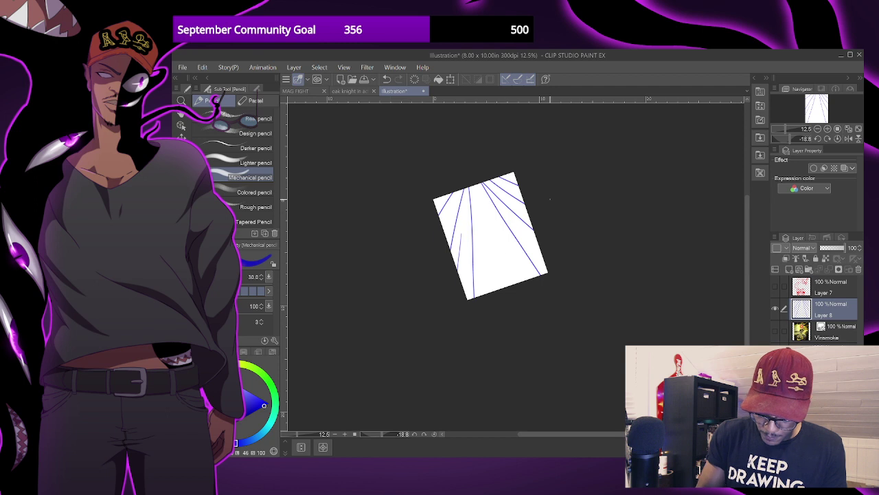
left_click_drag(521, 199, 455, 257)
left_click_drag(544, 260, 464, 287)
left_click_drag(543, 255, 455, 263)
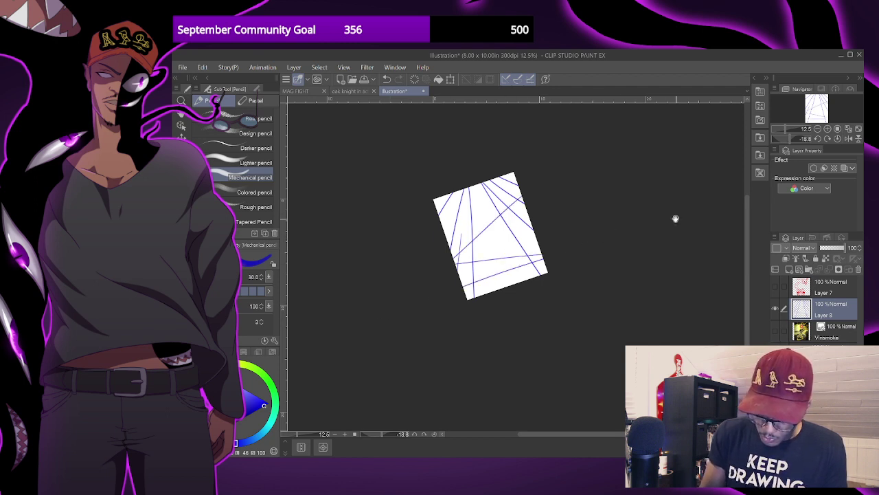
left_click_drag(671, 205, 648, 164)
key("ctrl+z")
left_click_drag(537, 245, 401, 310)
left_click_drag(531, 237, 446, 264)
left_click_drag(522, 222, 423, 234)
left_click_drag(511, 206, 444, 210)
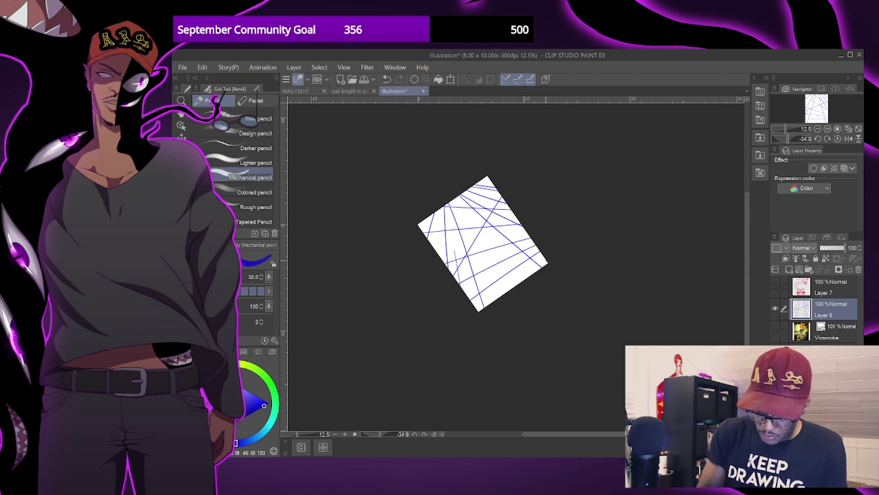
Add more closely spaced blue perspective lines across the lower part of the page, undoing the misplaced strokes.
left_click_drag(515, 214, 458, 282)
mouse_move(529, 235)
left_mouse_down()
mouse_move(465, 292)
mouse_move(489, 280)
left_mouse_up()
key("ctrl+z")
key("ctrl+z")
left_click_drag(534, 241, 467, 295)
key("ctrl+z")
left_click_drag(521, 225, 465, 293)
key("ctrl+z")
left_click_drag(526, 233, 466, 291)
left_click_drag(535, 242, 485, 280)
left_click_drag(546, 262, 472, 302)
key("ctrl+z")
left_click_drag(546, 259, 476, 307)
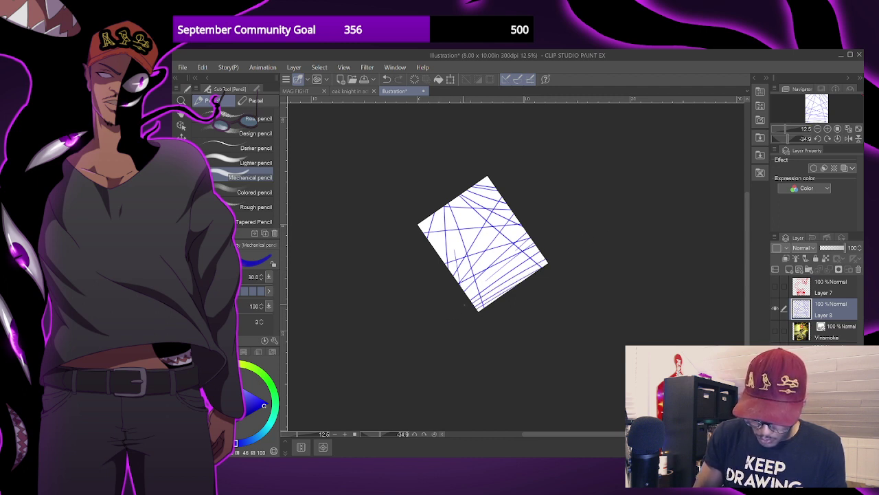
key("ctrl+z")
Reset the canvas rotation and draw nearly horizontal blue perspective lines along the page's bottom edge.
left_click(432, 434)
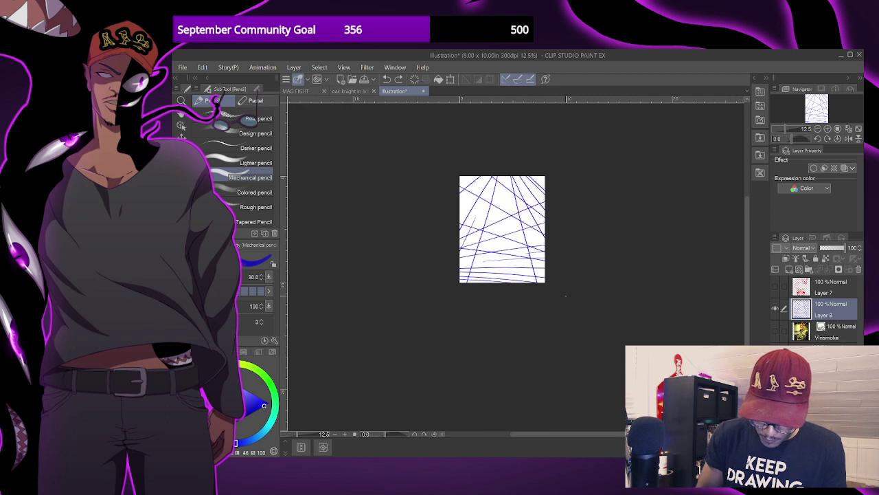
left_click_drag(460, 281, 544, 268)
key("ctrl+z")
left_click_drag(461, 281, 544, 275)
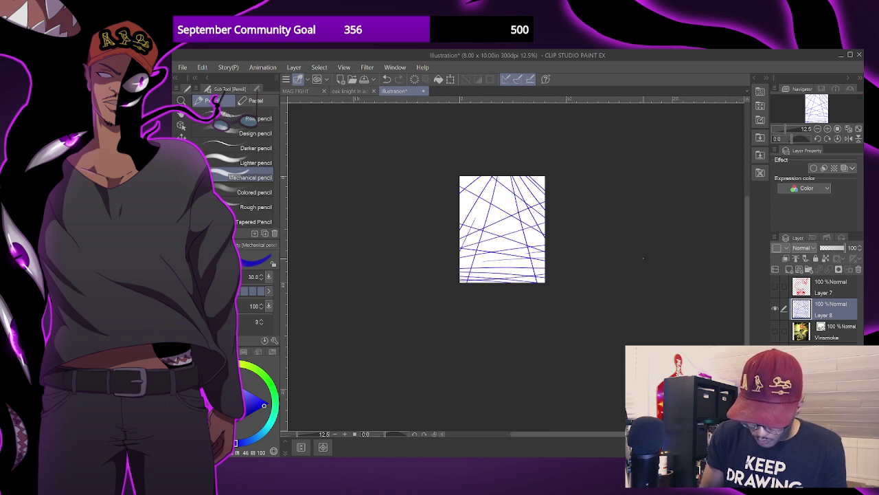
left_click_drag(459, 276, 546, 268)
key("ctrl+z")
left_click_drag(459, 274, 545, 272)
Lower the perspective grid layer's opacity to 13% and add a new layer above it.
key("ctrl+plus")
key("ctrl+plus")
key("ctrl+plus")
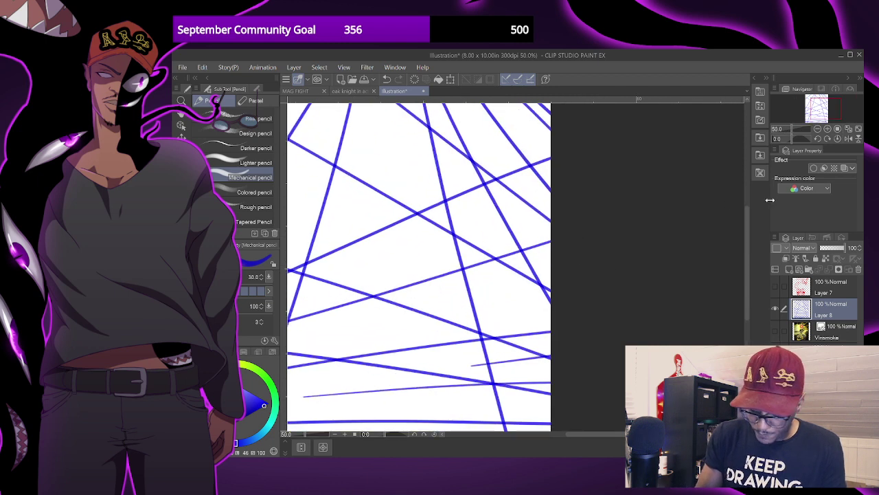
key("ctrl+minus")
left_click(826, 249)
left_click(822, 248)
left_click(790, 273)
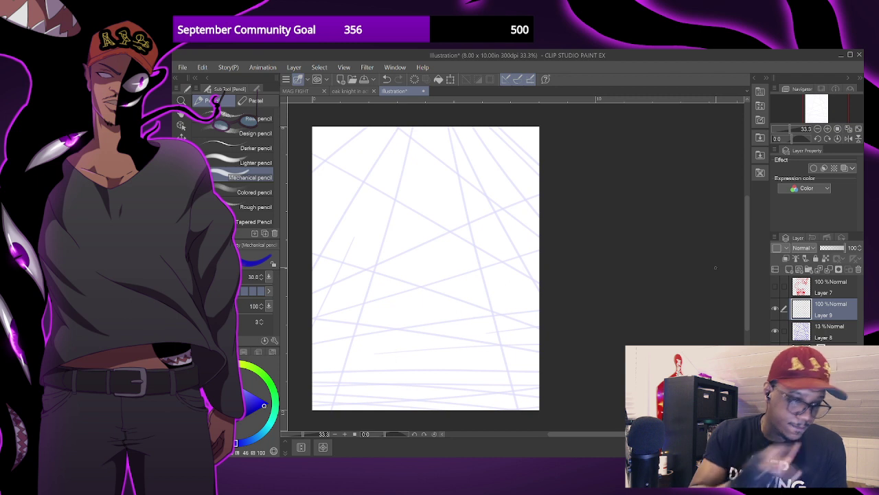
Switch to a darker red and sketch an oval head with facial guidelines near the page centre on Layer 9.
left_click_drag(532, 267, 558, 260)
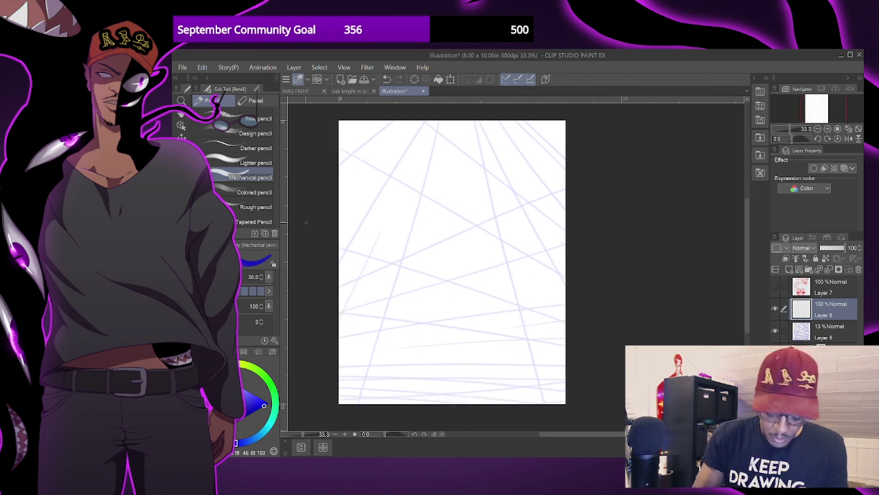
key("x")
left_click(256, 410)
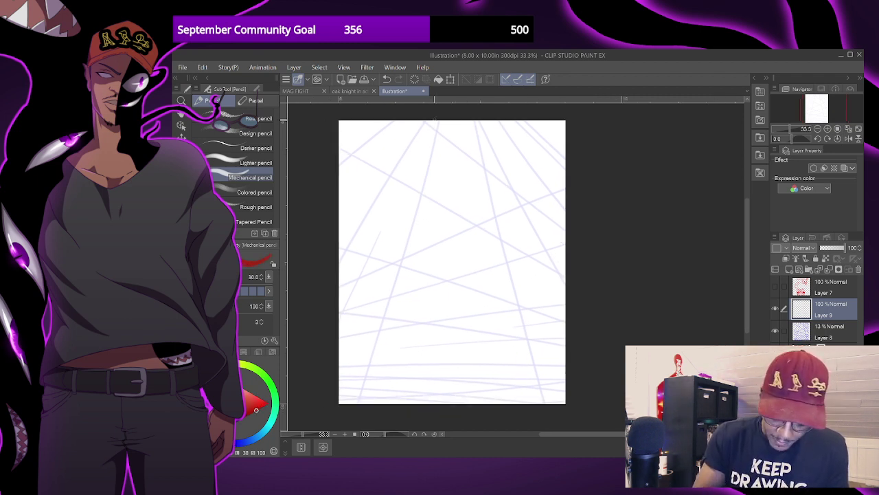
mouse_move(445, 227)
left_mouse_down()
mouse_move(443, 278)
mouse_move(442, 228)
mouse_move(473, 251)
mouse_move(470, 289)
left_mouse_up()
mouse_move(440, 265)
left_mouse_down()
mouse_move(443, 281)
mouse_move(459, 288)
left_mouse_up()
mouse_move(433, 274)
left_mouse_down()
mouse_move(441, 237)
mouse_move(467, 288)
mouse_move(448, 293)
left_mouse_up()
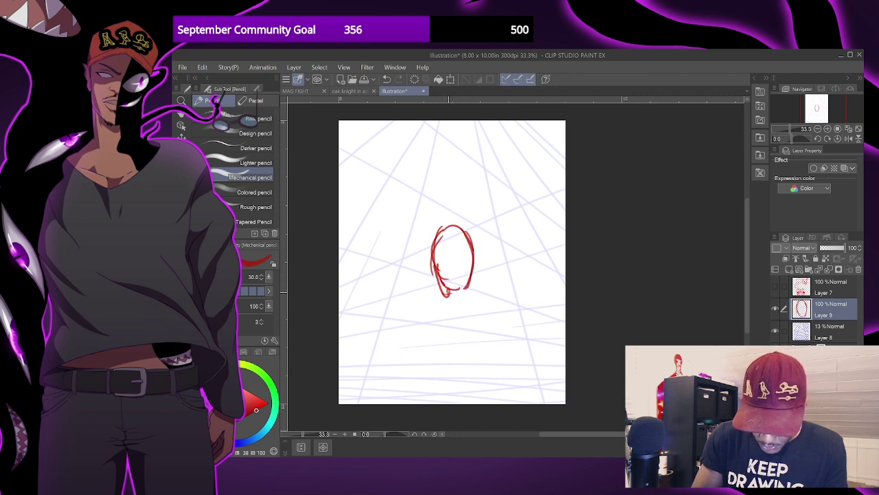
left_click_drag(441, 256, 467, 255)
left_click_drag(452, 226, 456, 260)
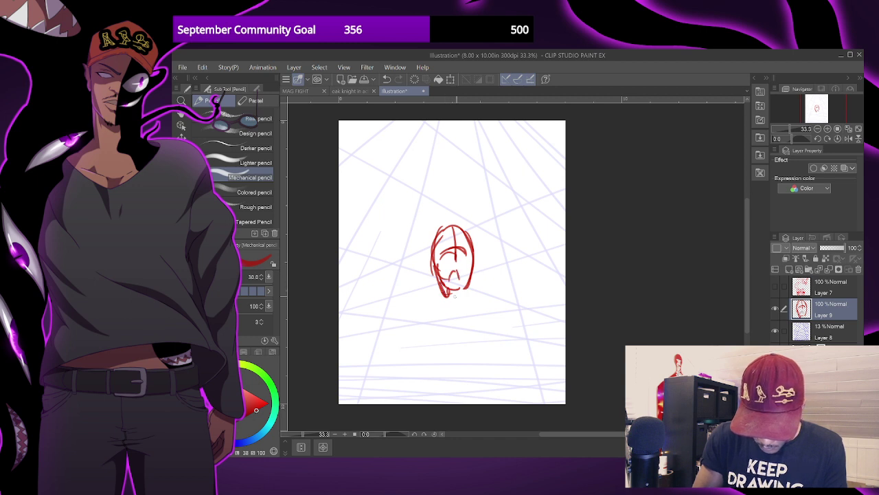
Sketch the figure's neck, shoulder line and the start of the clasped hands beneath the head.
left_click_drag(435, 302, 454, 307)
left_click_drag(442, 287, 448, 311)
mouse_move(468, 287)
left_mouse_down()
mouse_move(468, 311)
mouse_move(415, 302)
mouse_move(401, 324)
mouse_move(437, 303)
mouse_move(475, 309)
mouse_move(503, 299)
mouse_move(511, 315)
mouse_move(465, 278)
left_mouse_up()
mouse_move(412, 285)
left_mouse_down()
mouse_move(448, 326)
mouse_move(462, 326)
mouse_move(476, 286)
mouse_move(454, 280)
left_mouse_up()
left_click_drag(452, 297, 472, 276)
Sketch the figure's bent arms and forearms meeting at the chest, together with the torso lines.
mouse_move(396, 311)
left_mouse_down()
mouse_move(405, 356)
mouse_move(425, 343)
mouse_move(436, 352)
mouse_move(419, 376)
left_mouse_up()
mouse_move(448, 339)
left_mouse_down()
mouse_move(433, 378)
mouse_move(415, 372)
mouse_move(455, 301)
mouse_move(446, 356)
left_mouse_up()
left_click_drag(462, 324, 456, 337)
mouse_move(455, 283)
left_mouse_down()
mouse_move(445, 306)
mouse_move(463, 309)
mouse_move(486, 365)
left_mouse_up()
mouse_move(481, 309)
left_mouse_down()
mouse_move(468, 339)
mouse_move(510, 358)
left_mouse_up()
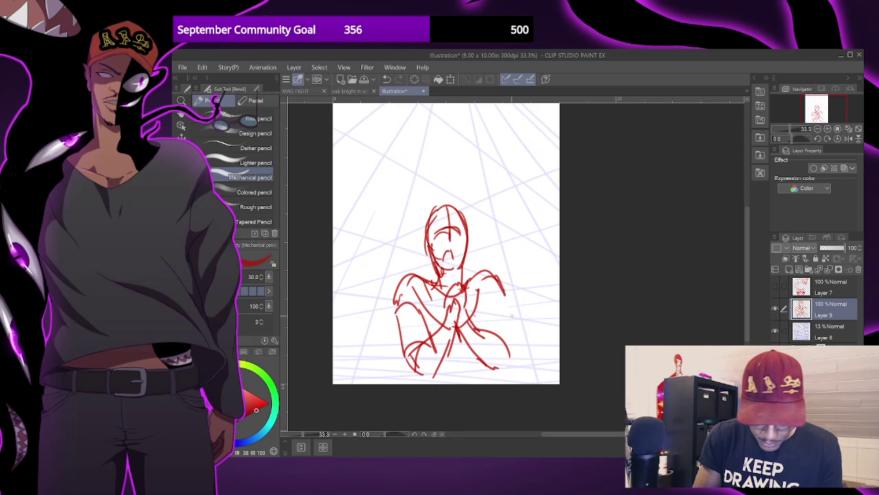
Outline the upper arm on the page's right side and add the waist line near the bottom edge.
left_click_drag(506, 295, 512, 353)
left_click_drag(489, 294, 481, 329)
left_click_drag(482, 301, 478, 329)
left_click_drag(509, 274, 499, 327)
left_click_drag(440, 371, 474, 379)
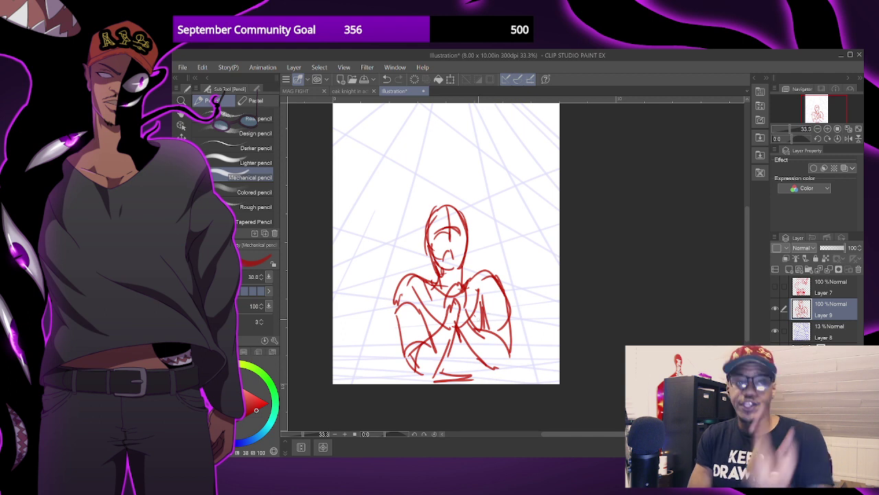
Extend the figure's elbows and waist to the page's bottom edge and add an armband on the page's right upper arm.
mouse_move(512, 298)
left_mouse_down()
mouse_move(519, 316)
mouse_move(523, 307)
left_mouse_up()
mouse_move(417, 366)
left_mouse_down()
mouse_move(422, 394)
mouse_move(441, 396)
left_mouse_up()
left_click_drag(505, 379, 498, 395)
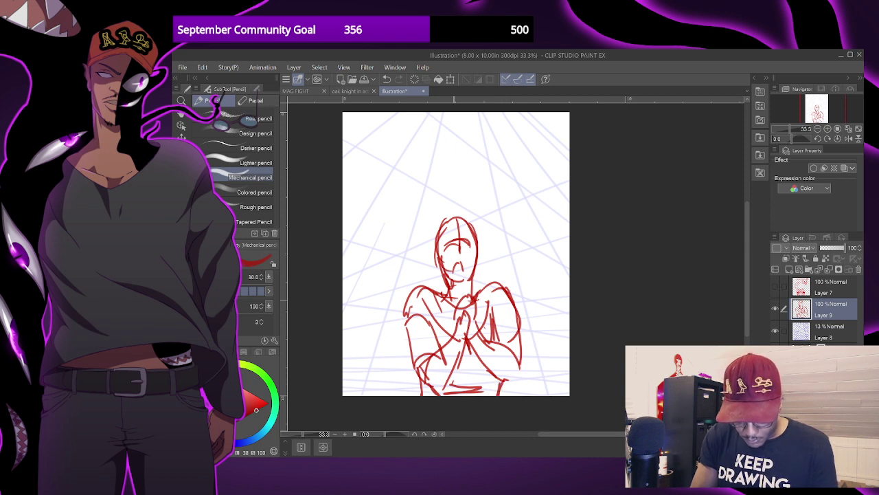
mouse_move(457, 320)
left_mouse_down()
mouse_move(457, 298)
mouse_move(470, 298)
mouse_move(433, 361)
mouse_move(431, 397)
left_mouse_up()
left_click_drag(506, 388, 518, 360)
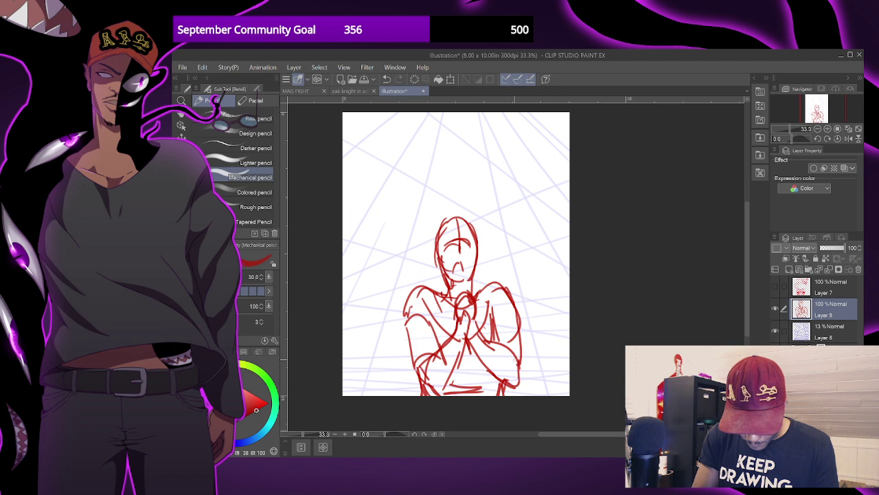
left_click_drag(493, 313, 515, 314)
left_click_drag(496, 284, 513, 301)
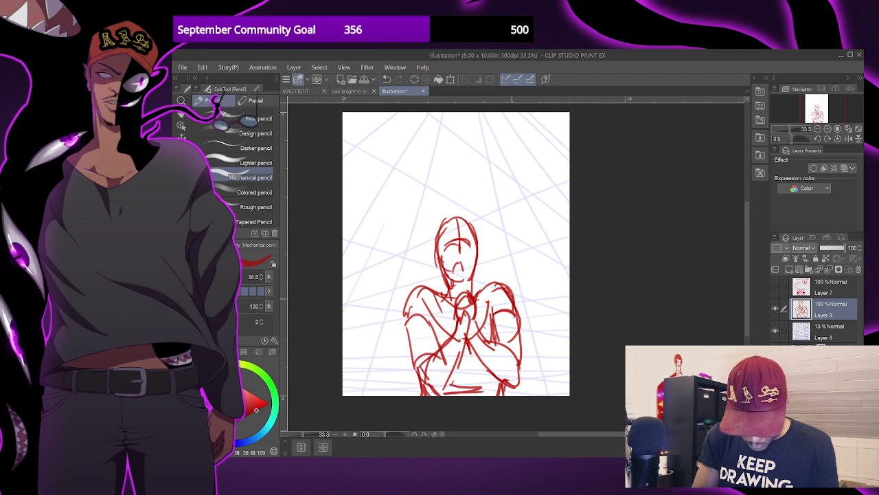
Add an armband on the page's left upper arm, reinforce that arm's contours, and define the clasped hands under the chin.
mouse_move(448, 295)
left_mouse_down()
mouse_move(423, 293)
mouse_move(432, 321)
mouse_move(406, 323)
mouse_move(437, 339)
mouse_move(439, 349)
left_mouse_up()
left_click_drag(412, 333, 426, 389)
left_click_drag(423, 377, 439, 350)
mouse_move(436, 394)
left_mouse_down()
mouse_move(471, 332)
mouse_move(456, 325)
mouse_move(470, 338)
left_mouse_up()
left_click_drag(455, 304, 461, 290)
left_click_drag(460, 293, 470, 287)
mouse_move(470, 287)
left_mouse_down()
mouse_move(471, 295)
mouse_move(469, 285)
left_mouse_up()
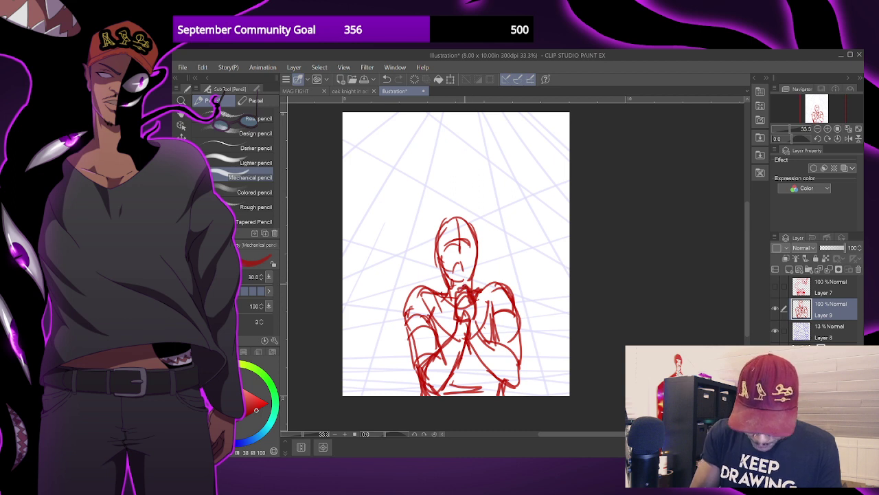
Sketch the figure's hair with loose strands sweeping out to both sides and add the ears, undoing the last two strokes.
scroll(453, 233, "up", 1)
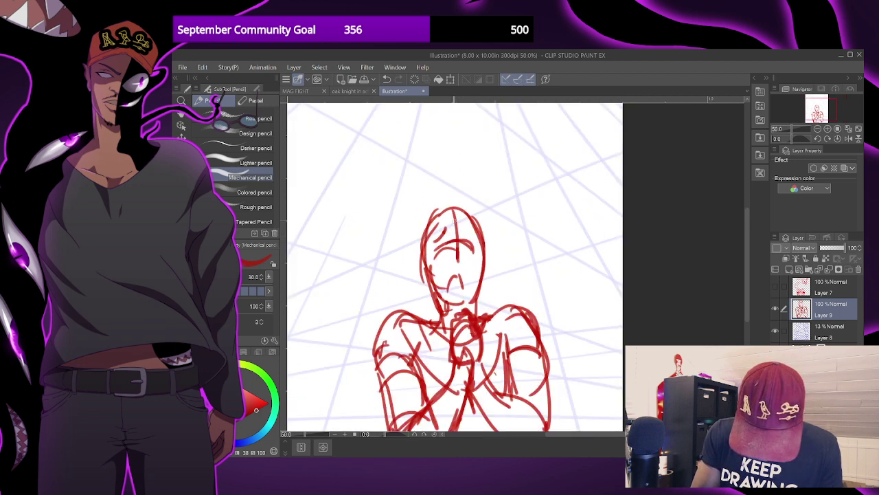
mouse_move(440, 225)
left_mouse_down()
mouse_move(431, 245)
mouse_move(474, 238)
mouse_move(393, 244)
mouse_move(386, 254)
left_mouse_up()
mouse_move(397, 249)
left_mouse_down()
mouse_move(447, 214)
mouse_move(503, 209)
mouse_move(517, 223)
left_mouse_up()
mouse_move(440, 225)
left_mouse_down()
mouse_move(413, 267)
mouse_move(434, 210)
mouse_move(470, 201)
mouse_move(421, 224)
mouse_move(422, 232)
left_mouse_up()
mouse_move(461, 202)
left_mouse_down()
mouse_move(420, 226)
mouse_move(440, 296)
left_mouse_up()
left_click_drag(421, 261, 429, 287)
left_click_drag(489, 253, 479, 278)
mouse_move(449, 236)
left_mouse_down()
mouse_move(432, 254)
mouse_move(472, 246)
left_mouse_up()
mouse_move(462, 242)
left_mouse_down()
mouse_move(475, 252)
mouse_move(426, 282)
mouse_move(472, 284)
mouse_move(471, 273)
left_mouse_up()
key("ctrl+z")
key("ctrl+z")
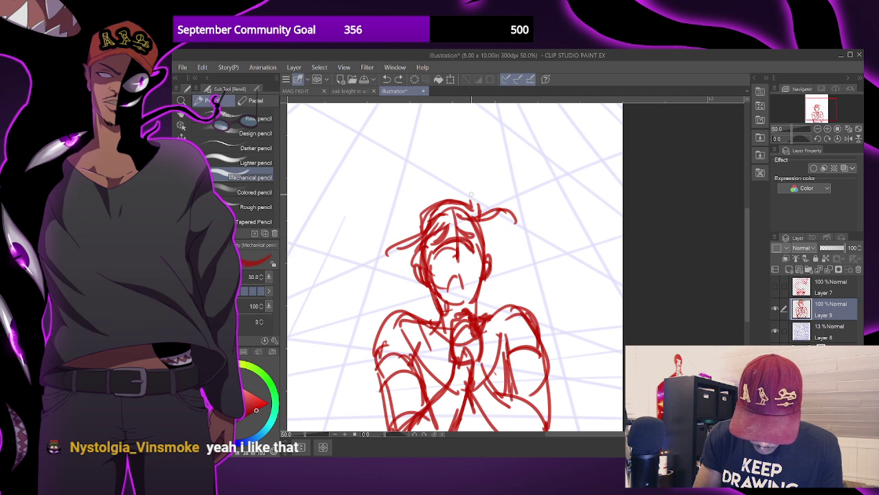
key("ctrl+minus")
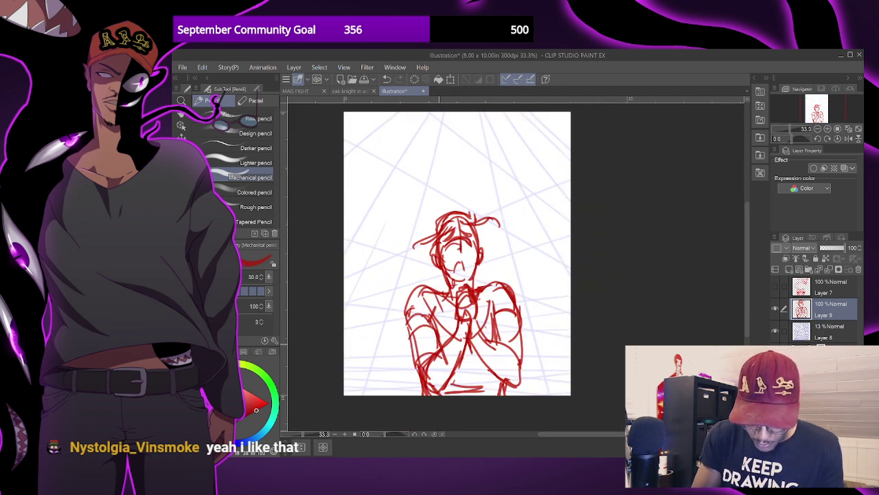
Create a new layer beneath the red figure and sketch a large dark-yellow tail curve sweeping behind its shoulders.
key("ctrl+shift+n")
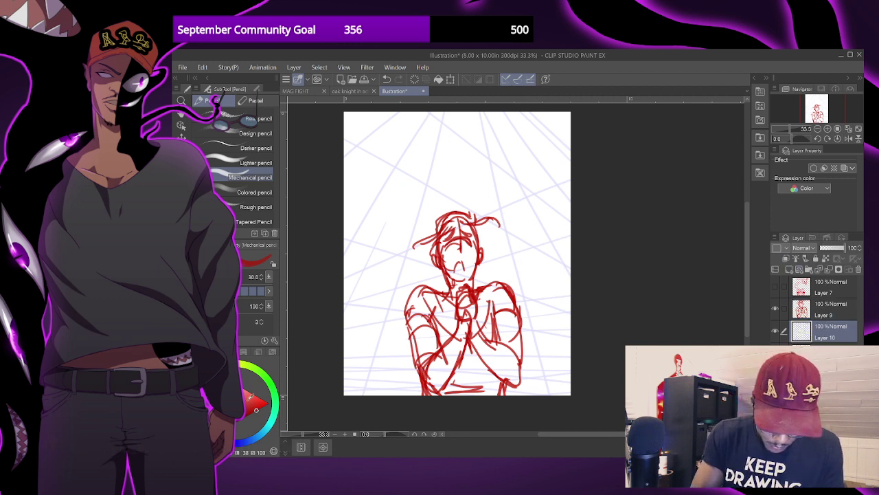
left_click(219, 368)
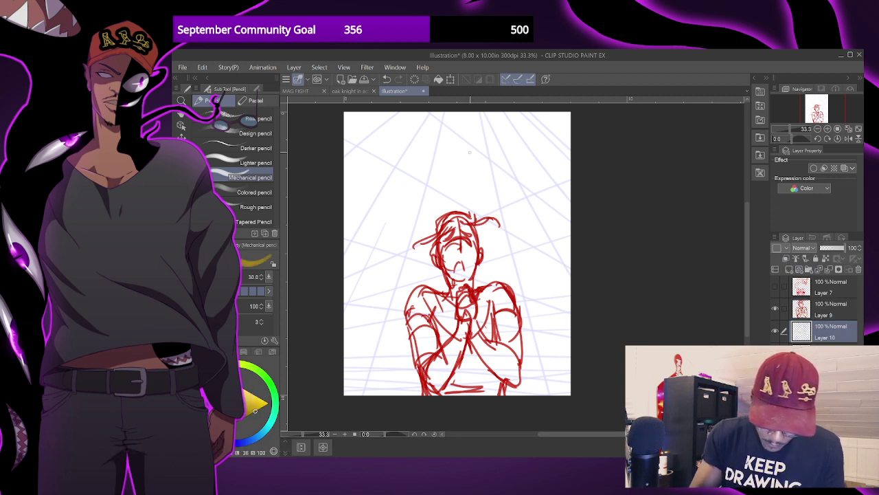
left_click_drag(410, 279, 387, 324)
key("ctrl+z")
mouse_move(421, 355)
left_mouse_down()
mouse_move(382, 356)
mouse_move(349, 338)
mouse_move(378, 292)
left_mouse_up()
mouse_move(474, 287)
left_mouse_down()
mouse_move(516, 244)
mouse_move(510, 259)
left_mouse_up()
left_click_drag(371, 290, 429, 250)
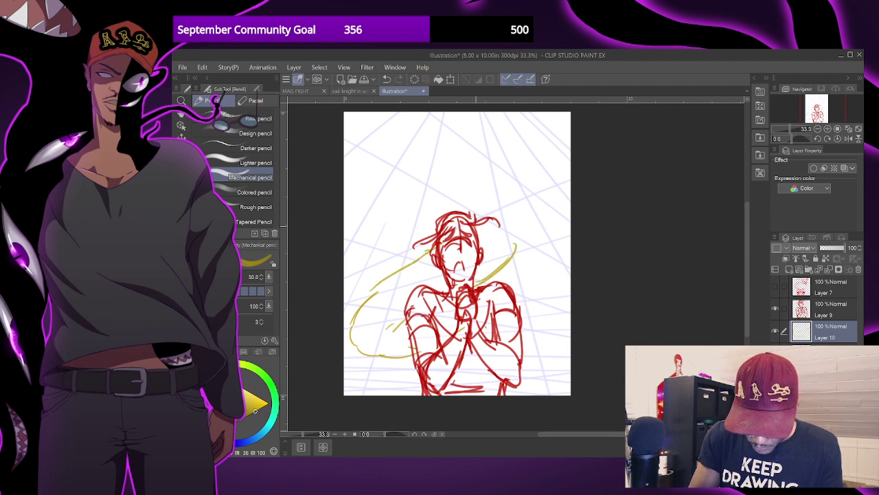
Sketch the second figure's upper torso rising from the yellow curve and a small oval head above it.
mouse_move(487, 205)
left_mouse_down()
mouse_move(517, 206)
mouse_move(517, 242)
left_mouse_up()
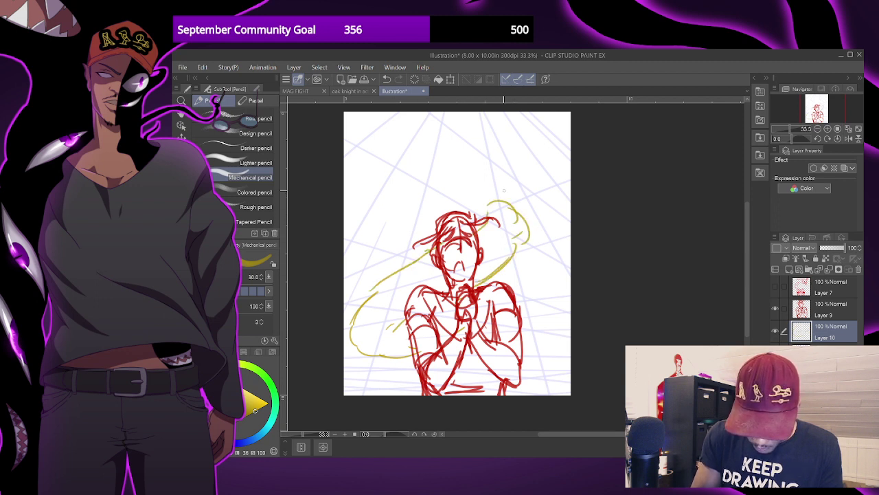
mouse_move(496, 196)
left_mouse_down()
mouse_move(540, 211)
mouse_move(537, 219)
left_mouse_up()
mouse_move(507, 182)
left_mouse_down()
mouse_move(492, 204)
mouse_move(500, 184)
left_mouse_up()
key("ctrl+z")
mouse_move(497, 186)
left_mouse_down()
mouse_move(528, 196)
mouse_move(526, 239)
left_mouse_up()
mouse_move(526, 164)
left_mouse_down()
mouse_move(523, 182)
mouse_move(537, 176)
left_mouse_up()
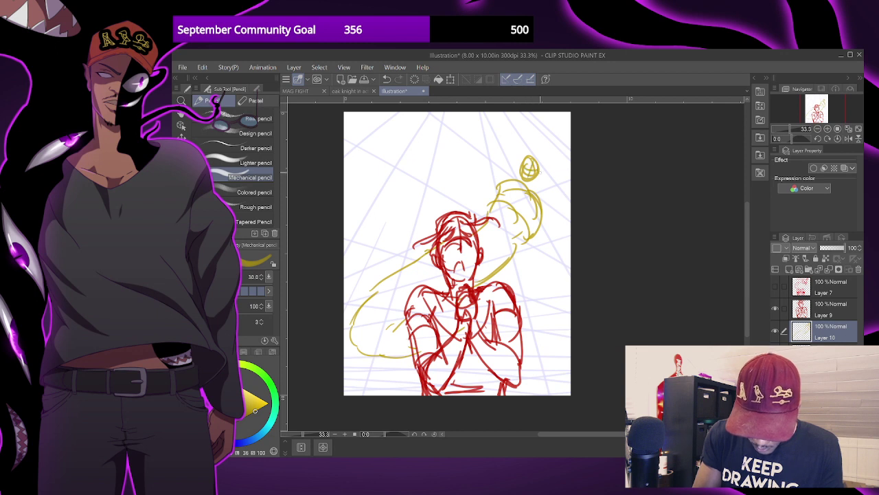
Refine the second figure's head and sketch its arm stretching above the red figure's head.
scroll(533, 168, "up", 1)
mouse_move(510, 177)
left_mouse_down()
mouse_move(517, 180)
mouse_move(516, 170)
mouse_move(522, 180)
left_mouse_up()
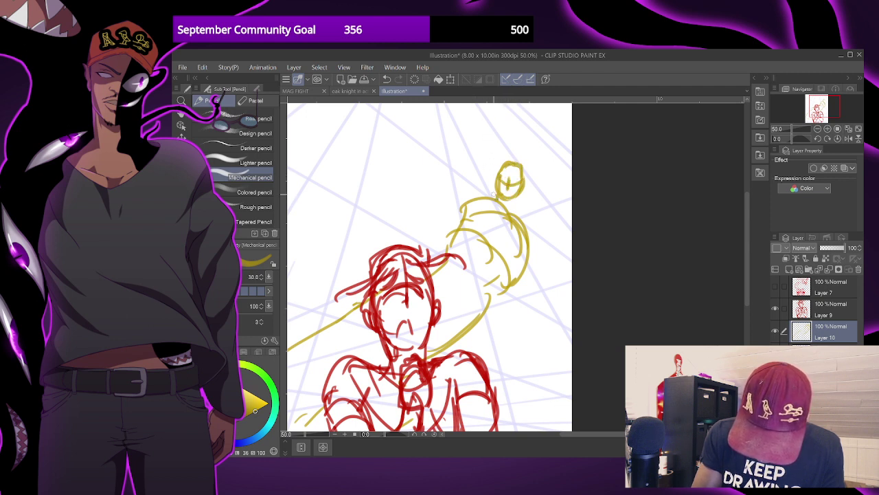
left_click_drag(458, 197, 425, 199)
left_click_drag(426, 200, 445, 210)
key("ctrl+z")
mouse_move(501, 209)
left_mouse_down()
mouse_move(475, 204)
mouse_move(458, 223)
mouse_move(374, 232)
mouse_move(430, 224)
left_mouse_up()
left_click_drag(375, 228, 344, 244)
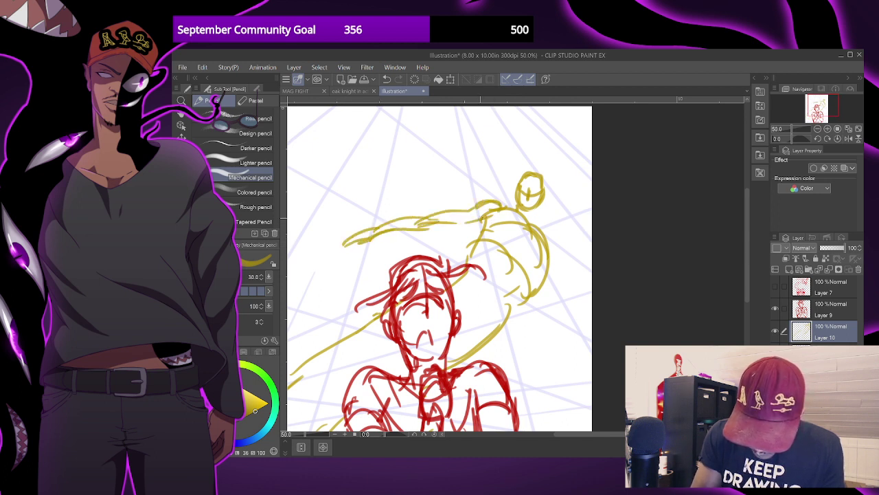
Sketch the second figure's bent arm near the page's right edge and add its neck, collar and chest contours.
mouse_move(539, 231)
left_mouse_down()
mouse_move(567, 270)
mouse_move(560, 276)
mouse_move(558, 252)
left_mouse_up()
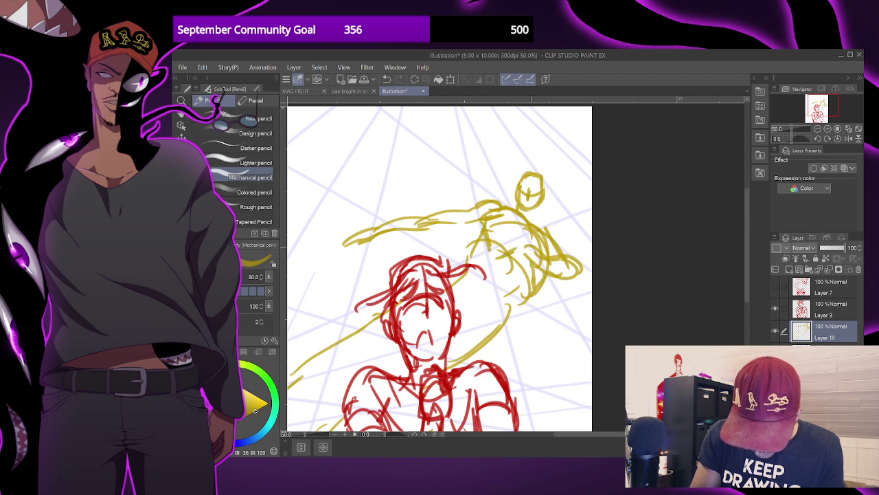
mouse_move(503, 232)
left_mouse_down()
mouse_move(522, 227)
mouse_move(514, 237)
mouse_move(516, 213)
mouse_move(527, 244)
left_mouse_up()
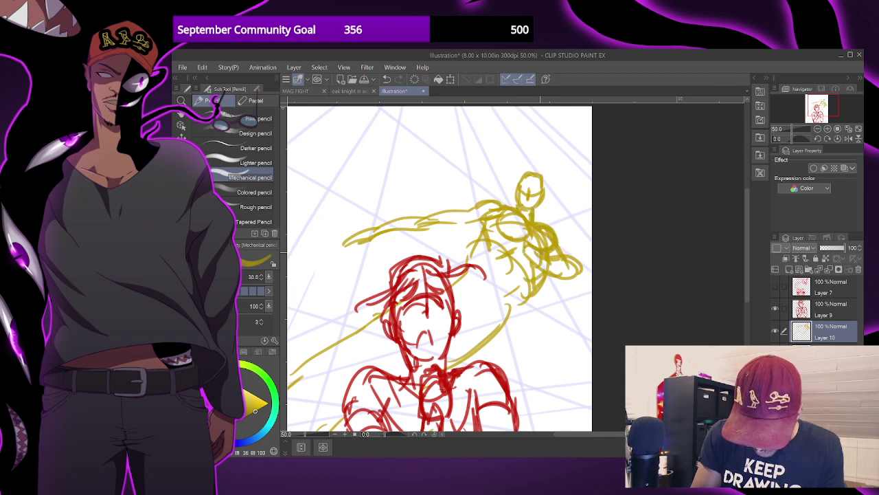
left_click_drag(488, 251, 520, 278)
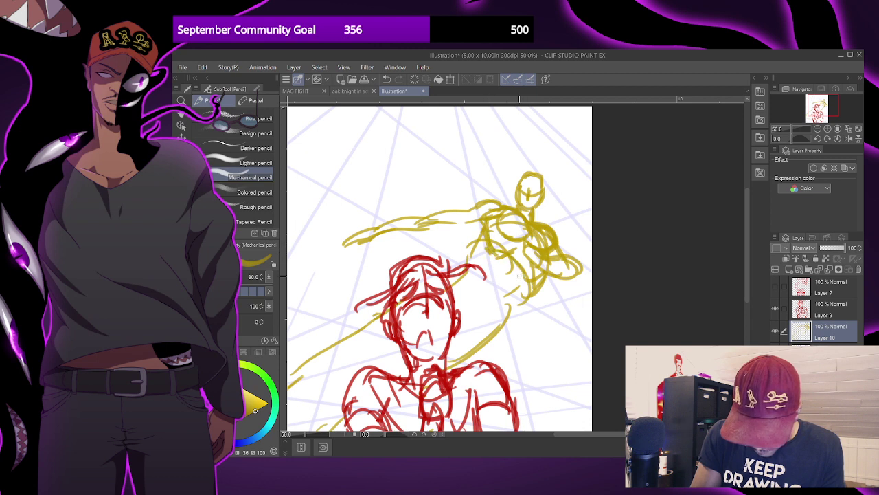
Draw the second figure's waist tapering down into the tail behind the red figure's head.
mouse_move(492, 245)
left_mouse_down()
mouse_move(485, 275)
mouse_move(437, 283)
mouse_move(427, 309)
left_mouse_up()
left_click_drag(526, 290, 473, 340)
left_click_drag(519, 306, 476, 342)
mouse_move(484, 263)
left_mouse_down()
mouse_move(471, 320)
mouse_move(525, 288)
mouse_move(471, 345)
left_mouse_up()
key("ctrl+minus")
Set the brush size to 40 and thicken the yellow tail's contours around the red figure.
mouse_move(473, 275)
left_mouse_down()
mouse_move(503, 300)
mouse_move(425, 237)
left_mouse_up()
key("]")
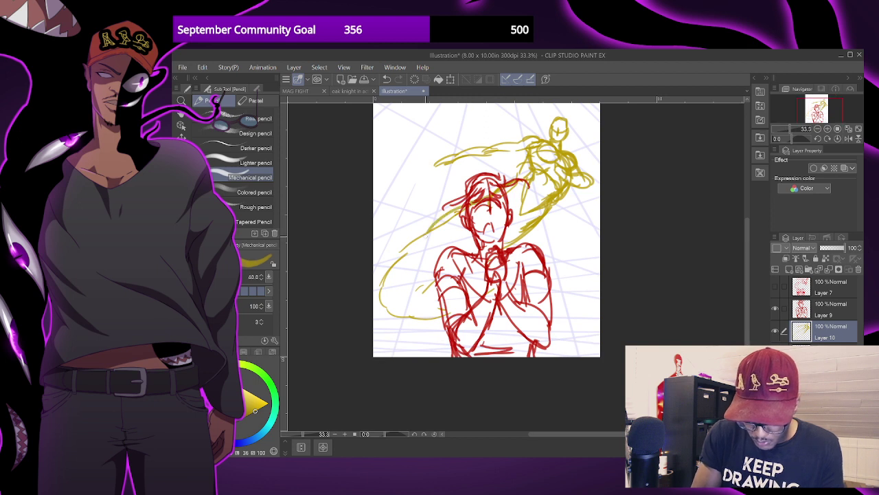
left_click_drag(479, 198, 440, 229)
left_click_drag(549, 214, 484, 245)
mouse_move(442, 224)
left_mouse_down()
mouse_move(377, 310)
mouse_move(436, 314)
left_mouse_up()
left_click_drag(409, 288, 426, 299)
Coil the yellow tail around the clasped hands on a new layer above the red figure, and thicken the second figure's outstretched arm.
left_click(818, 307)
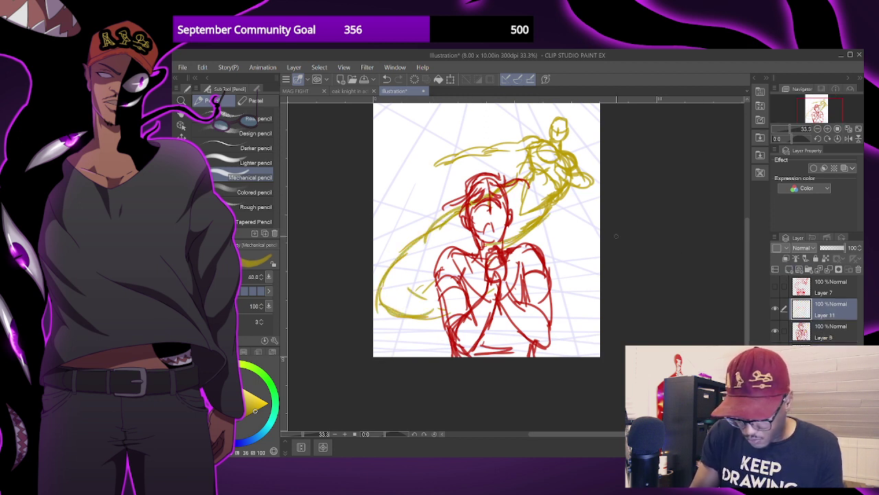
left_click_drag(423, 295, 523, 269)
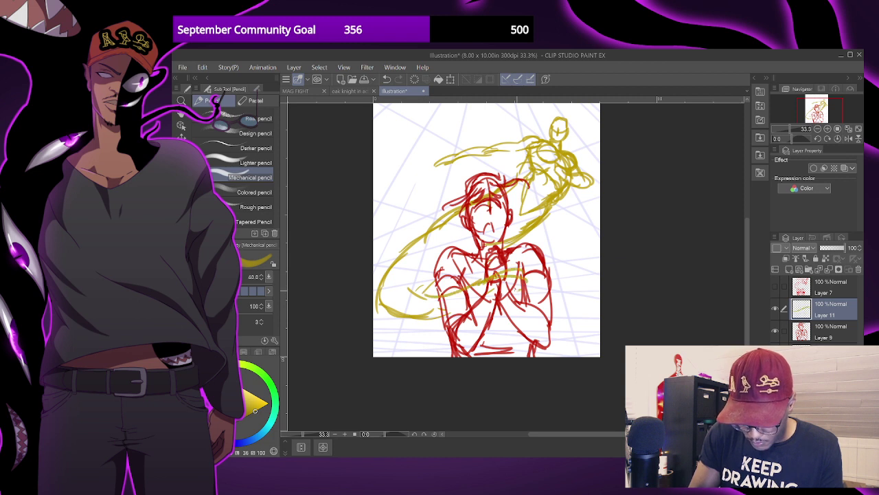
mouse_move(469, 300)
left_mouse_down()
mouse_move(517, 289)
mouse_move(516, 265)
left_mouse_up()
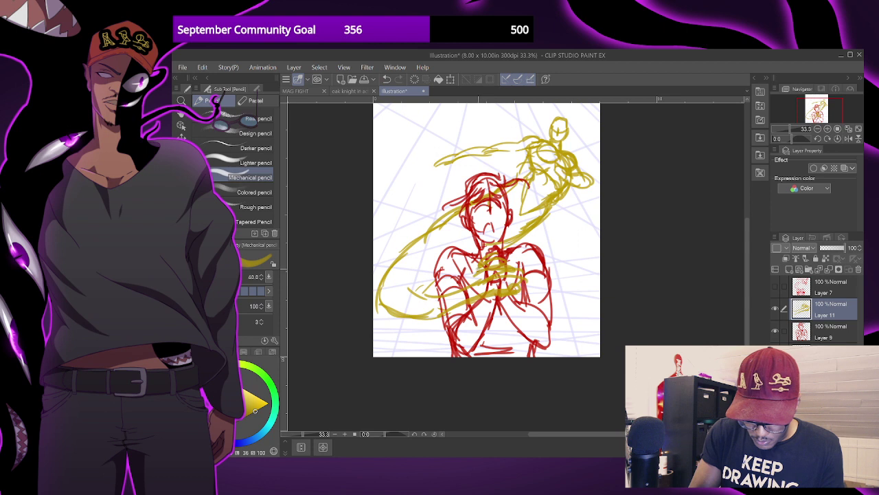
left_click(830, 348)
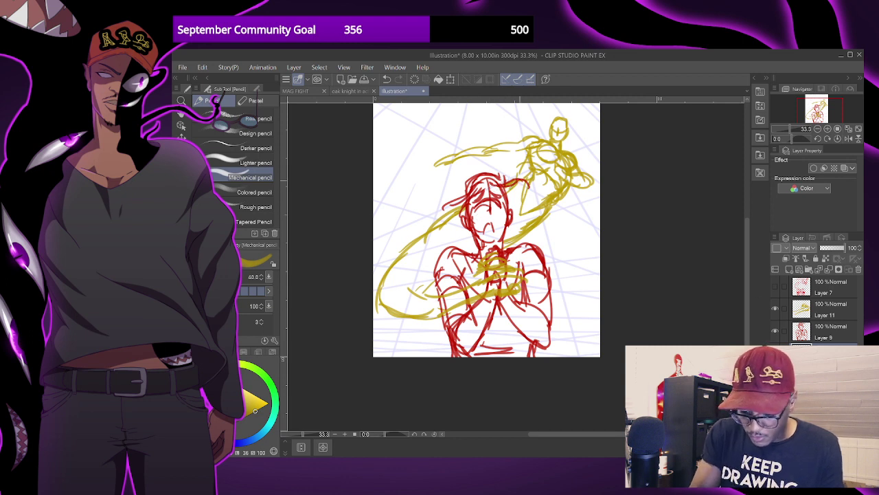
left_click_drag(521, 175, 515, 203)
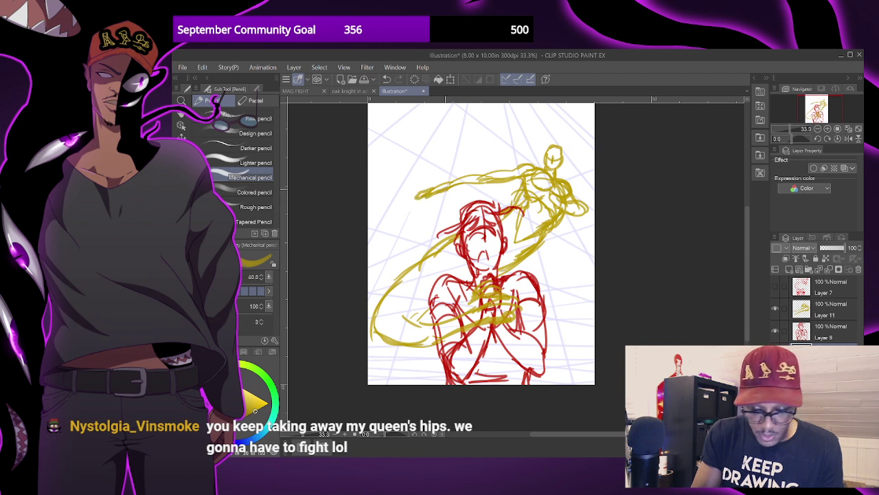
Draw a filled red orb with small horns above the figure's head on Layer 9.
left_click(814, 335)
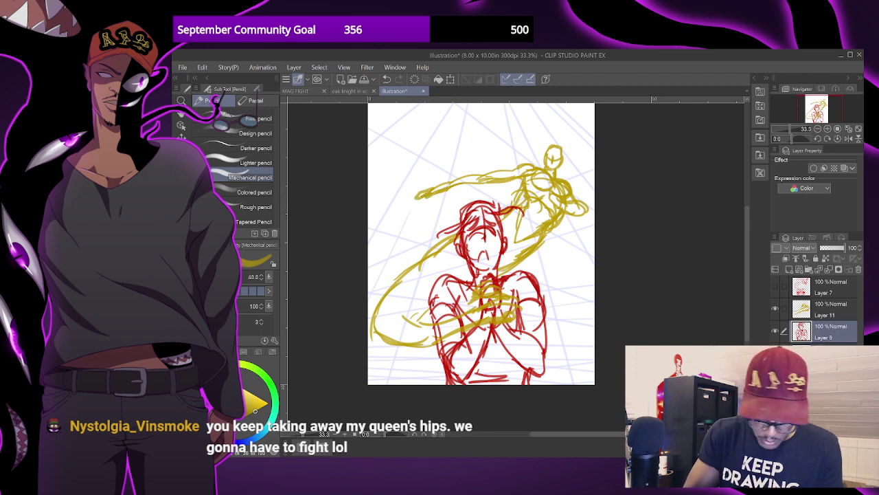
key("x")
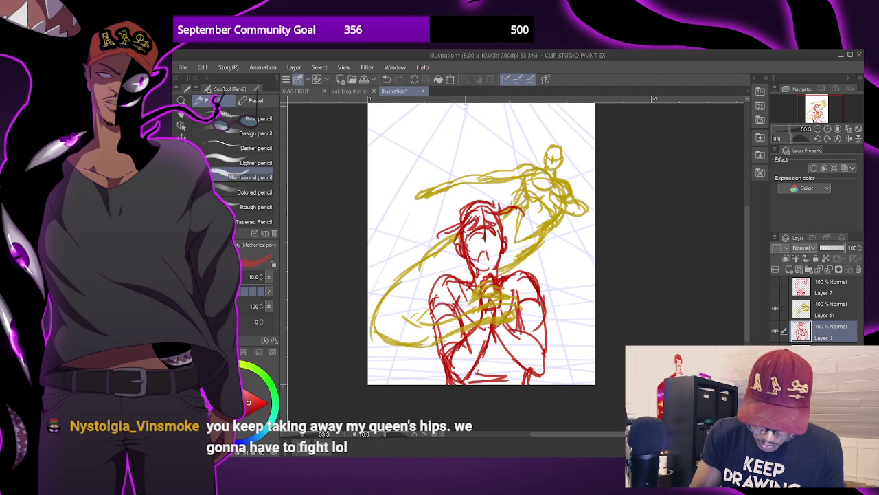
left_click_drag(470, 158, 479, 159)
mouse_move(470, 160)
left_mouse_down()
mouse_move(476, 149)
mouse_move(473, 191)
mouse_move(475, 183)
left_mouse_up()
key("ctrl+z")
key("ctrl+z")
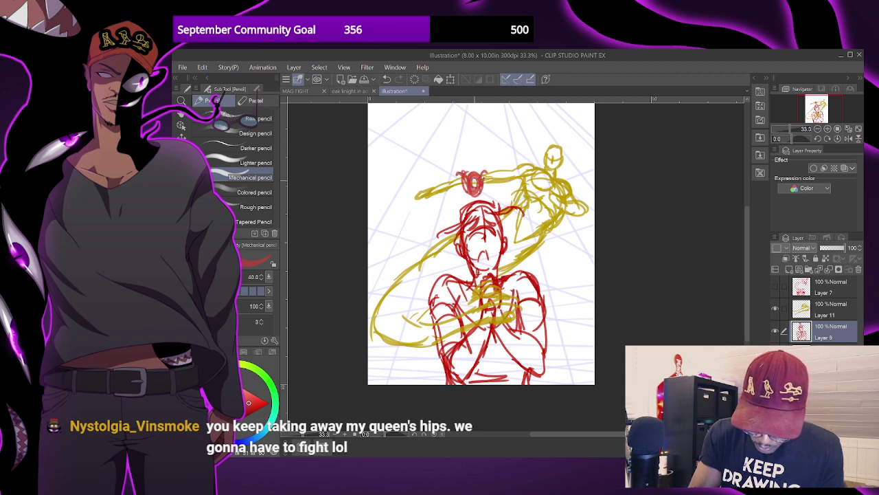
mouse_move(476, 174)
left_mouse_down()
mouse_move(472, 192)
mouse_move(491, 169)
left_mouse_up()
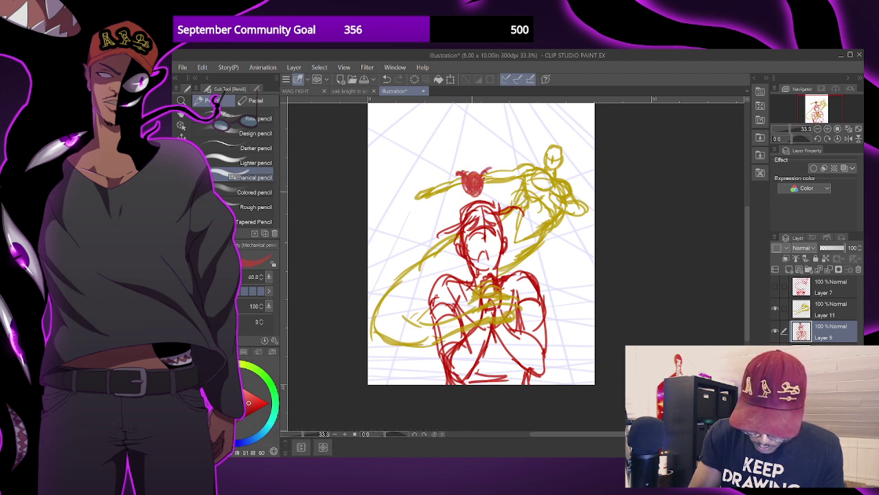
Move the Vinsmoke artwork layer above the sketch layers, show it for comparison, and hide it again.
scroll(603, 213, "down", 1)
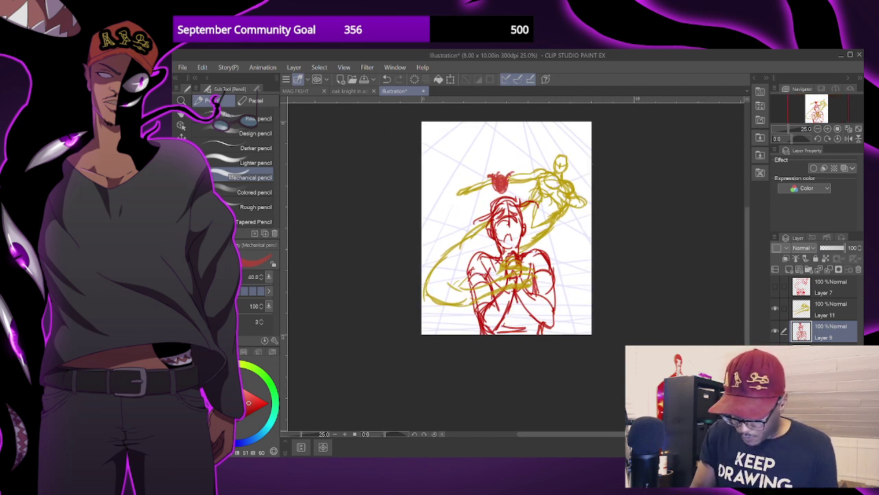
left_click_drag(839, 351, 837, 298)
left_click(775, 309)
scroll(597, 246, "up", 2)
left_click_drag(595, 249, 593, 337)
scroll(599, 355, "down", 1)
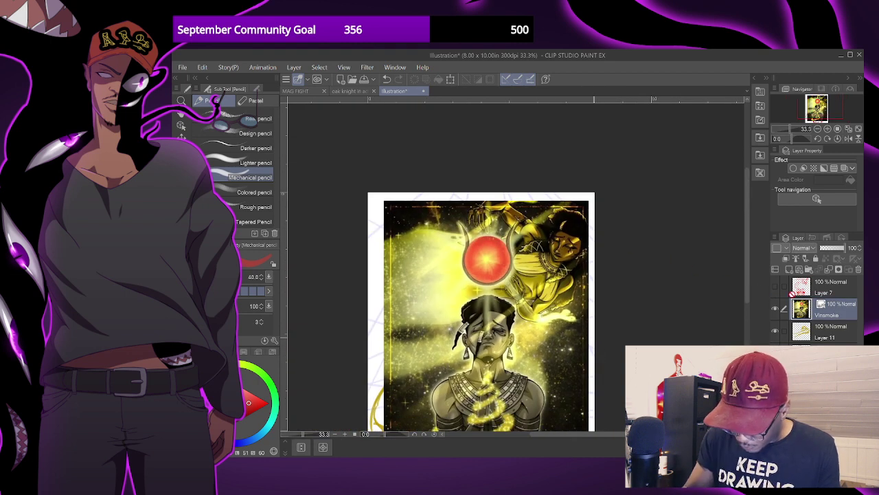
left_click(775, 308)
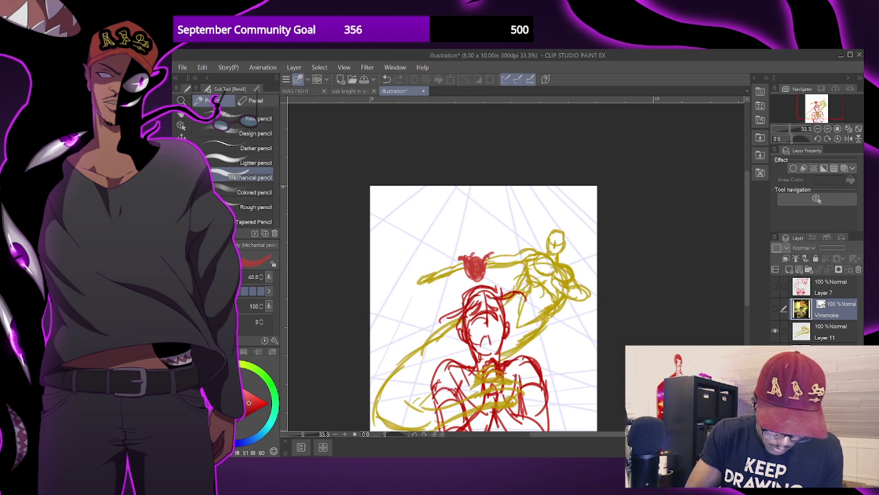
Sample the sketch's yellow, set the brush size to 50, and draw long flowing hair around the second figure's head.
scroll(515, 278, "up", 1)
left_click(523, 255, "alt")
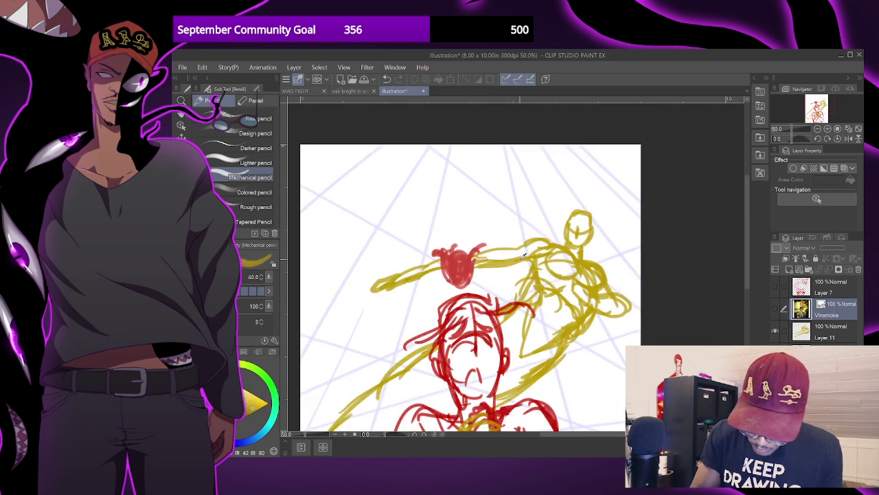
left_click(827, 354)
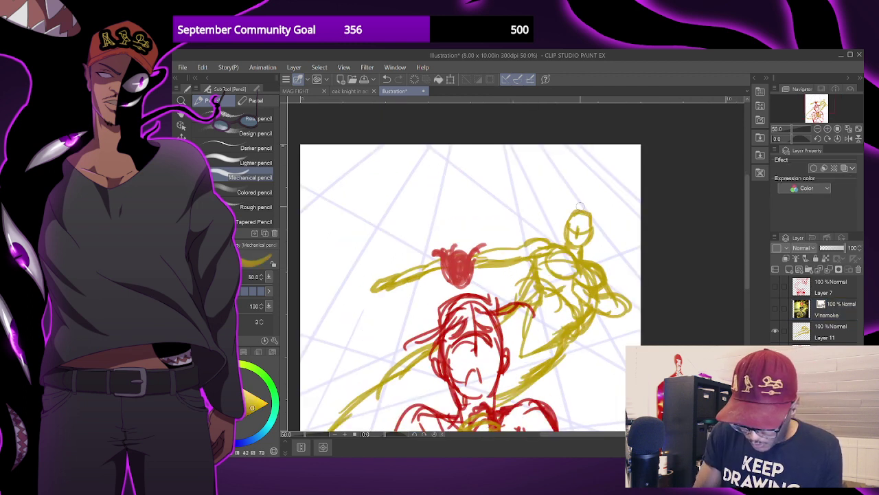
mouse_move(579, 209)
left_mouse_down()
mouse_move(555, 230)
mouse_move(562, 218)
mouse_move(533, 226)
mouse_move(560, 244)
mouse_move(549, 226)
mouse_move(511, 230)
mouse_move(533, 216)
left_mouse_up()
mouse_move(592, 223)
left_mouse_down()
mouse_move(584, 249)
mouse_move(592, 240)
mouse_move(590, 256)
left_mouse_up()
mouse_move(562, 205)
left_mouse_down()
mouse_move(526, 210)
mouse_move(580, 199)
mouse_move(498, 237)
mouse_move(580, 204)
mouse_move(580, 219)
mouse_move(553, 239)
left_mouse_up()
left_click_drag(613, 218, 601, 178)
scroll(622, 191, "down", 1)
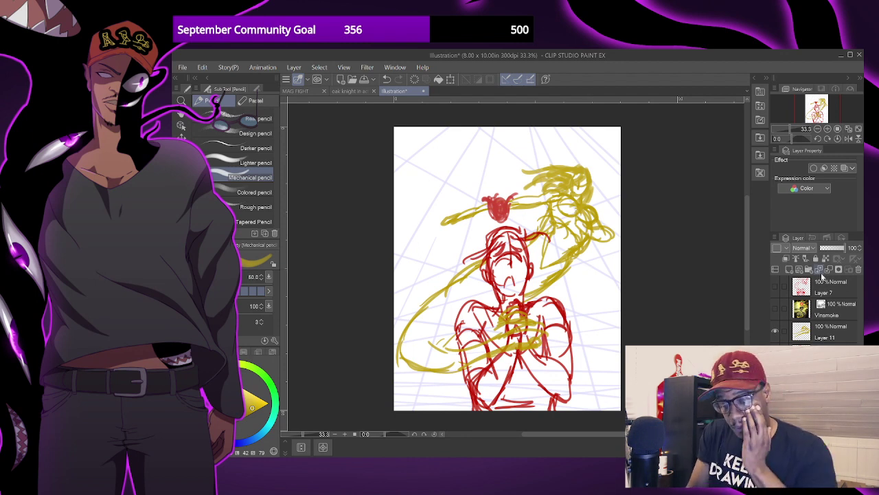
Show the Vinsmoke artwork layer over the sketch to compare the two compositions.
left_click(774, 310)
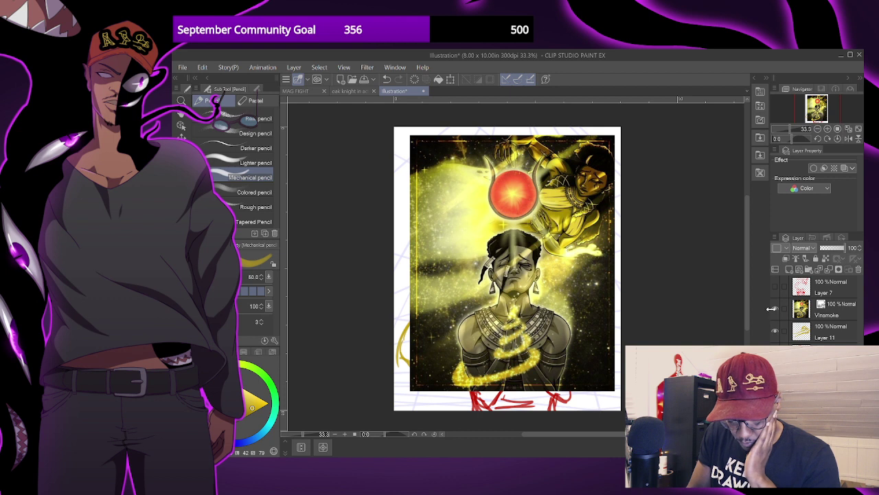
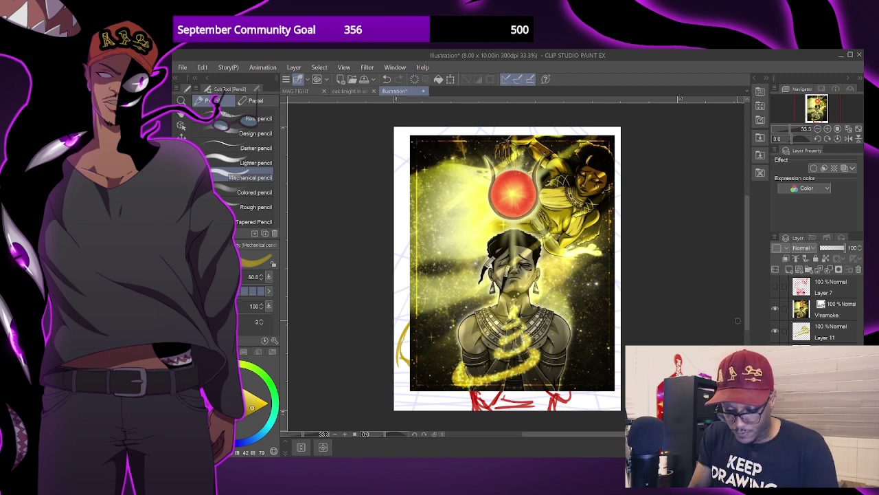
Toggle the Vinsmoke artwork layer to compare the original artwork with the red and yellow sketch.
left_click(775, 309)
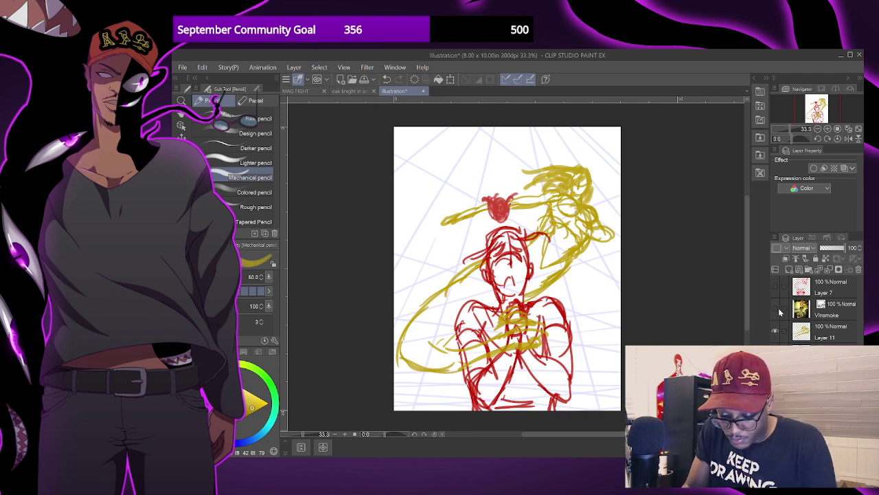
left_click(776, 309)
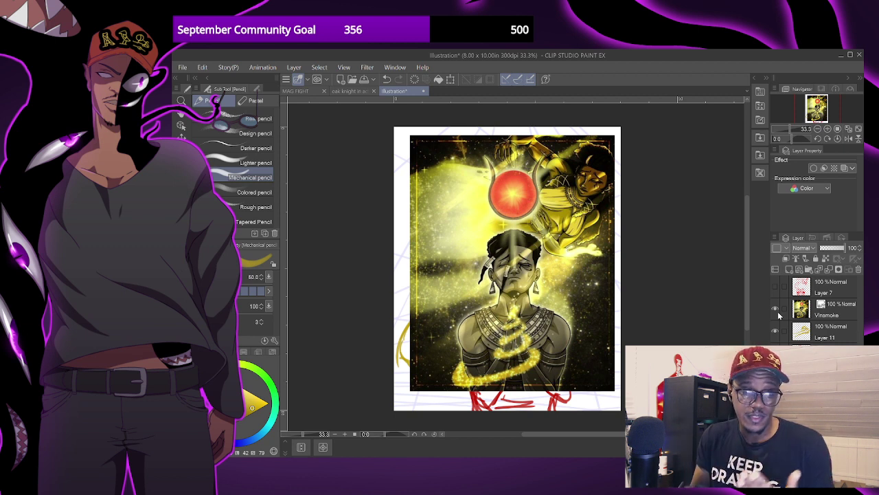
left_click(776, 308)
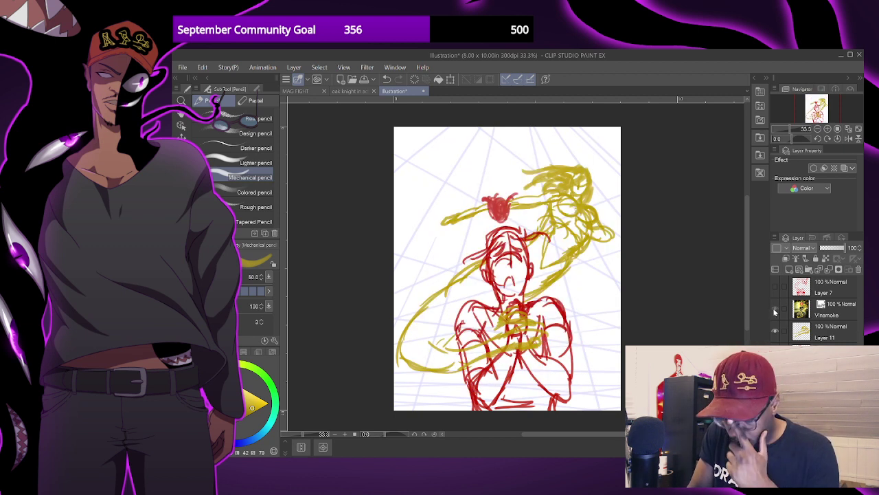
left_click(776, 309)
Group the red and yellow sketch layers with their perspective grid into a new folder and collapse it.
left_click(824, 331)
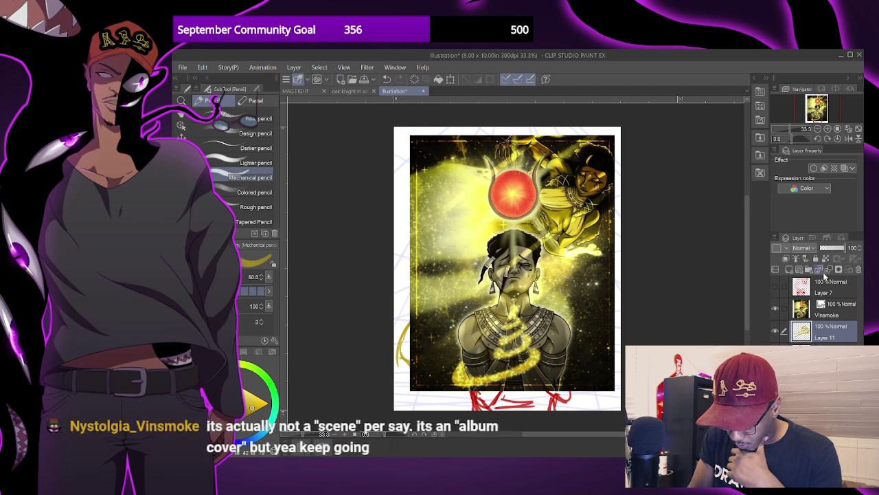
left_click(808, 269)
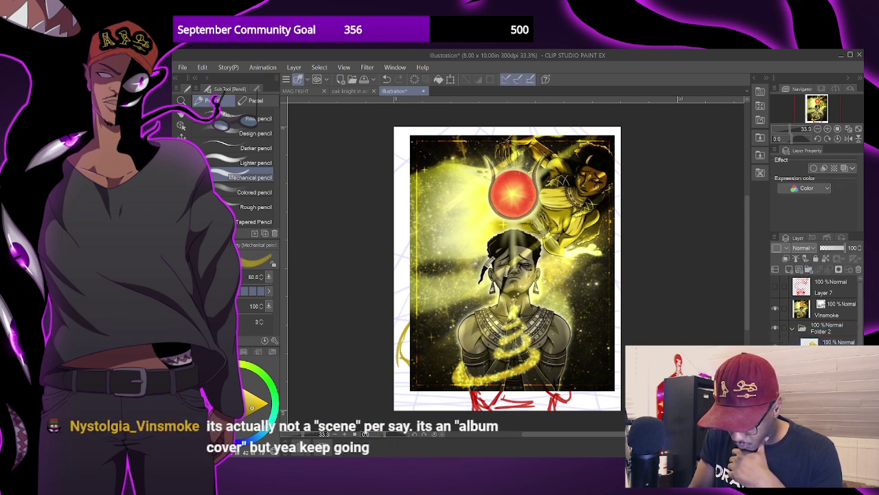
left_click(822, 247)
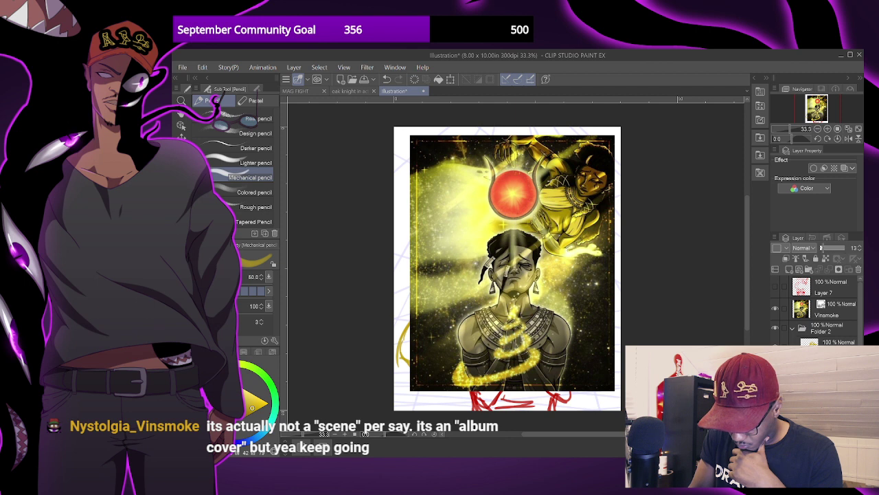
left_click(793, 331)
View the Layer 7 red overlay on the Vinsmoke artwork, then the Folder 2 sketch alone.
left_click(775, 330)
left_click(775, 288)
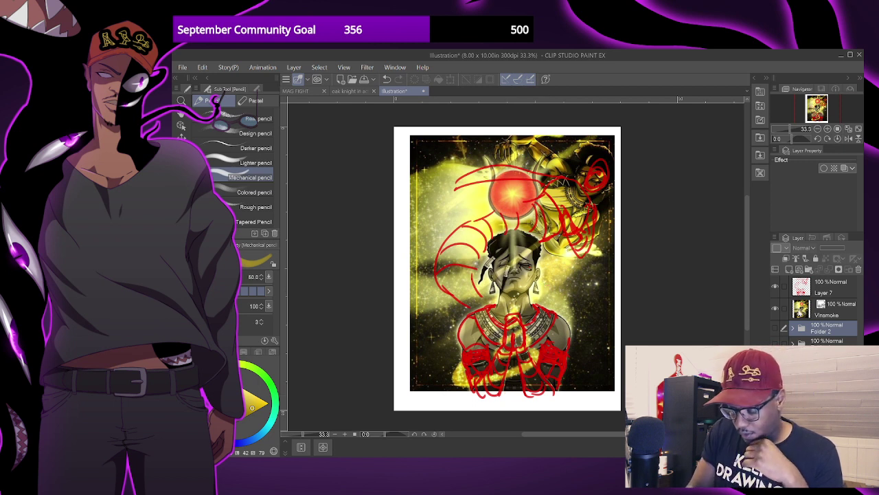
left_click_drag(776, 290, 781, 328)
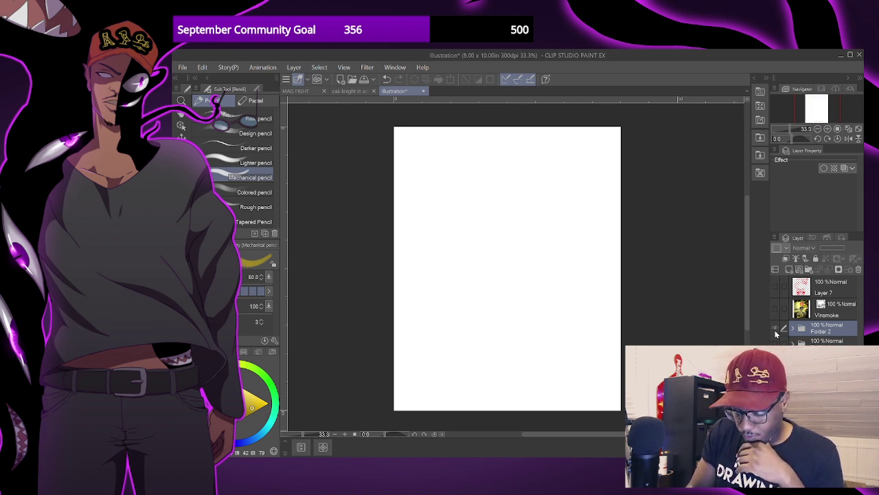
left_click(776, 329)
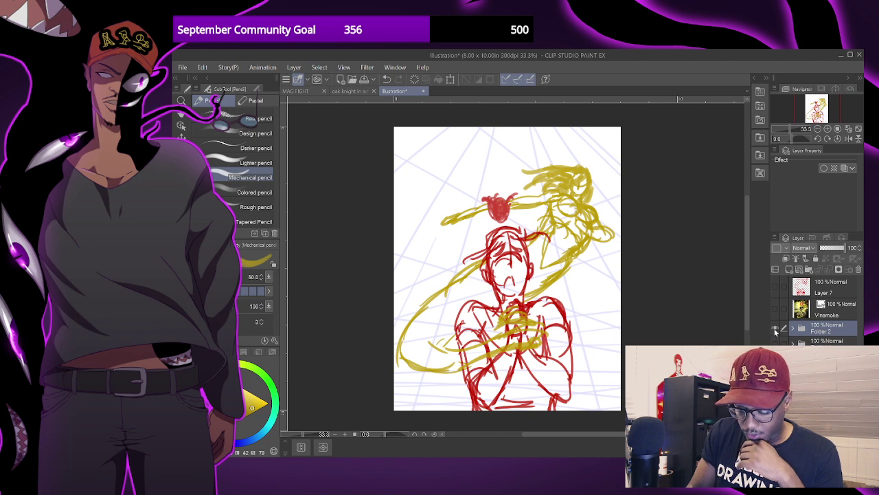
left_click(776, 329)
Alternate between the blue and purple sketch folder and Folder 2 to compare the two camera angles.
left_click(775, 342)
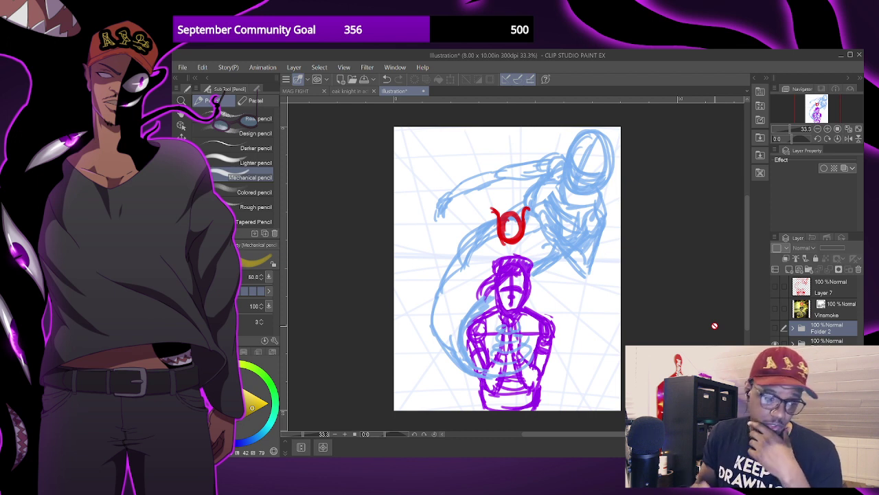
left_click(775, 342)
left_click(775, 328)
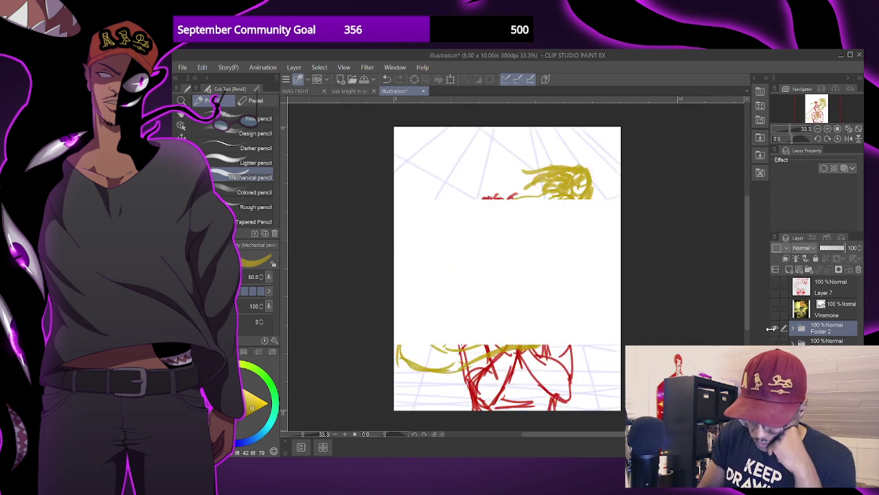
left_click(775, 328)
left_click(776, 343)
left_click(776, 341)
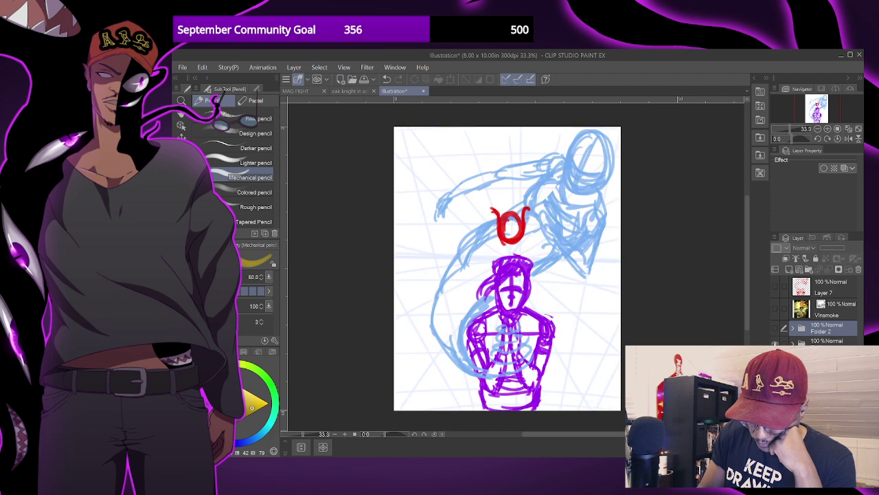
left_click(774, 343)
left_click(775, 328)
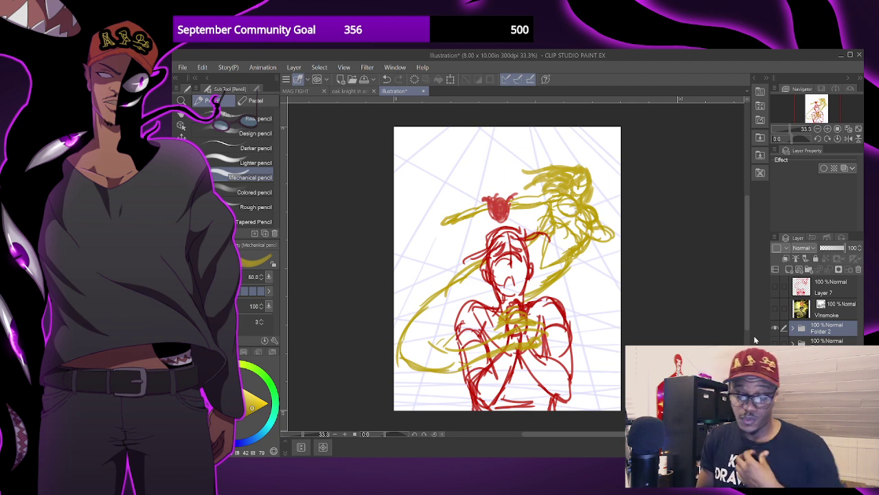
Expand Folder 2, duplicate the red figure sketch, and erase the copy's shoulders, arms and torso, keeping the head.
left_click(792, 328)
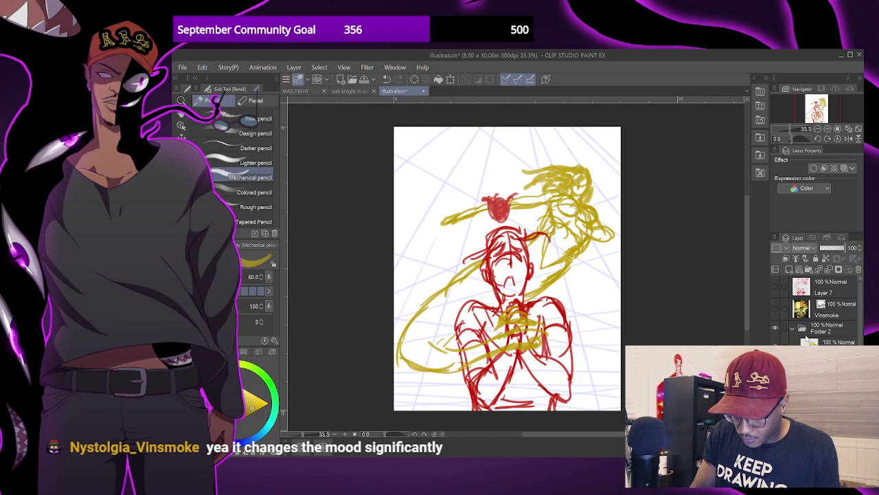
left_click_drag(510, 237, 505, 214)
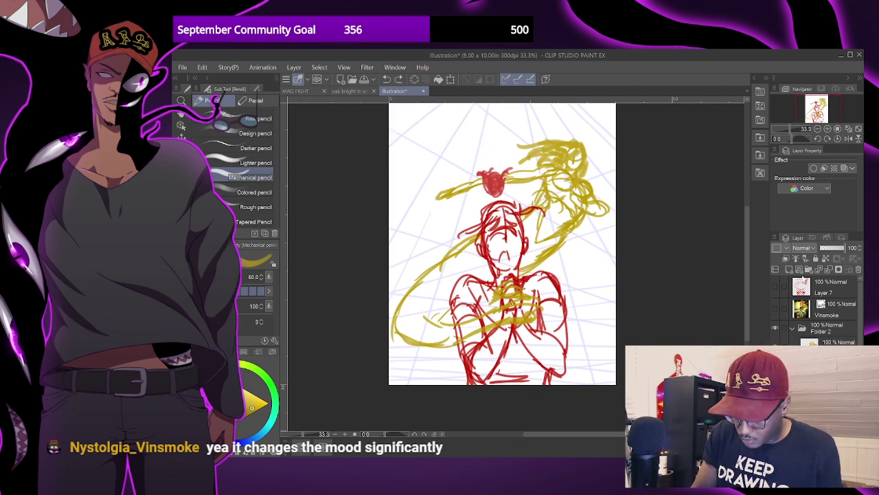
key("ctrl+y")
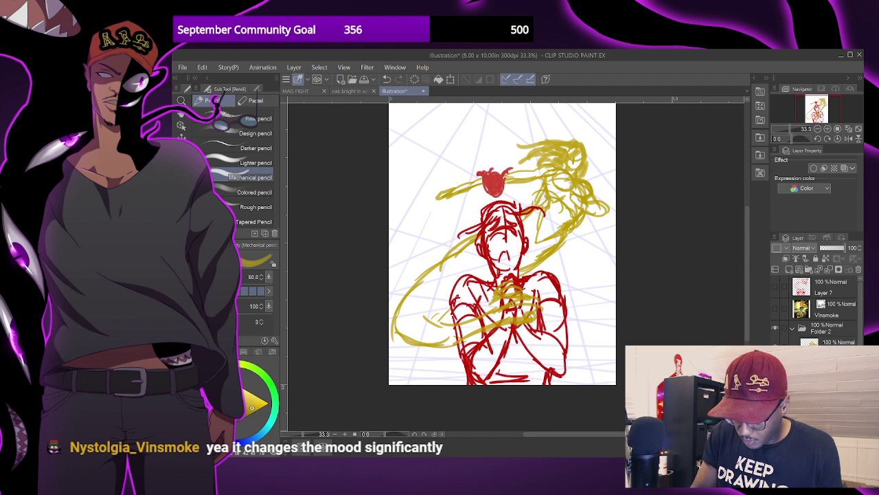
key("ctrl+z")
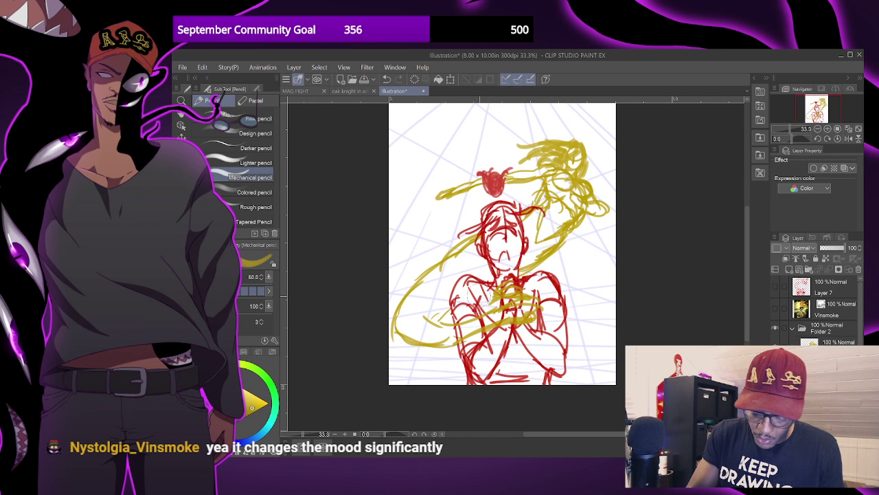
mouse_move(457, 272)
left_mouse_down()
mouse_move(469, 334)
mouse_move(489, 302)
mouse_move(553, 370)
mouse_move(555, 279)
mouse_move(522, 302)
mouse_move(480, 295)
mouse_move(529, 282)
mouse_move(514, 296)
mouse_move(483, 246)
left_mouse_up()
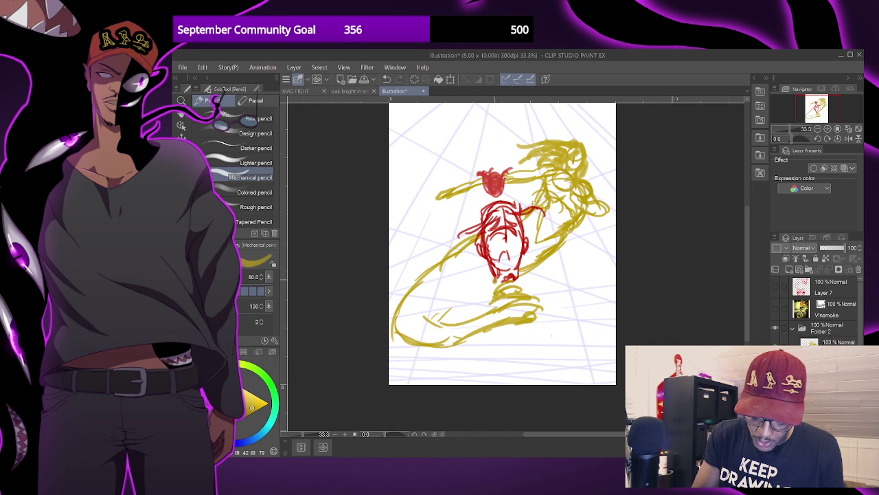
Sample the sketch's red and draw wider shoulders and upper arms below the figure's head.
left_click(502, 269, "alt")
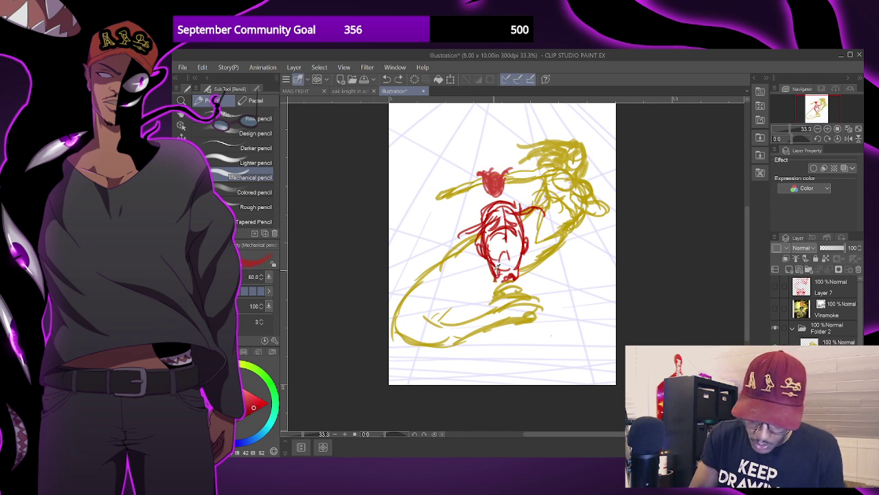
mouse_move(496, 277)
left_mouse_down()
mouse_move(518, 285)
mouse_move(442, 321)
left_mouse_up()
mouse_move(491, 292)
left_mouse_down()
mouse_move(446, 328)
mouse_move(479, 301)
mouse_move(509, 294)
mouse_move(570, 309)
mouse_move(573, 321)
left_mouse_up()
mouse_move(443, 330)
left_mouse_down()
mouse_move(452, 372)
mouse_move(466, 334)
mouse_move(488, 384)
left_mouse_up()
mouse_move(460, 316)
left_mouse_down()
mouse_move(484, 347)
mouse_move(548, 344)
left_mouse_up()
left_click_drag(491, 346, 549, 346)
mouse_move(555, 305)
left_mouse_down()
mouse_move(550, 342)
mouse_move(566, 348)
mouse_move(558, 356)
mouse_move(572, 382)
left_mouse_up()
mouse_move(550, 342)
left_mouse_down()
mouse_move(541, 380)
mouse_move(565, 368)
left_mouse_up()
Draw the figure's forearms converging upward, the torso lines between them, and the joined hands below the chin.
left_click_drag(480, 356, 465, 378)
mouse_move(493, 321)
left_mouse_down()
mouse_move(475, 361)
mouse_move(491, 385)
left_mouse_up()
left_click_drag(504, 331, 494, 370)
mouse_move(507, 319)
left_mouse_down()
mouse_move(502, 344)
mouse_move(515, 298)
mouse_move(518, 317)
left_mouse_up()
mouse_move(508, 325)
left_mouse_down()
mouse_move(532, 382)
mouse_move(543, 353)
left_mouse_up()
left_click_drag(541, 350, 563, 381)
mouse_move(538, 325)
left_mouse_down()
mouse_move(520, 316)
mouse_move(519, 343)
left_mouse_up()
left_click_drag(520, 348, 534, 385)
left_click_drag(513, 327, 495, 385)
mouse_move(506, 336)
left_mouse_down()
mouse_move(489, 383)
mouse_move(454, 385)
left_mouse_up()
left_click_drag(483, 349, 464, 383)
left_click_drag(496, 321, 479, 351)
left_click_drag(526, 332, 569, 383)
mouse_move(536, 338)
left_mouse_down()
mouse_move(560, 367)
mouse_move(524, 342)
left_mouse_up()
left_click_drag(523, 295, 518, 320)
mouse_move(520, 289)
left_mouse_down()
mouse_move(498, 298)
mouse_move(515, 289)
left_mouse_up()
mouse_move(514, 290)
left_mouse_down()
mouse_move(496, 315)
mouse_move(512, 284)
left_mouse_up()
mouse_move(509, 281)
left_mouse_down()
mouse_move(523, 303)
mouse_move(510, 312)
left_mouse_up()
Reduce the brush size to 30 and redraw the red figure's facial features for the raised head angle.
key("ctrl+plus")
mouse_move(504, 241)
left_mouse_down()
mouse_move(494, 281)
mouse_move(503, 242)
mouse_move(515, 250)
left_mouse_up()
mouse_move(493, 221)
left_mouse_down()
mouse_move(494, 263)
mouse_move(496, 255)
mouse_move(470, 262)
mouse_move(486, 235)
left_mouse_up()
key("ctrl+z")
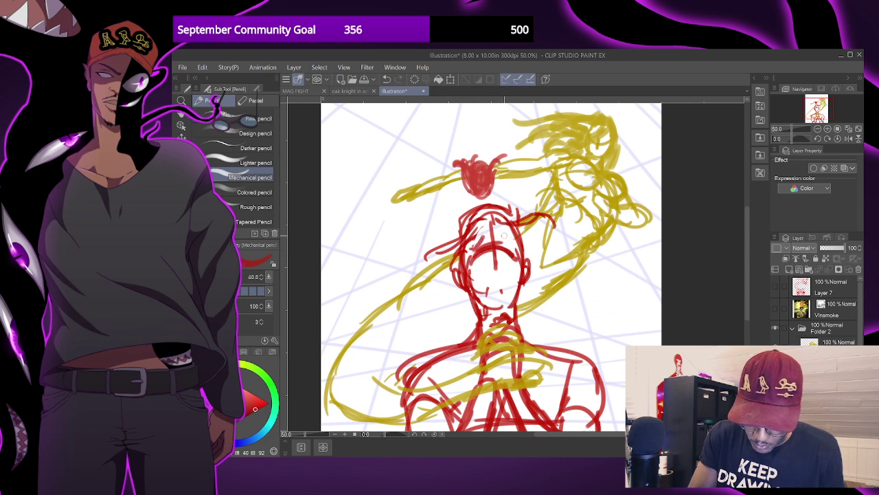
key("ctrl+z")
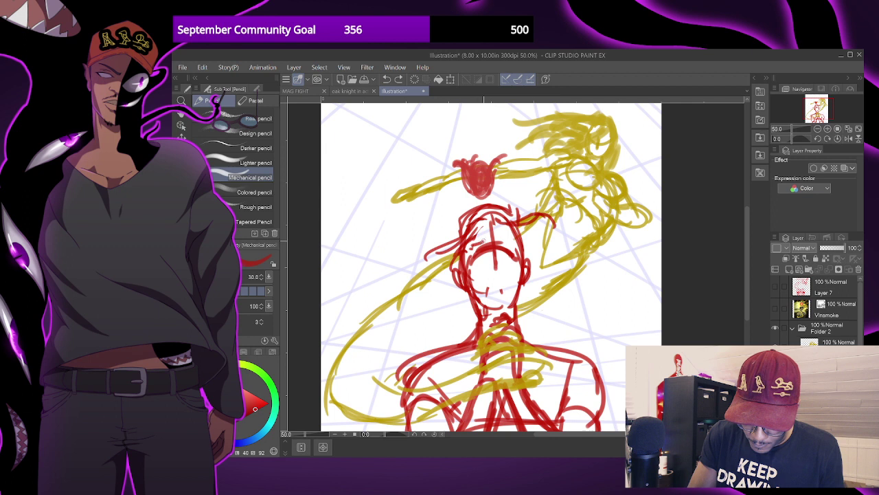
key("ctrl+z")
mouse_move(471, 250)
left_mouse_down()
mouse_move(488, 237)
mouse_move(516, 244)
mouse_move(484, 238)
mouse_move(509, 214)
left_mouse_up()
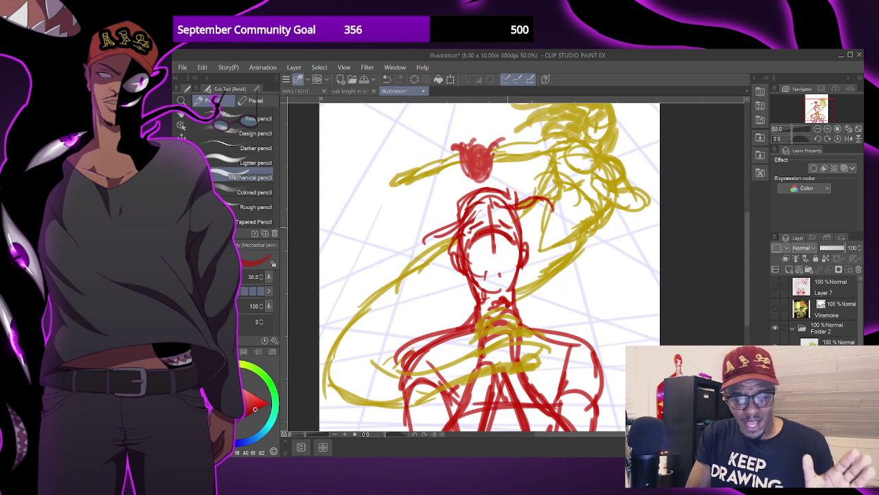
left_click_drag(509, 245, 510, 242)
left_click_drag(475, 218, 487, 225)
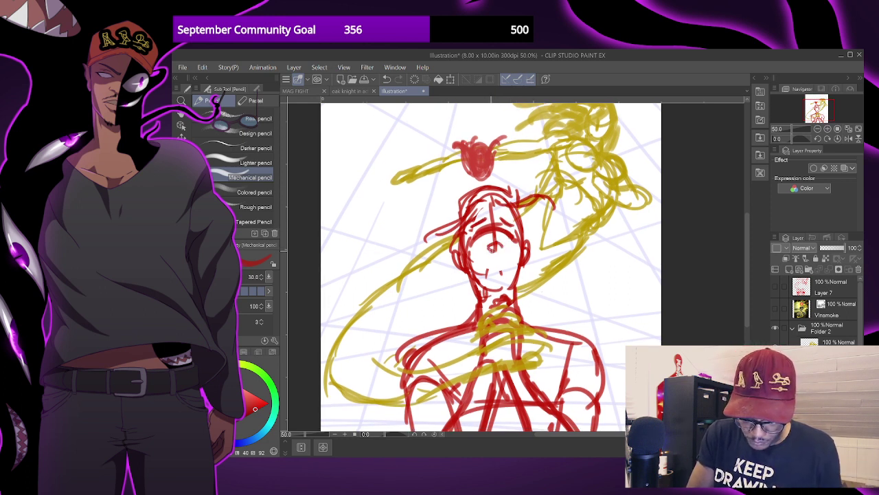
mouse_move(496, 245)
left_mouse_down()
mouse_move(496, 262)
mouse_move(507, 265)
left_mouse_up()
Switch between the earlier and redrawn versions of the red figure to compare their poses.
scroll(553, 236, "down", 2)
left_click_drag(581, 326, 544, 333)
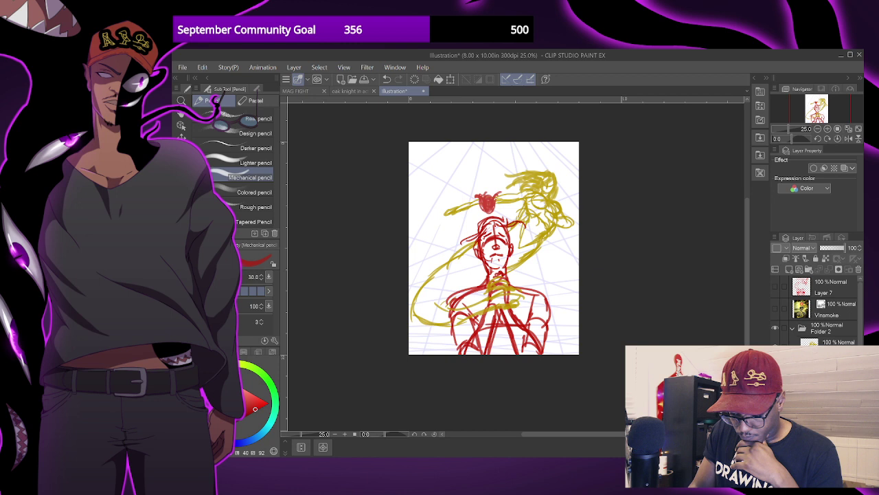
key("ctrl+z")
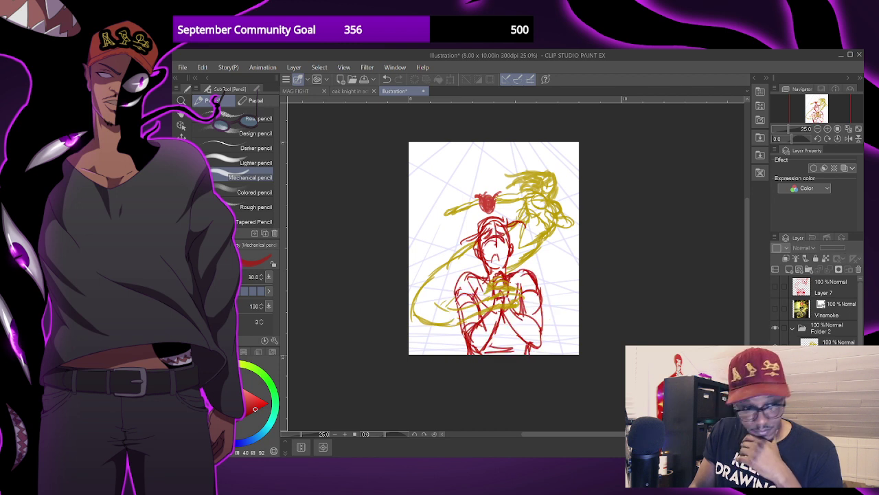
key("ctrl+z")
key("ctrl+y")
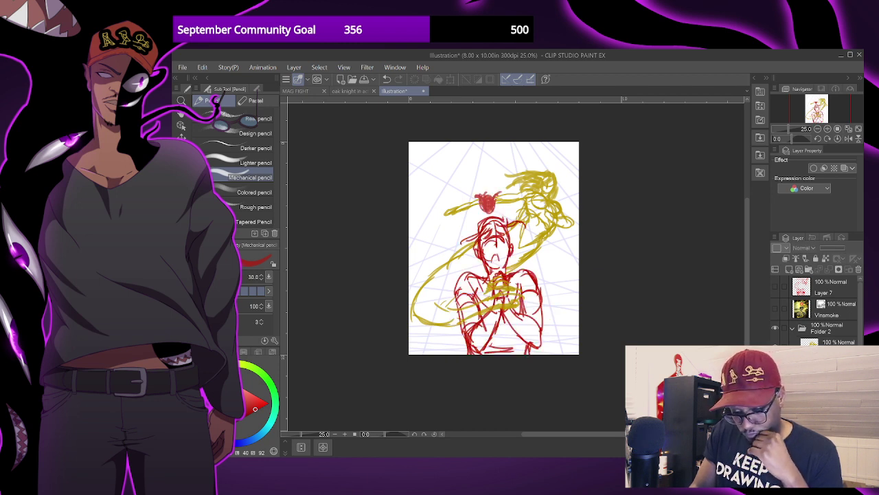
key("ctrl+z")
key("ctrl+y")
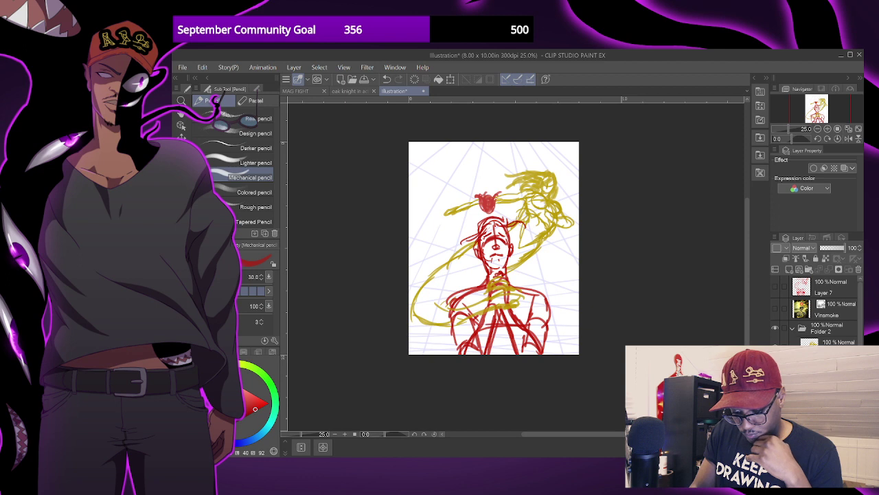
Collapse Folder 2 and compare its sketch with the blue and purple sketch folder.
left_click(793, 328)
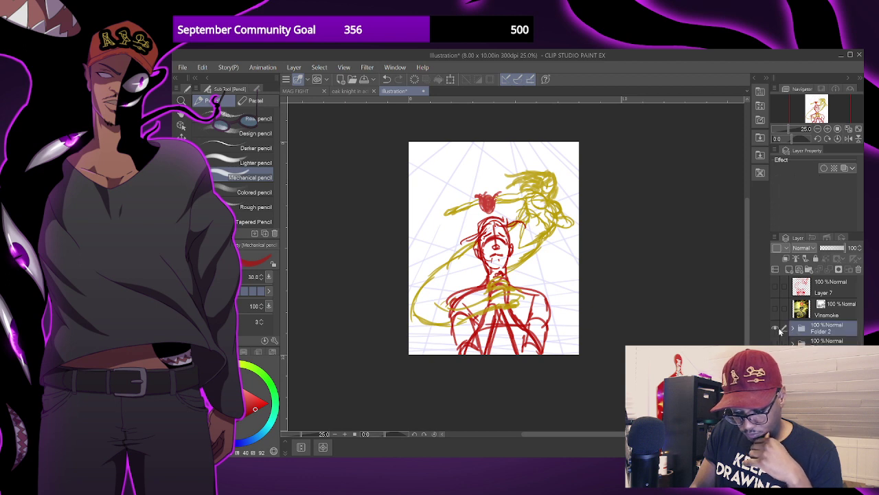
left_click(775, 327)
left_click(775, 343)
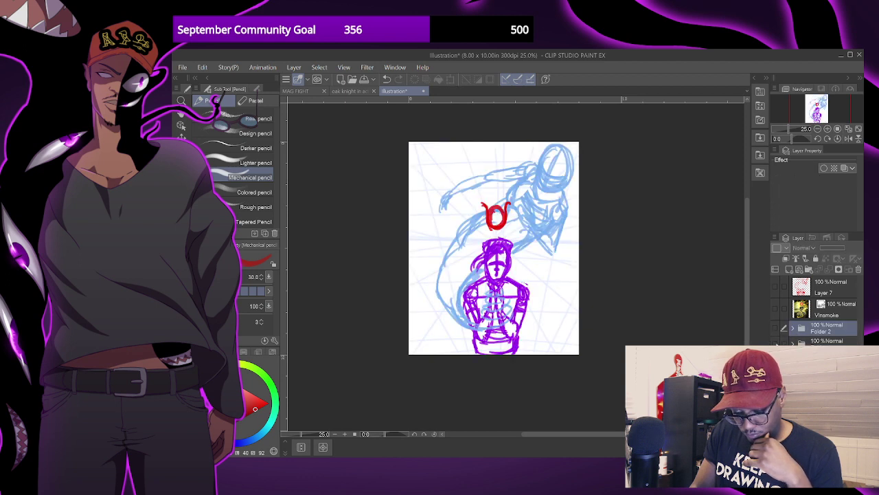
left_click(776, 343)
left_click(775, 328)
left_click(775, 328)
Show the Vinsmoke artwork with the Layer 7 red overlay and inspect the figure's arms and collar.
left_click(775, 309)
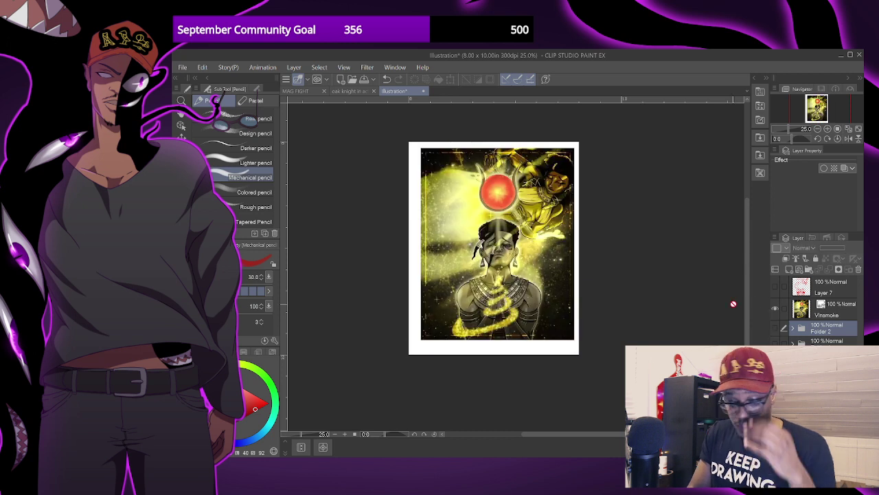
left_click(775, 287)
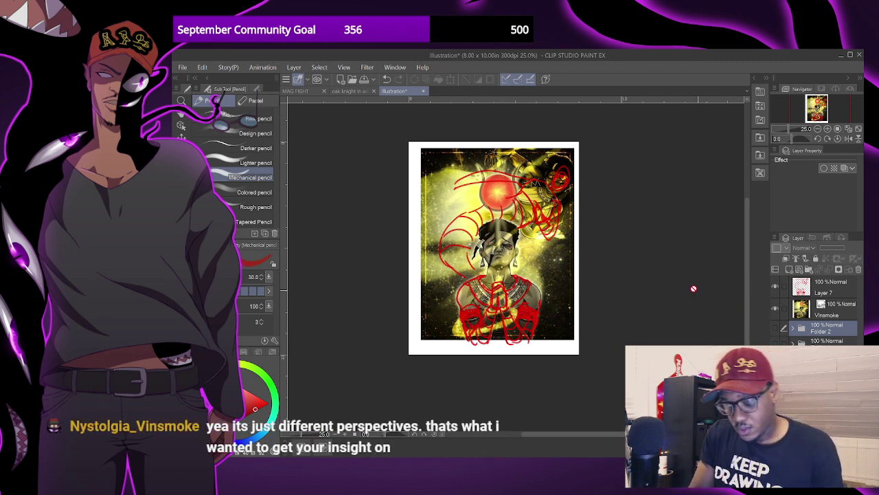
scroll(589, 321, "up", 3)
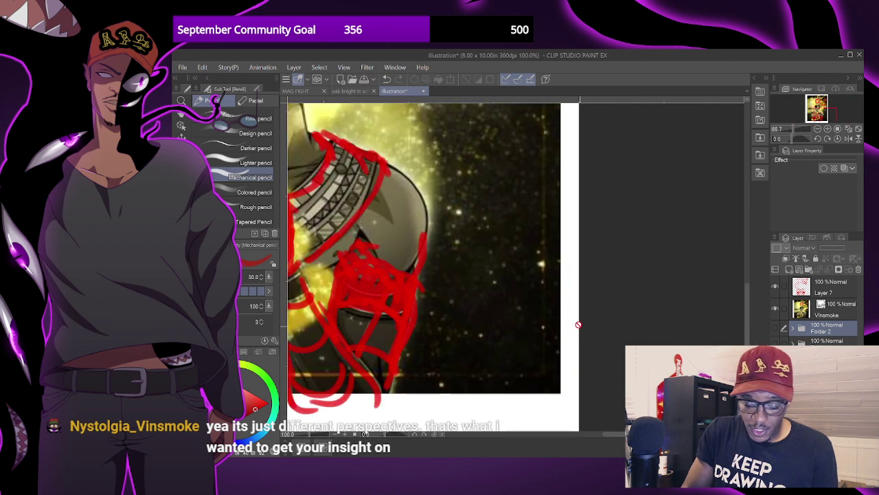
scroll(590, 345, "down", 2)
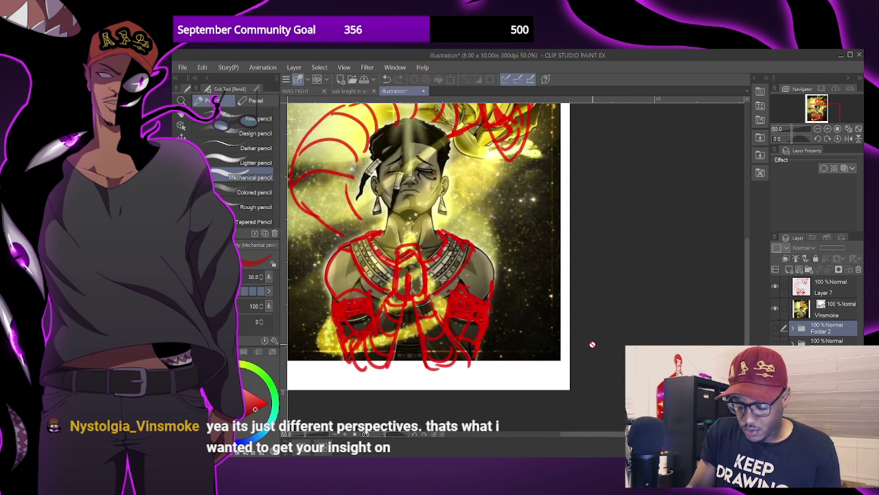
Hide Layer 7 and the Vinsmoke artwork, then add a new raster layer above the artwork layer.
left_click(775, 287)
left_click(775, 308)
left_click(827, 311)
left_click(789, 269)
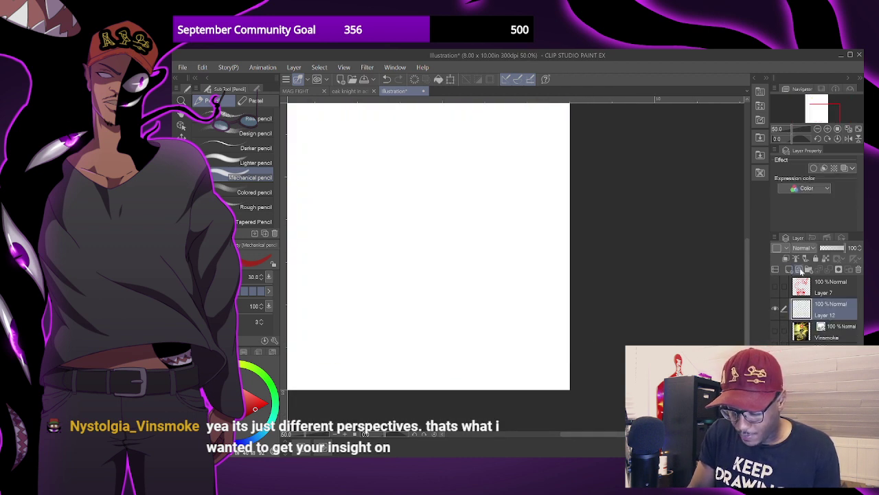
scroll(542, 274, "up", 1)
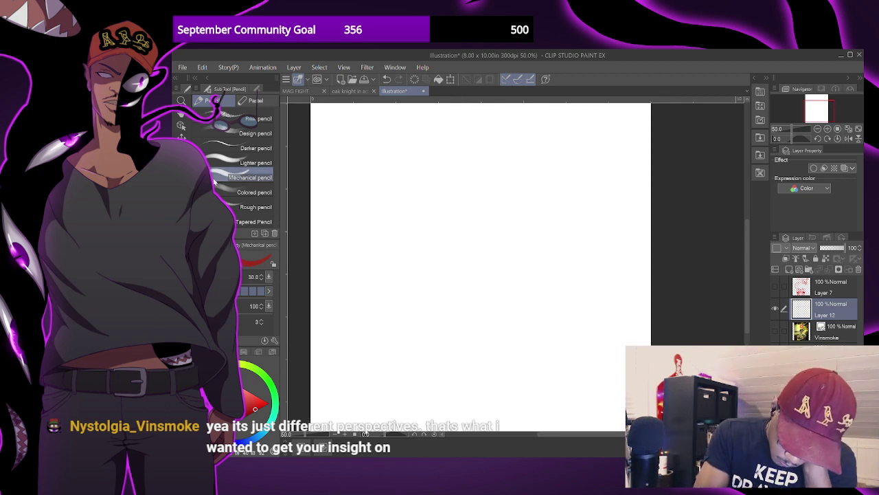
Sketch a long, flat red rectangle on the blank layer as a cylinder seen from the side.
left_click_drag(433, 228, 527, 229)
left_click_drag(433, 246, 518, 247)
mouse_move(431, 229)
left_mouse_down()
mouse_move(432, 248)
mouse_move(520, 248)
mouse_move(541, 238)
left_mouse_up()
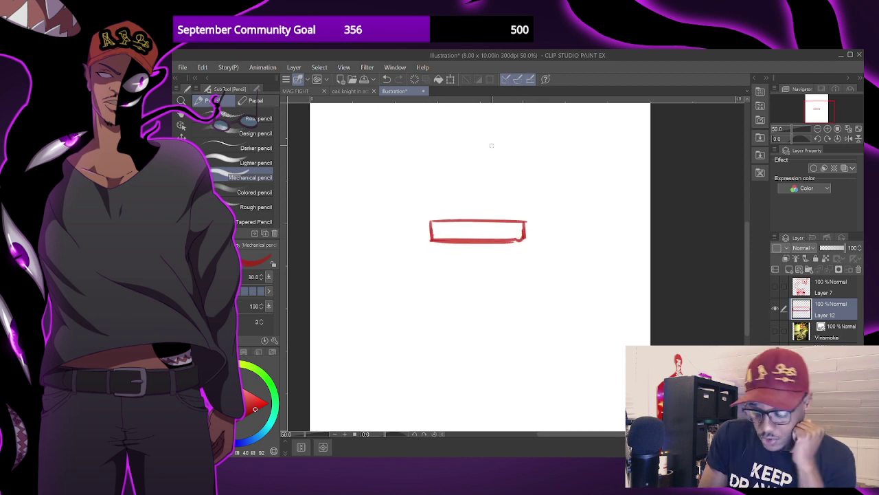
left_click_drag(548, 209, 540, 228)
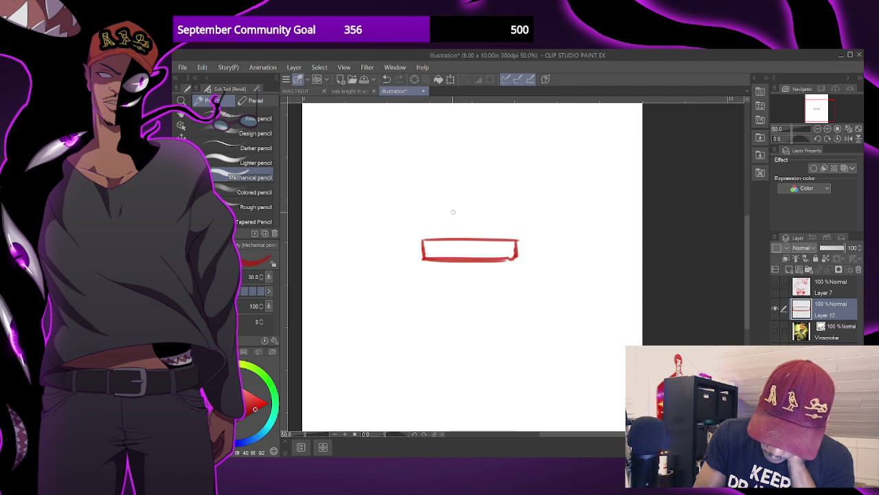
Sketch a slightly tilted cylinder above the rectangle, with an open end ellipse and curved contour bands along it.
mouse_move(441, 202)
left_mouse_down()
mouse_move(441, 222)
mouse_move(501, 231)
mouse_move(508, 207)
mouse_move(513, 229)
left_mouse_up()
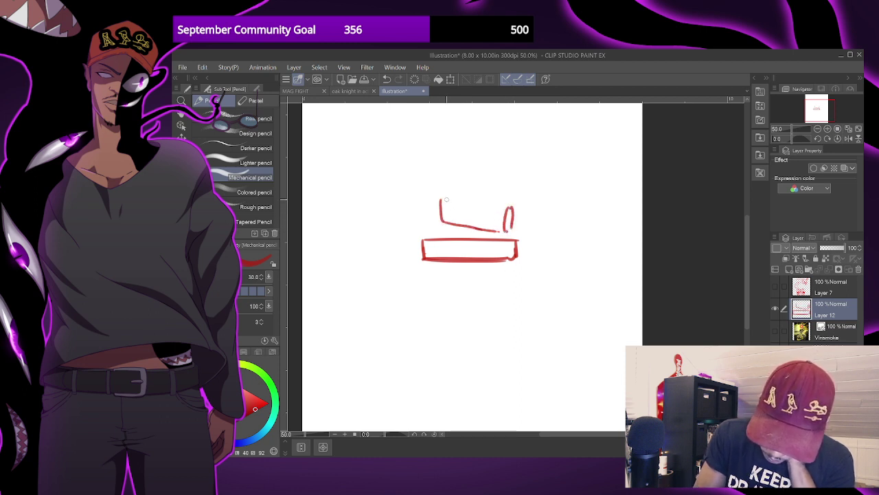
mouse_move(439, 222)
left_mouse_down()
mouse_move(503, 202)
mouse_move(508, 226)
mouse_move(500, 230)
mouse_move(507, 231)
mouse_move(506, 213)
mouse_move(495, 226)
mouse_move(493, 204)
mouse_move(490, 232)
left_mouse_up()
mouse_move(483, 203)
left_mouse_down()
mouse_move(479, 229)
mouse_move(453, 227)
left_mouse_up()
left_click_drag(448, 198, 443, 221)
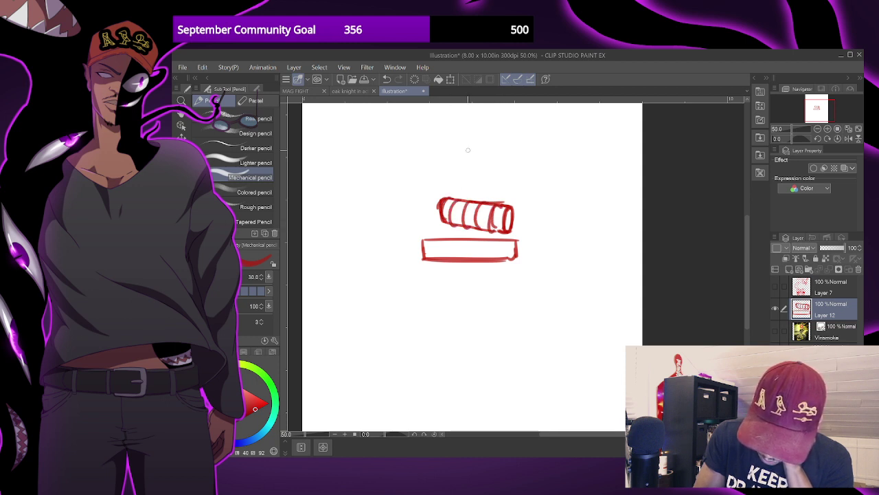
Sketch a short foreshortened cylinder above the tilted one, undoing its contour bands and trying different shapes for its far end.
mouse_move(507, 174)
left_mouse_down()
mouse_move(507, 190)
mouse_move(490, 187)
mouse_move(492, 167)
mouse_move(501, 164)
mouse_move(489, 186)
mouse_move(500, 190)
left_mouse_up()
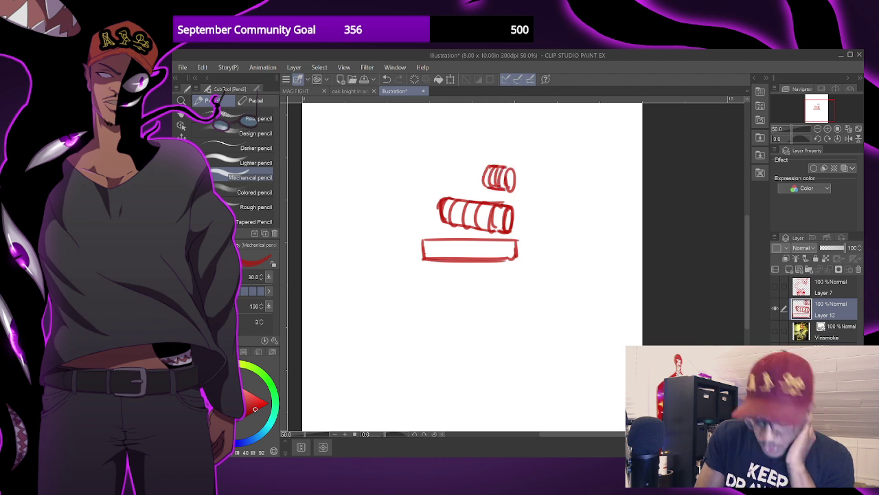
key("ctrl+z")
key("ctrl+z")
key("ctrl+z")
mouse_move(513, 171)
left_mouse_down()
mouse_move(504, 165)
mouse_move(504, 190)
left_mouse_up()
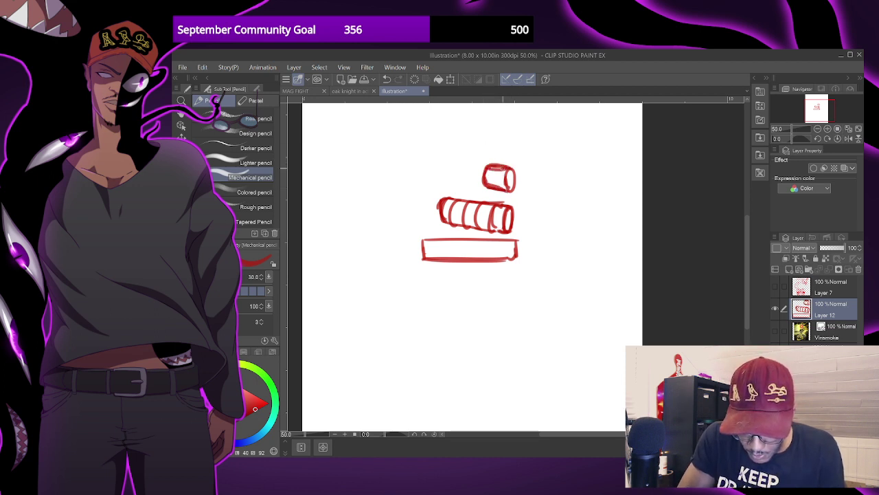
mouse_move(498, 169)
left_mouse_down()
mouse_move(487, 153)
mouse_move(497, 157)
mouse_move(470, 162)
mouse_move(513, 171)
left_mouse_up()
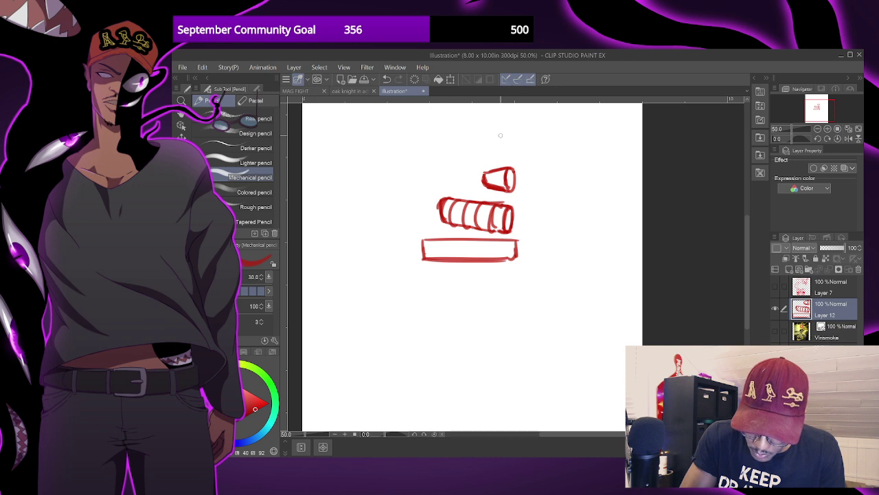
key("ctrl+z")
mouse_move(484, 175)
left_mouse_down()
mouse_move(514, 171)
mouse_move(495, 166)
mouse_move(515, 173)
mouse_move(503, 191)
mouse_move(480, 179)
left_mouse_up()
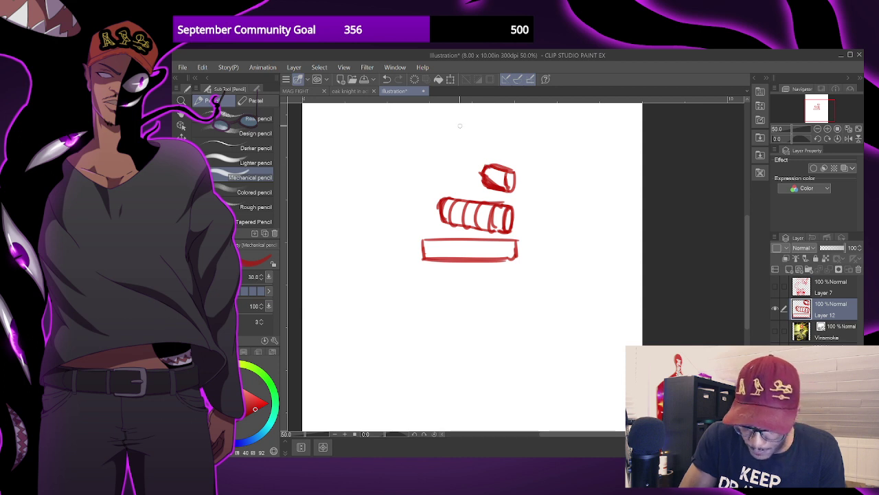
Add curved contour bands across the long rectangle to divide it into segments.
mouse_move(495, 239)
left_mouse_down()
mouse_move(492, 258)
mouse_move(423, 257)
left_mouse_up()
left_click_drag(426, 258, 444, 260)
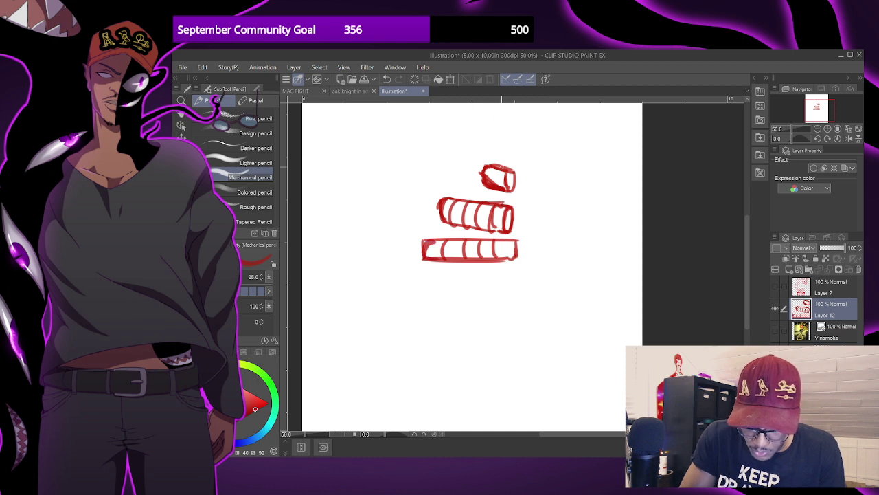
Erase the short foreshortened cylinder and redraw it with a front ellipse, cleaner sides and a rounded far end.
scroll(536, 147, "up", 2)
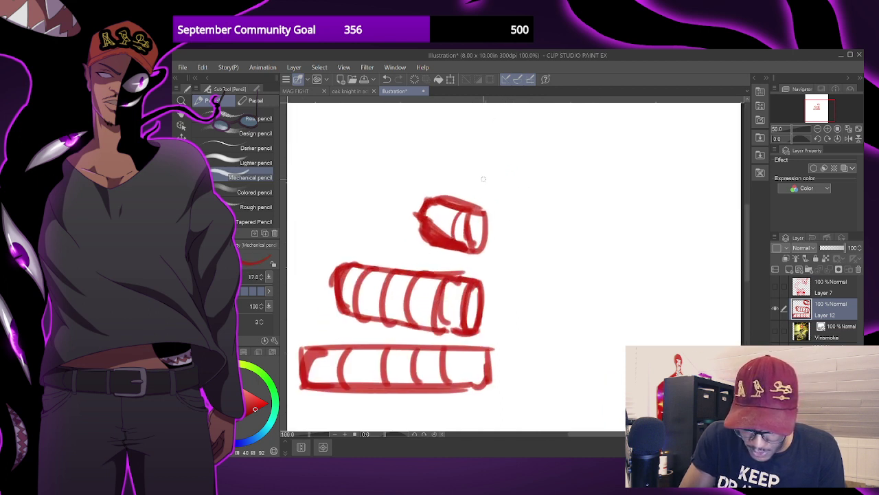
left_click_drag(421, 206, 467, 241)
mouse_move(468, 210)
left_mouse_down()
mouse_move(467, 235)
mouse_move(470, 207)
left_mouse_up()
key("]")
key("]")
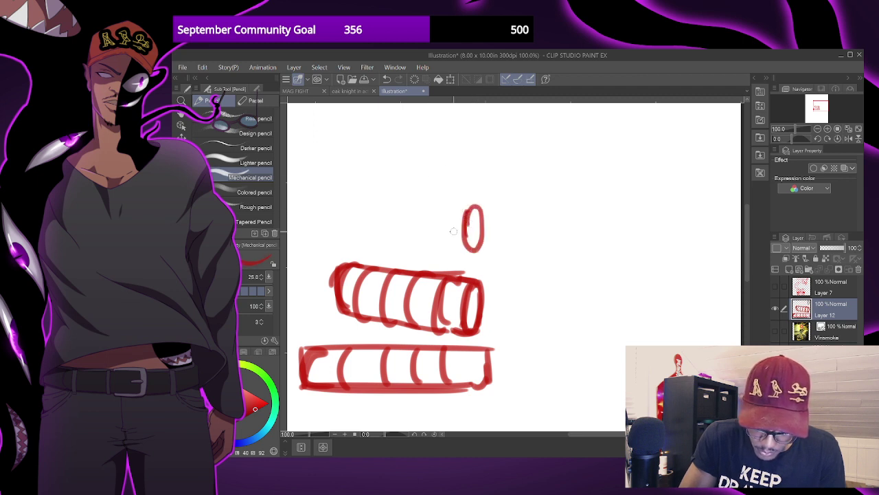
left_click_drag(471, 251, 421, 227)
key("ctrl+z")
mouse_move(473, 251)
left_mouse_down()
mouse_move(411, 238)
mouse_move(410, 228)
mouse_move(429, 204)
mouse_move(478, 206)
mouse_move(416, 204)
mouse_move(432, 237)
left_mouse_up()
key("bracketleft")
left_click_drag(437, 205, 436, 241)
left_click_drag(450, 205, 448, 244)
left_click_drag(458, 206, 454, 243)
key("ctrl+z")
key("ctrl+z")
key("ctrl+z")
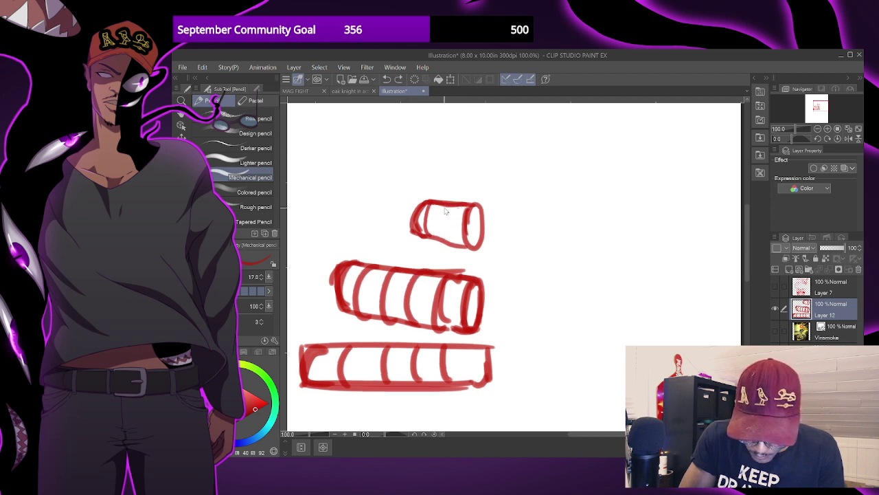
Draw contour bands around the short cylinder, spacing them progressively closer toward its far end.
mouse_move(439, 207)
left_mouse_down()
mouse_move(418, 235)
mouse_move(466, 250)
left_mouse_up()
key("ctrl+z")
left_click_drag(452, 206, 449, 243)
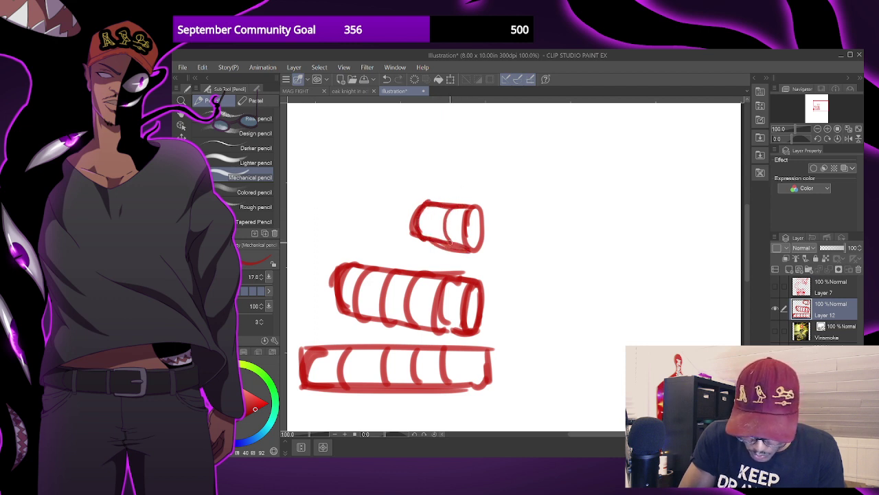
left_click_drag(443, 205, 439, 242)
left_click_drag(434, 206, 432, 241)
key("ctrl+z")
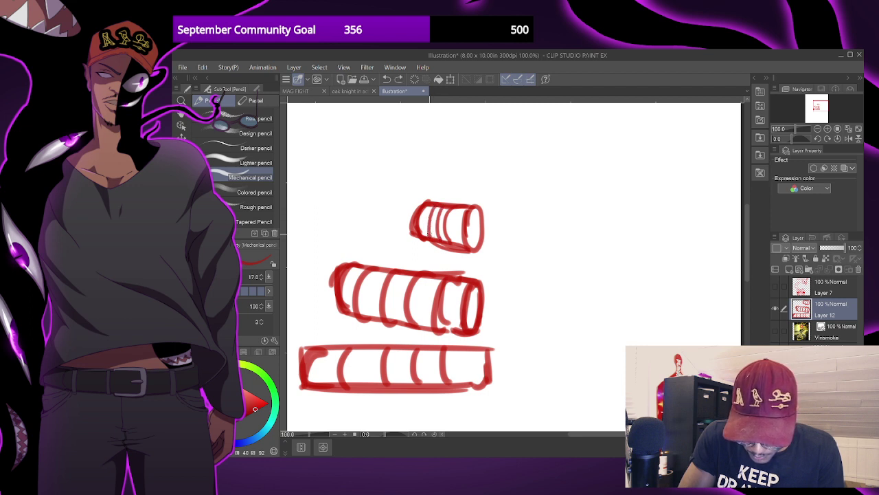
left_click_drag(429, 204, 426, 239)
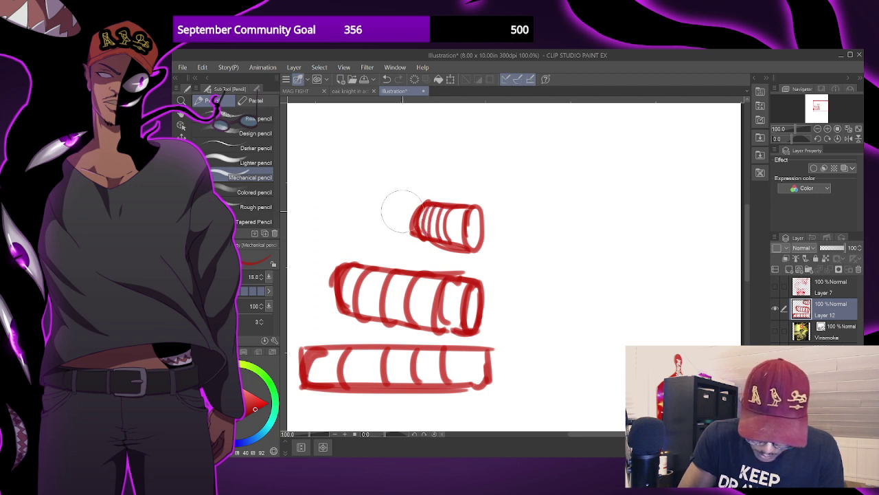
Clean up the short cylinder's far end, reinforce its outline and front ellipse, and touch up the long cylinder's end.
left_click_drag(399, 206, 402, 235)
key("[")
mouse_move(417, 224)
left_mouse_down()
mouse_move(421, 234)
mouse_move(419, 207)
mouse_move(470, 246)
left_mouse_up()
mouse_move(472, 209)
left_mouse_down()
mouse_move(468, 249)
mouse_move(457, 231)
left_mouse_up()
scroll(490, 191, "down", 2)
scroll(502, 217, "down", 1)
mouse_move(513, 248)
left_mouse_down()
mouse_move(511, 216)
mouse_move(488, 247)
left_mouse_up()
Sketch a small, almost end-on cylinder with tightly nested curves beside the short foreshortened one.
scroll(499, 212, "up", 1)
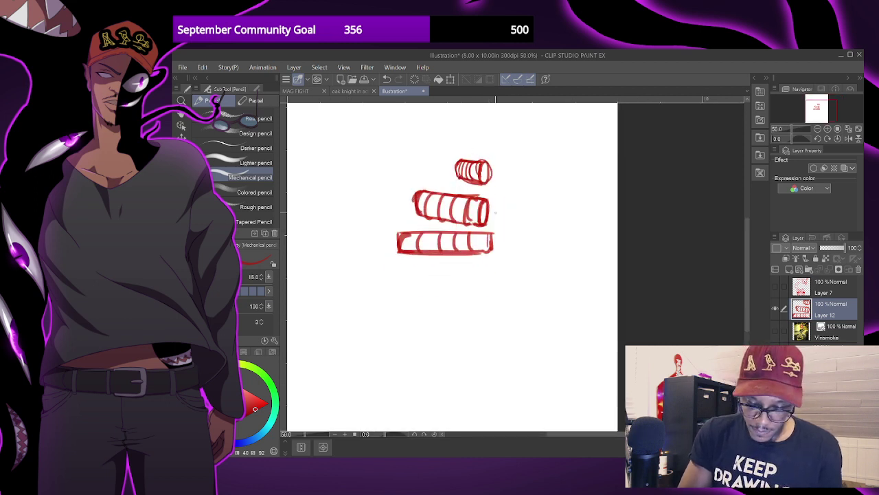
key("ctrl+plus")
mouse_move(529, 157)
left_mouse_down()
mouse_move(539, 172)
mouse_move(522, 163)
mouse_move(526, 182)
mouse_move(532, 165)
mouse_move(526, 180)
left_mouse_up()
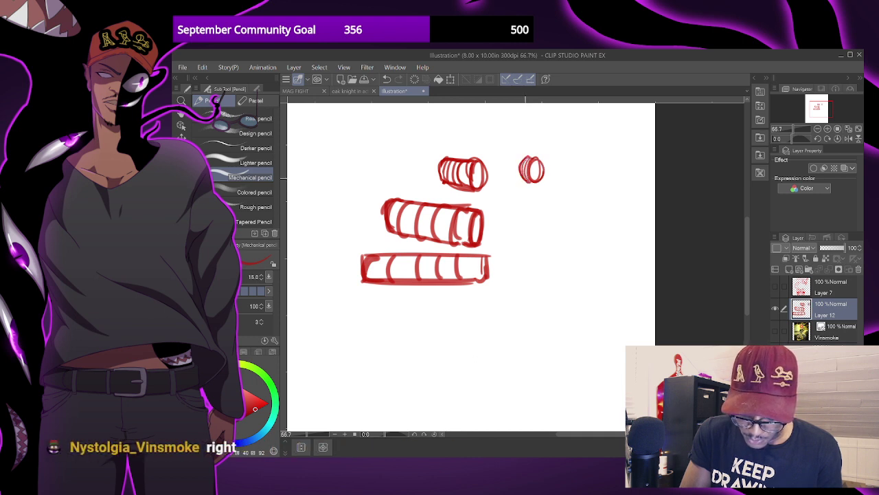
Sketch a foreshortened arm below the cylinders, built from overlapping rounded segments and ending in a fist.
key("ctrl+minus")
left_click_drag(565, 217, 577, 274)
mouse_move(504, 316)
left_mouse_down()
mouse_move(535, 217)
mouse_move(543, 266)
left_mouse_up()
mouse_move(421, 292)
left_mouse_down()
mouse_move(428, 323)
mouse_move(422, 289)
left_mouse_up()
key("ctrl+z")
left_click_drag(405, 250, 404, 277)
mouse_move(394, 267)
left_mouse_down()
mouse_move(423, 253)
mouse_move(415, 287)
left_mouse_up()
mouse_move(415, 287)
left_mouse_down()
mouse_move(436, 258)
mouse_move(437, 274)
mouse_move(424, 284)
mouse_move(446, 294)
mouse_move(432, 293)
mouse_move(451, 251)
mouse_move(459, 256)
left_mouse_up()
mouse_move(451, 253)
left_mouse_down()
mouse_move(442, 268)
mouse_move(465, 268)
mouse_move(445, 278)
mouse_move(470, 270)
left_mouse_up()
mouse_move(467, 270)
left_mouse_down()
mouse_move(459, 291)
mouse_move(472, 286)
mouse_move(471, 296)
left_mouse_up()
left_click_drag(444, 300, 463, 295)
Try extra lines above the arm, undo them, and reinforce the curved segments of the upper arm.
mouse_move(428, 266)
left_mouse_down()
mouse_move(438, 261)
mouse_move(427, 288)
mouse_move(437, 290)
mouse_move(404, 269)
mouse_move(435, 237)
mouse_move(431, 246)
mouse_move(425, 249)
mouse_move(448, 197)
mouse_move(455, 227)
left_mouse_up()
mouse_move(444, 209)
left_mouse_down()
mouse_move(432, 238)
mouse_move(469, 261)
mouse_move(431, 287)
left_mouse_up()
key("ctrl+z")
key("ctrl+z")
key("ctrl+z")
key("ctrl+z")
key("ctrl+z")
left_click_drag(402, 255, 415, 275)
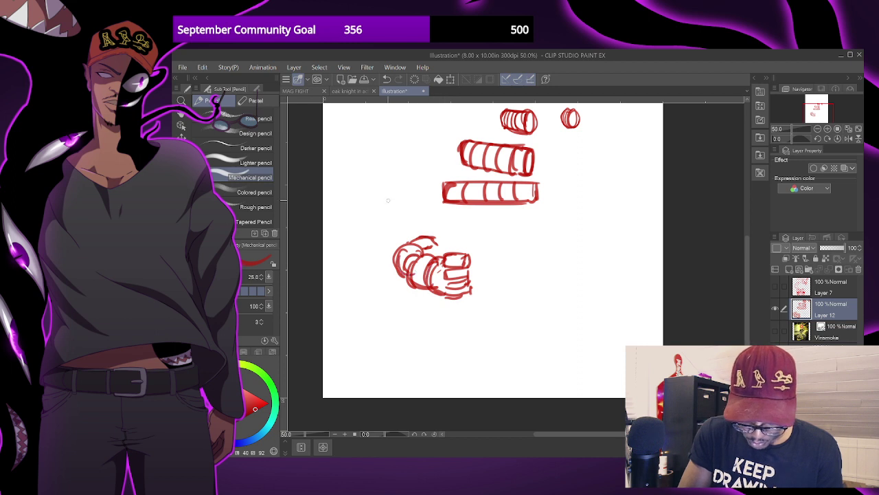
Sketch an oval head, neck, shoulders and narrow waist around the foreshortened arm to build a standing figure.
mouse_move(436, 240)
left_mouse_down()
mouse_move(412, 237)
mouse_move(430, 233)
mouse_move(431, 254)
mouse_move(442, 246)
mouse_move(441, 256)
left_mouse_up()
mouse_move(420, 221)
left_mouse_down()
mouse_move(429, 197)
mouse_move(422, 220)
mouse_move(433, 222)
mouse_move(404, 240)
mouse_move(438, 248)
left_mouse_up()
mouse_move(433, 223)
left_mouse_down()
mouse_move(435, 243)
mouse_move(446, 250)
mouse_move(444, 196)
left_mouse_up()
mouse_move(441, 235)
left_mouse_down()
mouse_move(443, 257)
mouse_move(416, 299)
mouse_move(437, 307)
mouse_move(444, 295)
mouse_move(413, 302)
left_mouse_up()
mouse_move(415, 294)
left_mouse_down()
mouse_move(439, 315)
mouse_move(425, 320)
mouse_move(408, 305)
mouse_move(412, 318)
mouse_move(434, 305)
left_mouse_up()
mouse_move(435, 300)
left_mouse_down()
mouse_move(440, 326)
mouse_move(422, 311)
mouse_move(444, 303)
mouse_move(439, 319)
mouse_move(423, 276)
mouse_move(413, 309)
left_mouse_up()
Sketch the figure's hip and straight standing leg, undoing the stray last stroke.
mouse_move(414, 265)
left_mouse_down()
mouse_move(407, 292)
mouse_move(428, 320)
mouse_move(408, 333)
left_mouse_up()
left_click_drag(407, 336, 427, 330)
left_click_drag(433, 298, 427, 332)
left_click_drag(450, 276, 445, 317)
left_click_drag(431, 318, 443, 320)
mouse_move(435, 322)
left_mouse_down()
mouse_move(445, 319)
mouse_move(447, 300)
mouse_move(440, 334)
left_mouse_up()
key("ctrl+z")
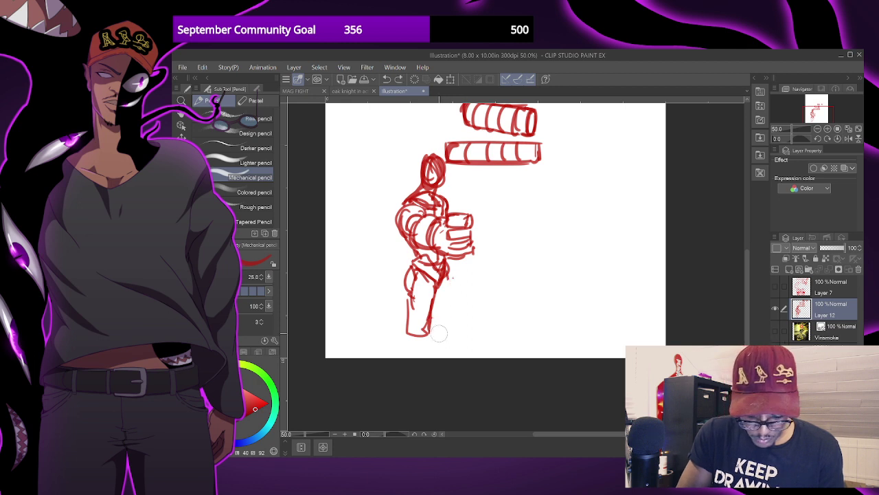
Sketch the figure's second leg extending diagonally forward and down from the hip.
mouse_move(435, 294)
left_mouse_down()
mouse_move(445, 303)
mouse_move(470, 288)
mouse_move(480, 309)
mouse_move(489, 308)
mouse_move(484, 313)
mouse_move(500, 308)
left_mouse_up()
mouse_move(467, 281)
left_mouse_down()
mouse_move(500, 303)
mouse_move(483, 331)
mouse_move(485, 349)
left_mouse_up()
left_click_drag(499, 309, 493, 348)
mouse_move(426, 320)
left_mouse_down()
mouse_move(423, 357)
mouse_move(405, 357)
mouse_move(427, 358)
left_mouse_up()
mouse_move(567, 209)
left_mouse_down()
mouse_move(506, 223)
mouse_move(409, 355)
mouse_move(557, 239)
left_mouse_up()
scroll(558, 238, "down", 1)
left_click_drag(576, 268, 552, 334)
key("ctrl+z")
key("ctrl+z")
key("ctrl+z")
key("ctrl+z")
key("ctrl+z")
key("ctrl+z")
key("ctrl+z")
key("ctrl+z")
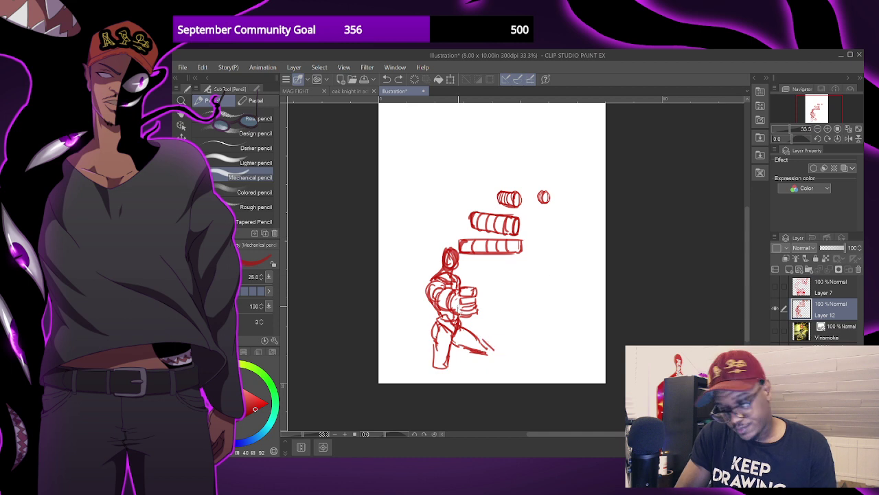
Clear the demonstration sketches from Layer 12 and show the Vinsmoke artwork with the Layer 7 red overlay.
key("Delete")
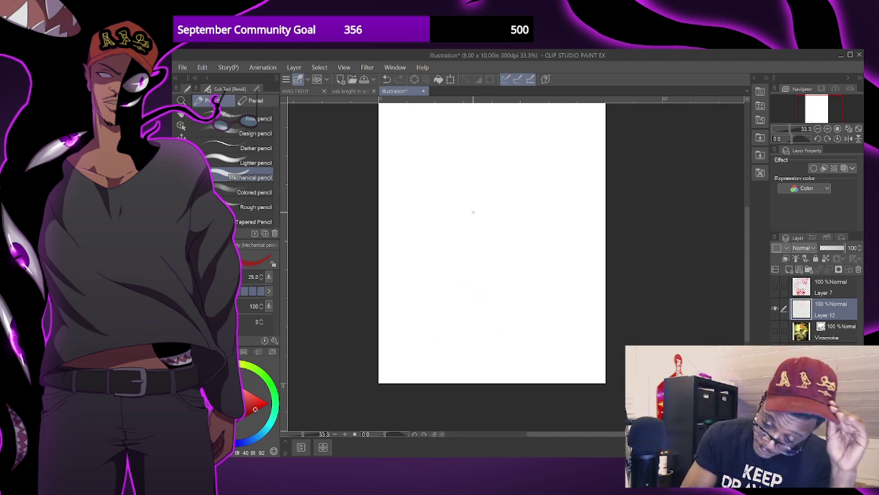
left_click(775, 331)
left_click(775, 287)
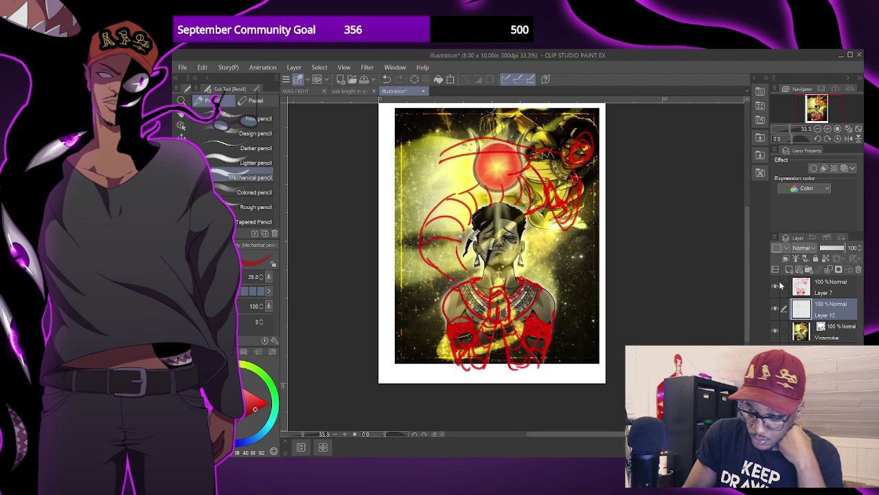